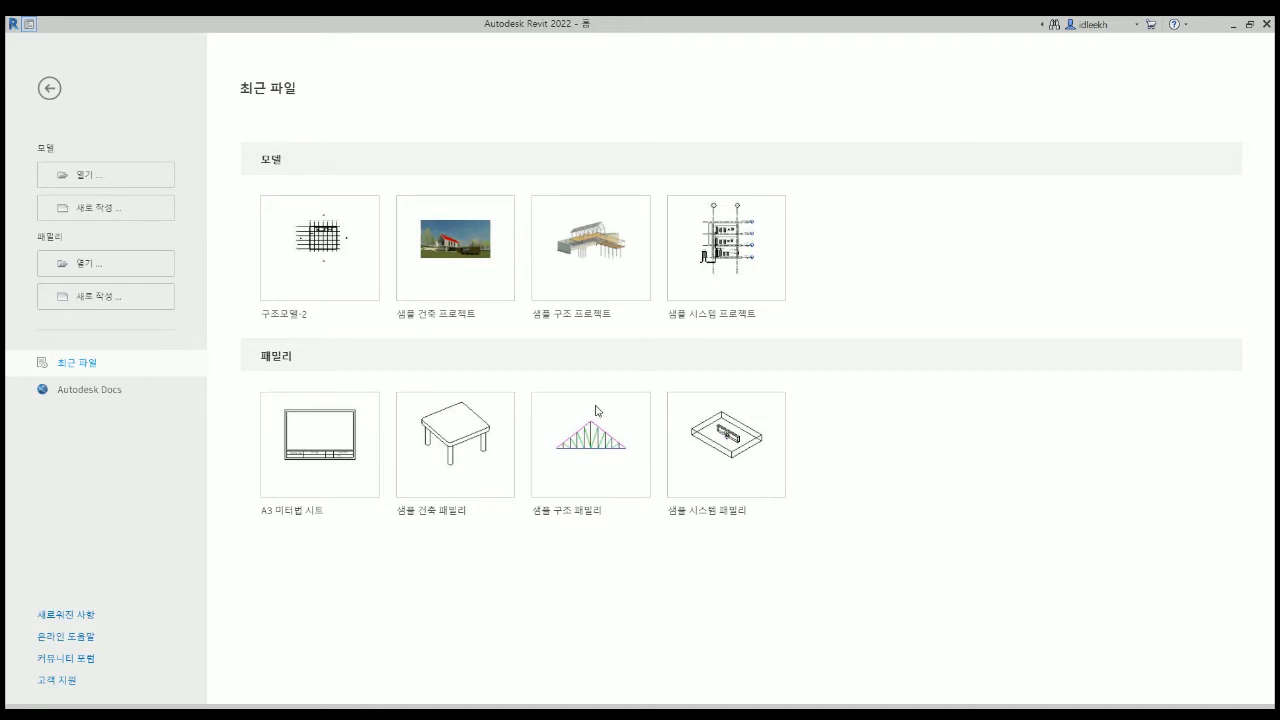
Create a new project from the start screen.
{"action": "key", "text": "ctrl+d"}
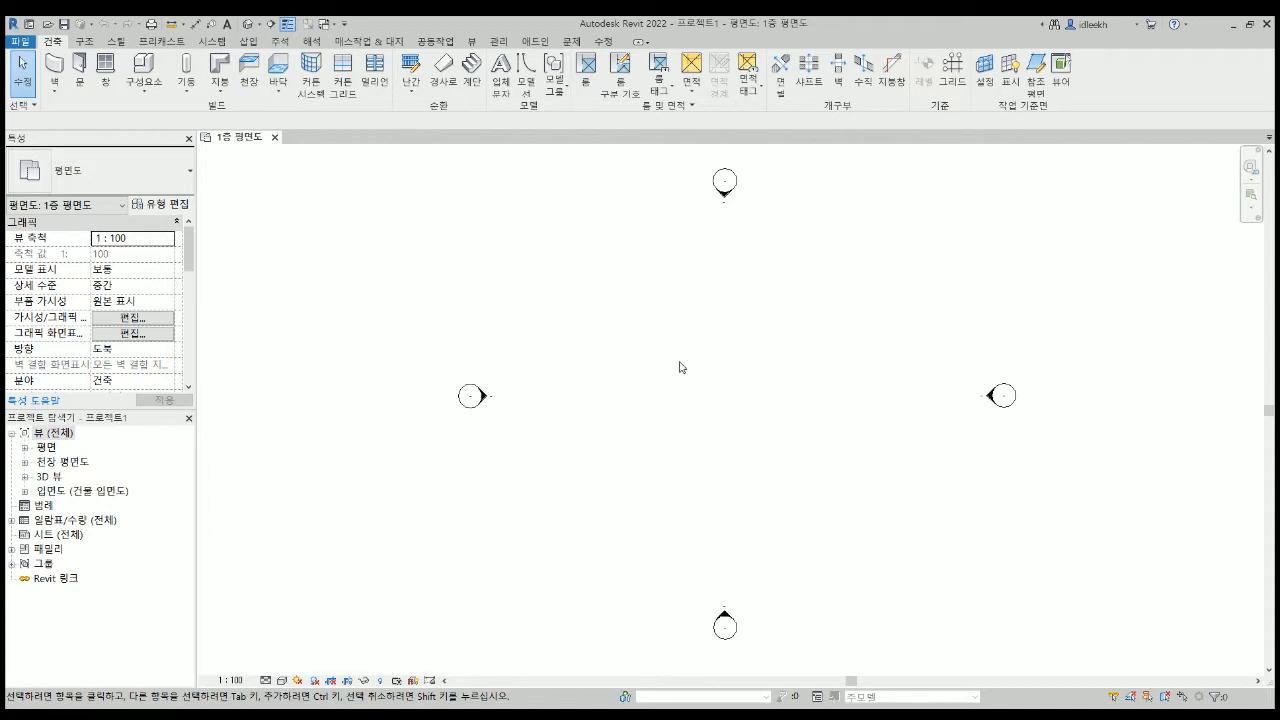
{"action": "scroll", "coordinate": [677, 372], "scroll_direction": "down", "scroll_amount": 3}
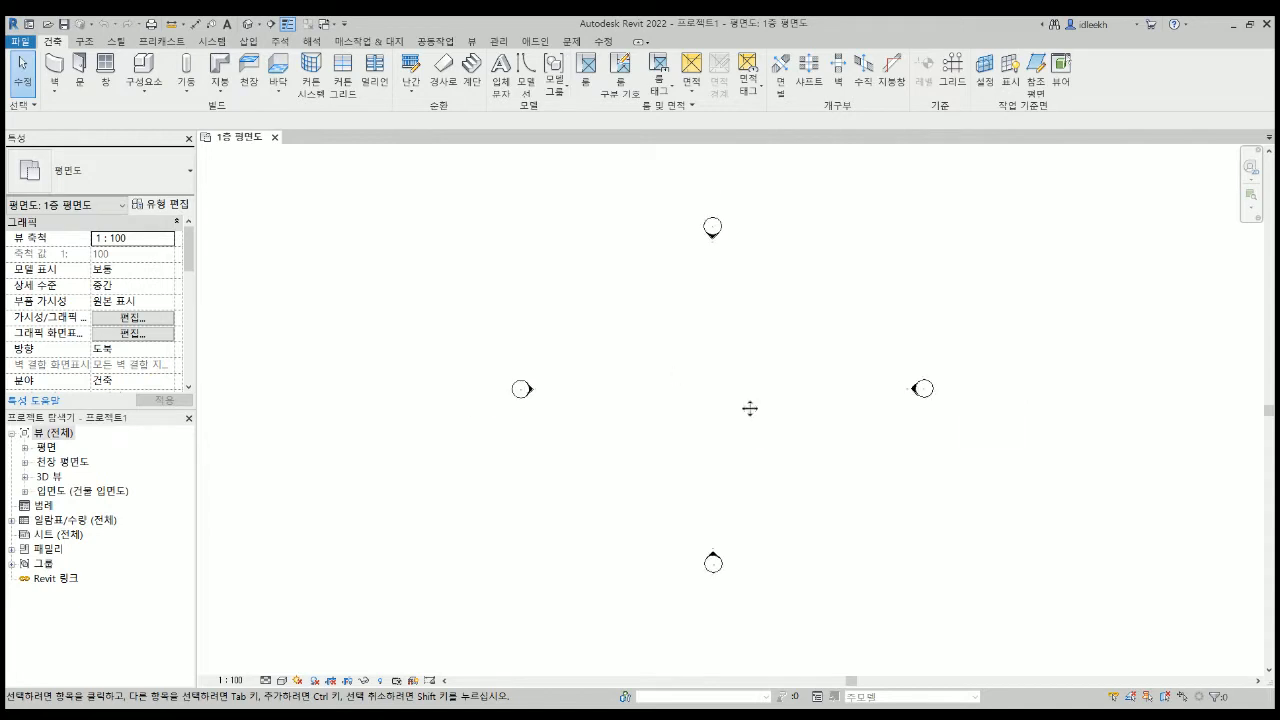
{"action": "middle_click_drag", "start_coordinate": [749, 409], "coordinate": [660, 423]}
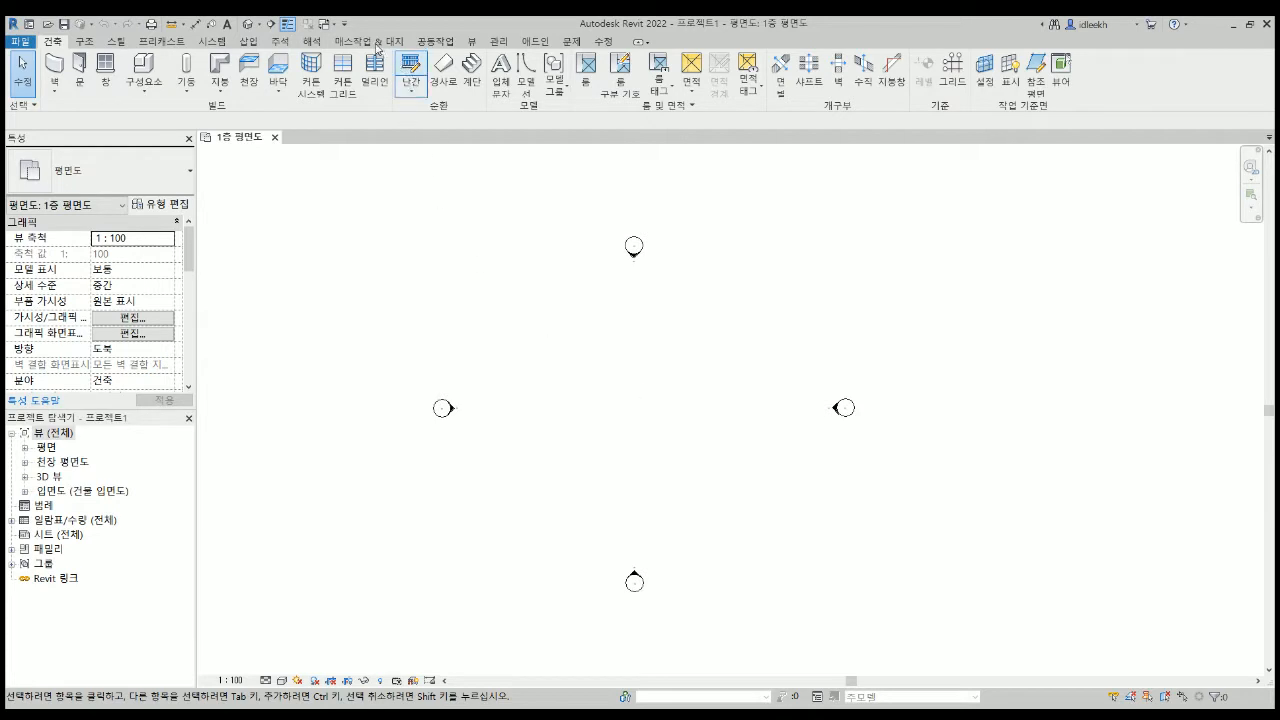
Link the Revit structural model 구조모델-3.rvt into the project.
{"action": "left_click", "coordinate": [499, 41]}
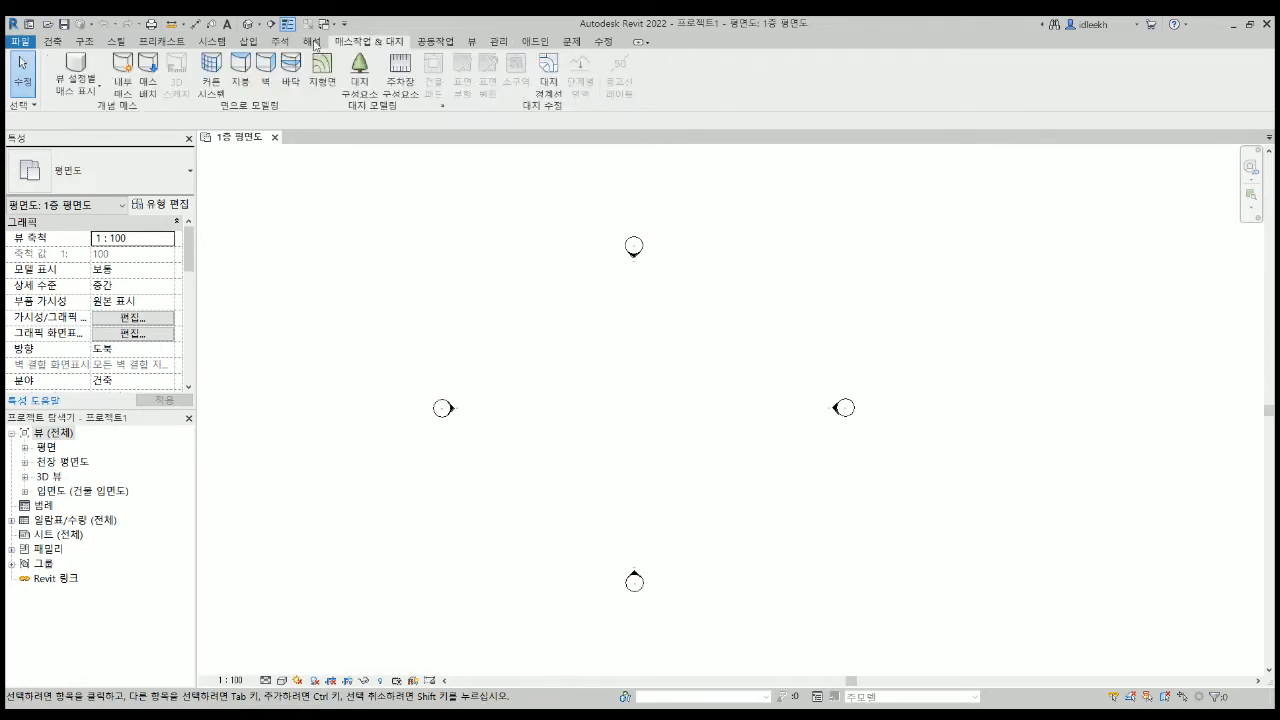
{"action": "left_click", "coordinate": [312, 42]}
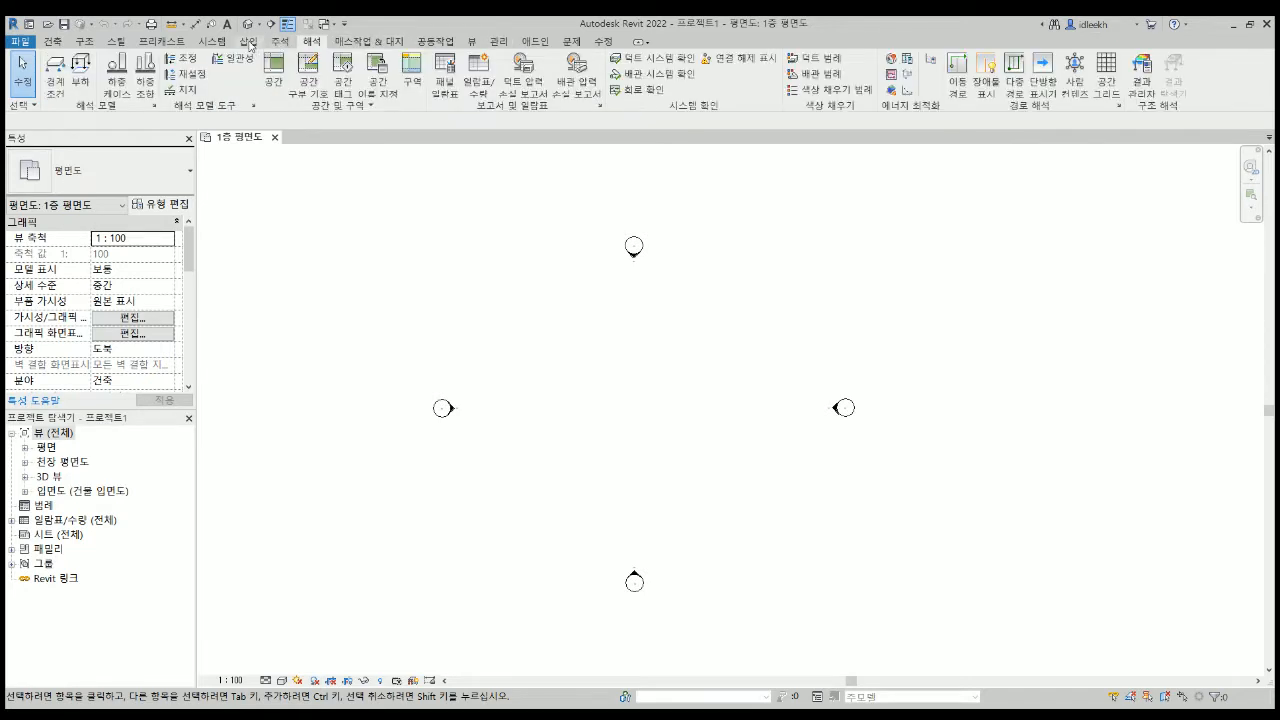
{"action": "left_click", "coordinate": [250, 44]}
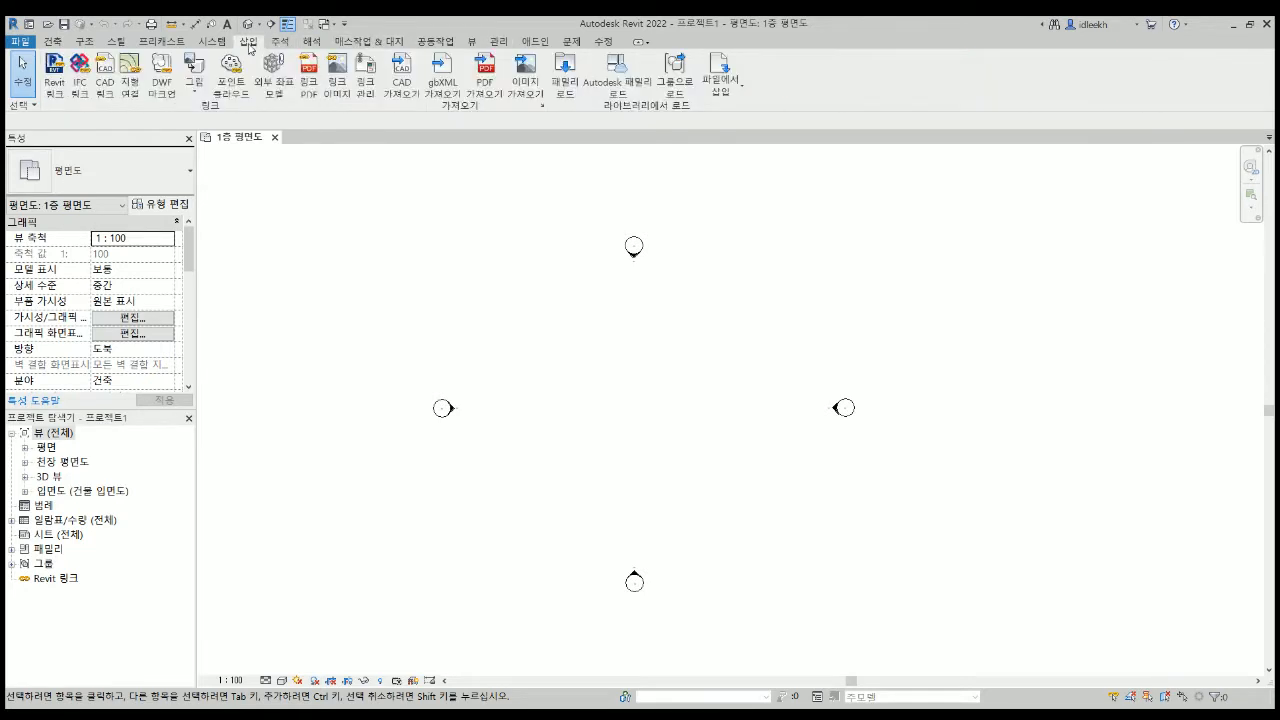
{"action": "left_click", "coordinate": [55, 87]}
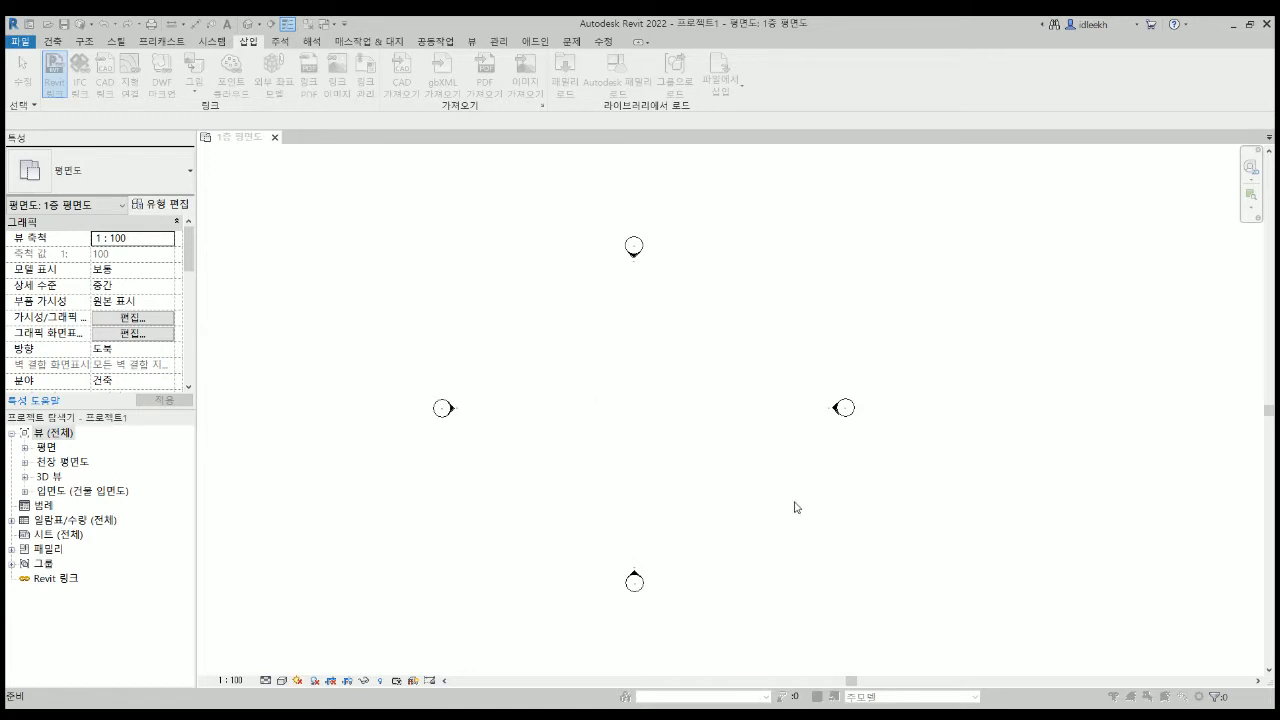
{"action": "left_click", "coordinate": [649, 386]}
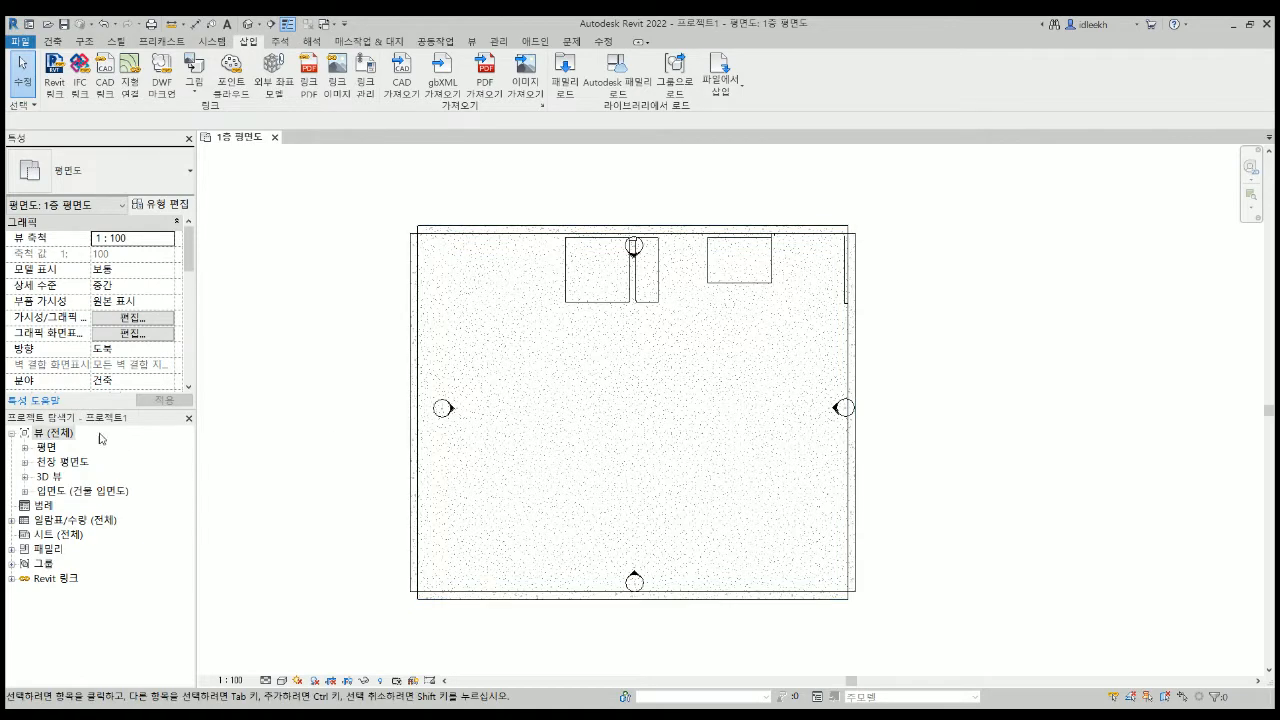
Check which floor plan views the project contains, from the 1층 평면도 to the 지붕 평면도.
{"action": "left_click", "coordinate": [25, 448]}
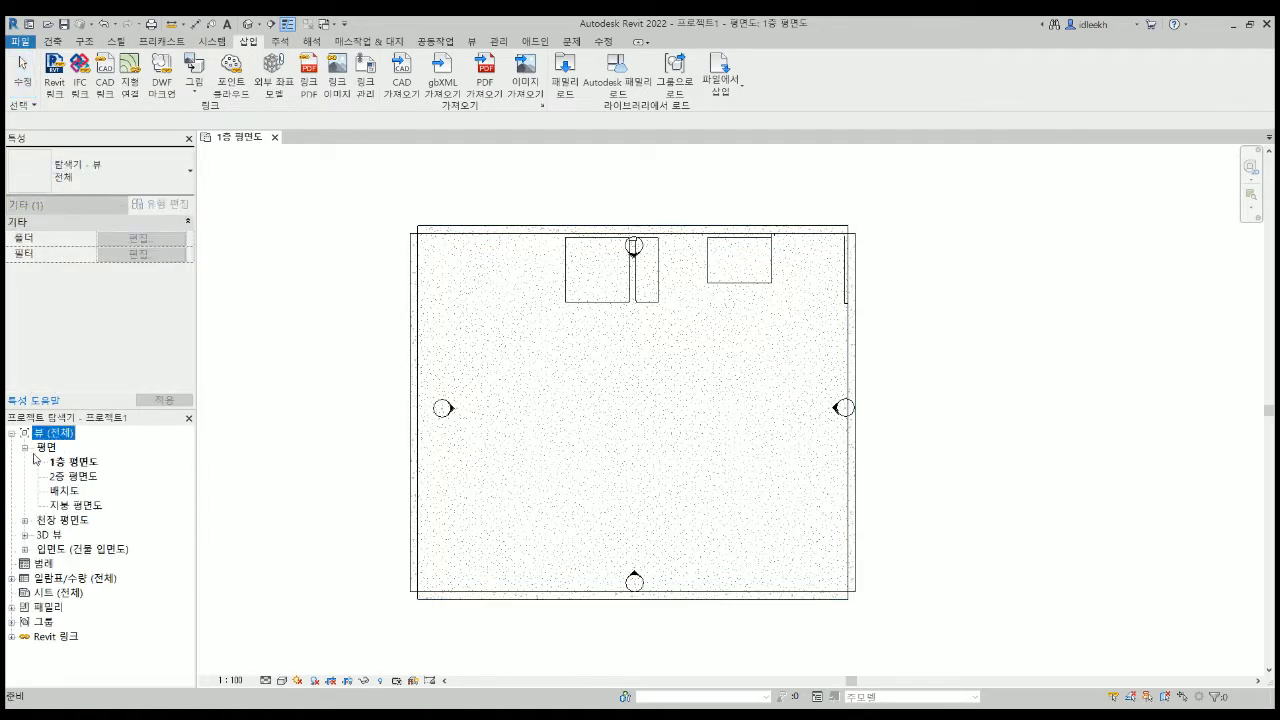
{"action": "left_click", "coordinate": [81, 479]}
{"action": "key", "text": "Down"}
{"action": "key", "text": "Down"}
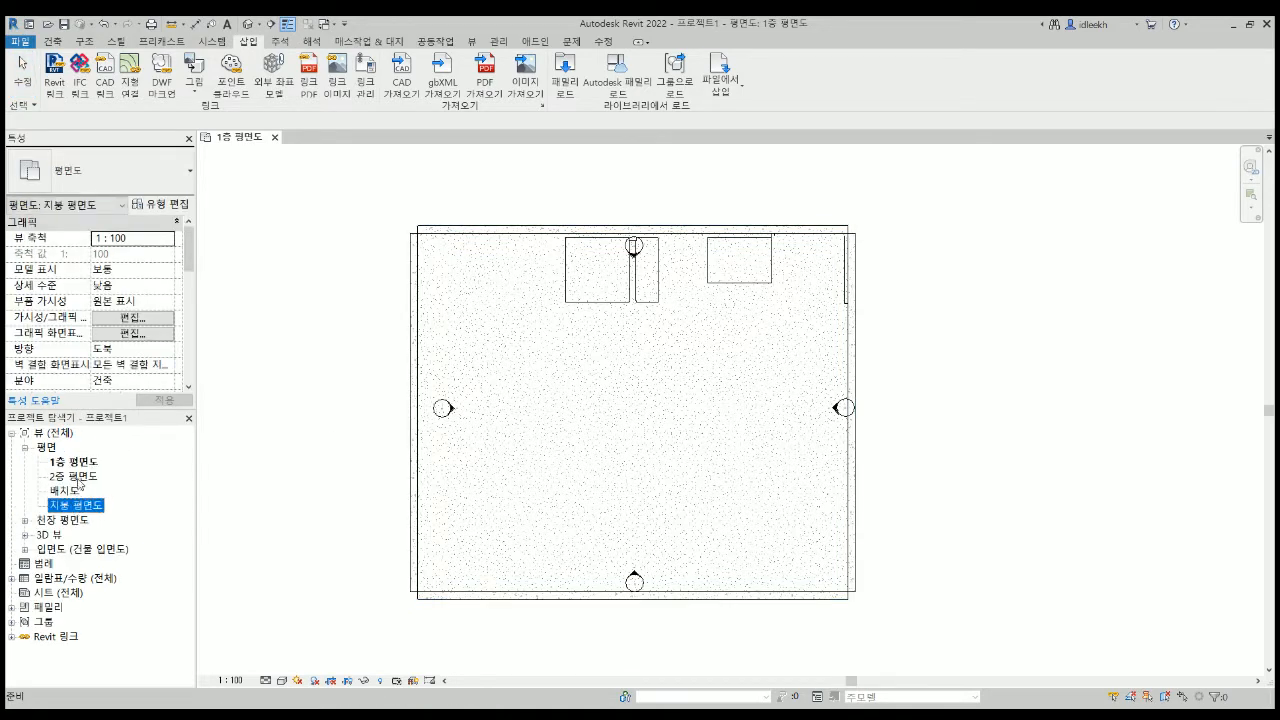
{"action": "left_click", "coordinate": [80, 464]}
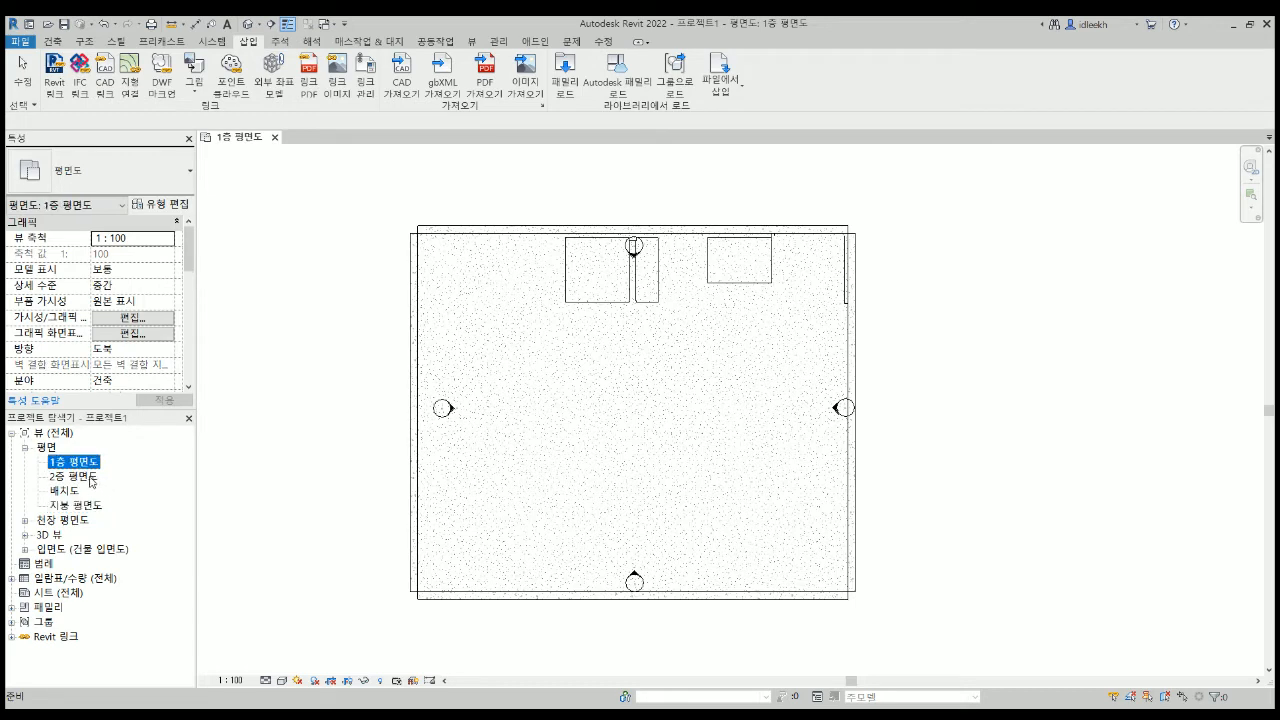
{"action": "left_click", "coordinate": [81, 479]}
{"action": "left_click", "coordinate": [78, 506]}
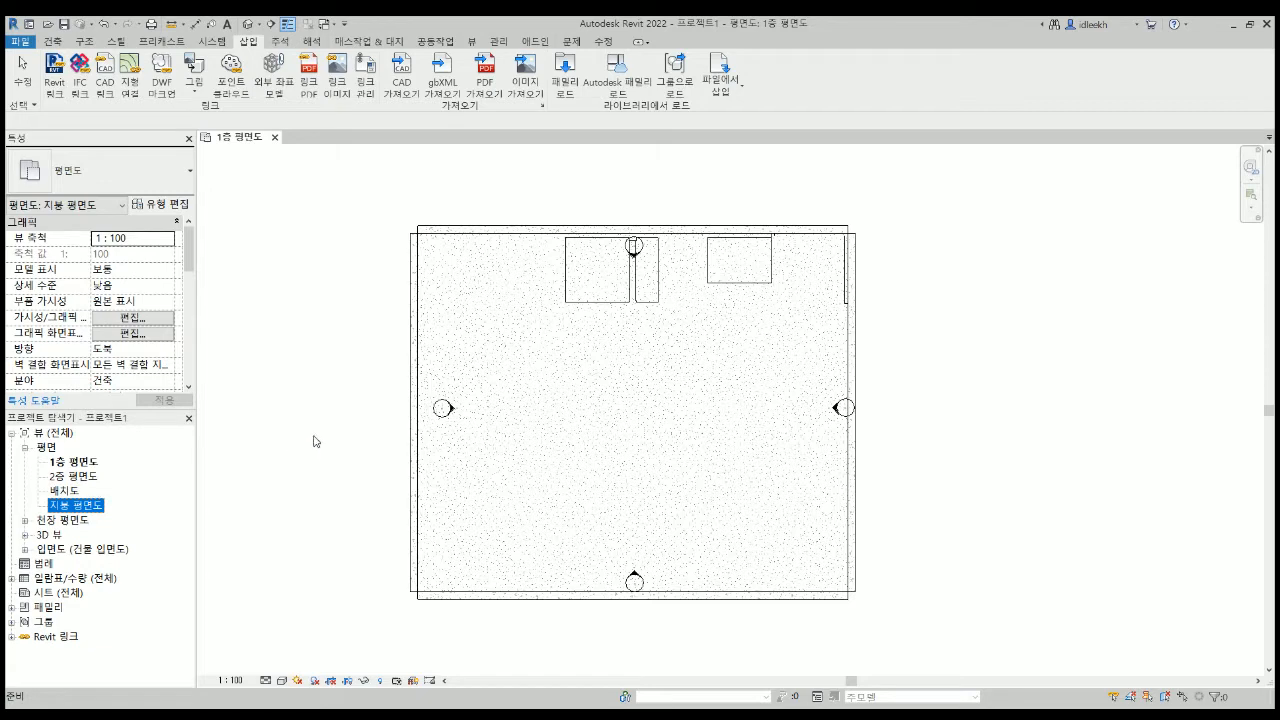
Open the default 3D view and select the linked structural model to inspect it.
{"action": "left_click", "coordinate": [250, 23]}
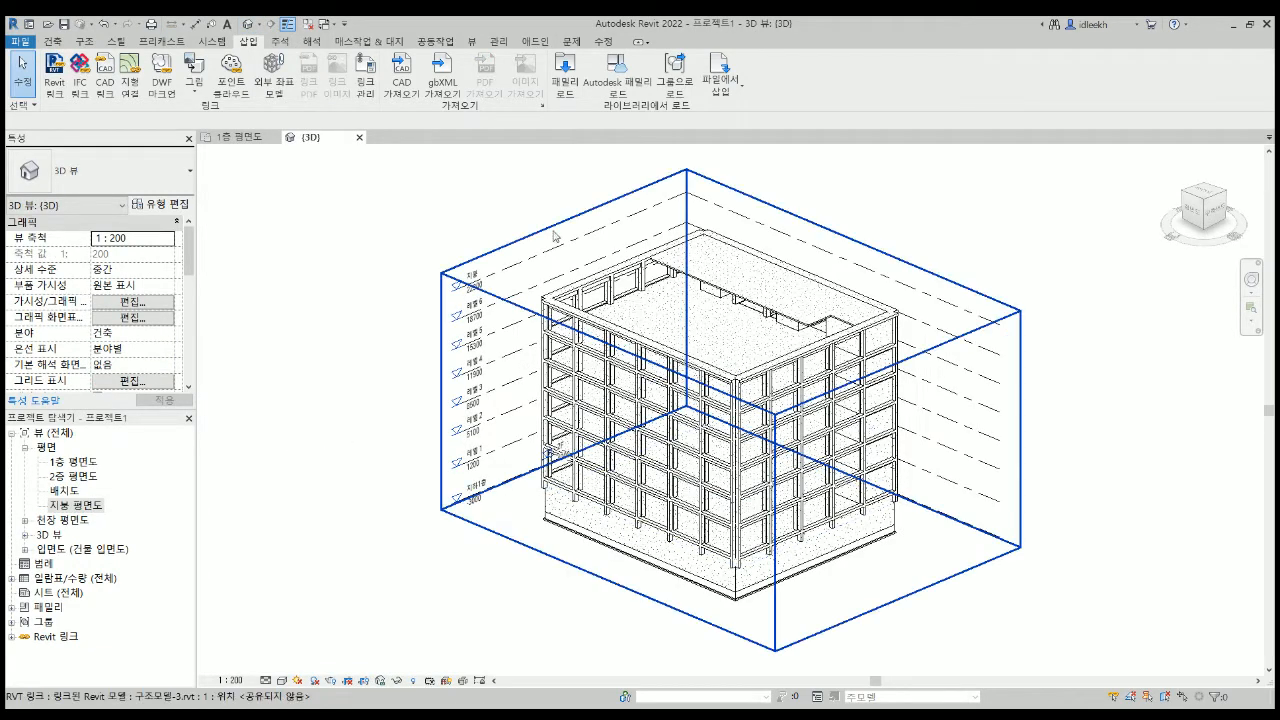
{"action": "left_click", "coordinate": [580, 260]}
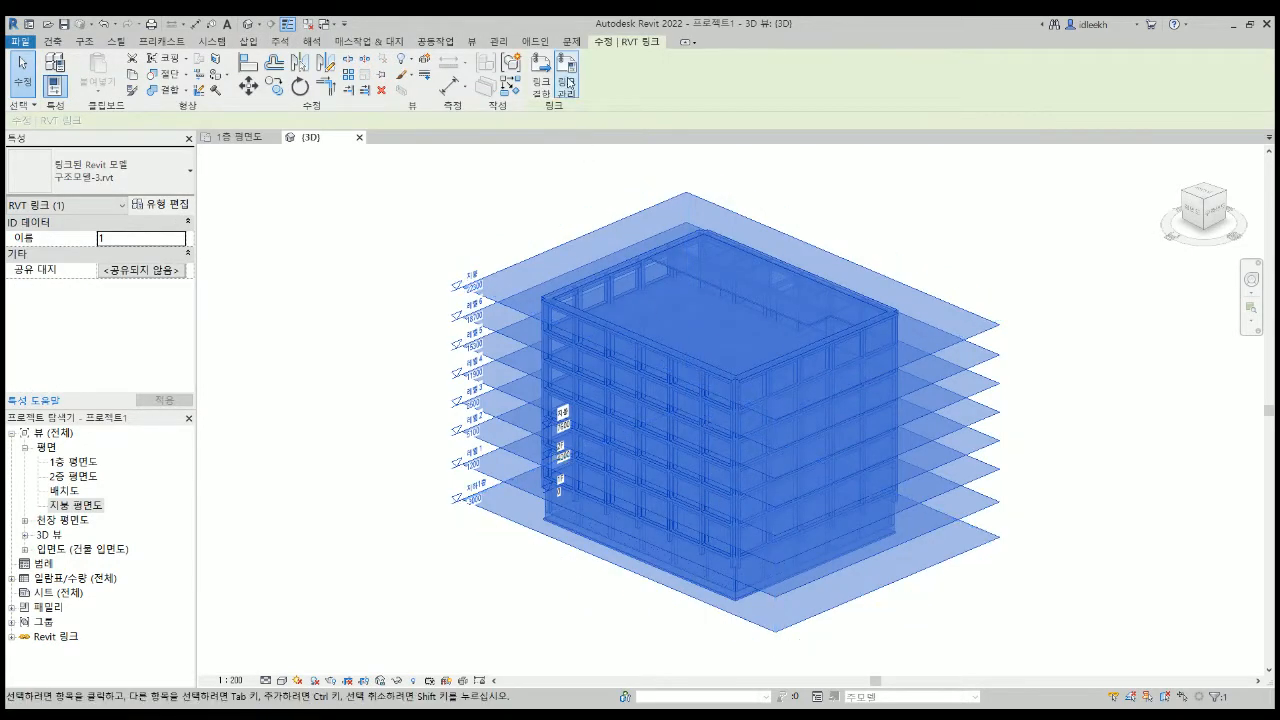
{"action": "left_click", "coordinate": [551, 204]}
{"action": "left_click", "coordinate": [602, 255]}
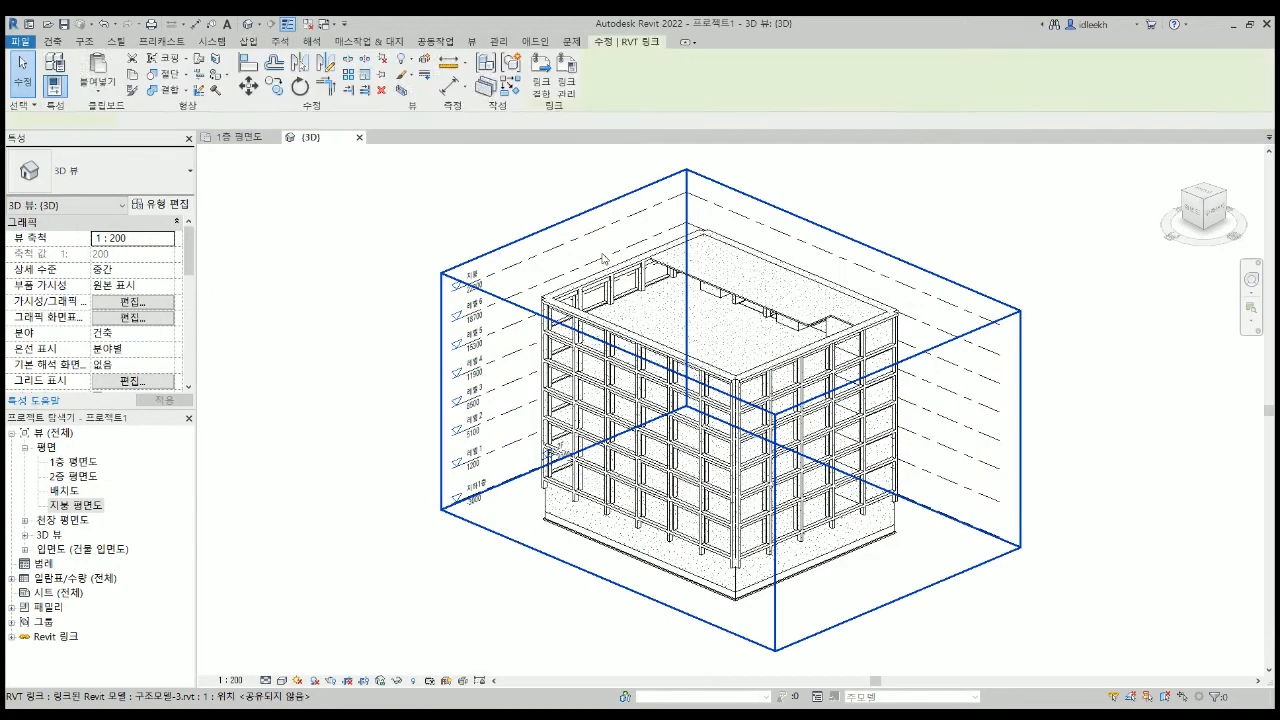
Review the link management settings for 구조모델-3.rvt and check that the linked model selects as a single object.
{"action": "left_click", "coordinate": [572, 92]}
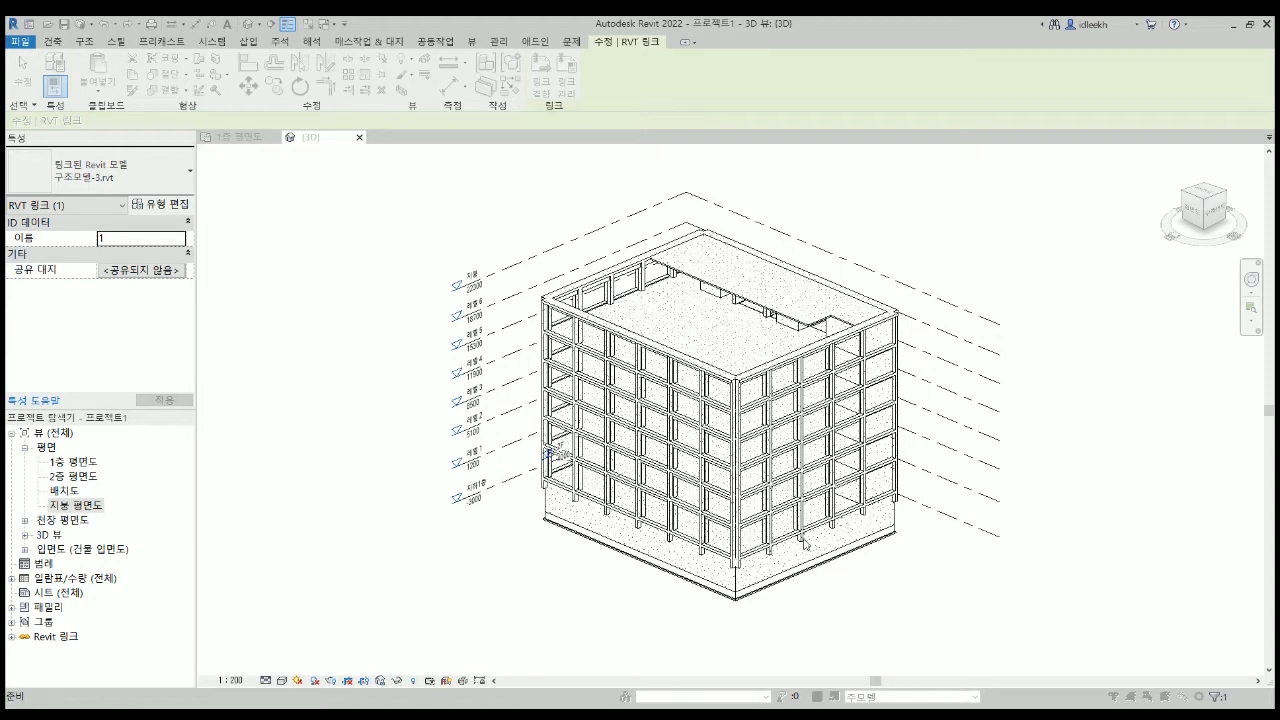
{"action": "key", "text": "Escape"}
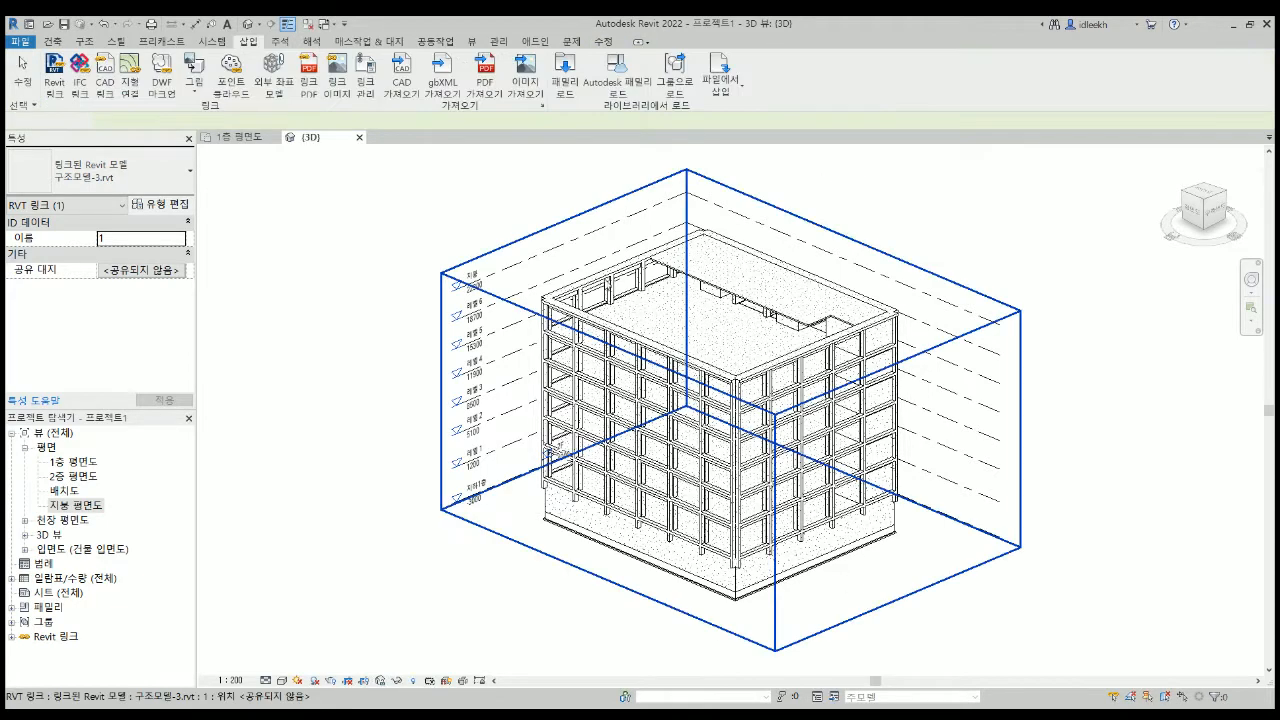
{"action": "left_click", "coordinate": [577, 238]}
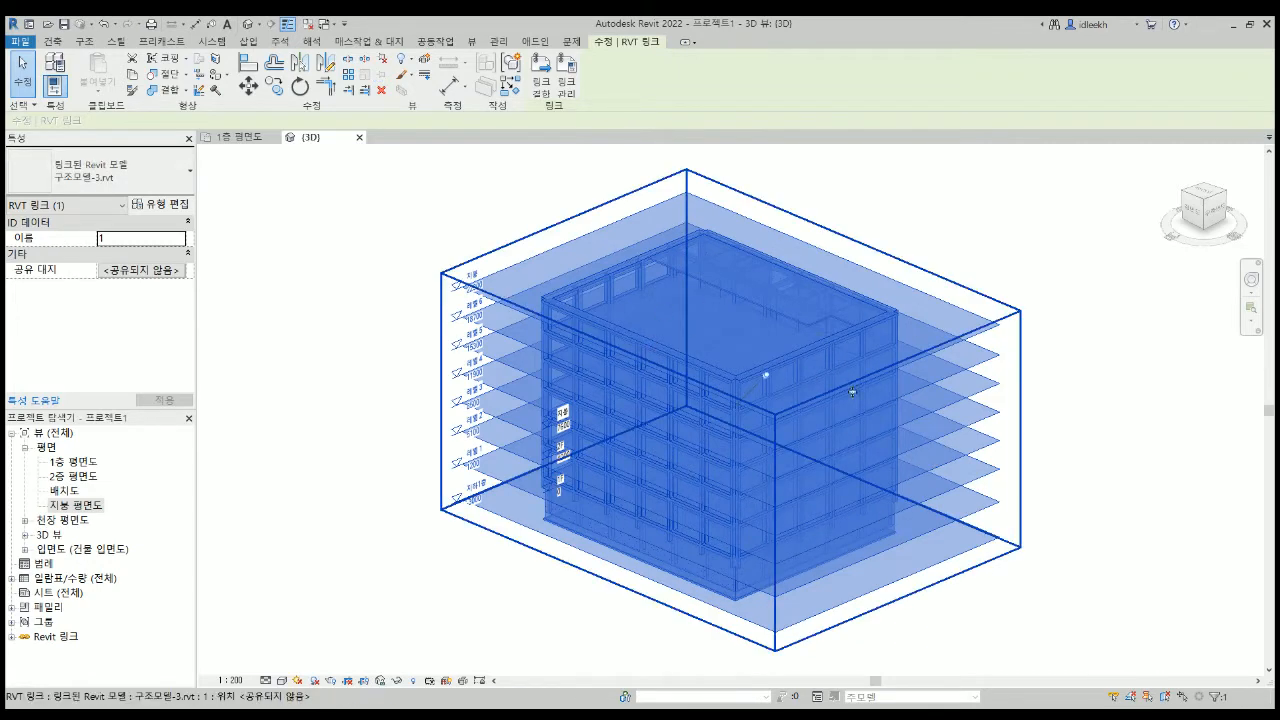
{"action": "left_click", "coordinate": [876, 241]}
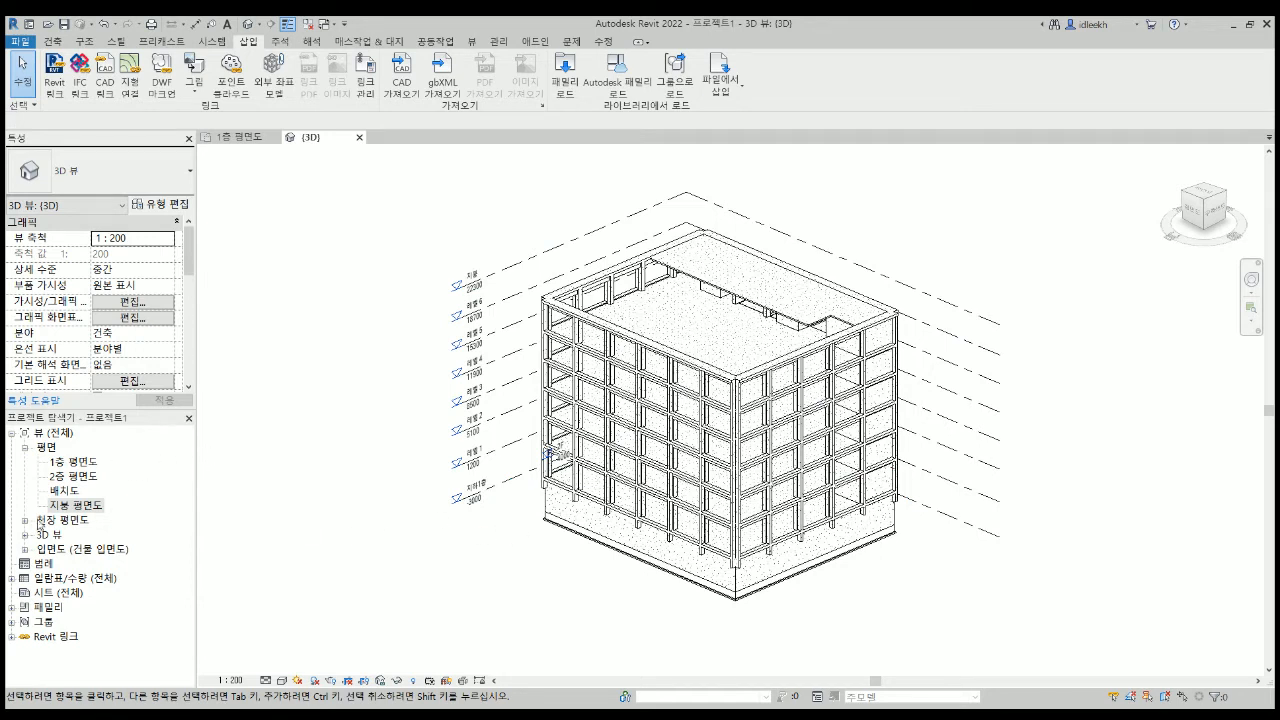
Open the south elevation (남측면도) and compare the linked model's levels with the project's own levels.
{"action": "left_click", "coordinate": [25, 550]}
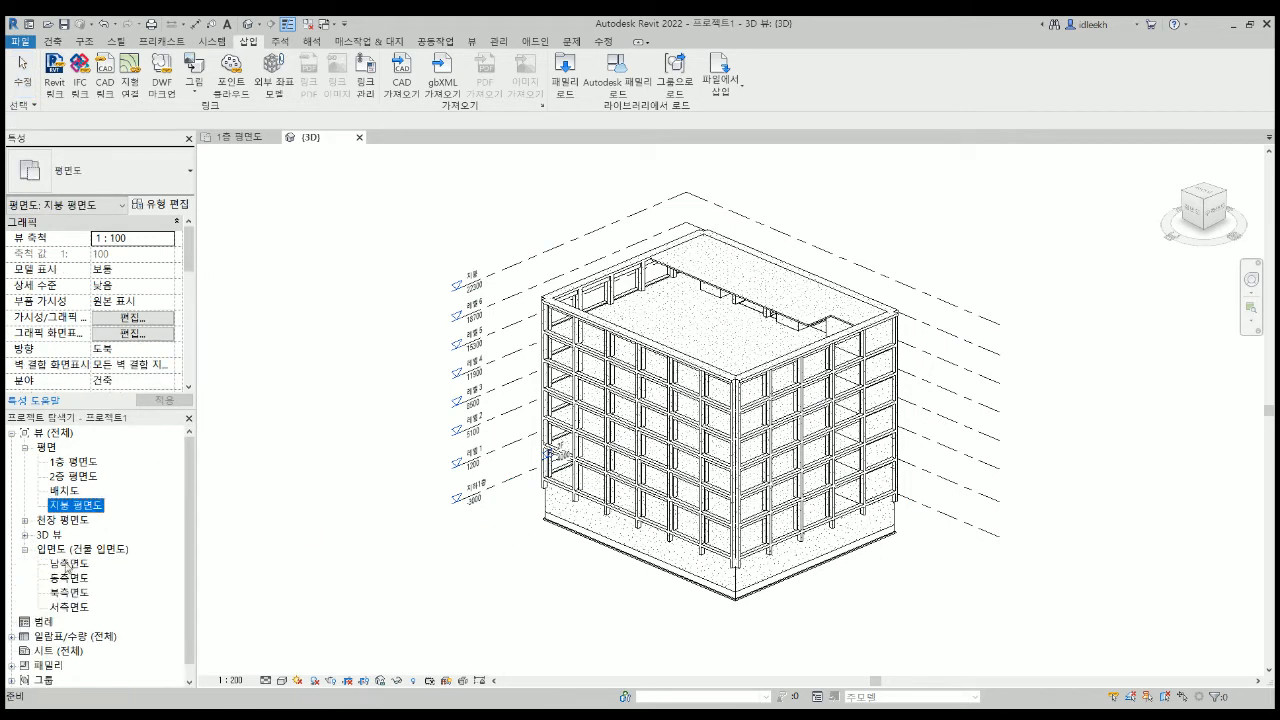
{"action": "double_click", "coordinate": [70, 564]}
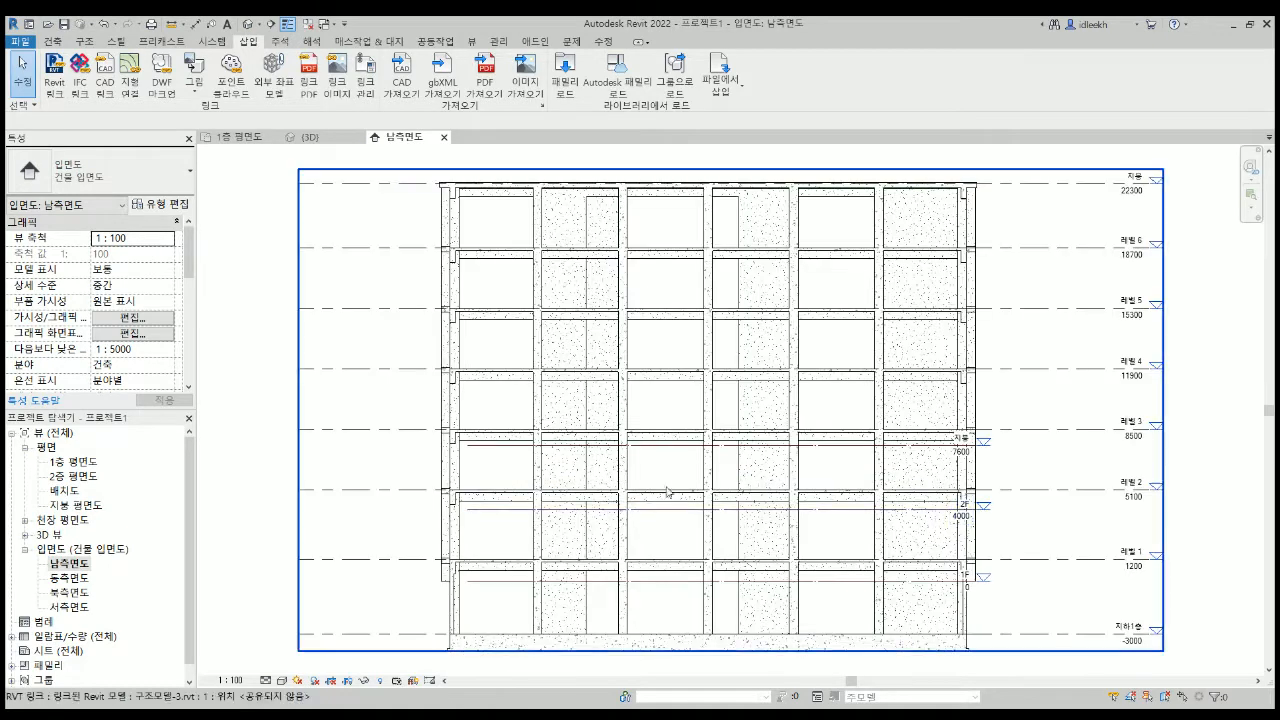
{"action": "scroll", "coordinate": [670, 486], "scroll_direction": "down", "scroll_amount": 2}
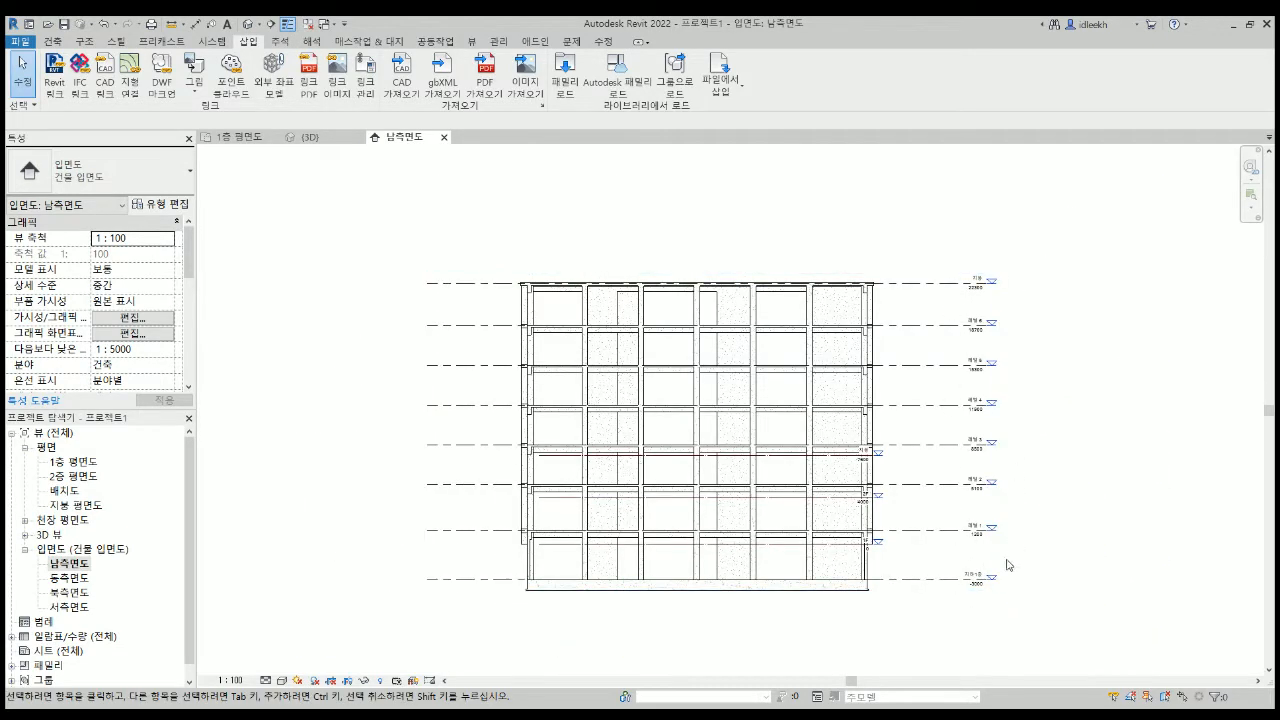
{"action": "left_click", "coordinate": [969, 281]}
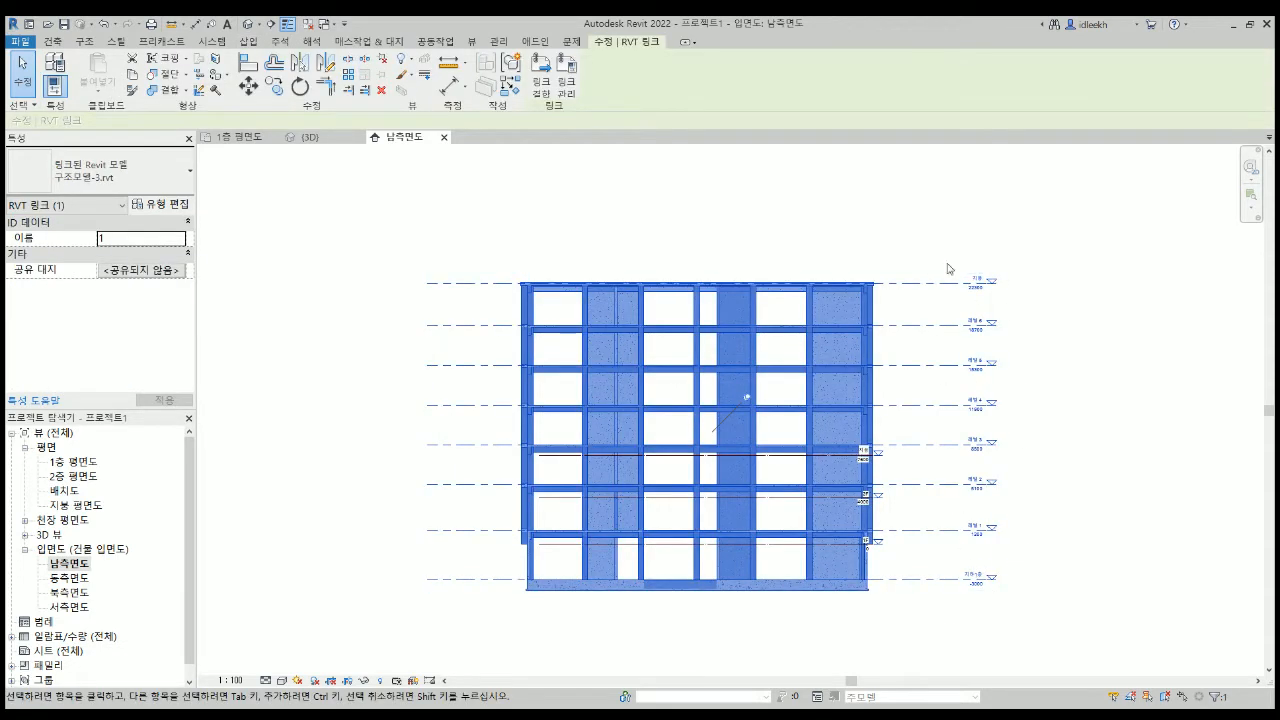
{"action": "scroll", "coordinate": [875, 505], "scroll_direction": "up", "scroll_amount": 5}
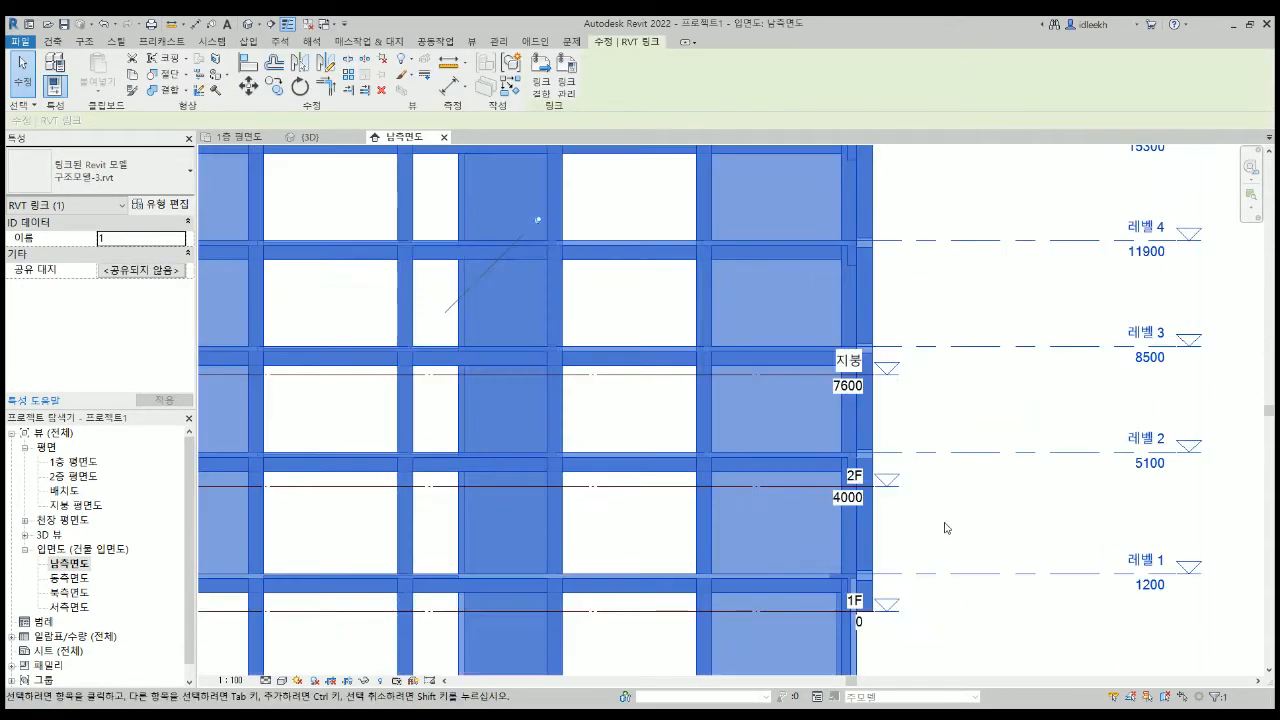
{"action": "key", "text": "Escape"}
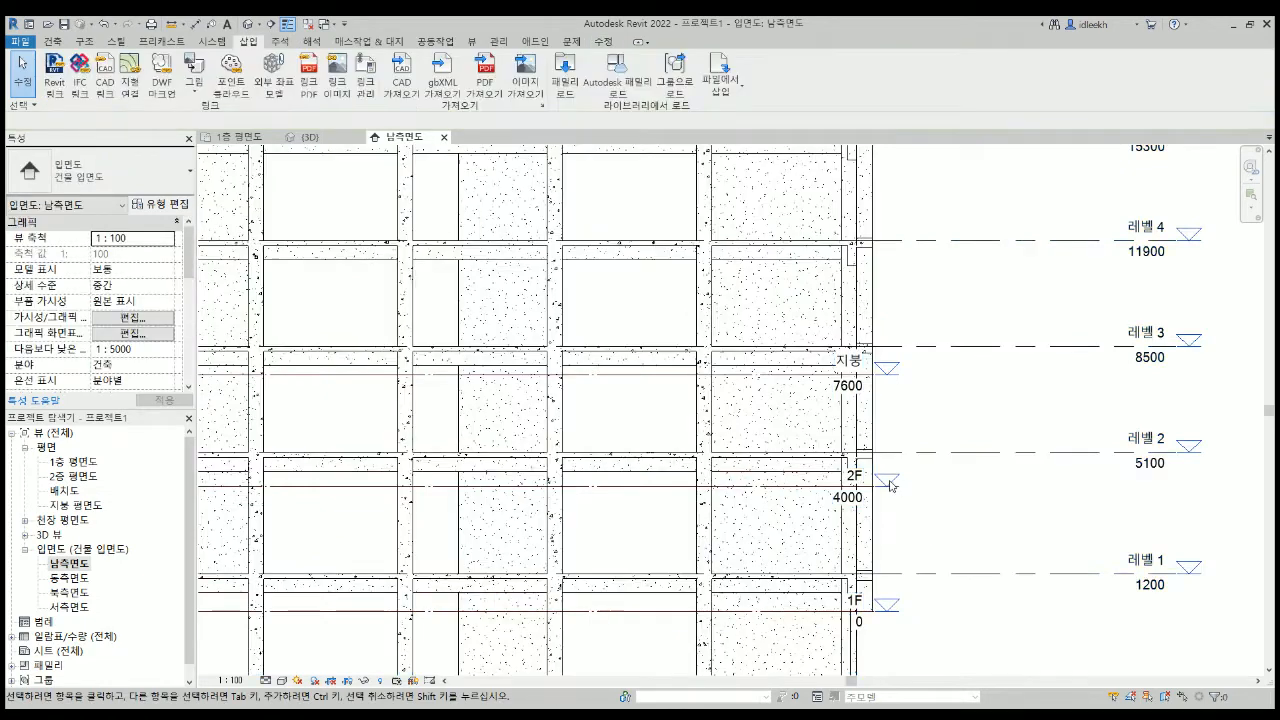
Extend both ends of the aligned 1F, 2F and roof level lines to match the extents of the linked model's levels.
{"action": "left_click", "coordinate": [803, 487]}
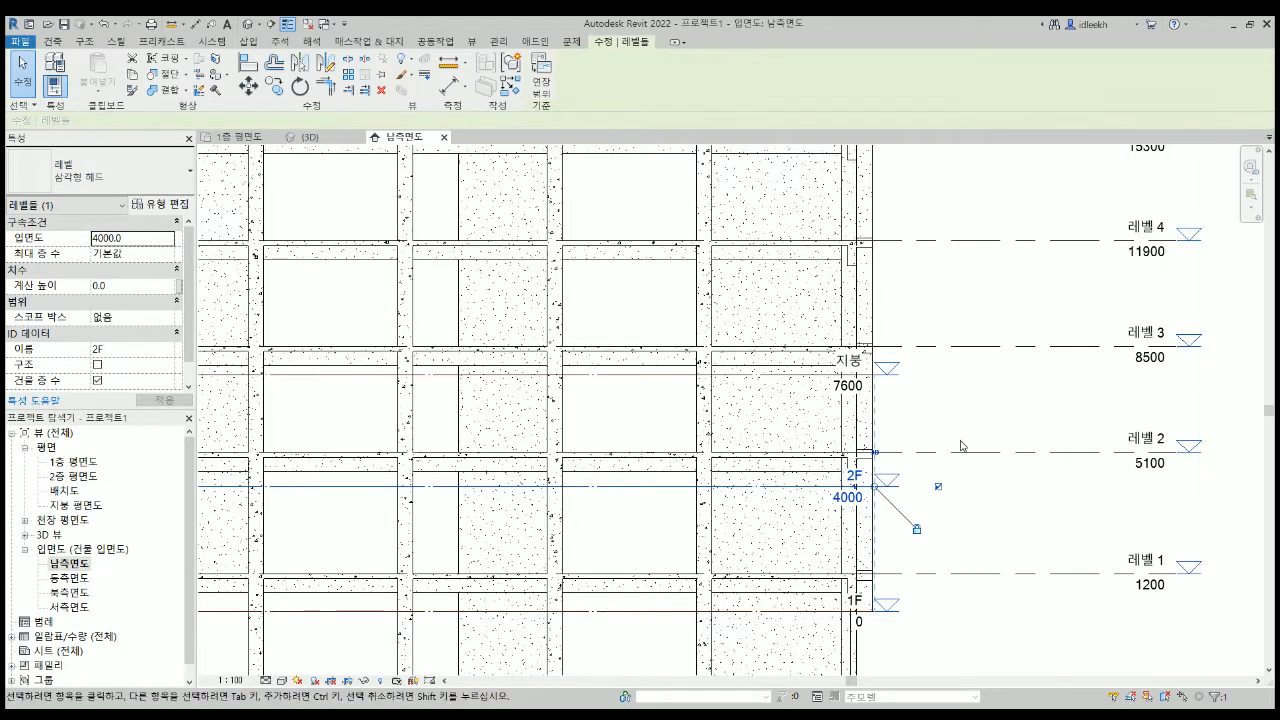
{"action": "scroll", "coordinate": [960, 446], "scroll_direction": "down", "scroll_amount": 1}
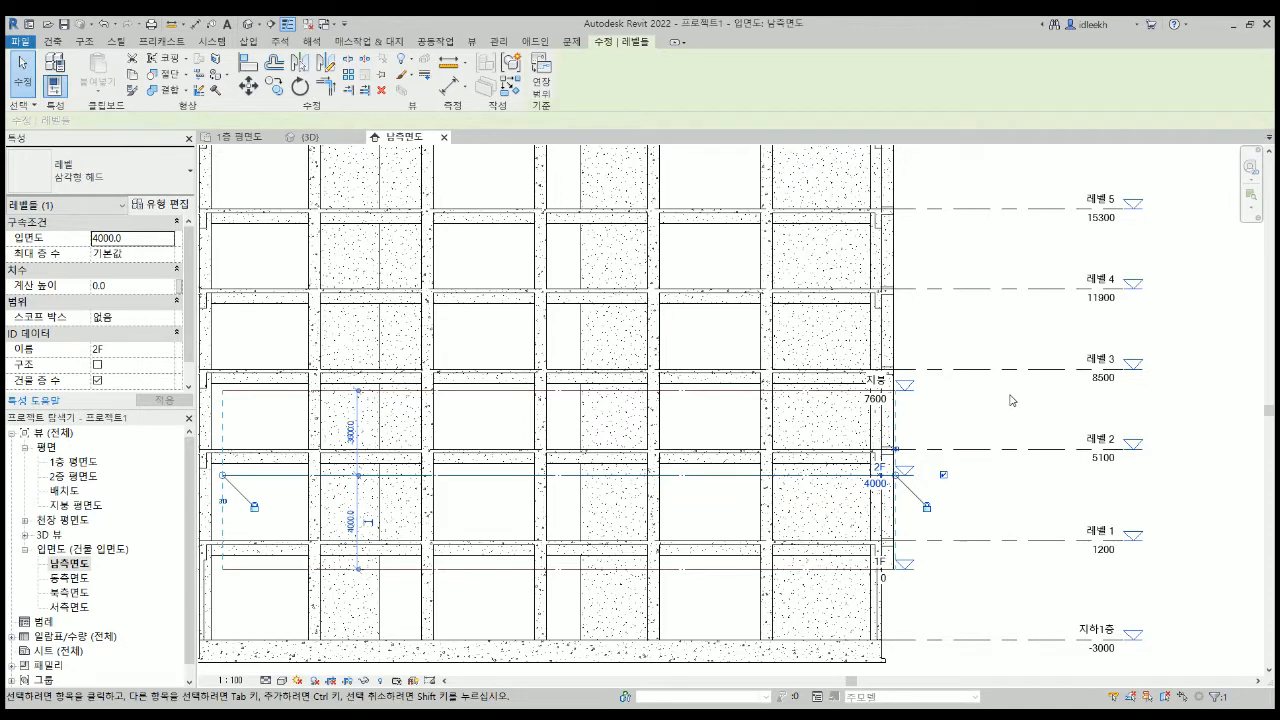
{"action": "scroll", "coordinate": [1019, 388], "scroll_direction": "down", "scroll_amount": 3}
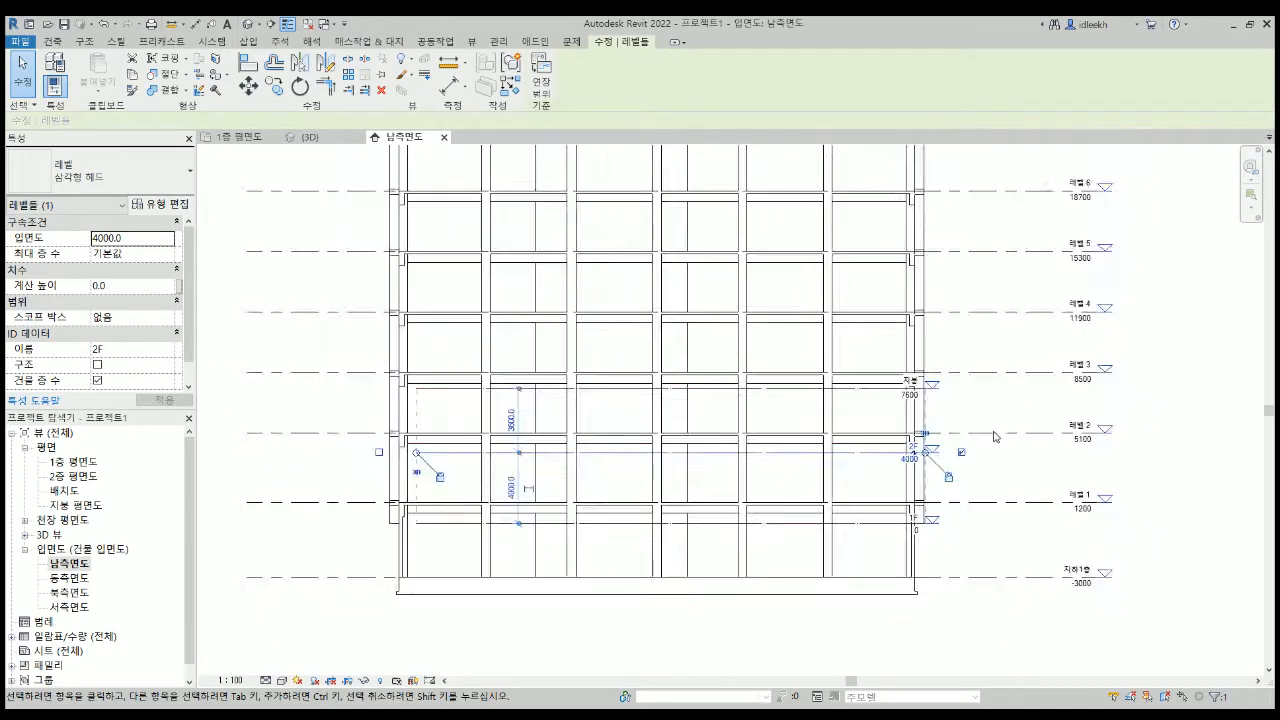
{"action": "middle_click_drag", "start_coordinate": [994, 436], "coordinate": [990, 346]}
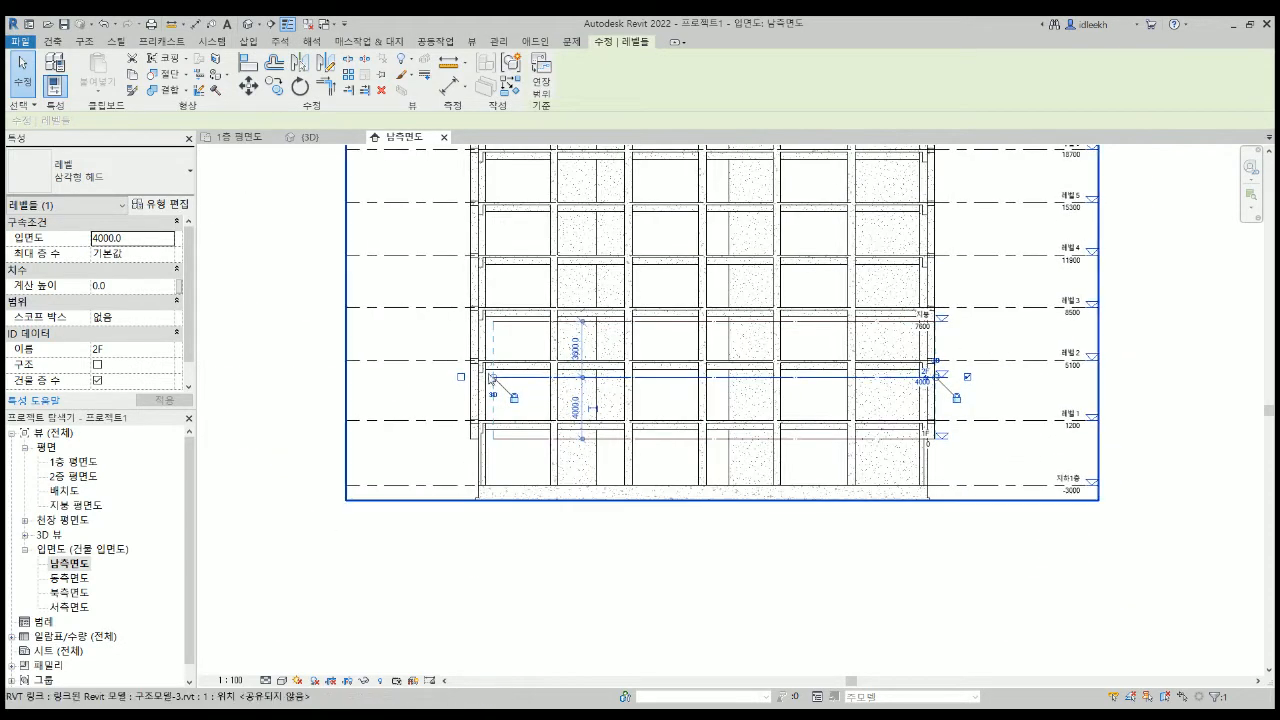
{"action": "left_click_drag", "start_coordinate": [452, 376], "coordinate": [313, 377]}
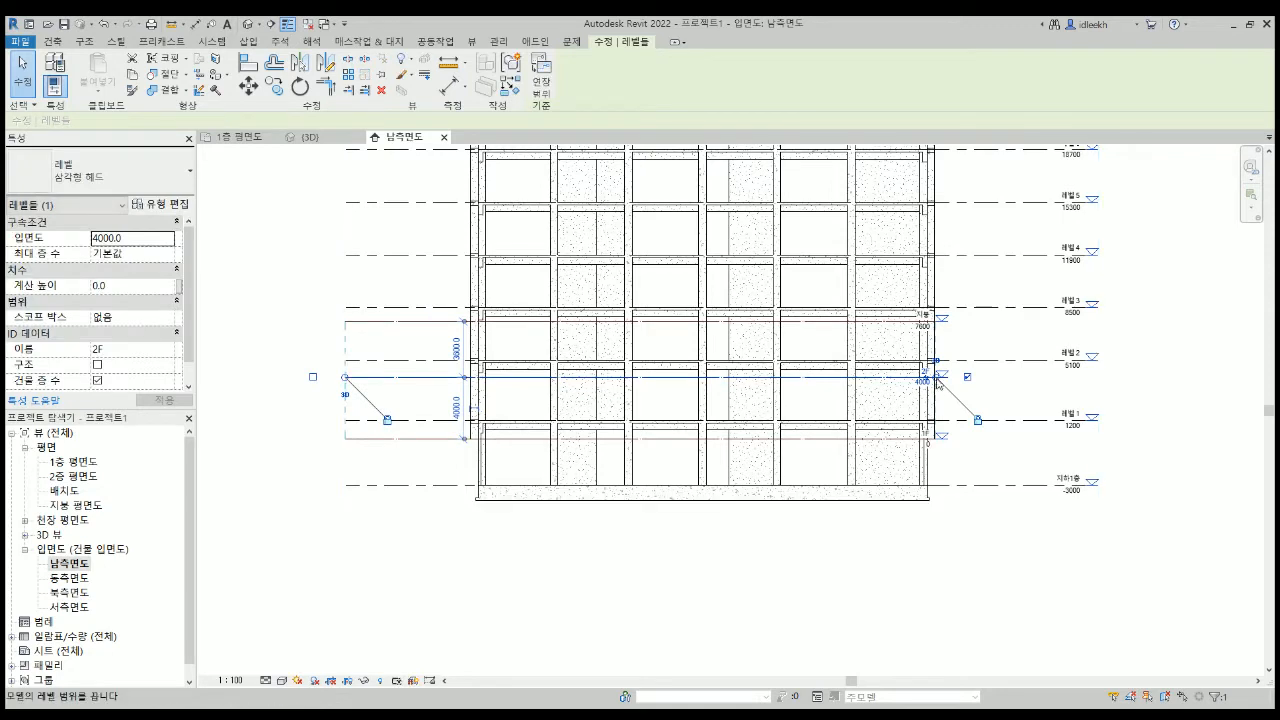
{"action": "left_click_drag", "start_coordinate": [941, 377], "coordinate": [1086, 377]}
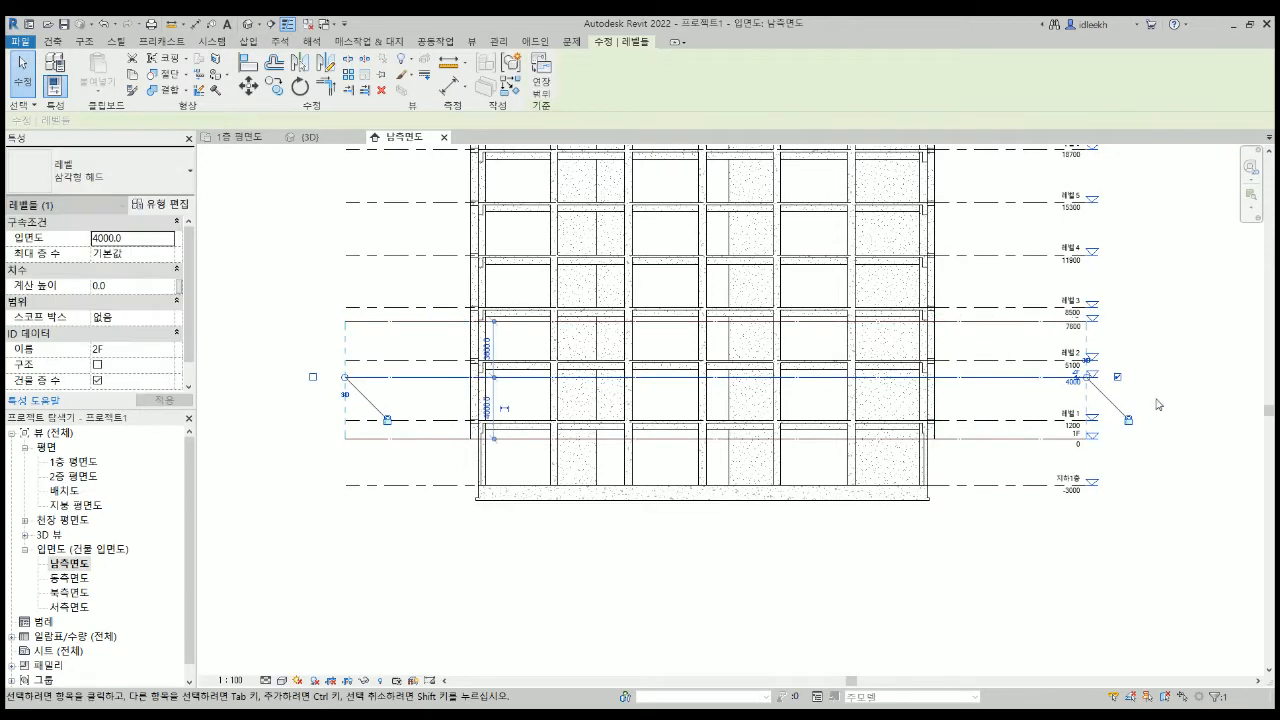
{"action": "left_click", "coordinate": [1157, 400]}
Display the linked structural model in halftone through the south elevation's visibility/graphics overrides.
{"action": "scroll", "coordinate": [531, 518], "scroll_direction": "down", "scroll_amount": 2}
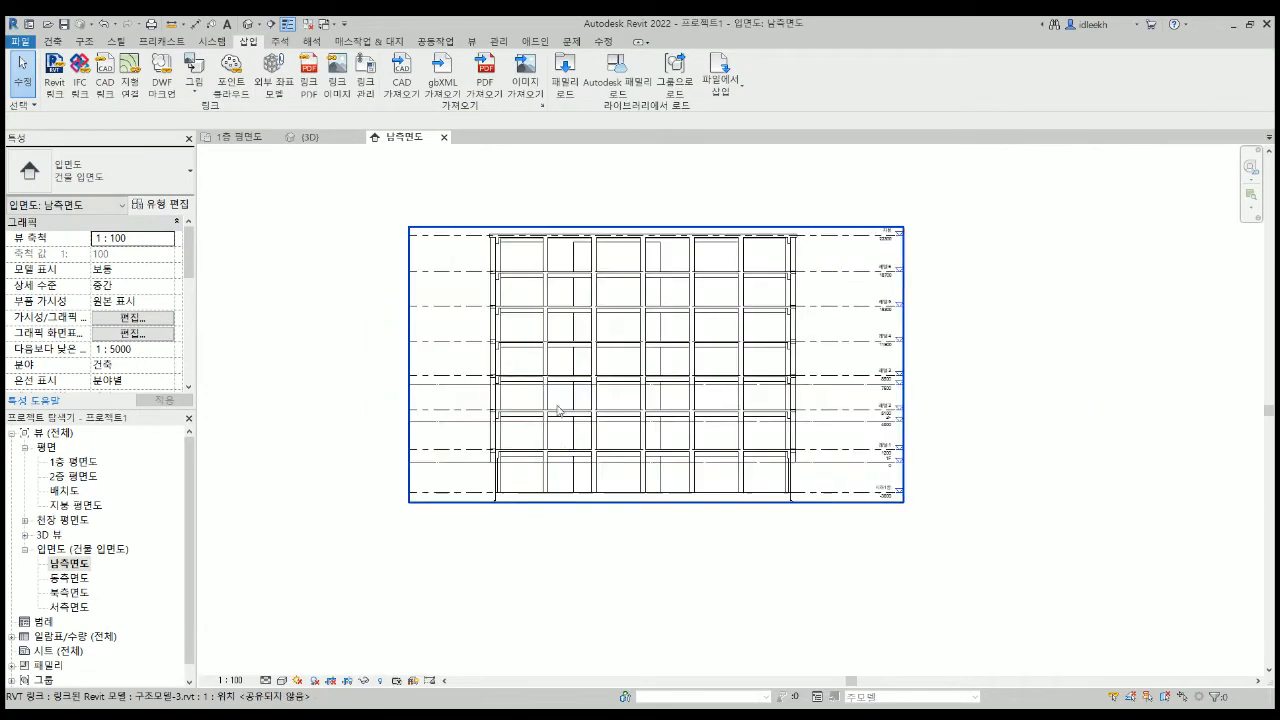
{"action": "left_click", "coordinate": [494, 241]}
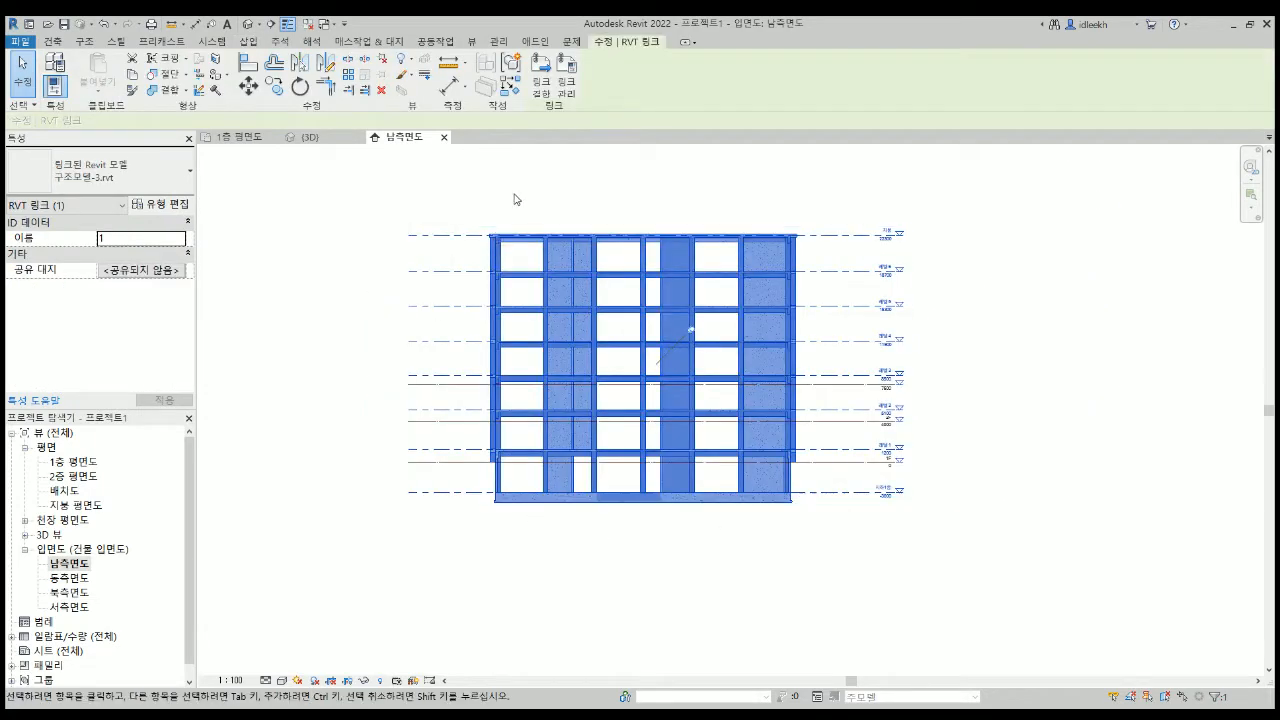
{"action": "left_click", "coordinate": [516, 198]}
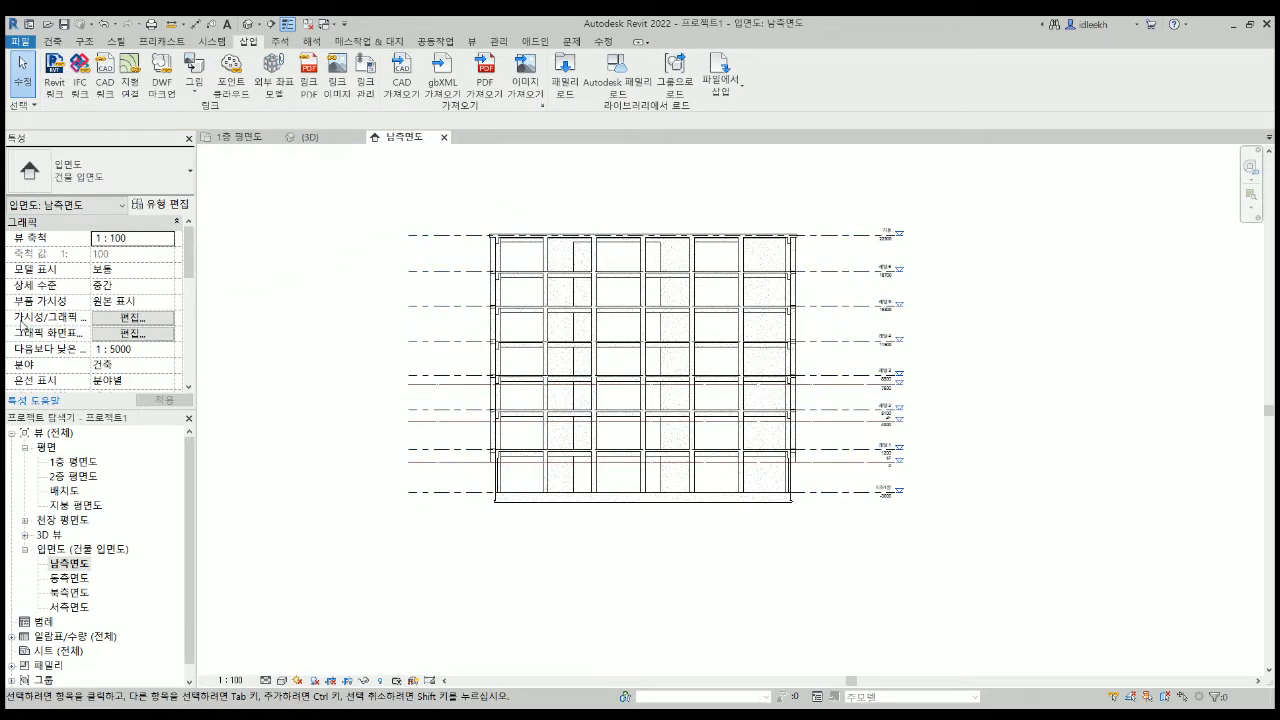
{"action": "left_click", "coordinate": [133, 317]}
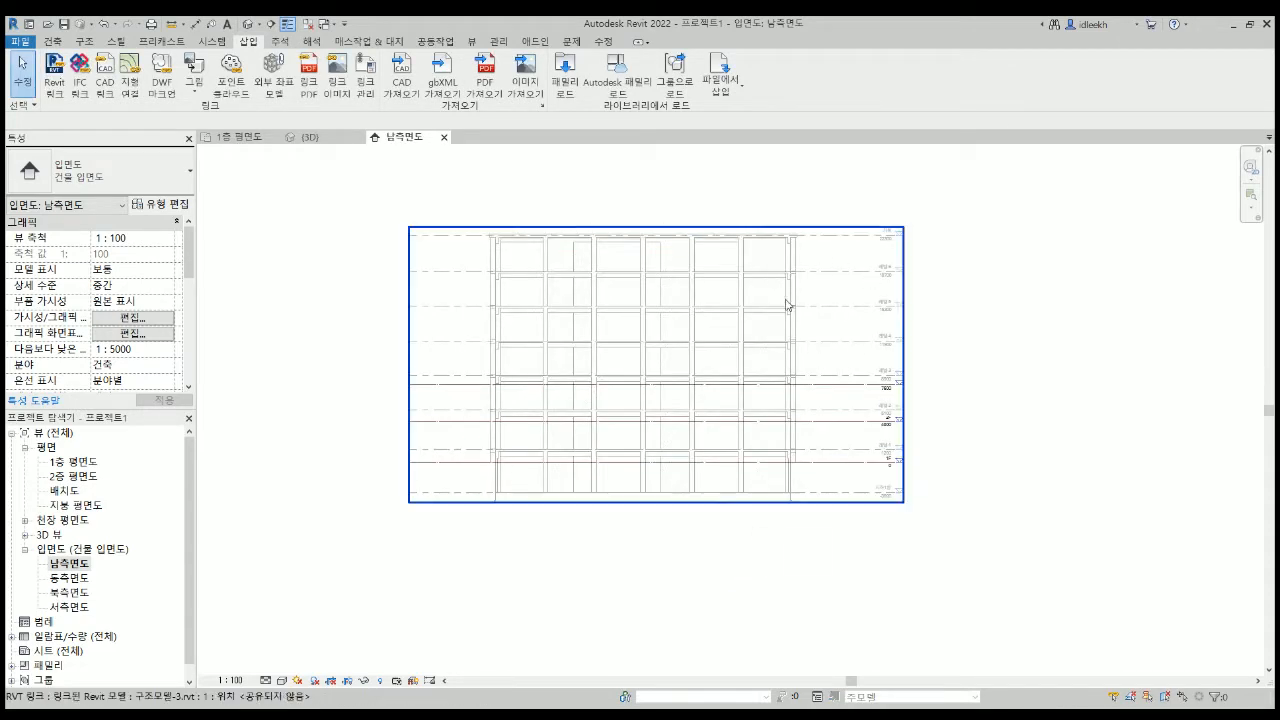
Move the 1F level down to the linked model's 지하1층 level and set its elevation to -3000.
{"action": "scroll", "coordinate": [786, 314], "scroll_direction": "up", "scroll_amount": 2}
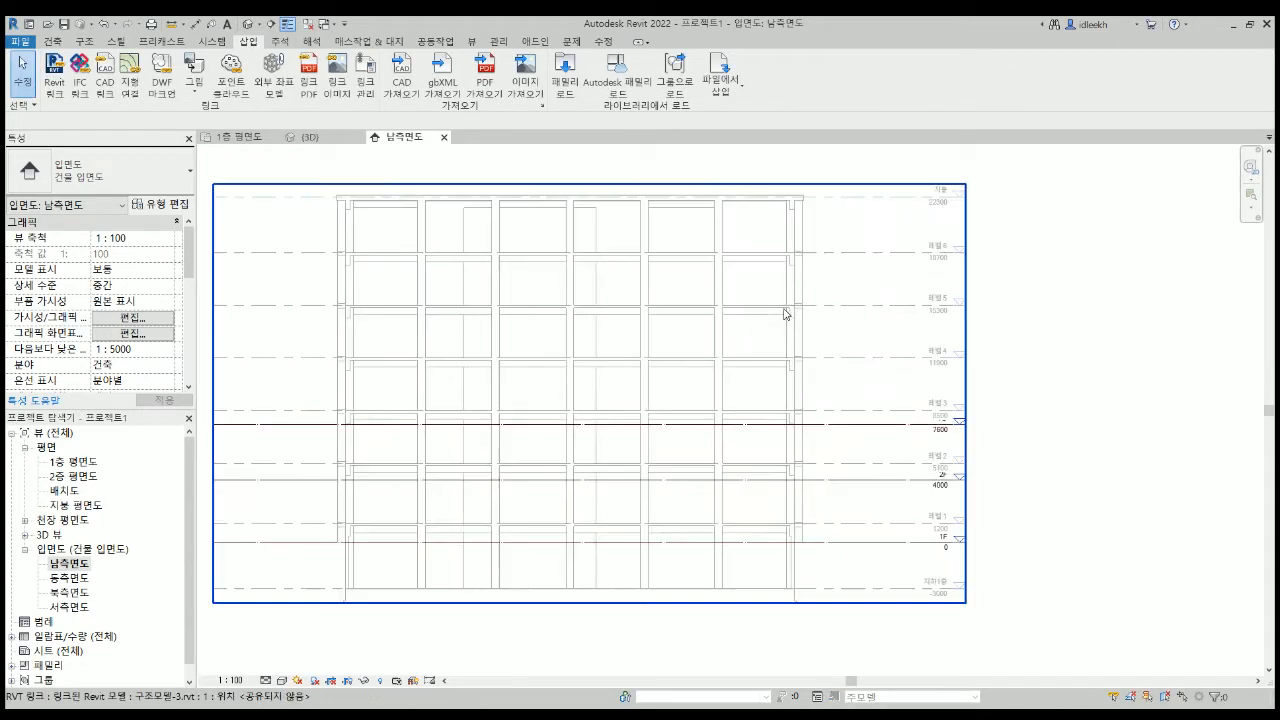
{"action": "left_click", "coordinate": [845, 480]}
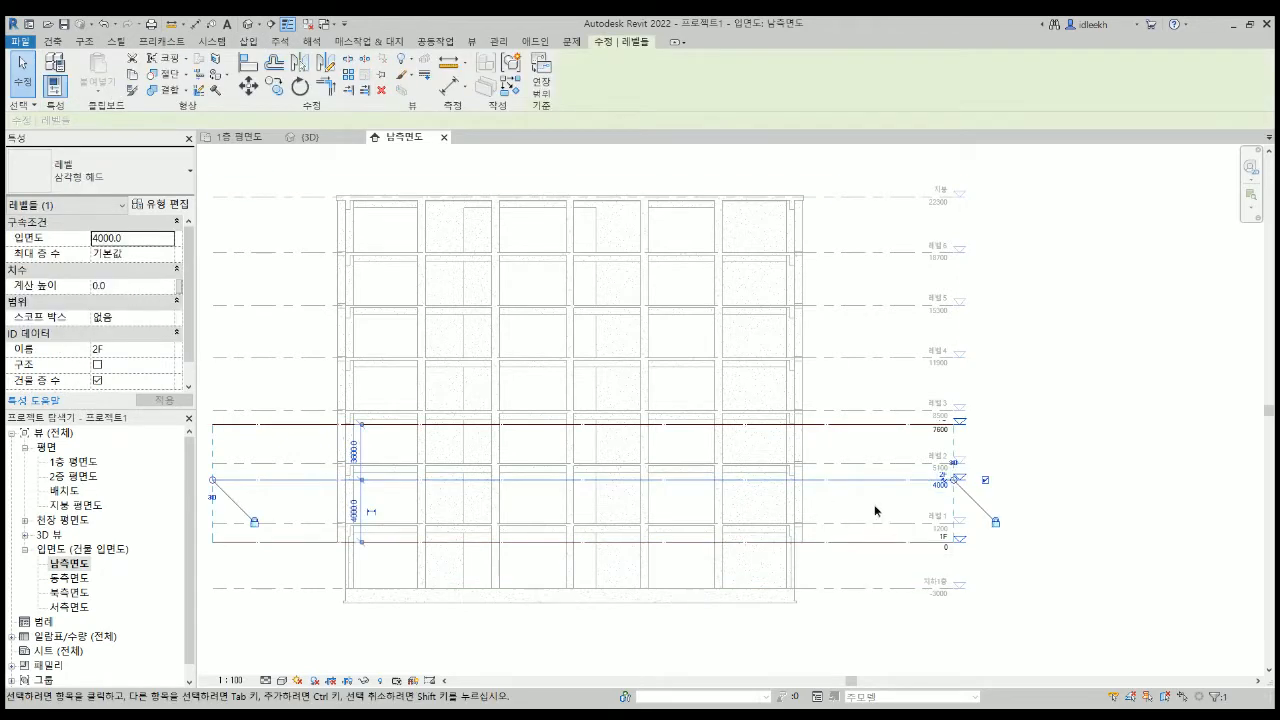
{"action": "key", "text": "Escape"}
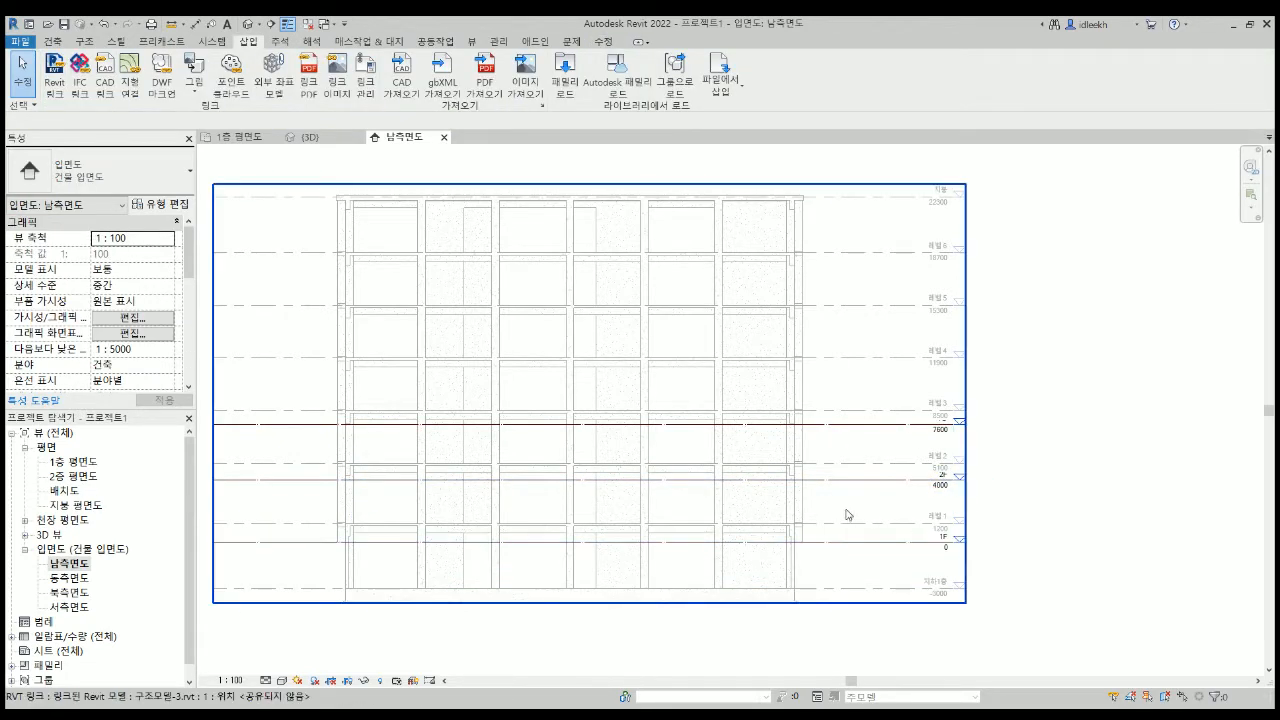
{"action": "middle_click_drag", "start_coordinate": [855, 510], "coordinate": [908, 509]}
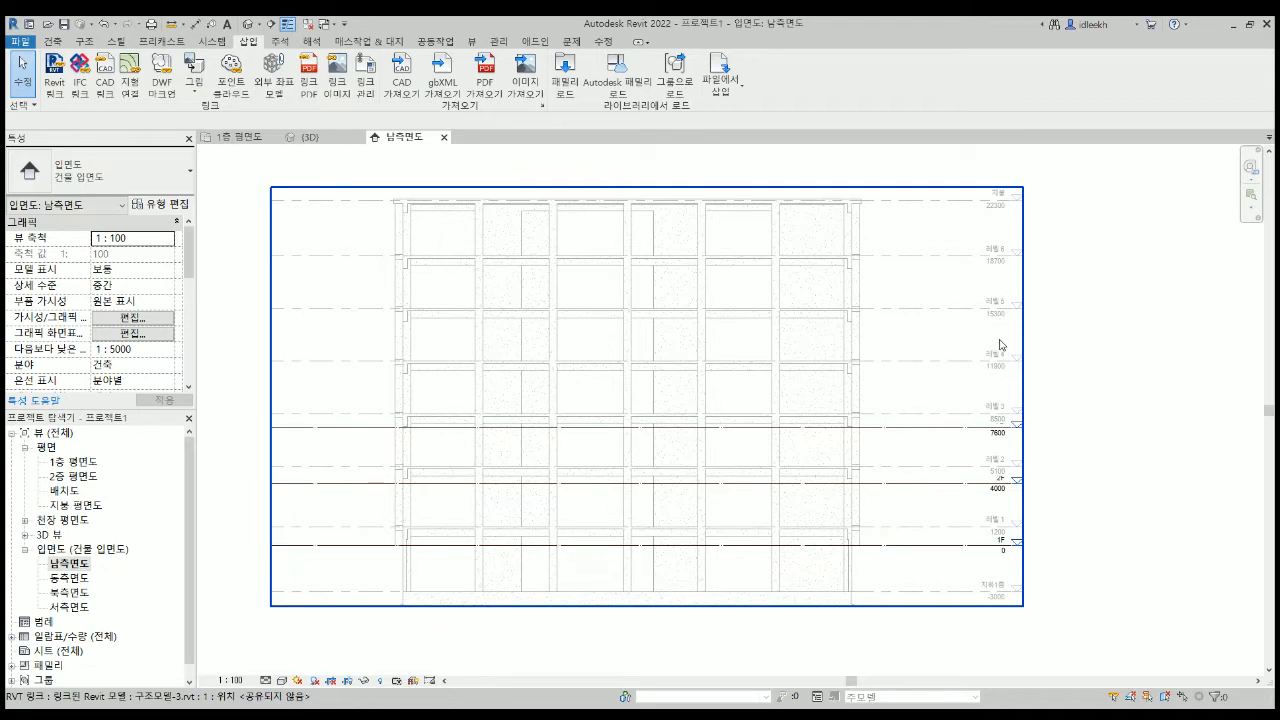
{"action": "left_click", "coordinate": [921, 547]}
{"action": "left_click_drag", "start_coordinate": [921, 547], "coordinate": [912, 591]}
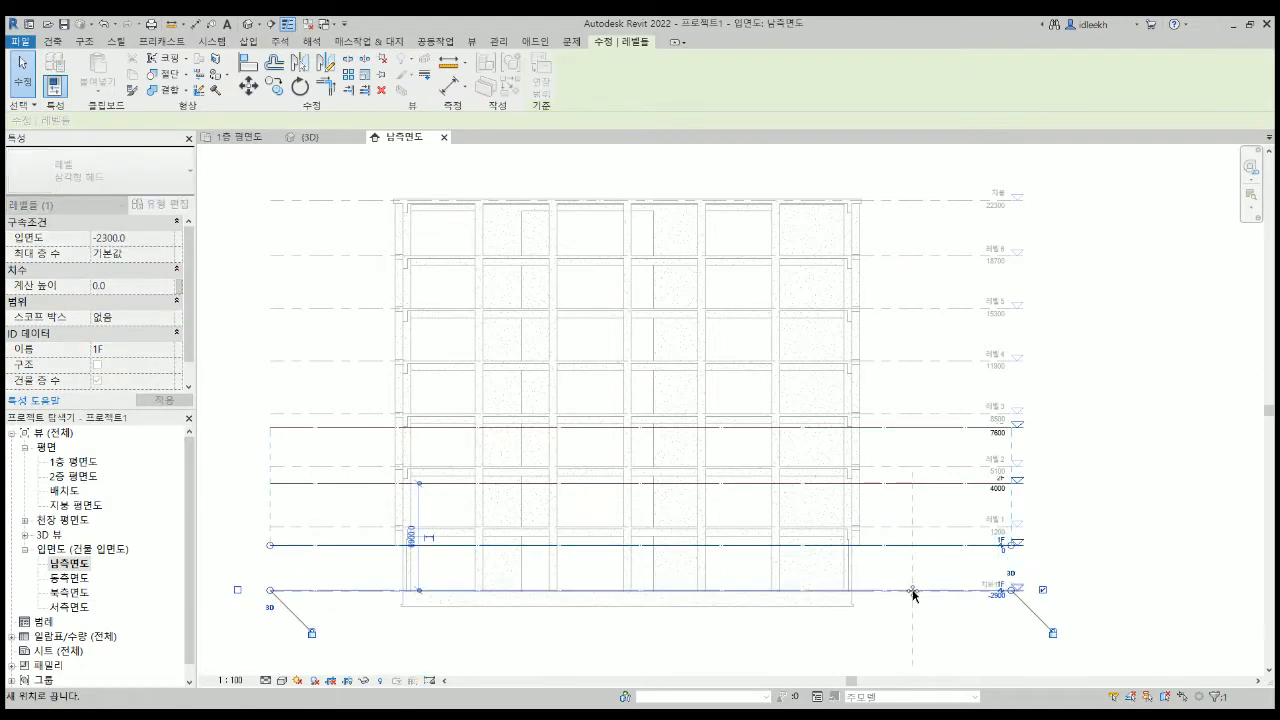
{"action": "scroll", "coordinate": [994, 624], "scroll_direction": "up", "scroll_amount": 5}
{"action": "left_click", "coordinate": [995, 597]}
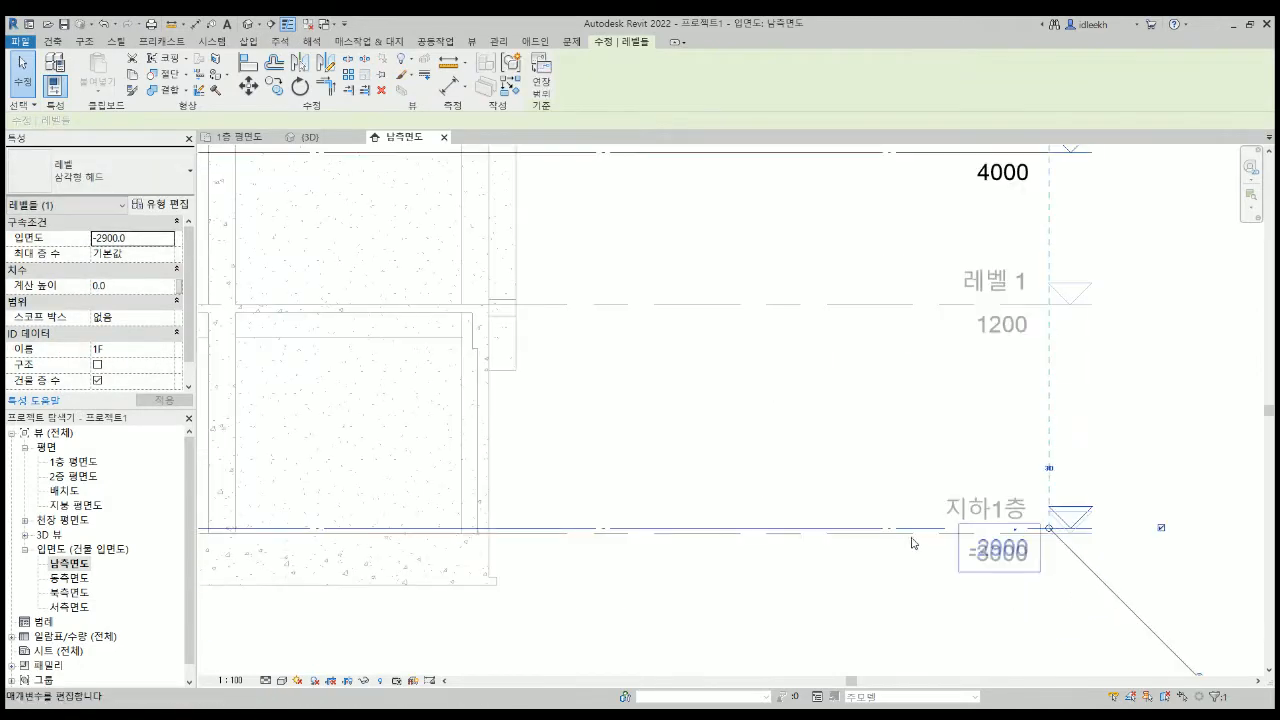
{"action": "left_click", "coordinate": [988, 551]}
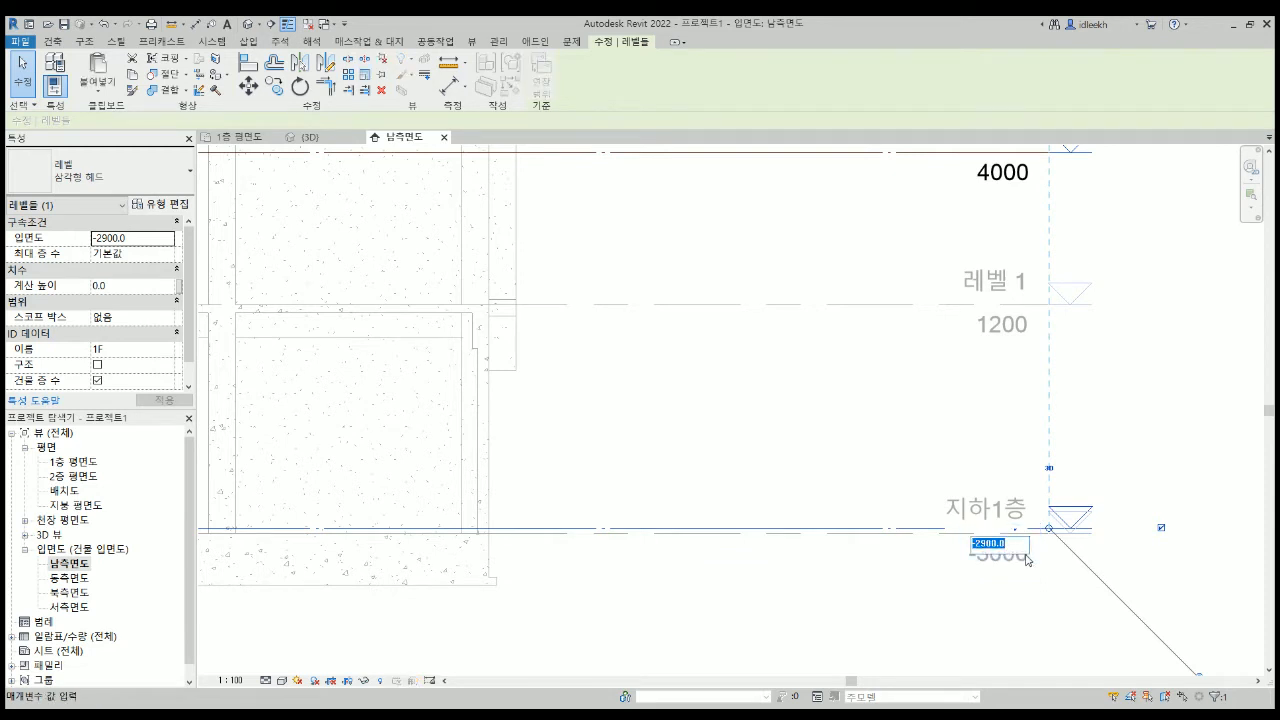
{"action": "type", "text": "-3000"}
{"action": "key", "text": "Return"}
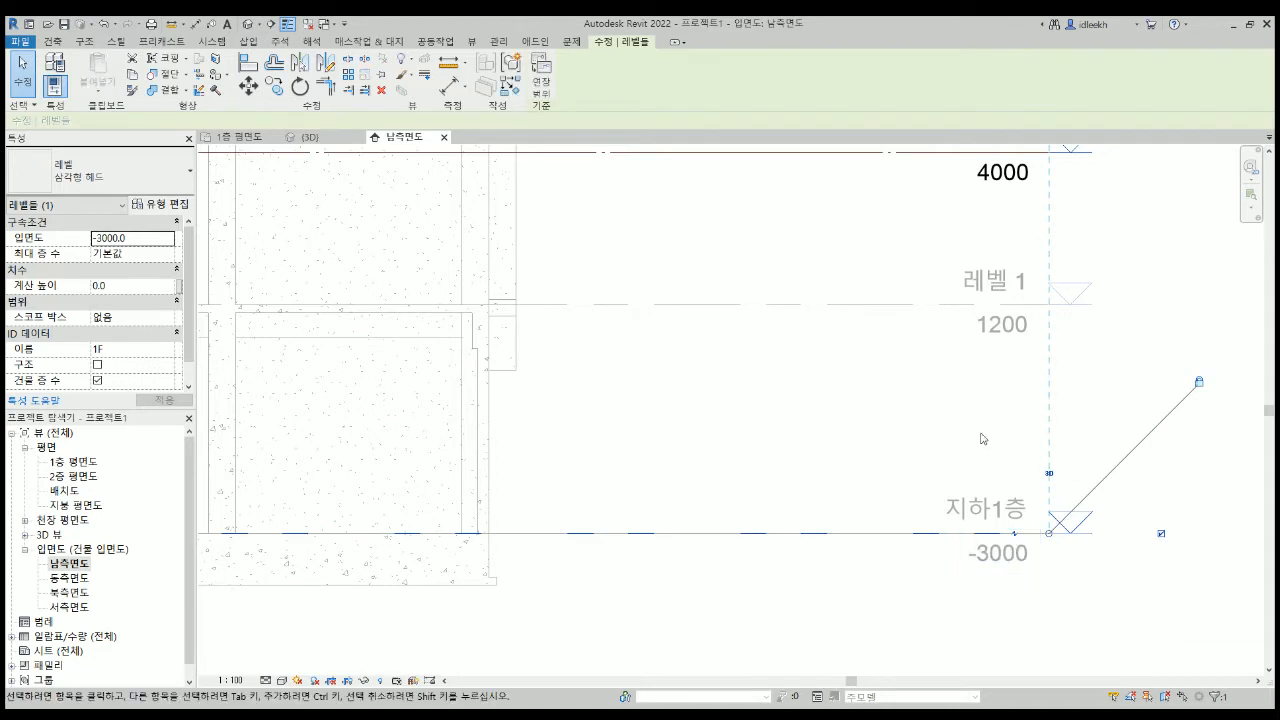
Rename the floor plan view 1층 평면도 as 지하 1층 평면도.
{"action": "scroll", "coordinate": [981, 438], "scroll_direction": "down", "scroll_amount": 4}
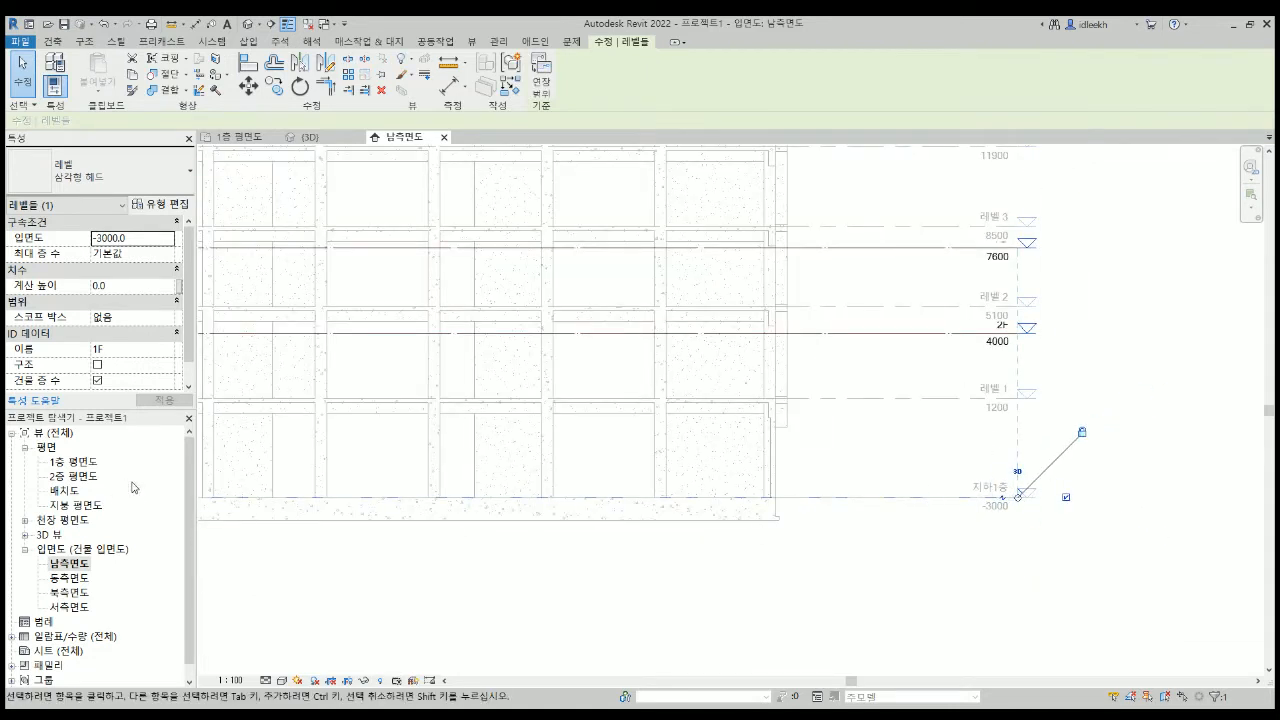
{"action": "left_click", "coordinate": [86, 463]}
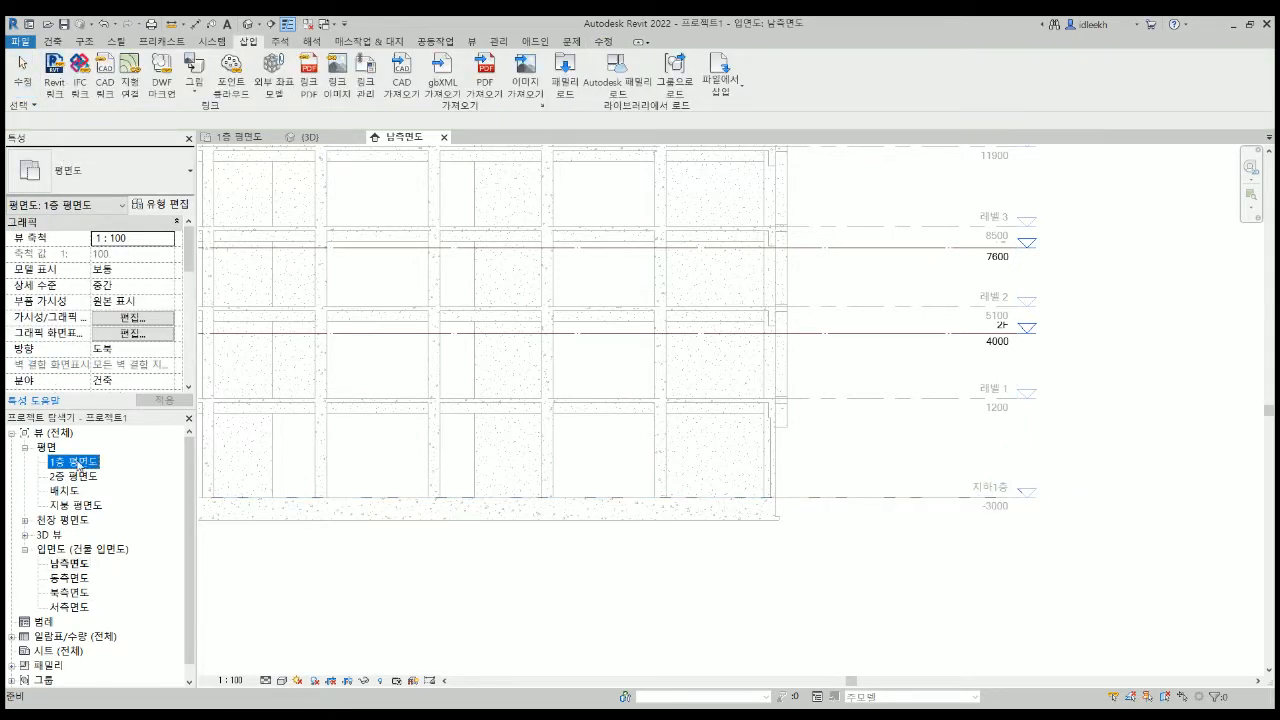
{"action": "left_click", "coordinate": [78, 464]}
{"action": "left_click", "coordinate": [72, 462]}
{"action": "type", "text": "지하"}
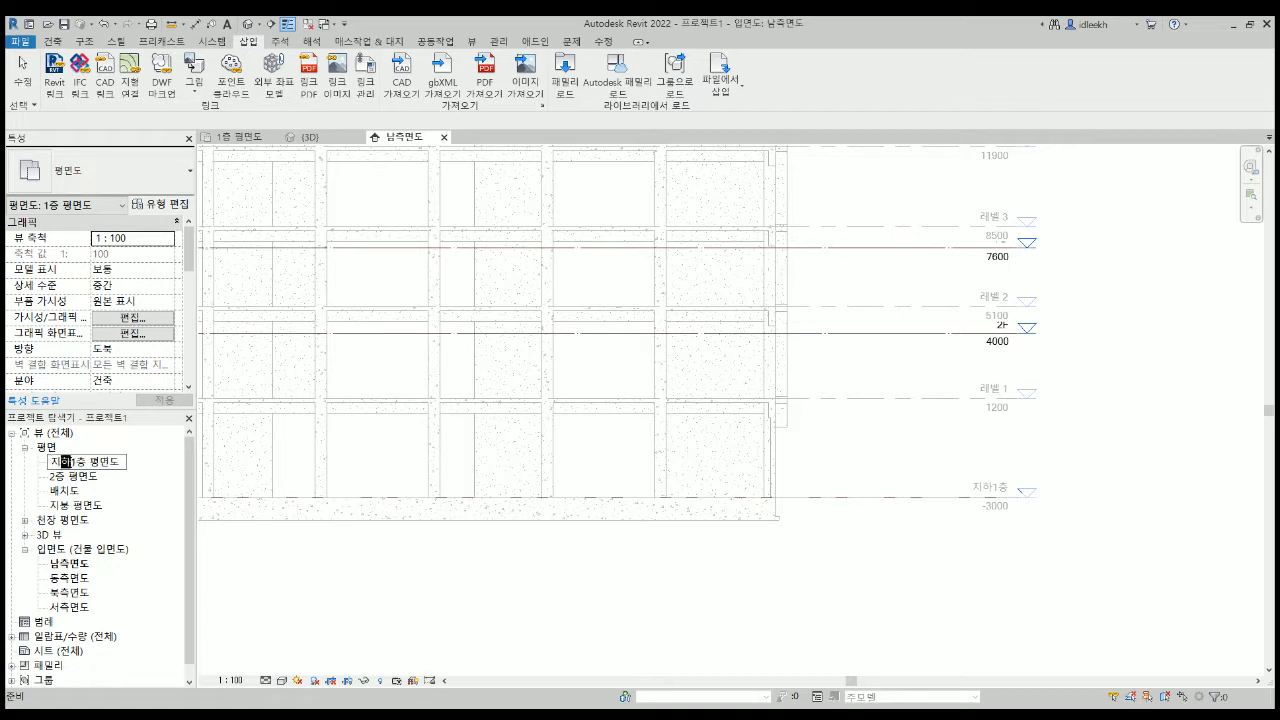
{"action": "key", "text": "Return"}
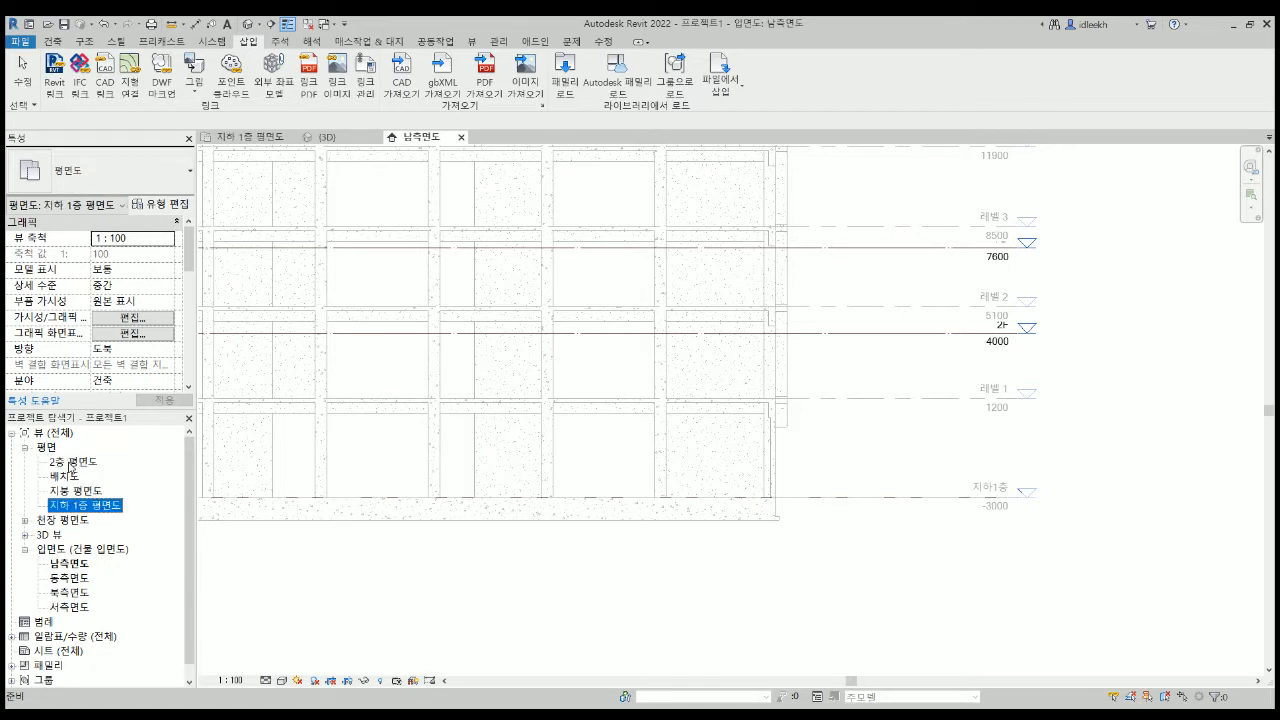
Rename the 2F level in the south elevation as 1층 평면도.
{"action": "left_click", "coordinate": [1003, 329]}
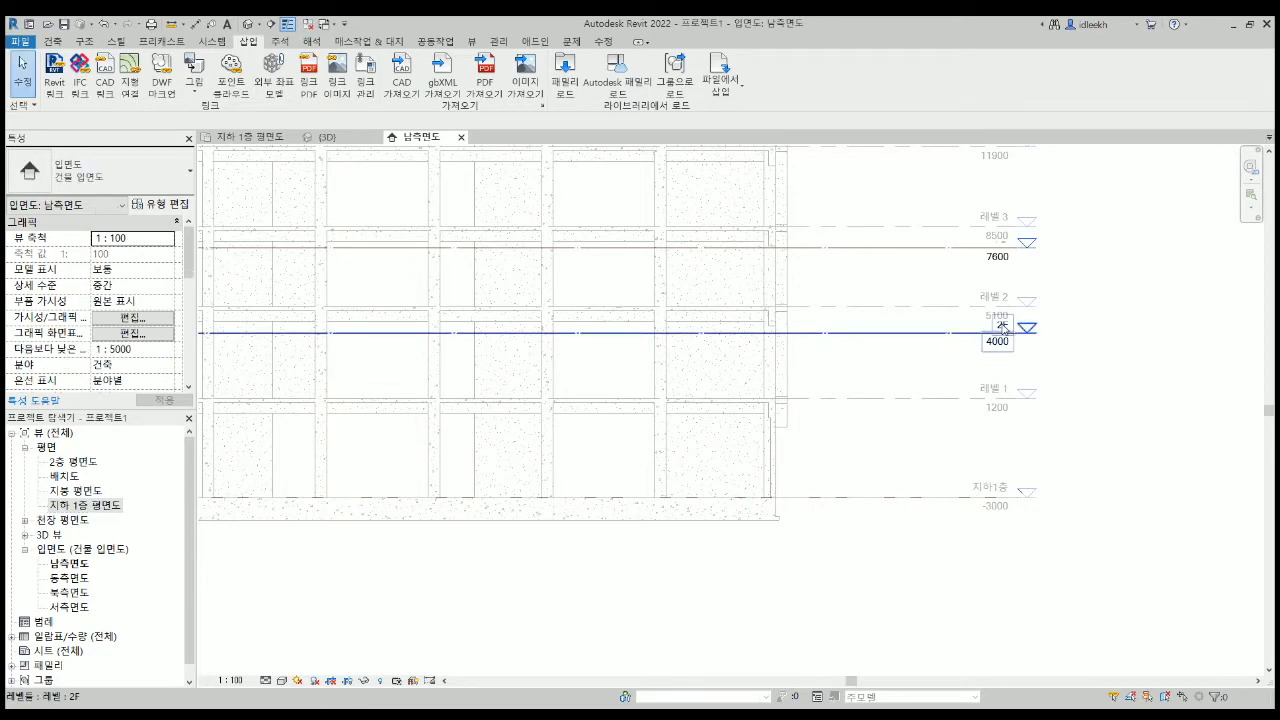
{"action": "left_click", "coordinate": [991, 563]}
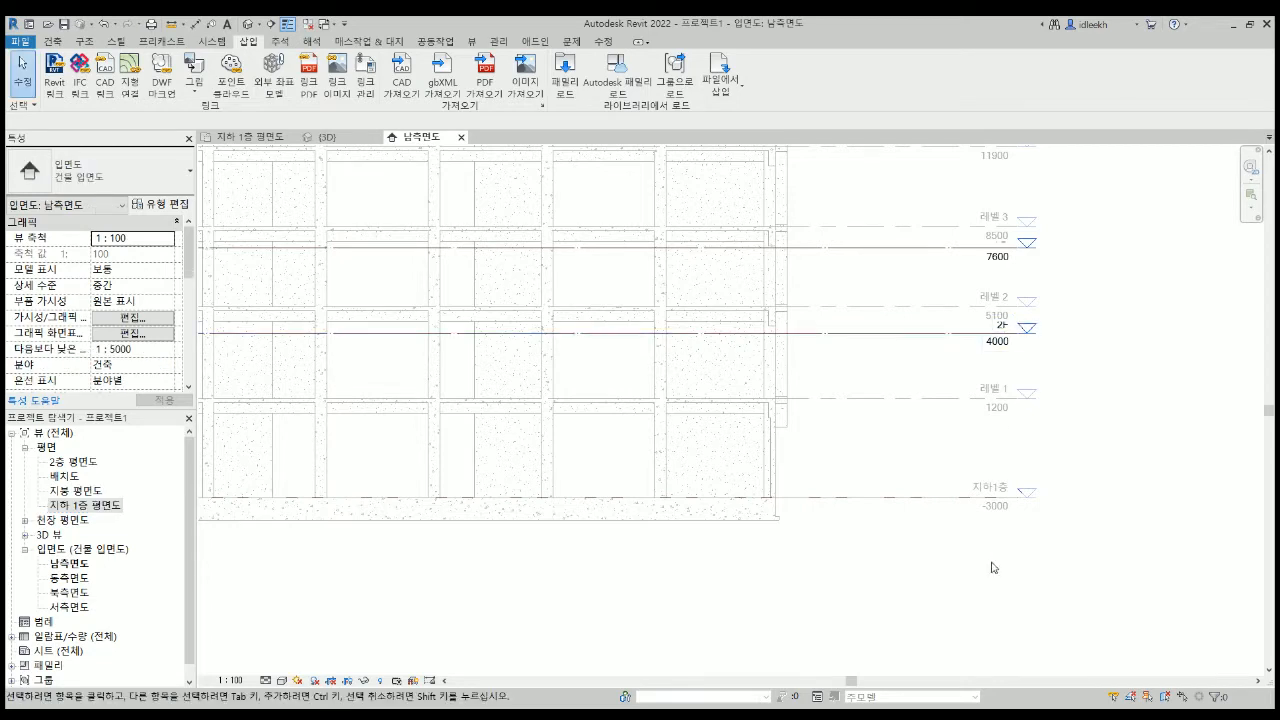
{"action": "scroll", "coordinate": [1000, 543], "scroll_direction": "down", "scroll_amount": 2}
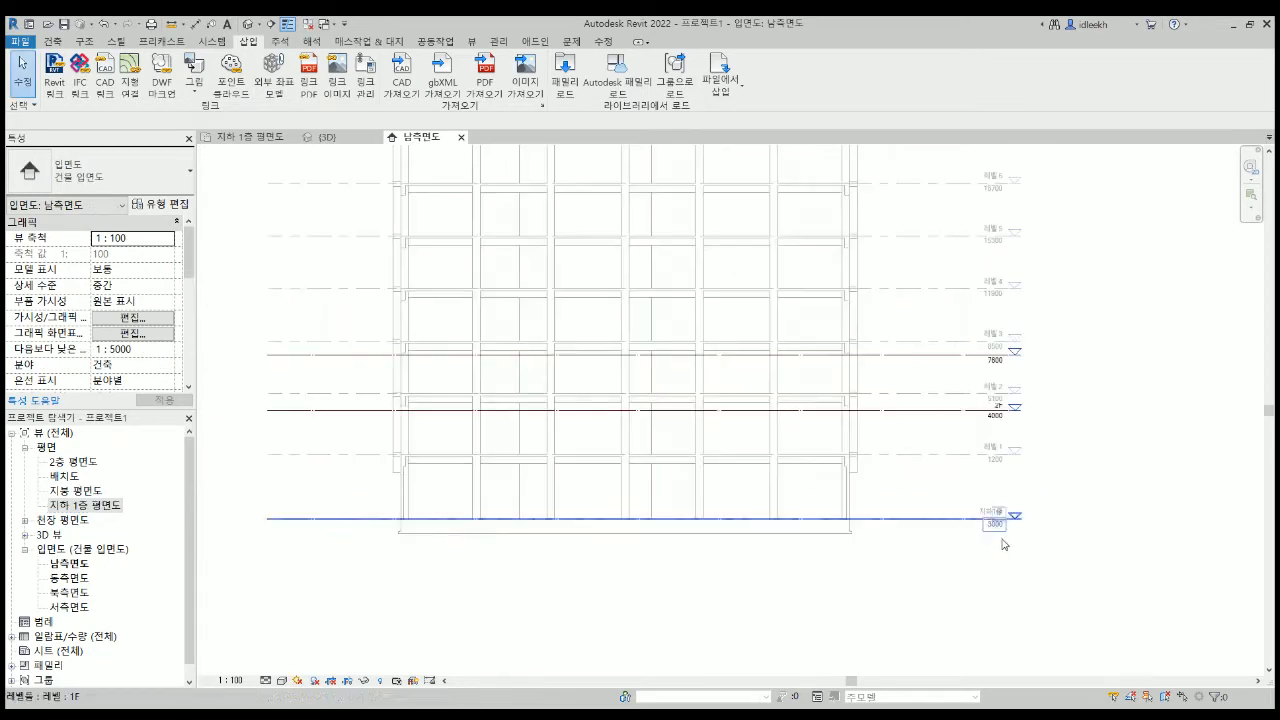
{"action": "left_click", "coordinate": [999, 408]}
{"action": "left_click", "coordinate": [998, 404]}
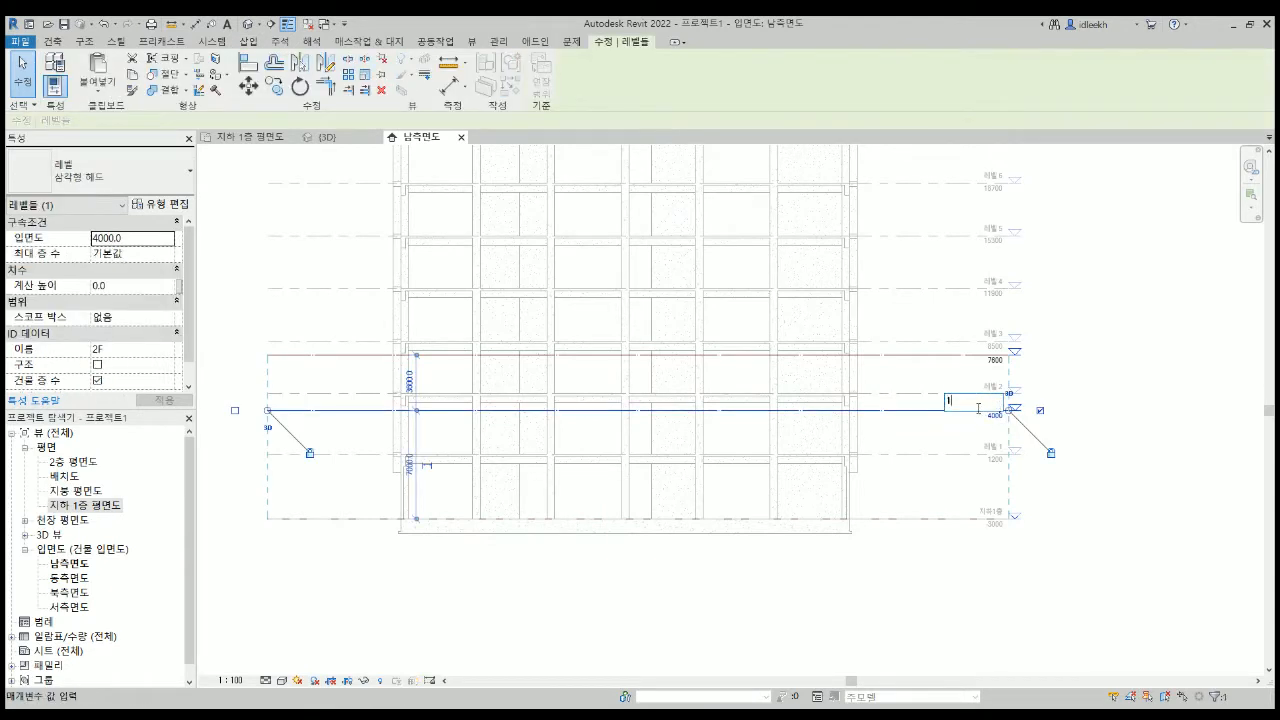
{"action": "type", "text": "1층 평면ㄷ"}
{"action": "key", "text": "Return"}
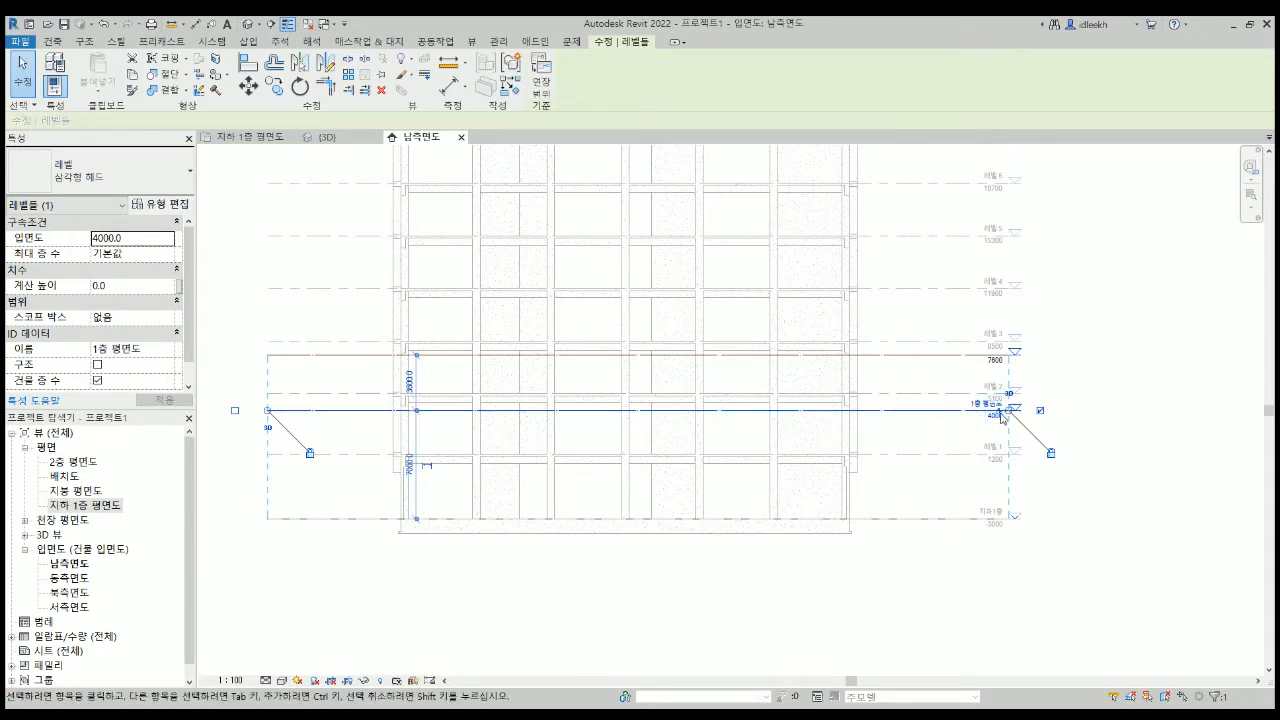
Rename the floor plan view 2층 평면도 as 1층 평면도.
{"action": "left_click", "coordinate": [81, 465]}
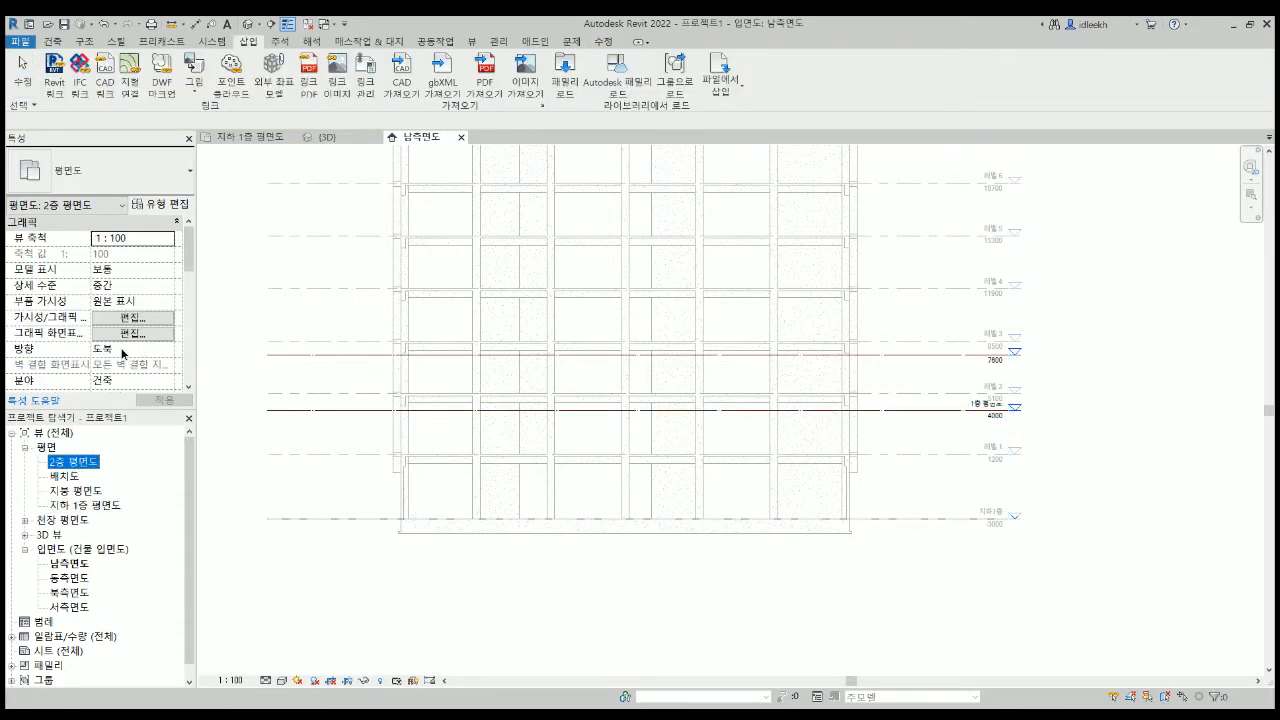
{"action": "key", "text": "F2"}
{"action": "left_click", "coordinate": [60, 464]}
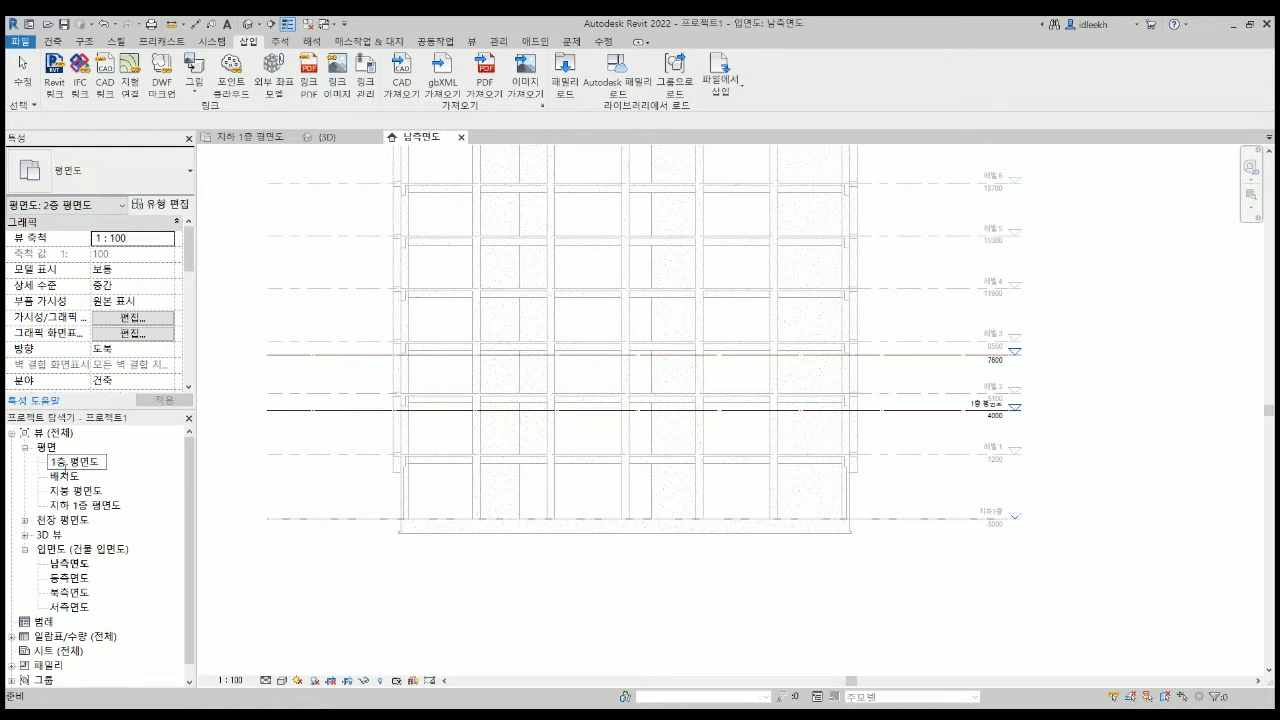
{"action": "key", "text": "Return"}
Set the elevation of the 1층 평면도 level to 1200 to match the linked model's 레벨 1.
{"action": "left_click", "coordinate": [1000, 421]}
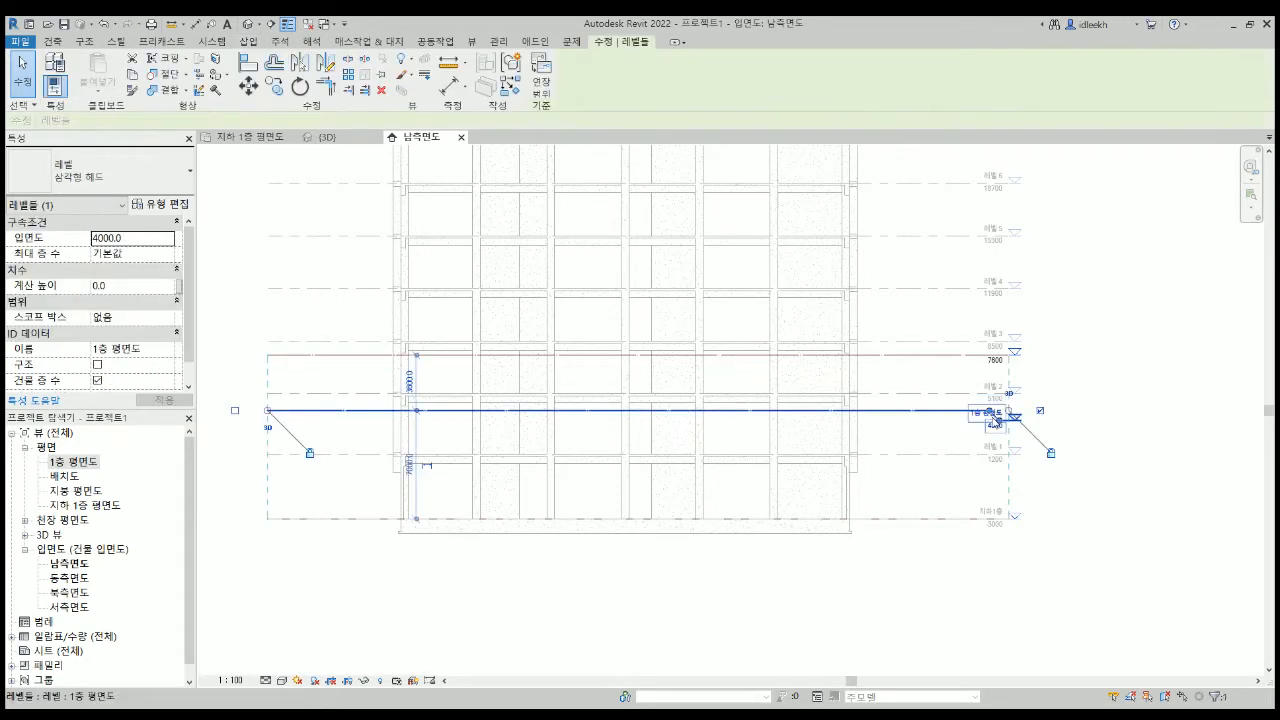
{"action": "scroll", "coordinate": [995, 434], "scroll_direction": "up", "scroll_amount": 4}
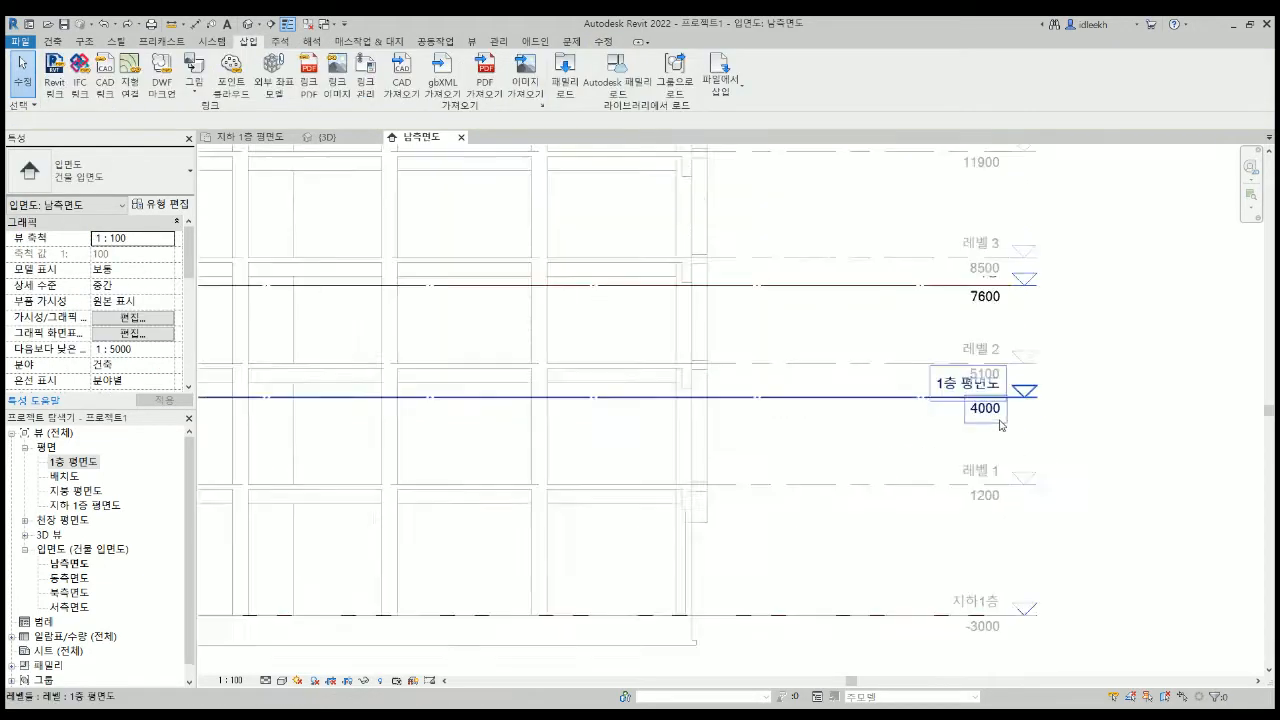
{"action": "left_click", "coordinate": [983, 407]}
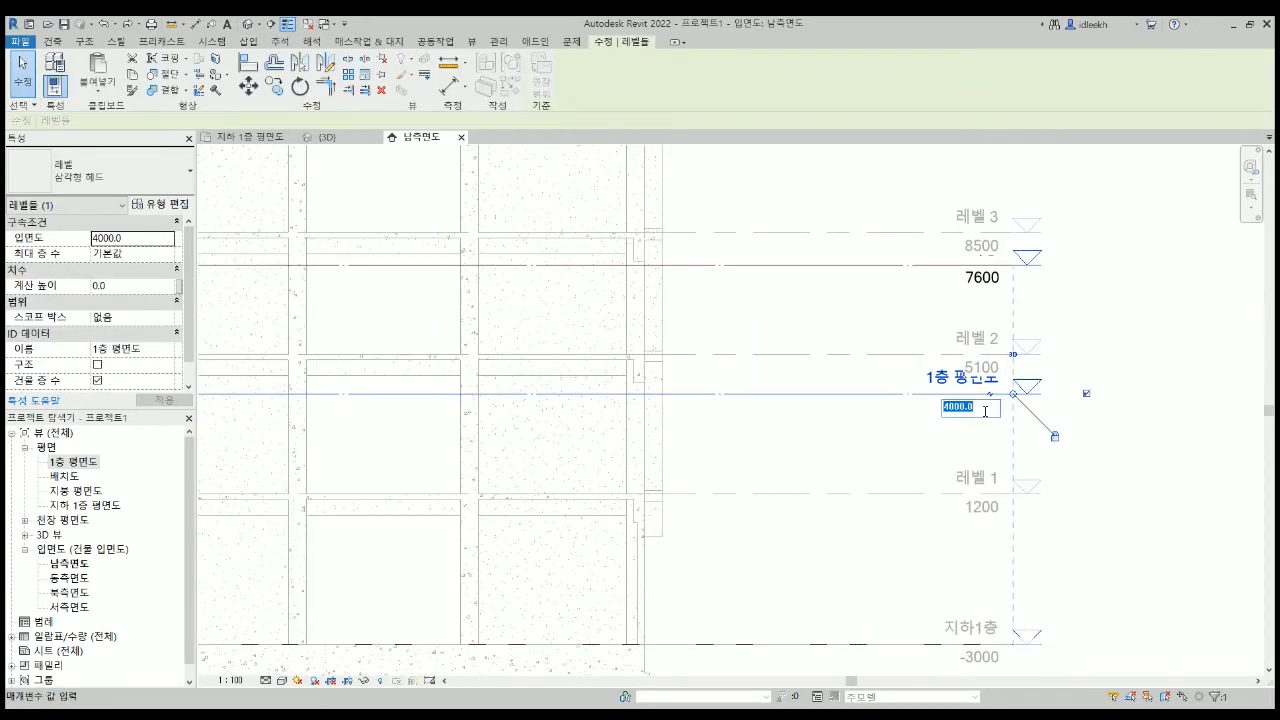
{"action": "type", "text": "1200"}
{"action": "key", "text": "Return"}
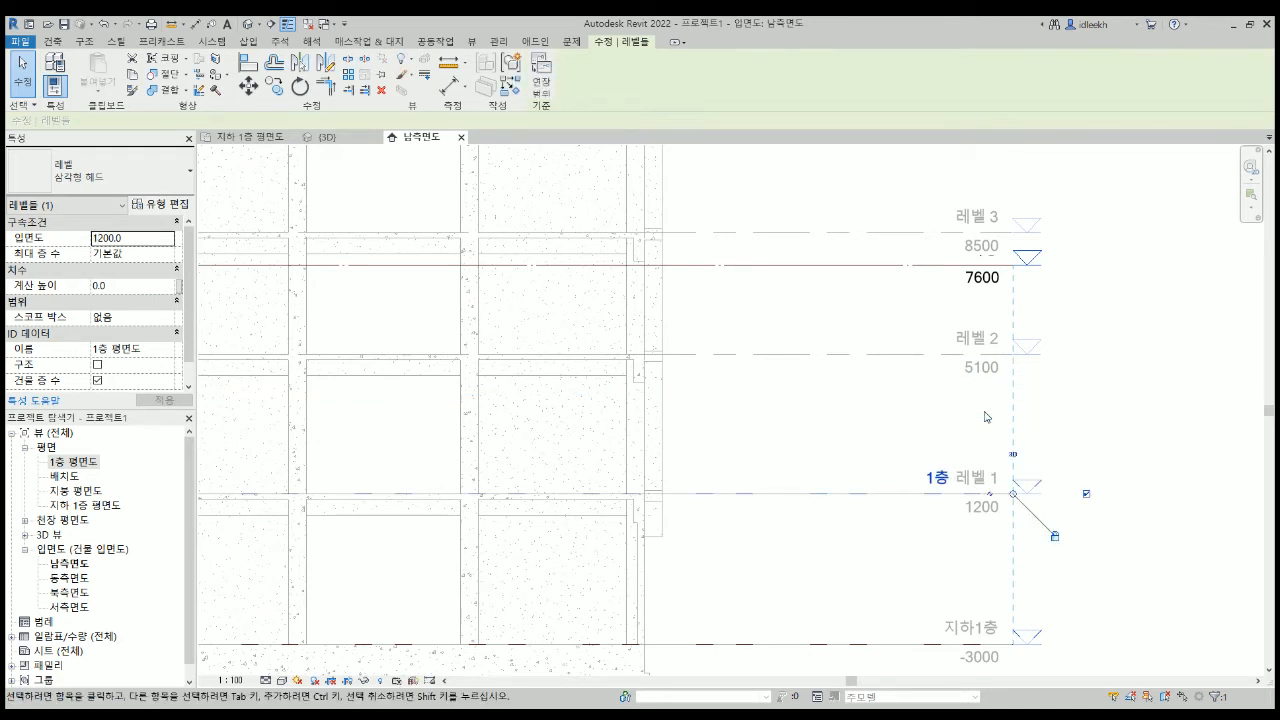
Rename the roof level 지붕 as 2층 평면도 and set its elevation to 5100.
{"action": "left_click", "coordinate": [986, 252]}
{"action": "left_click", "coordinate": [983, 251]}
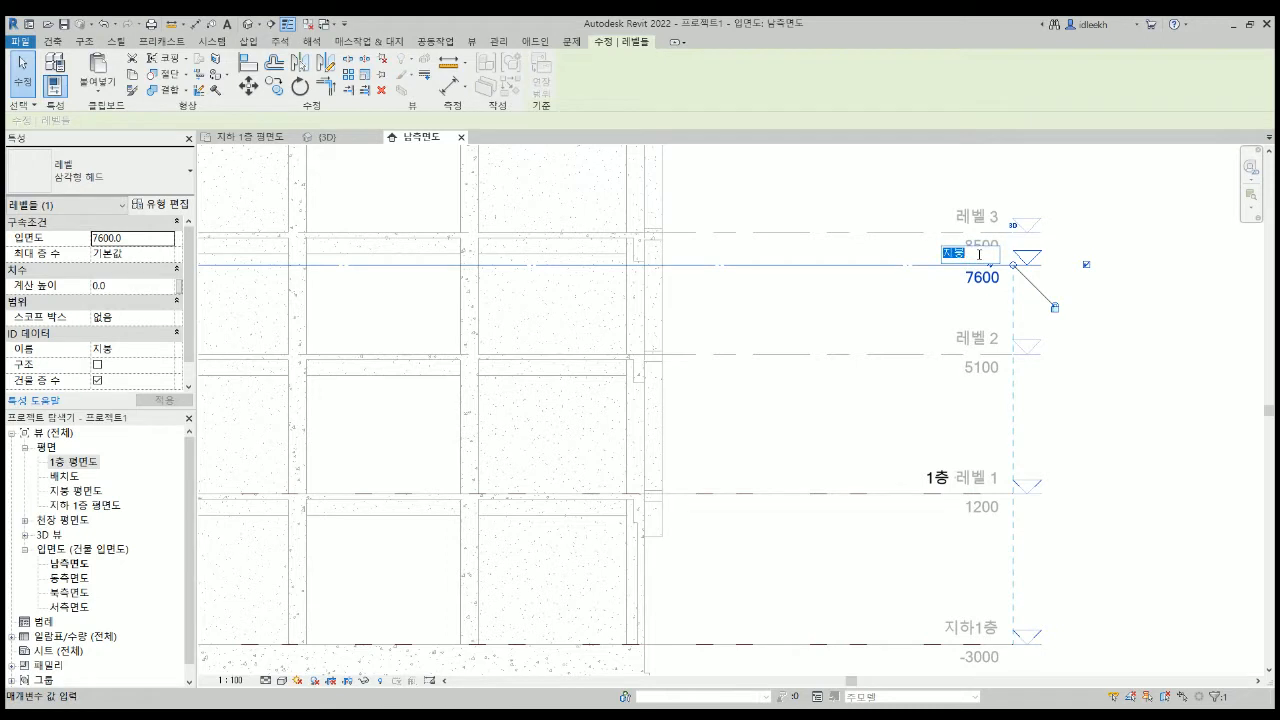
{"action": "type", "text": "2층 평면도"}
{"action": "key", "text": "Return"}
{"action": "left_click", "coordinate": [977, 280]}
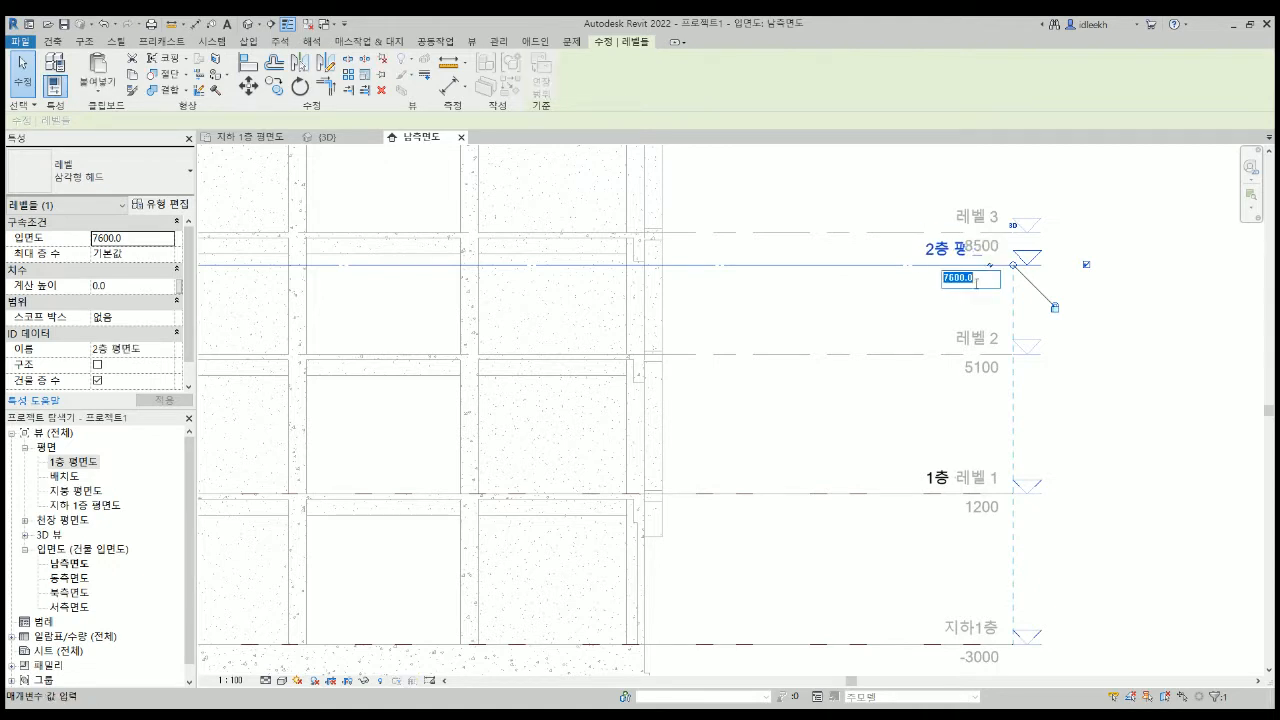
{"action": "type", "text": "5100"}
{"action": "key", "text": "Return"}
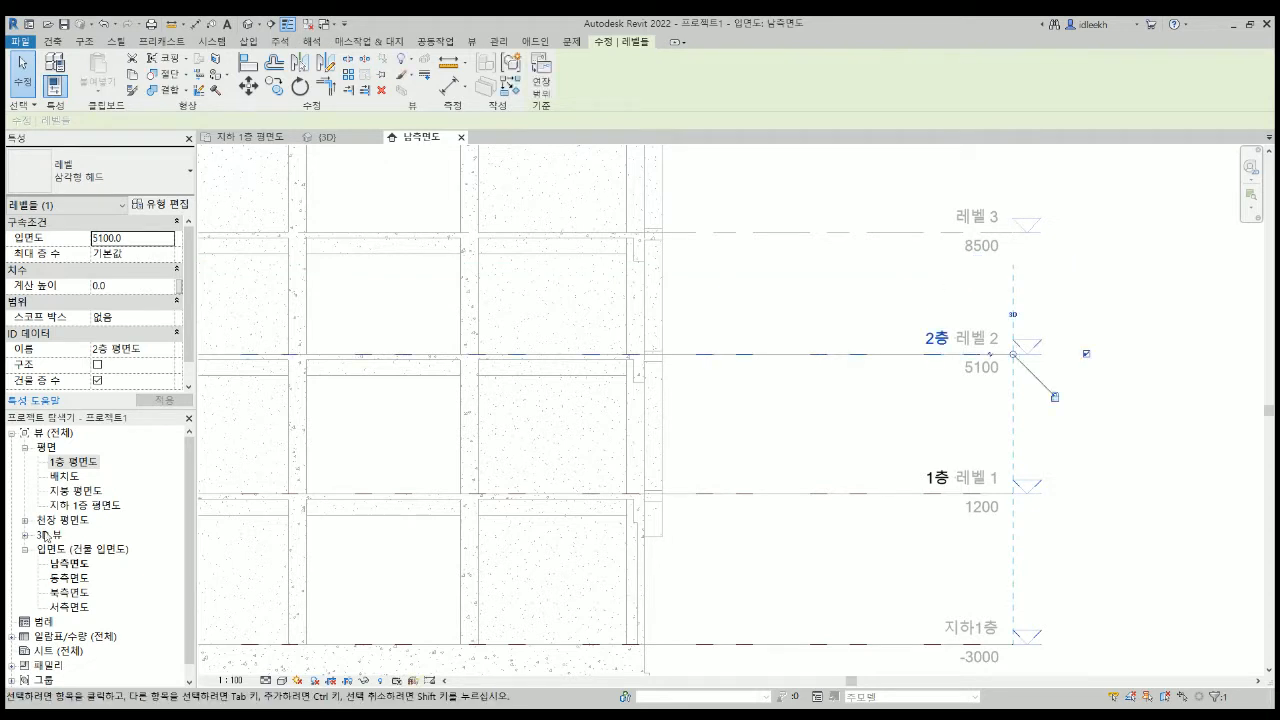
Rename the roof floor plan view 지붕 평면도 as 2층 평면도.
{"action": "left_click", "coordinate": [67, 494]}
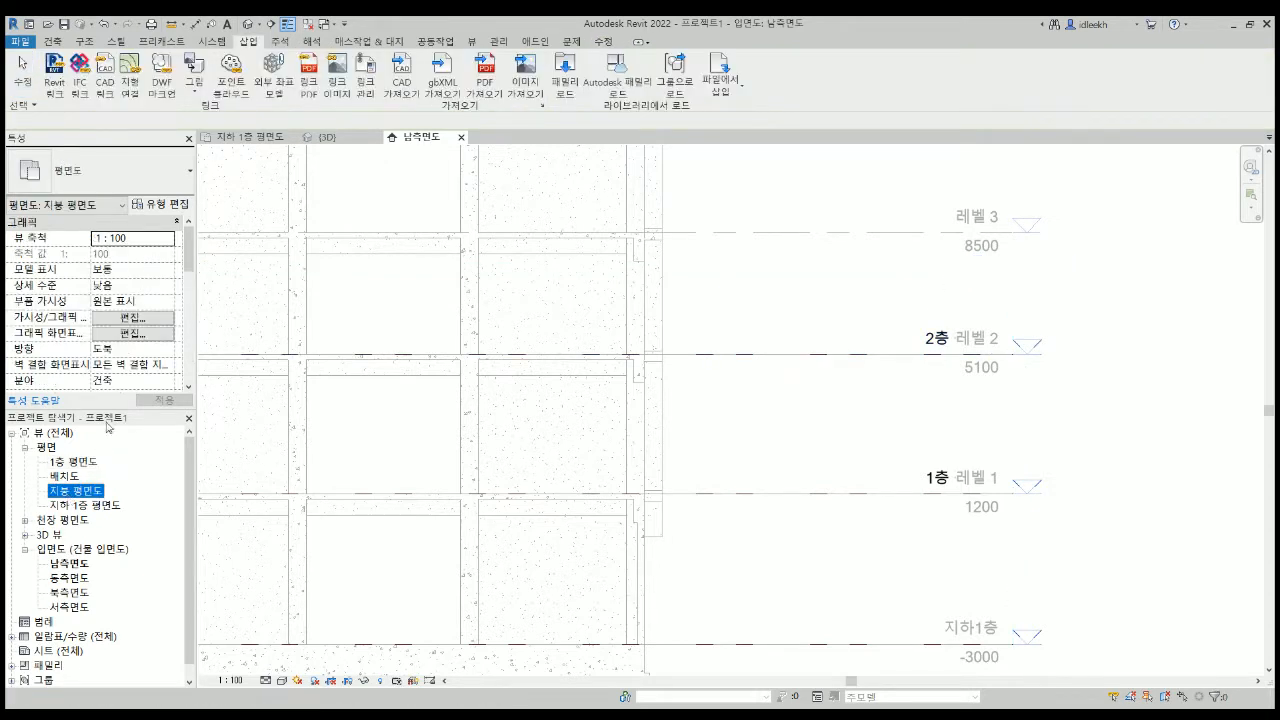
{"action": "key", "text": "F2"}
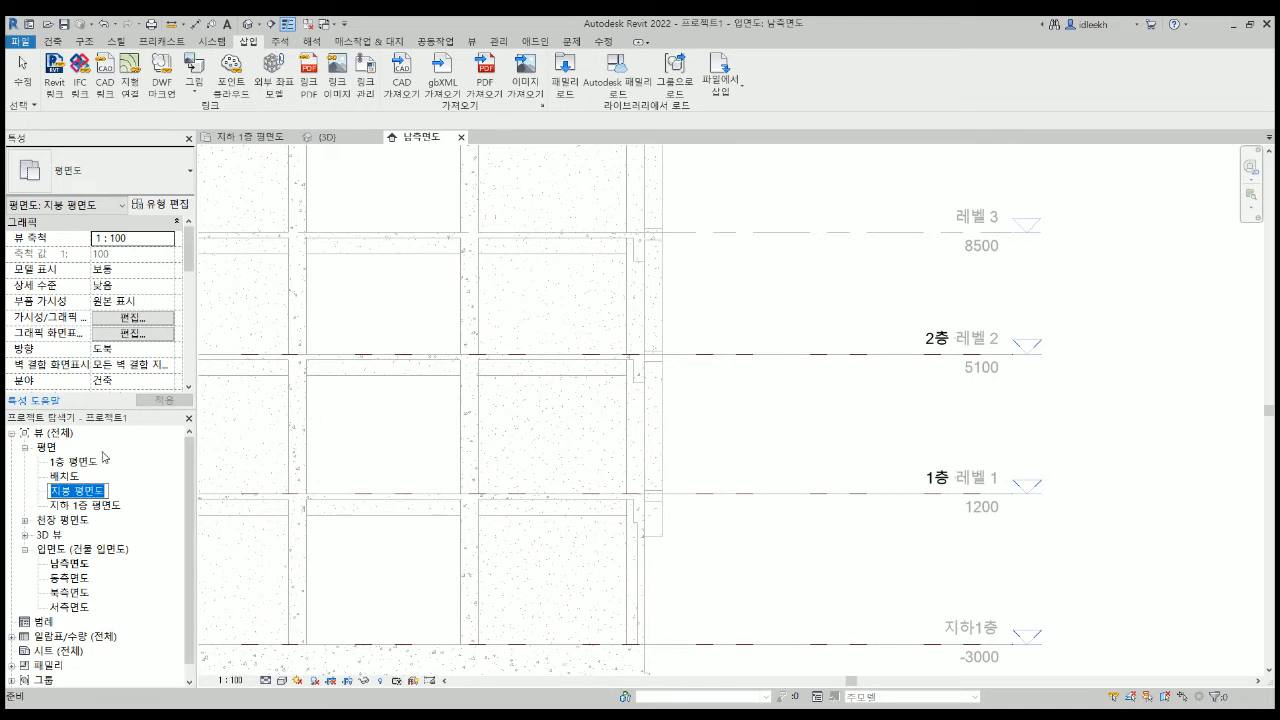
{"action": "left_click", "coordinate": [73, 491]}
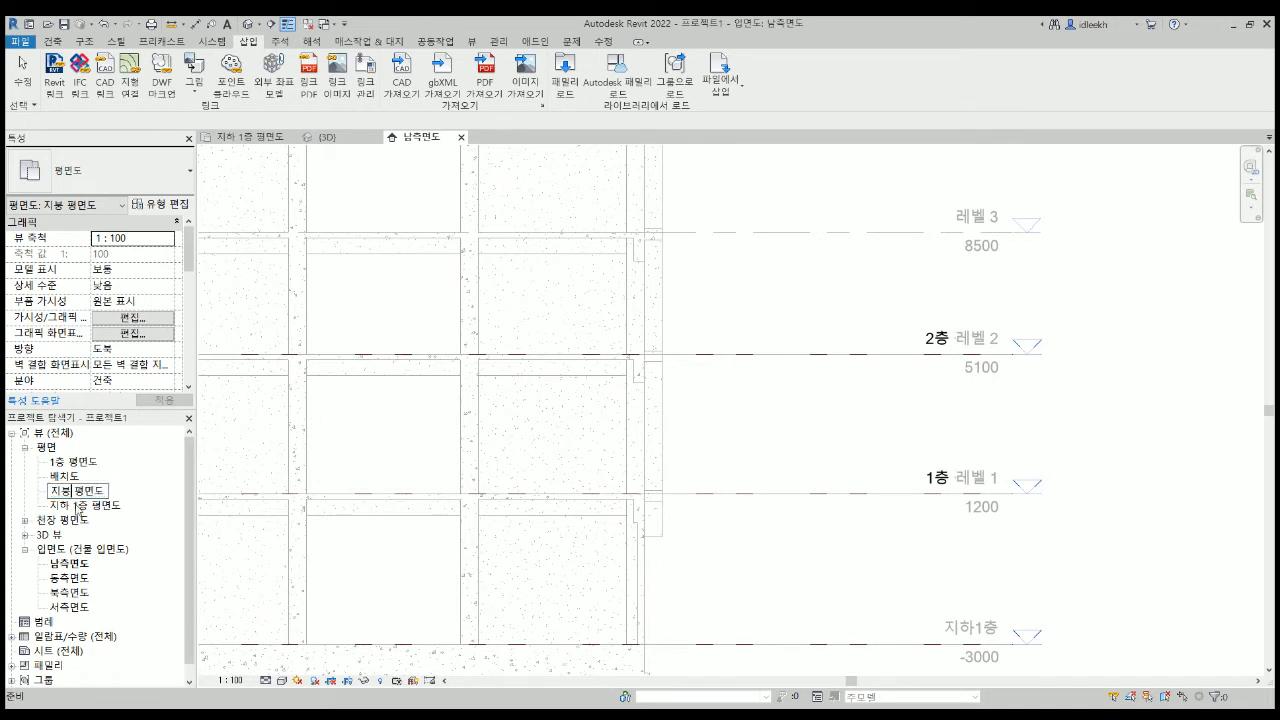
{"action": "key", "text": "BackSpace"}
{"action": "key", "text": "BackSpace"}
{"action": "key", "text": "BackSpace"}
{"action": "type", "text": "2층"}
{"action": "key", "text": "Return"}
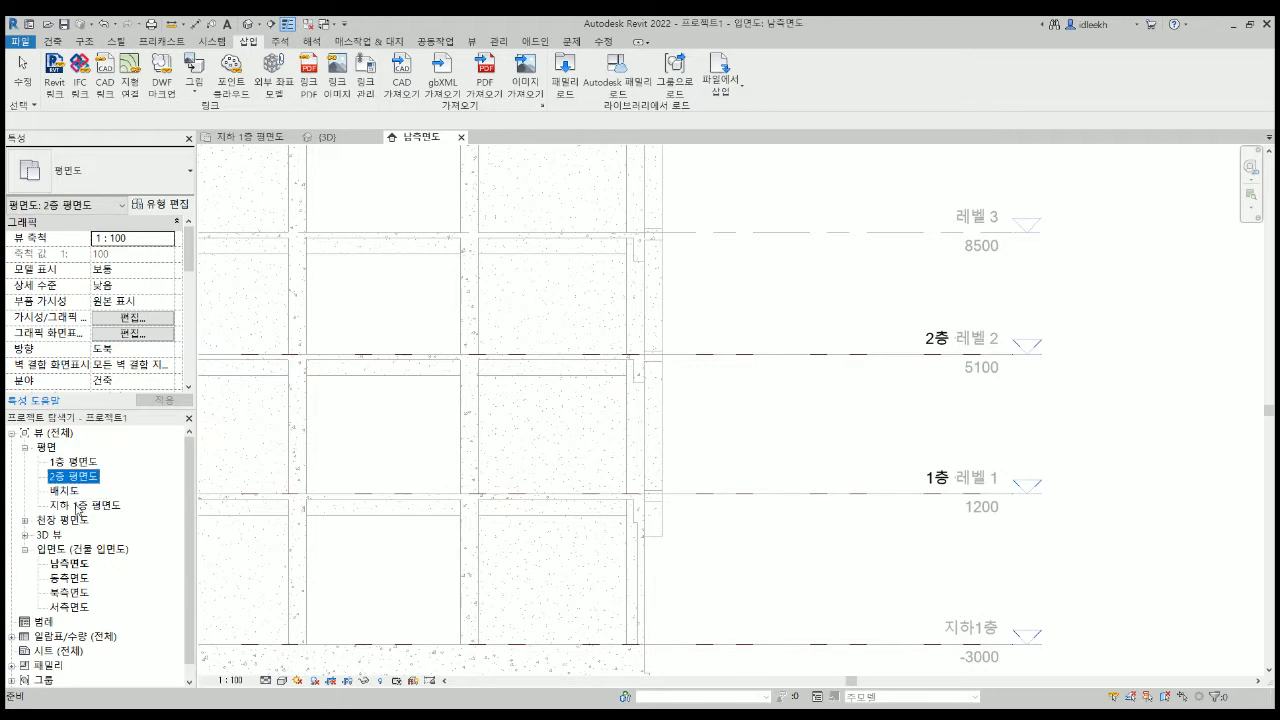
Copy the 2층 평면도 level upward to the linked model's levels at 8500, 11900, 15300, 18700 and 22300.
{"action": "scroll", "coordinate": [808, 432], "scroll_direction": "down", "scroll_amount": 2}
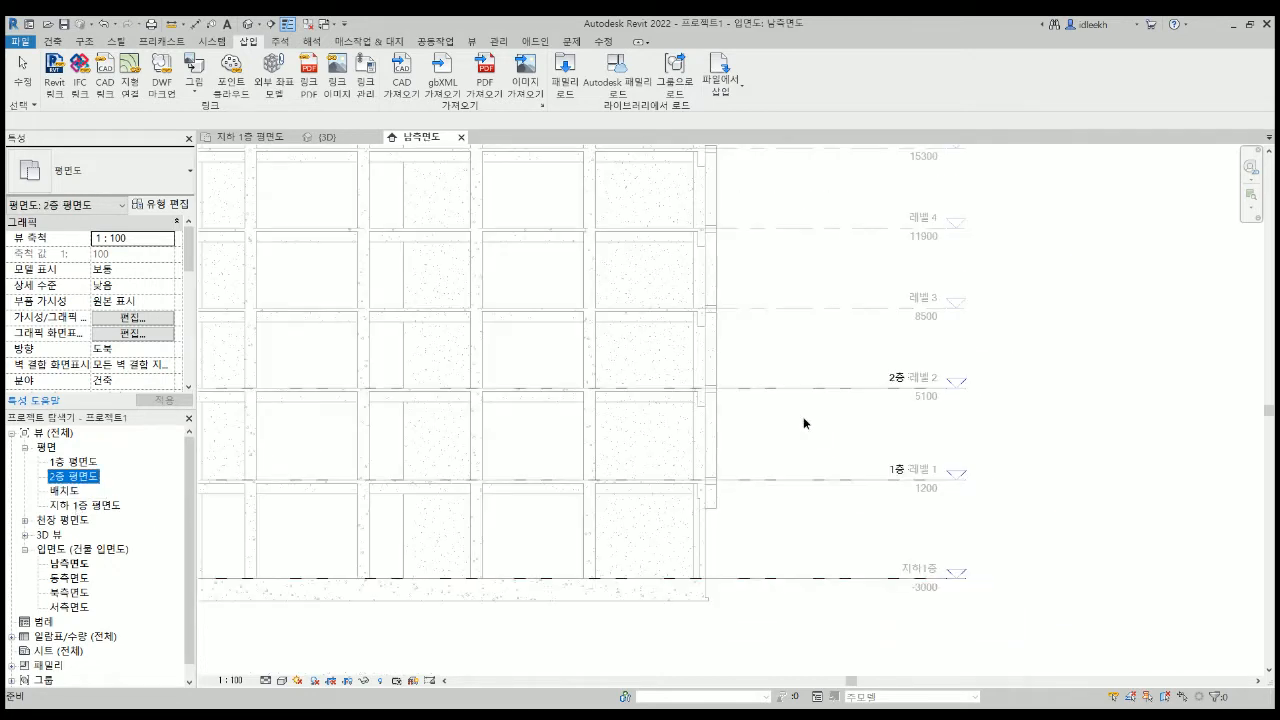
{"action": "scroll", "coordinate": [815, 425], "scroll_direction": "down", "scroll_amount": 2}
{"action": "scroll", "coordinate": [857, 466], "scroll_direction": "down", "scroll_amount": 3}
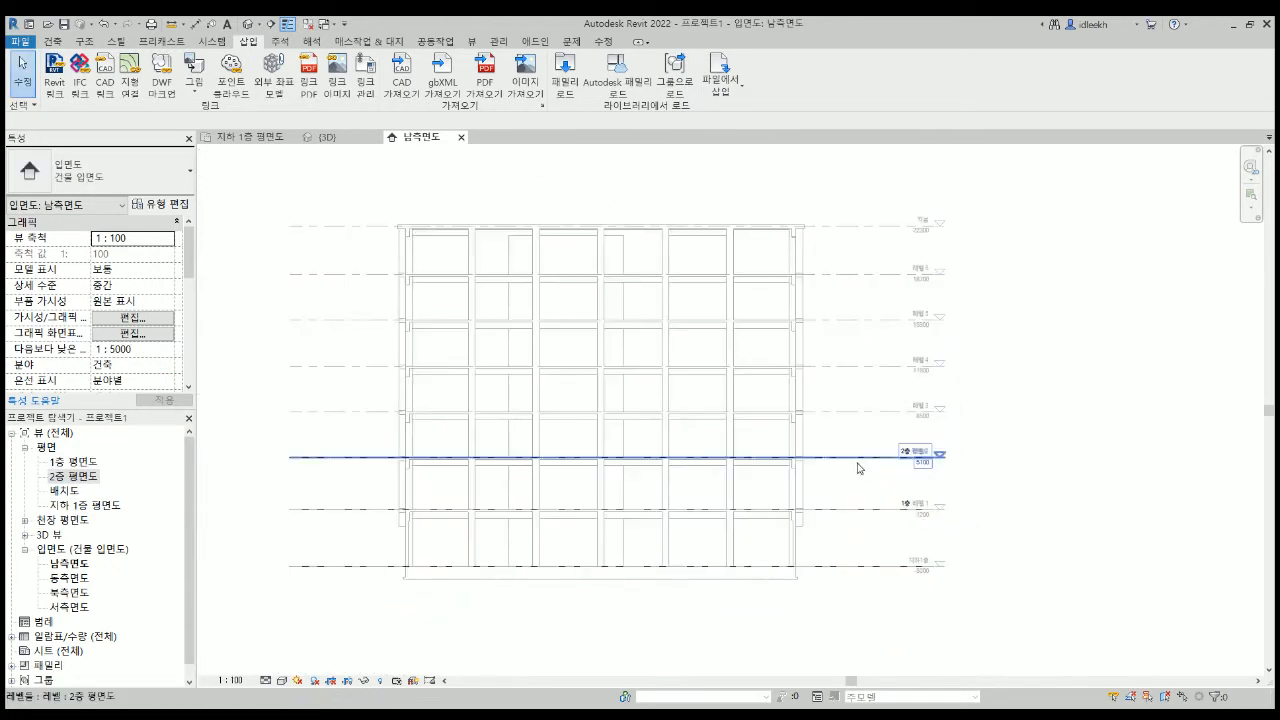
{"action": "left_click", "coordinate": [857, 463]}
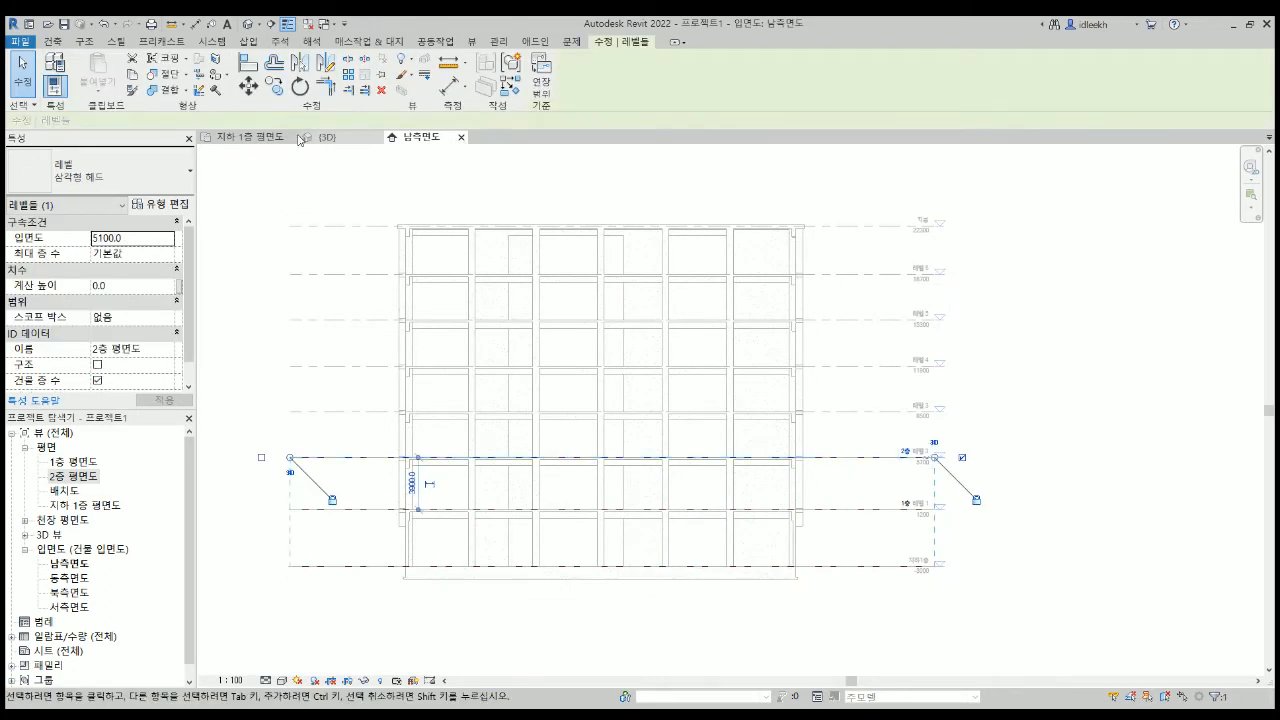
{"action": "left_click", "coordinate": [277, 88]}
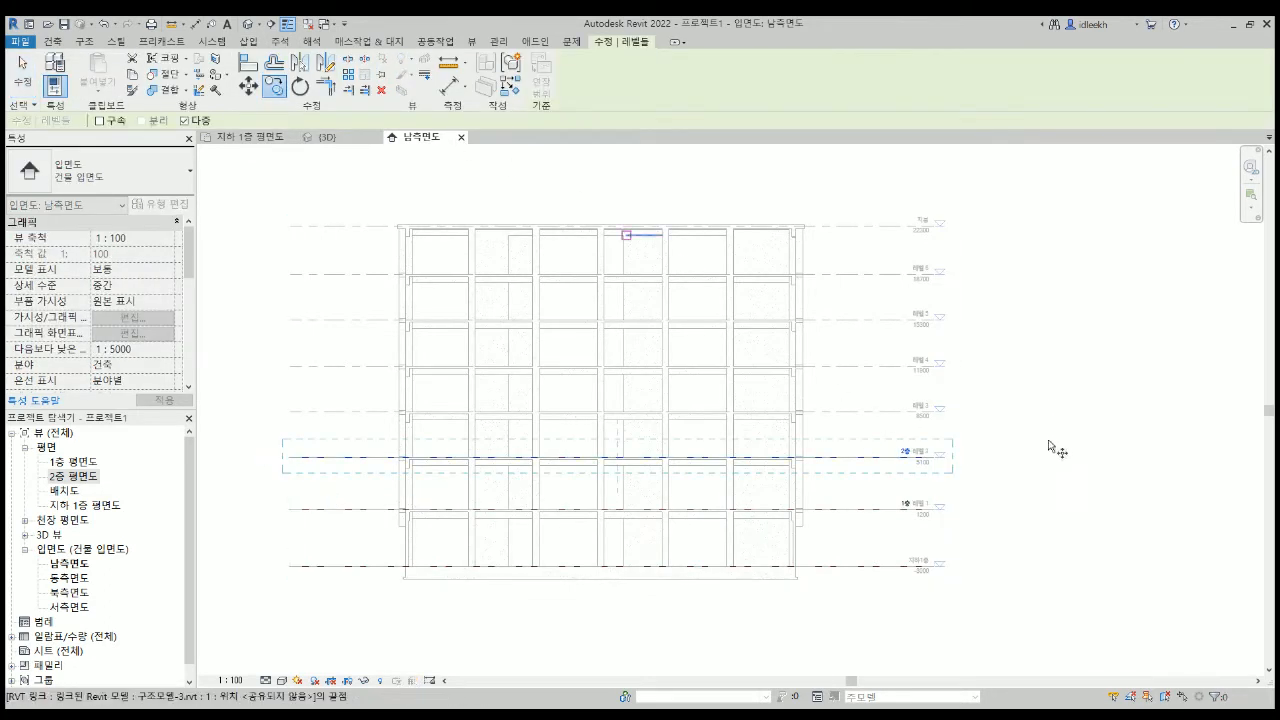
{"action": "left_click", "coordinate": [846, 458]}
{"action": "left_click", "coordinate": [848, 411]}
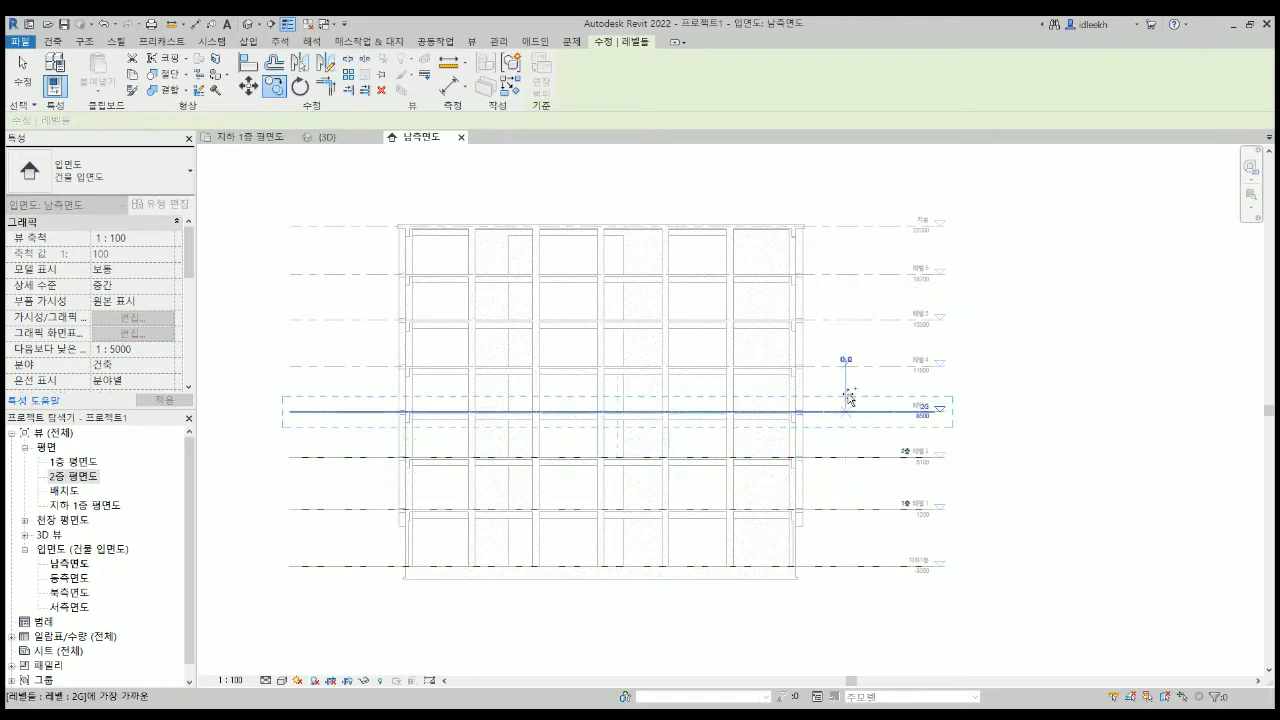
{"action": "left_click", "coordinate": [849, 363]}
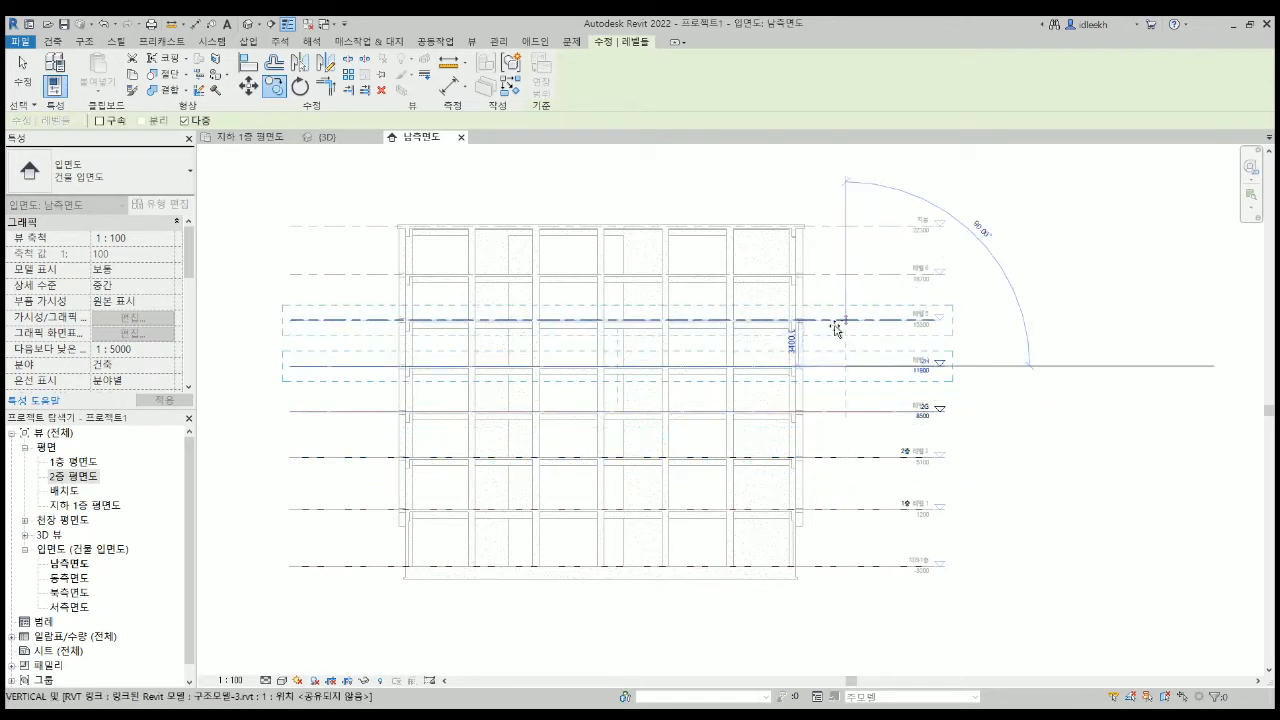
{"action": "left_click", "coordinate": [849, 319]}
{"action": "left_click", "coordinate": [846, 272]}
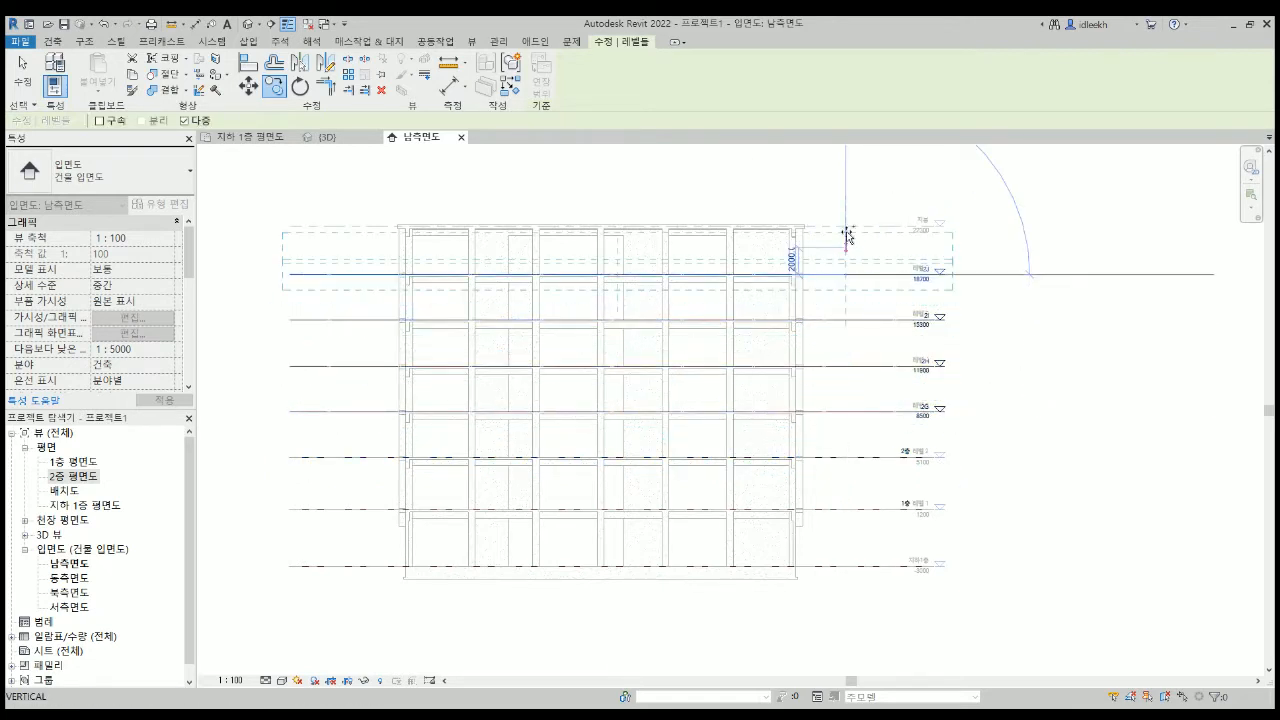
{"action": "left_click", "coordinate": [846, 228]}
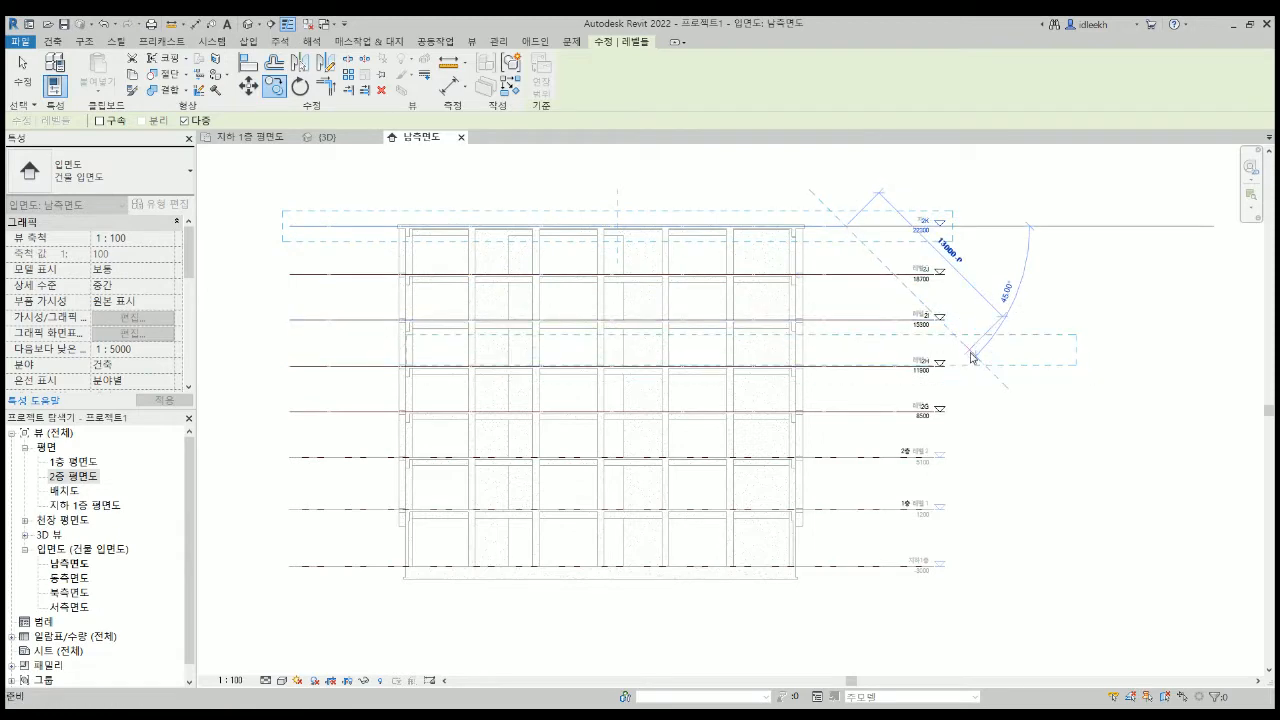
{"action": "key", "text": "Escape"}
{"action": "key", "text": "Escape"}
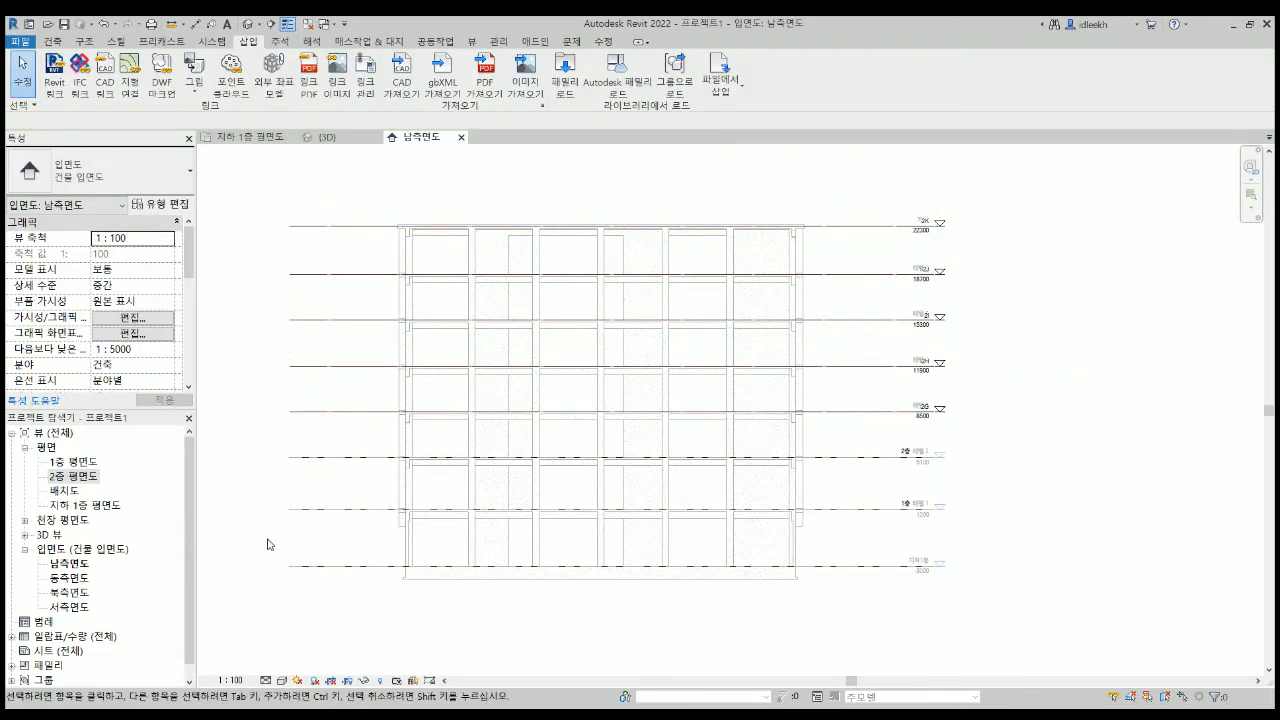
Rename the copied level at elevation 8500 as 3층 평면도.
{"action": "scroll", "coordinate": [940, 430], "scroll_direction": "up", "scroll_amount": 3}
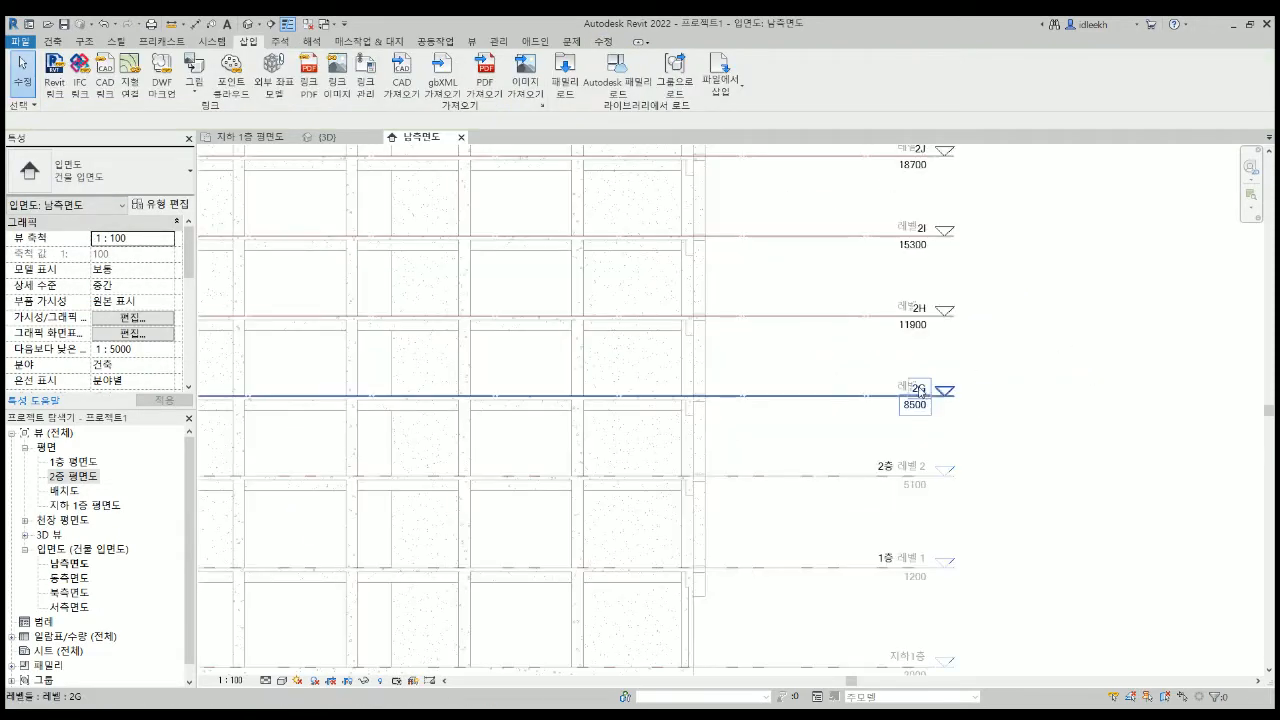
{"action": "left_click", "coordinate": [905, 396]}
{"action": "left_click", "coordinate": [919, 386]}
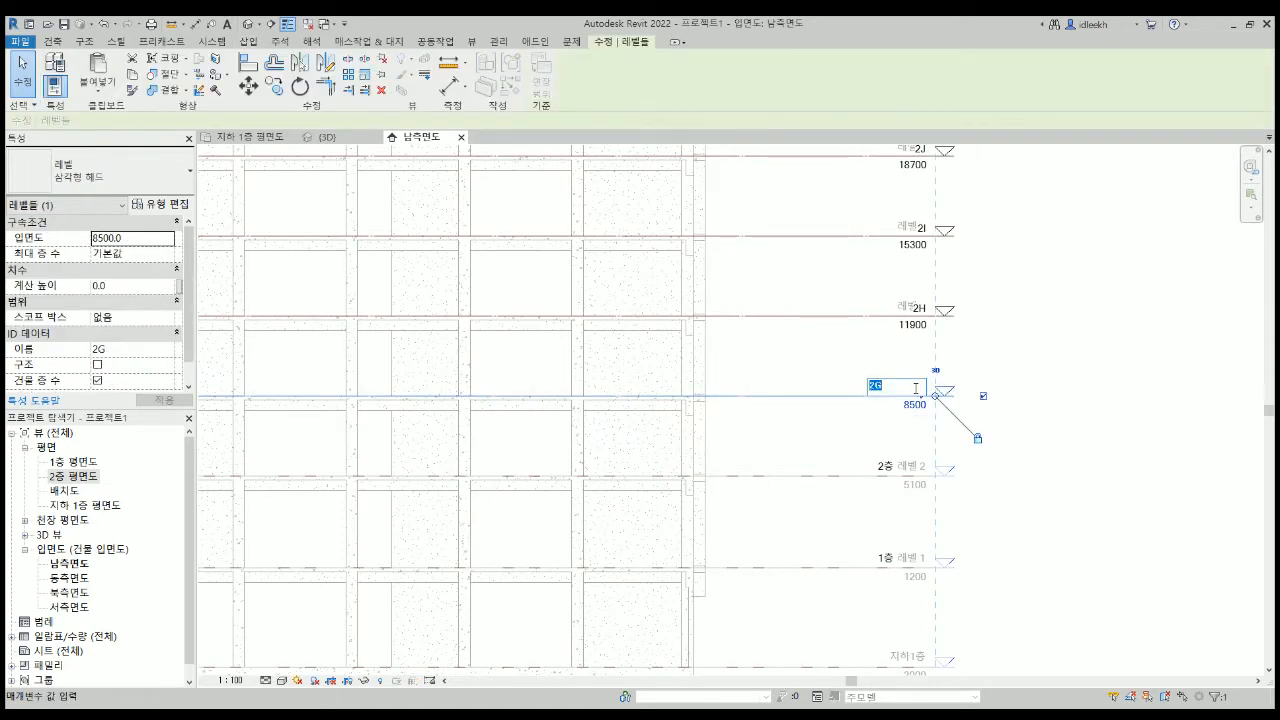
{"action": "type", "text": "3ㅊ"}
{"action": "type", "text": "평면도"}
{"action": "key", "text": "Return"}
Rename the copied level at elevation 11900 as 4층 평면도.
{"action": "left_click", "coordinate": [915, 312]}
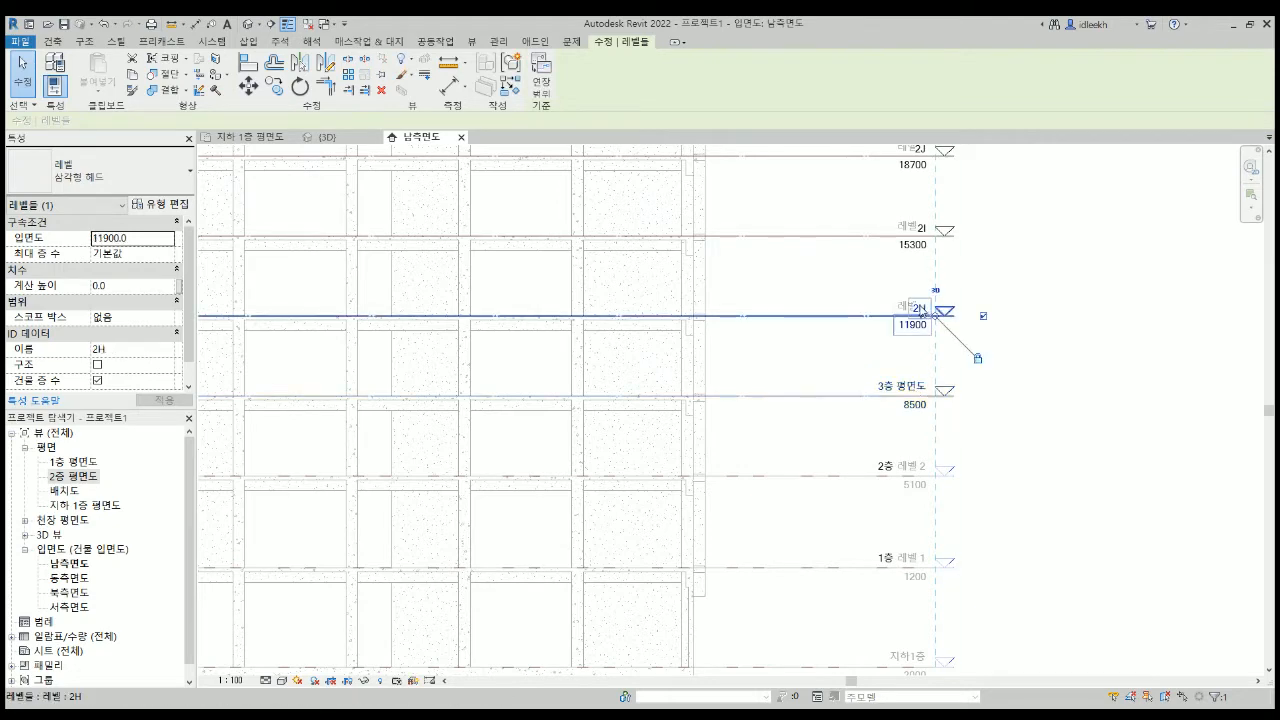
{"action": "left_click", "coordinate": [920, 305]}
{"action": "type", "text": "4"}
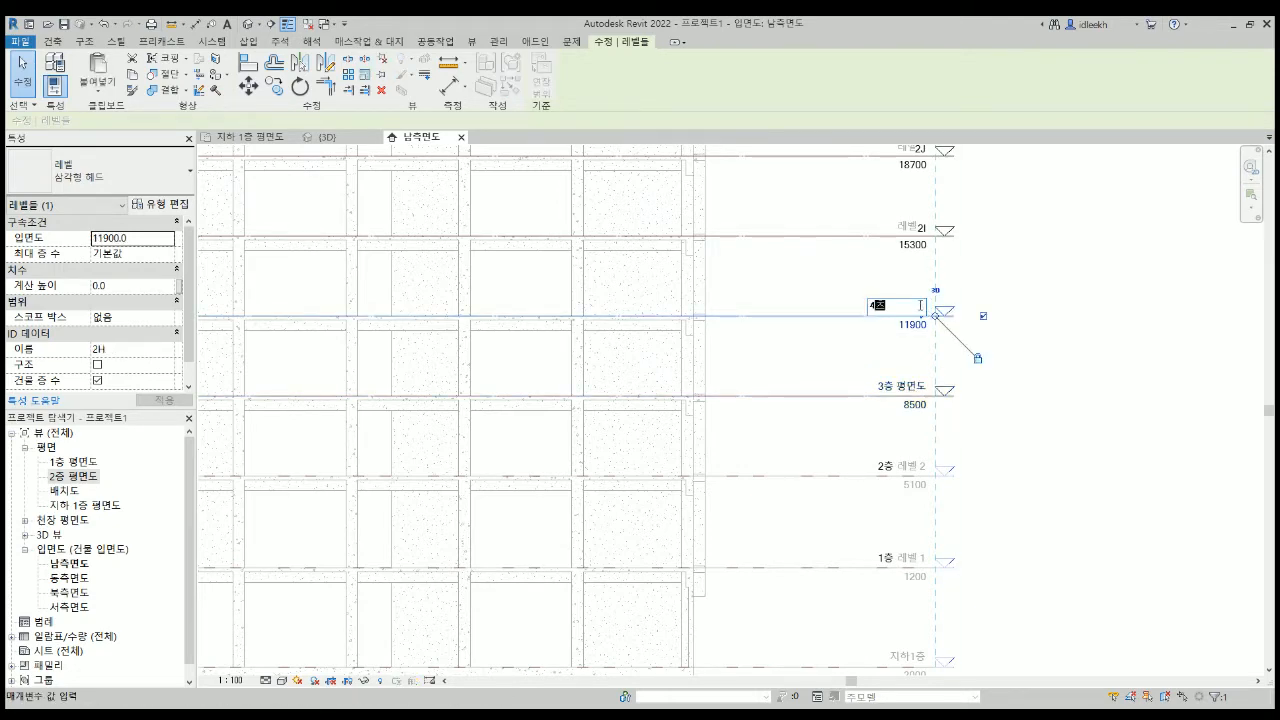
{"action": "type", "text": "층 평면도"}
{"action": "key", "text": "Return"}
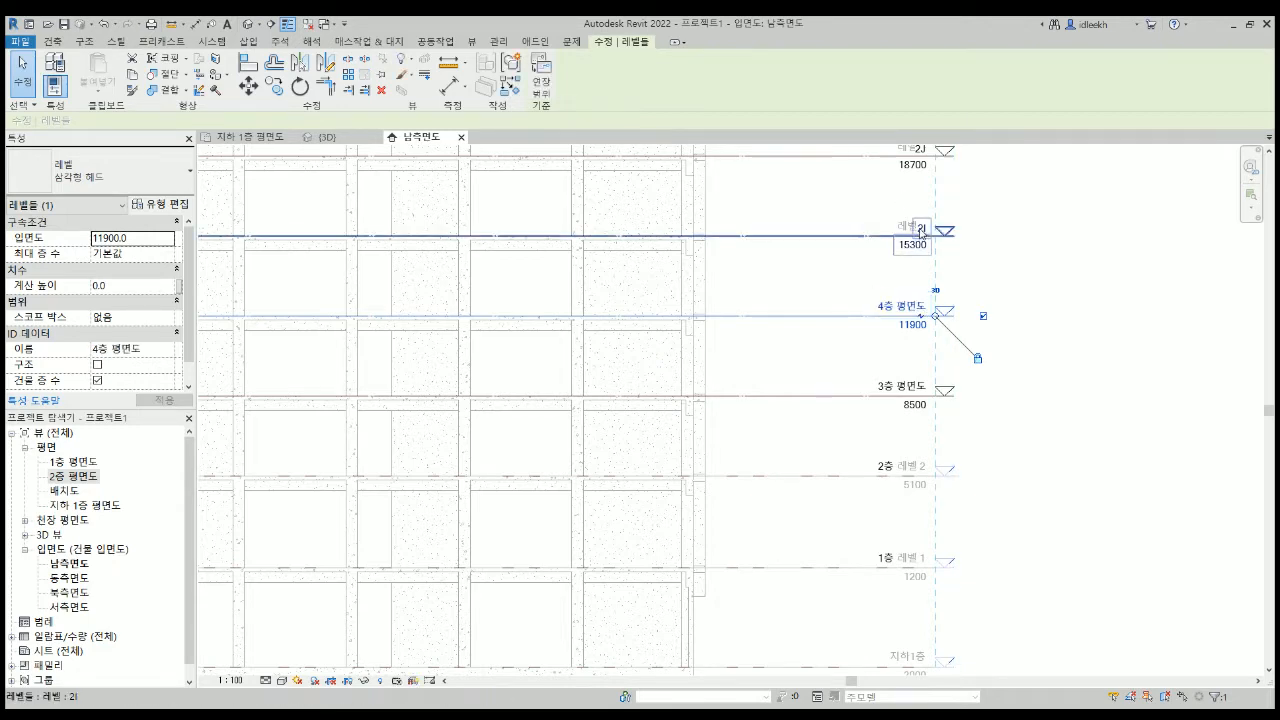
Rename the copied level at elevation 15300 as 5층평면도.
{"action": "left_click", "coordinate": [921, 233]}
{"action": "left_click", "coordinate": [920, 229]}
{"action": "type", "text": "4"}
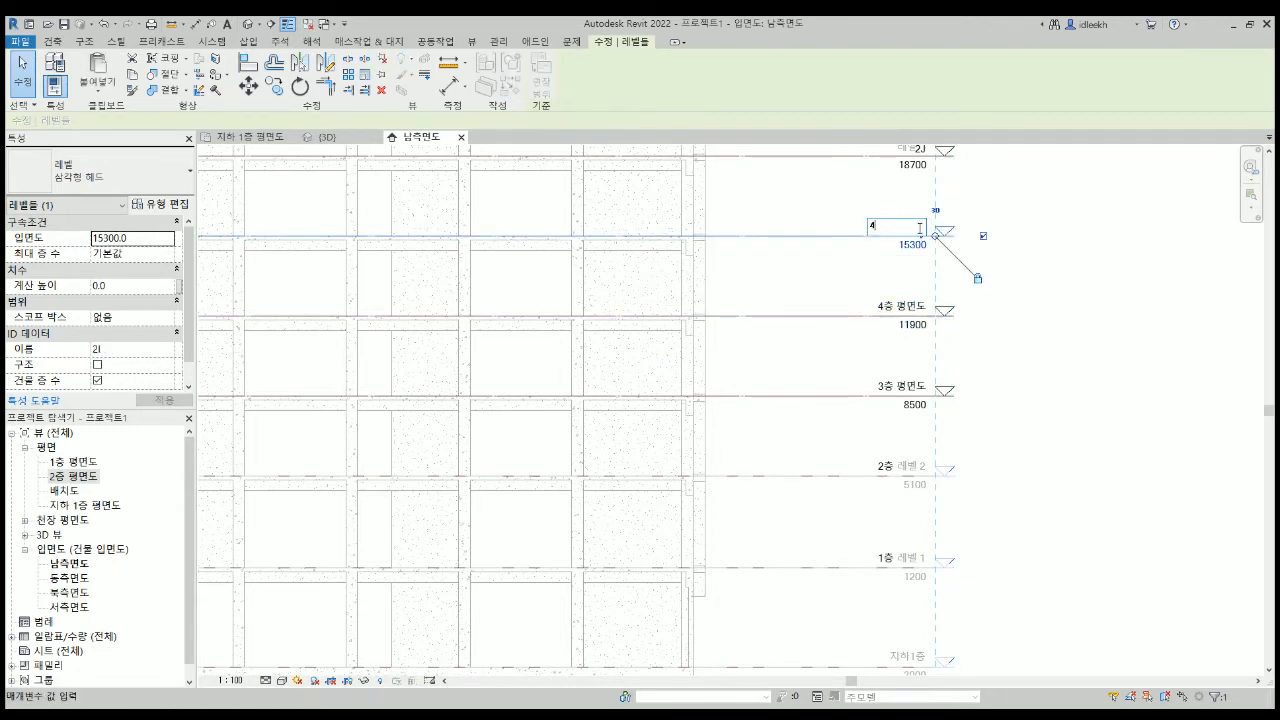
{"action": "type", "text": "층평면ㄷ"}
{"action": "key", "text": "Return"}
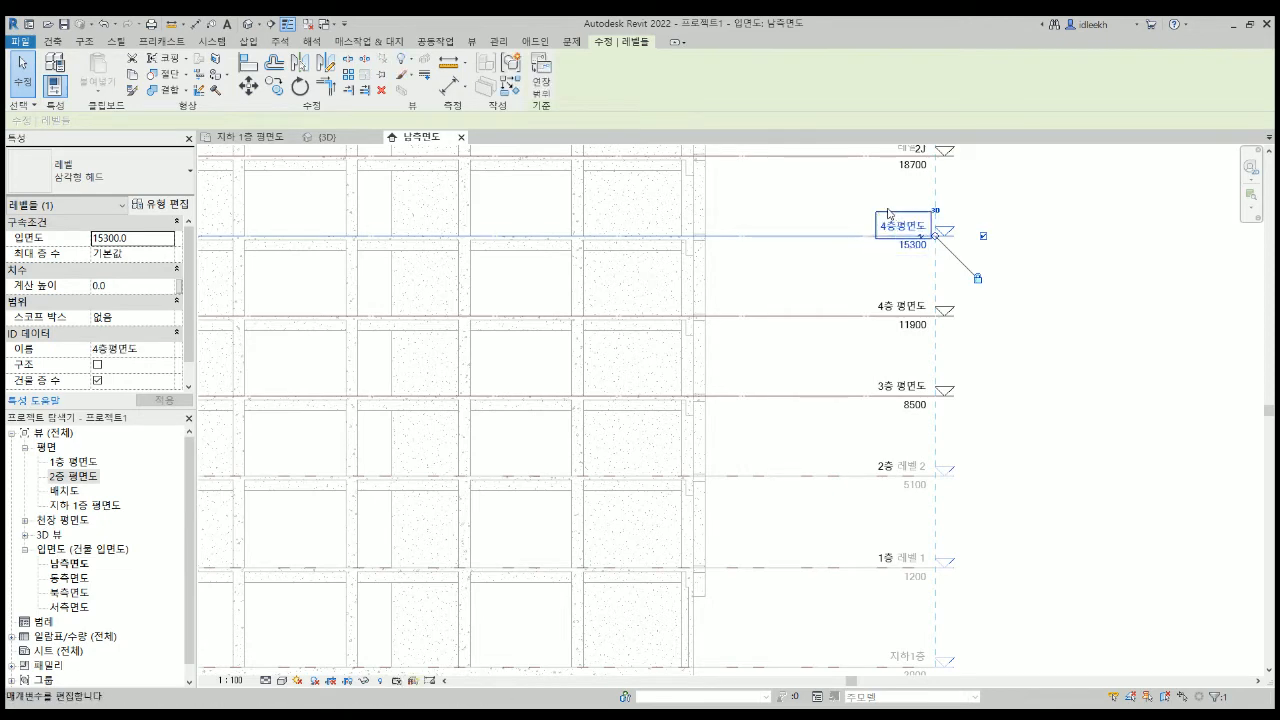
{"action": "left_click", "coordinate": [890, 227]}
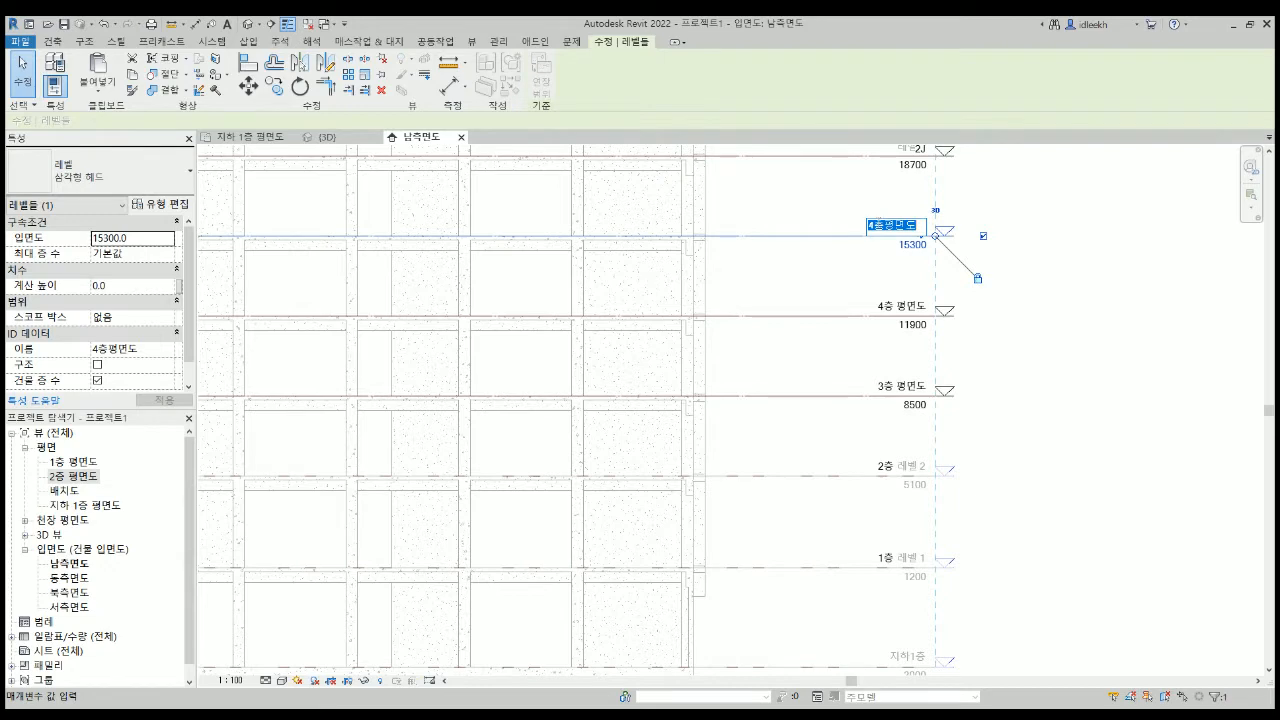
{"action": "left_click", "coordinate": [872, 225]}
{"action": "key", "text": "BackSpace"}
{"action": "type", "text": "5"}
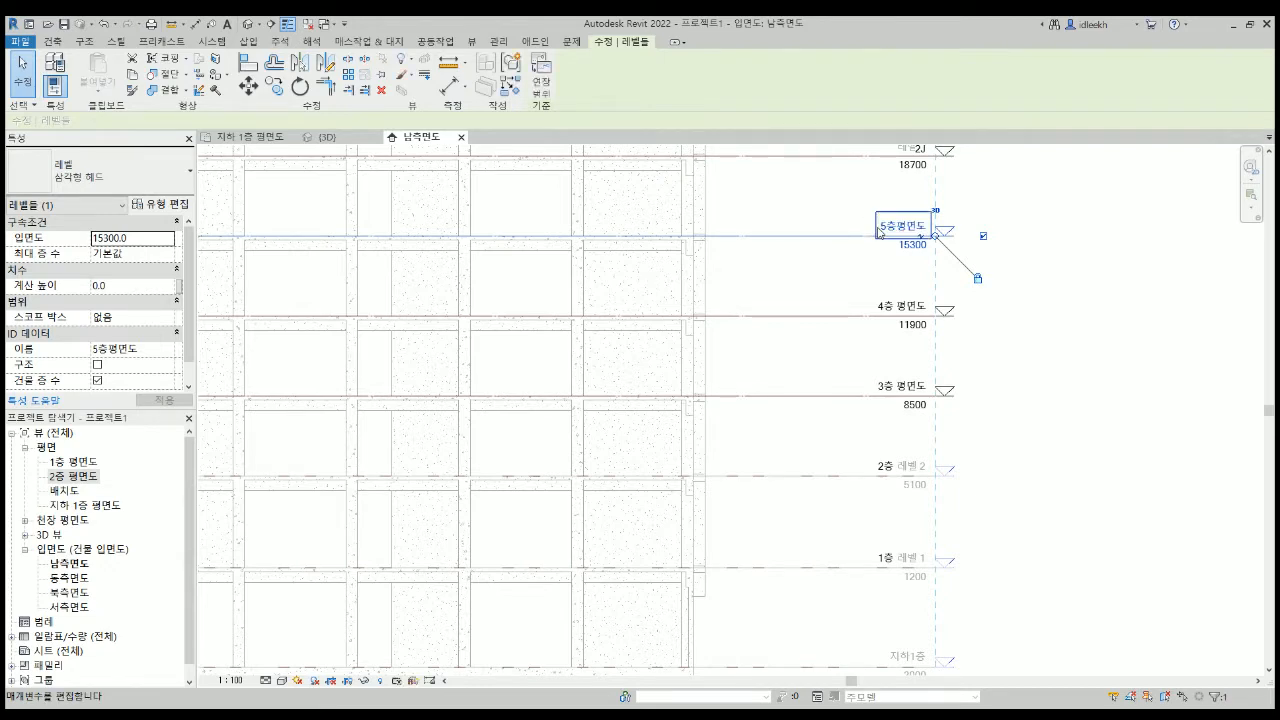
{"action": "key", "text": "Return"}
Rename the copied level at elevation 18700 as 6층 평면도.
{"action": "middle_click_drag", "start_coordinate": [837, 220], "coordinate": [863, 343]}
{"action": "left_click", "coordinate": [925, 266]}
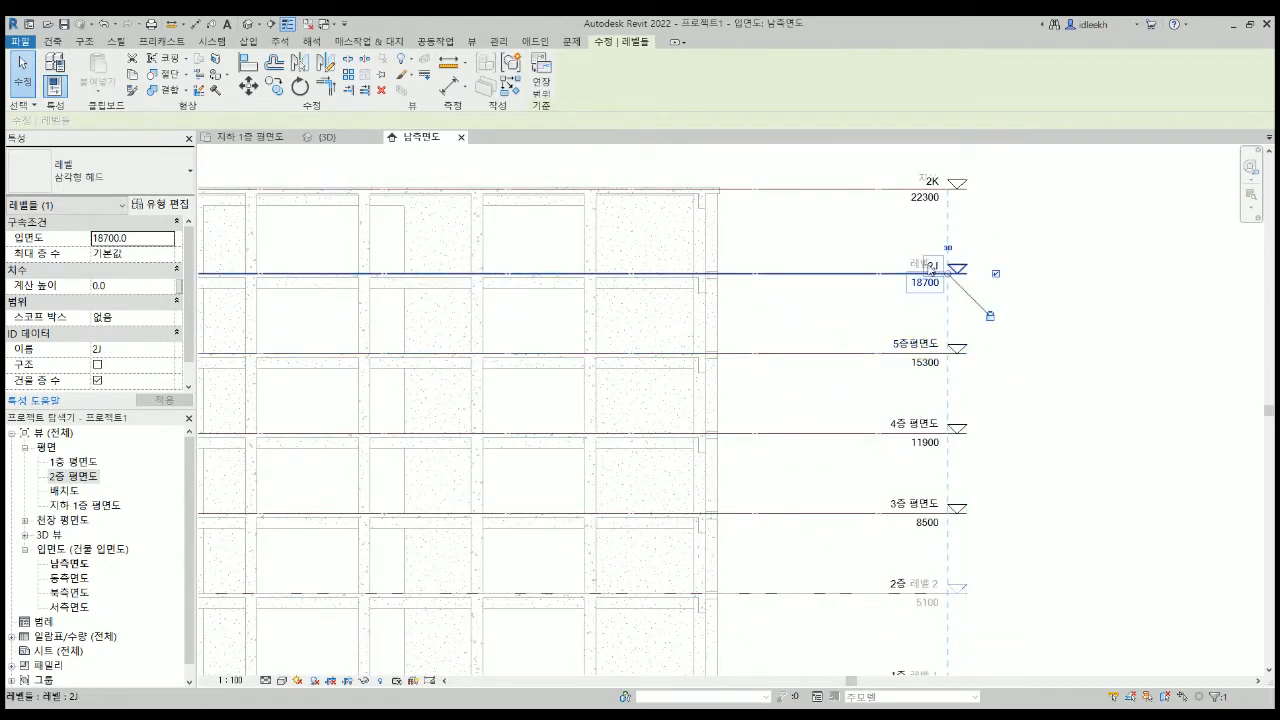
{"action": "left_click", "coordinate": [925, 266]}
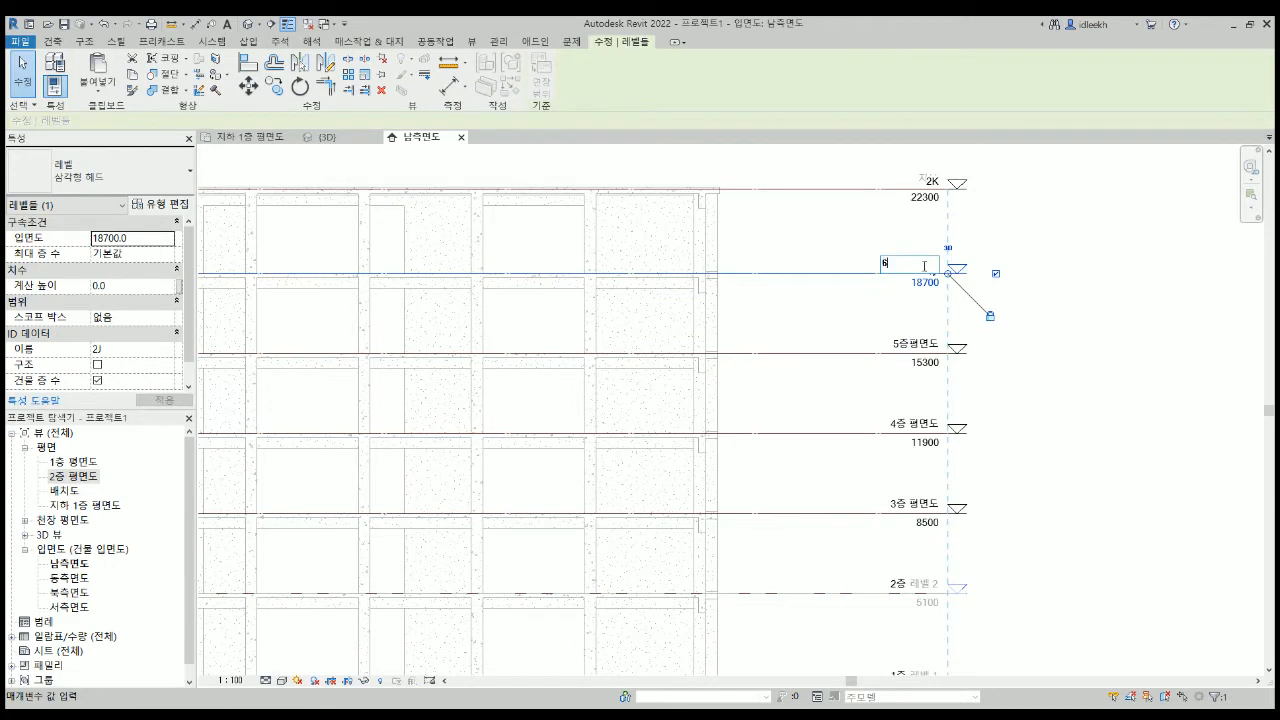
{"action": "type", "text": "6층 평면도"}
{"action": "key", "text": "Return"}
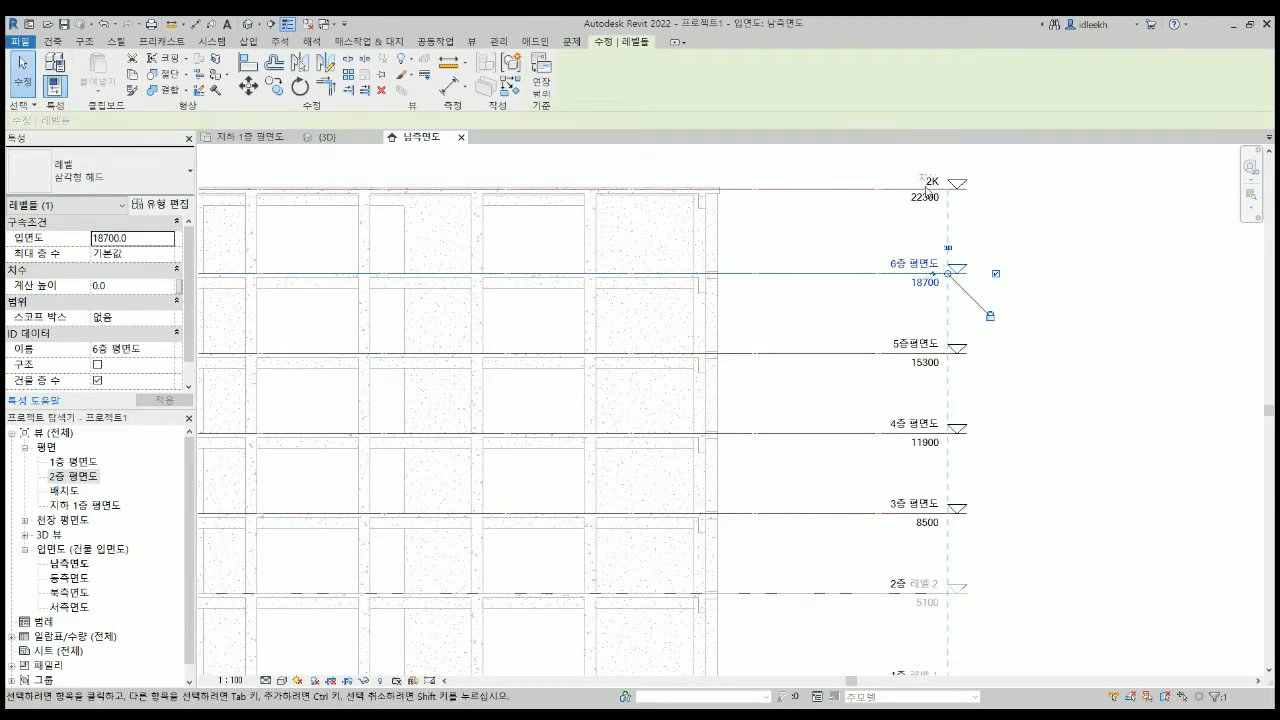
Rename the topmost level at elevation 22300 as 지붕 평면도.
{"action": "left_click", "coordinate": [927, 181]}
{"action": "left_click", "coordinate": [927, 180]}
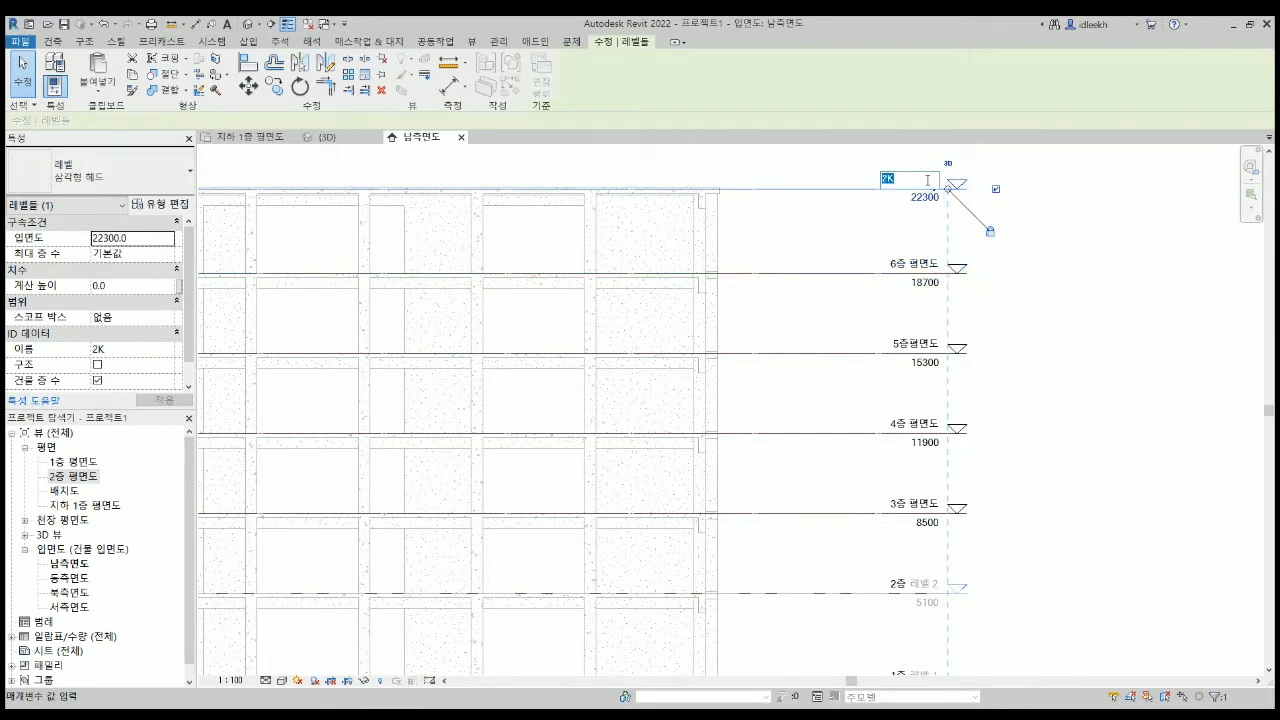
{"action": "type", "text": "지붕 평면도"}
{"action": "key", "text": "Return"}
{"action": "scroll", "coordinate": [1002, 329], "scroll_direction": "down", "scroll_amount": 3}
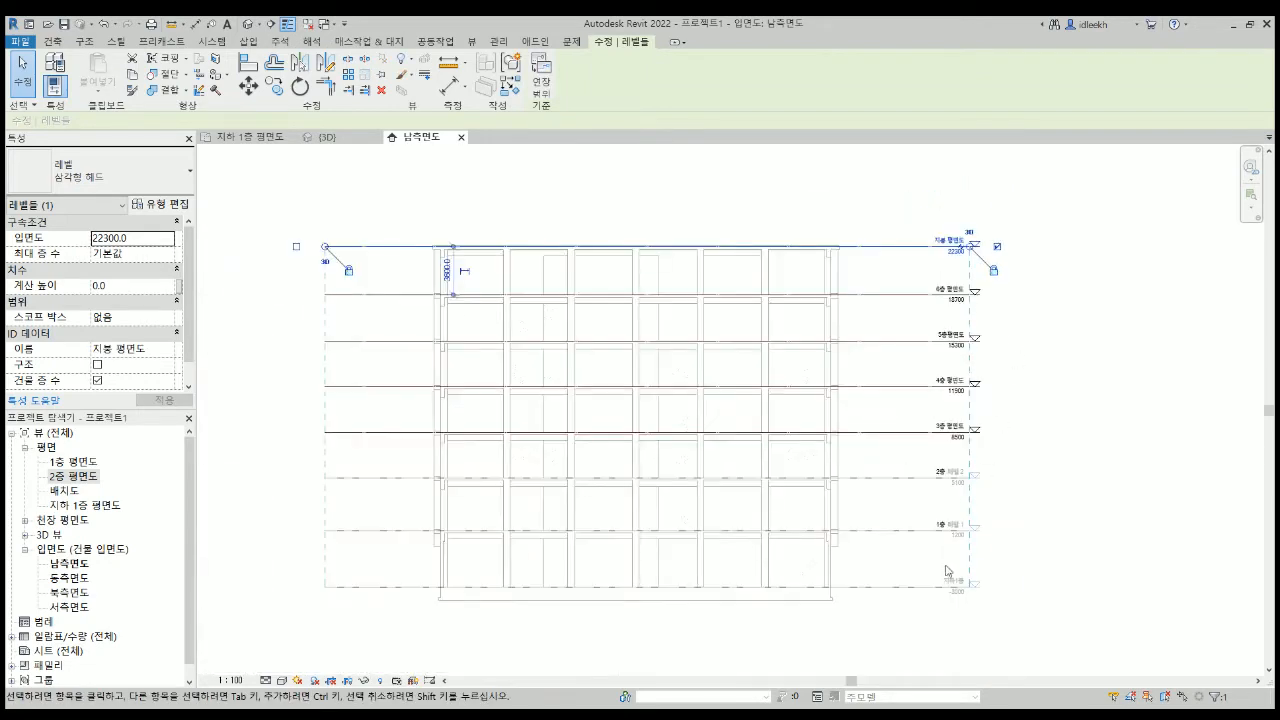
{"action": "left_click", "coordinate": [1053, 481]}
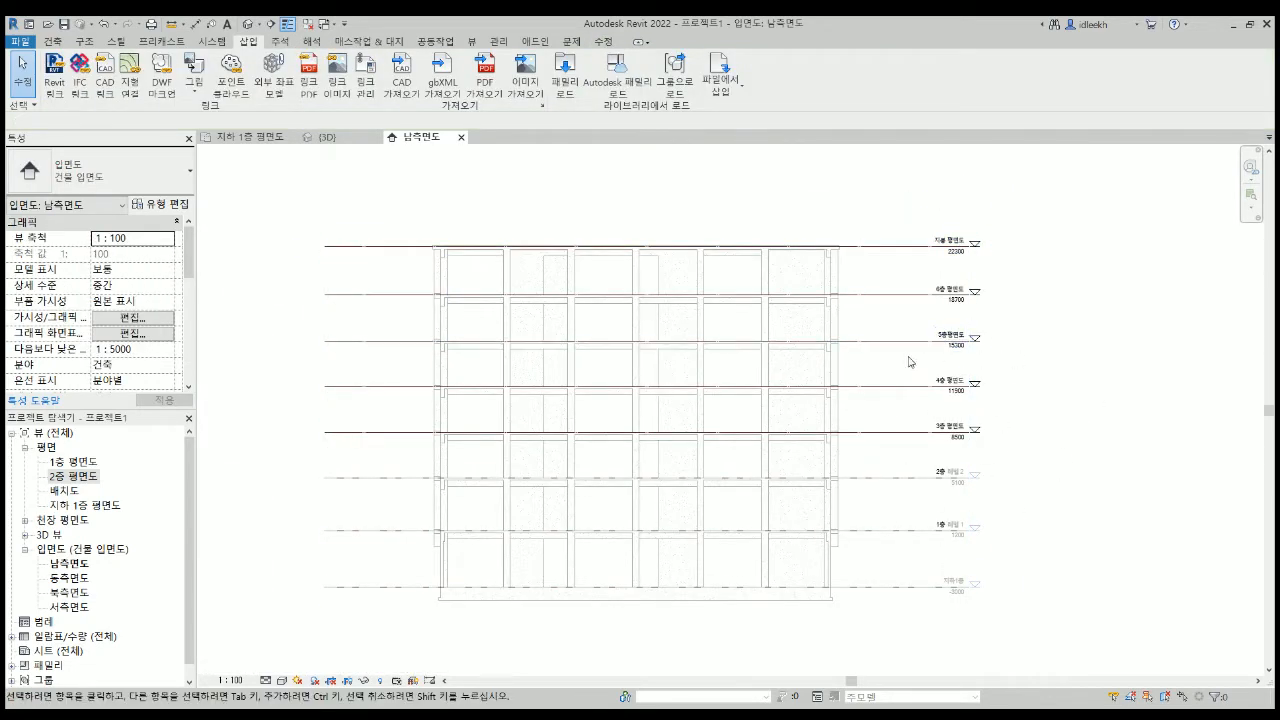
Create floor plan views for the copied 3층 to 6층 and 지붕 levels, and open the 1층 평면도 floor plan.
{"action": "left_click", "coordinate": [470, 42]}
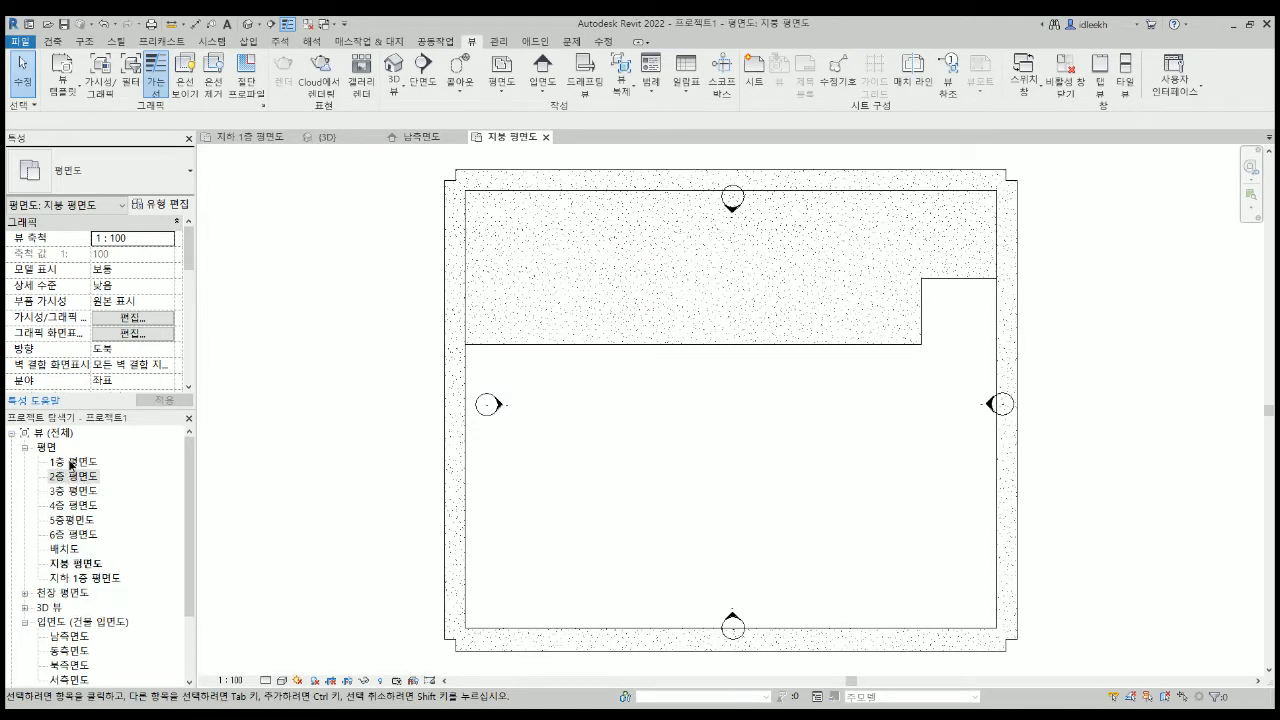
{"action": "double_click", "coordinate": [72, 462]}
{"action": "scroll", "coordinate": [775, 470], "scroll_direction": "down", "scroll_amount": 2}
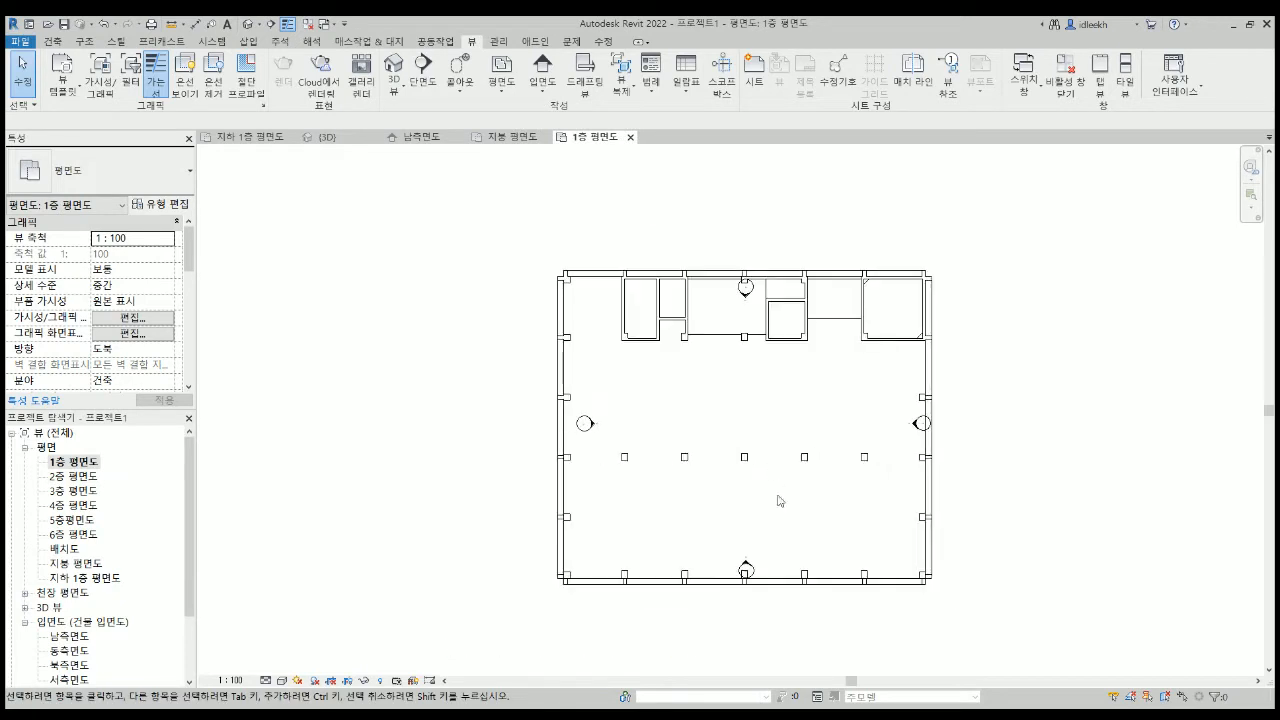
{"action": "middle_click_drag", "start_coordinate": [783, 503], "coordinate": [689, 466]}
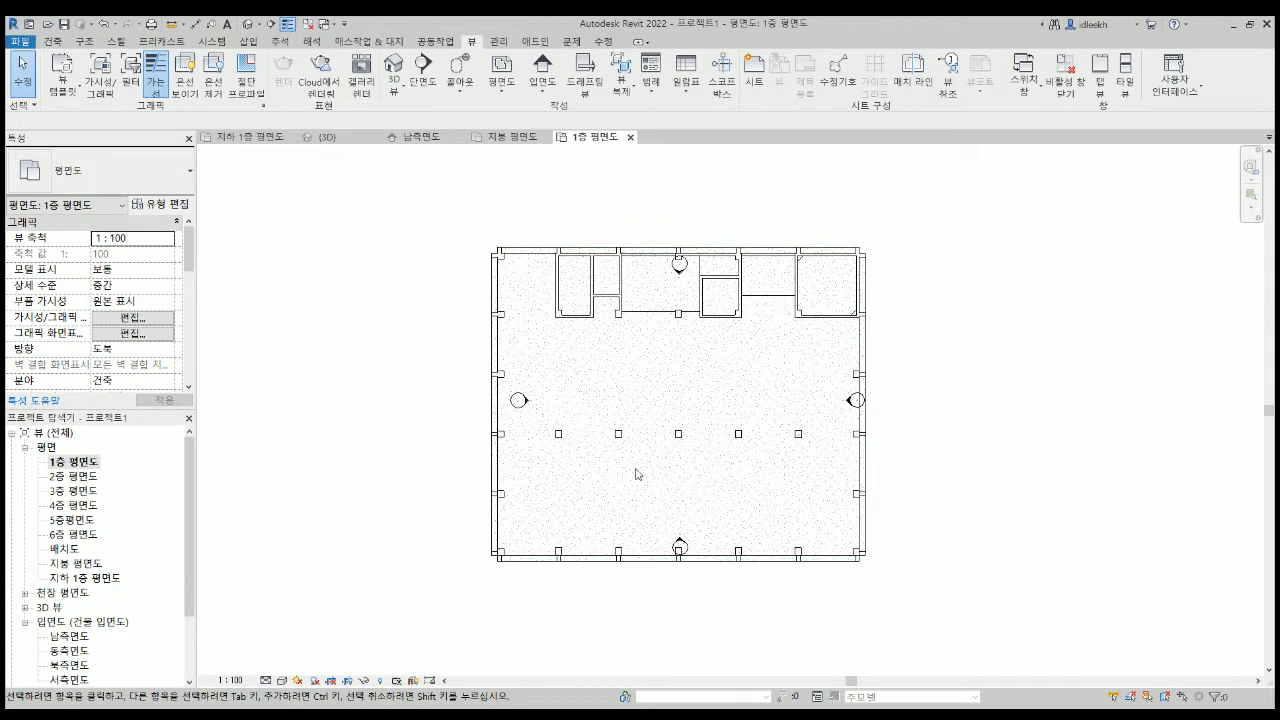
Apply the 건축 평면도 view template to the 1층 평면도 view.
{"action": "scroll", "coordinate": [78, 308], "scroll_direction": "down", "scroll_amount": 5}
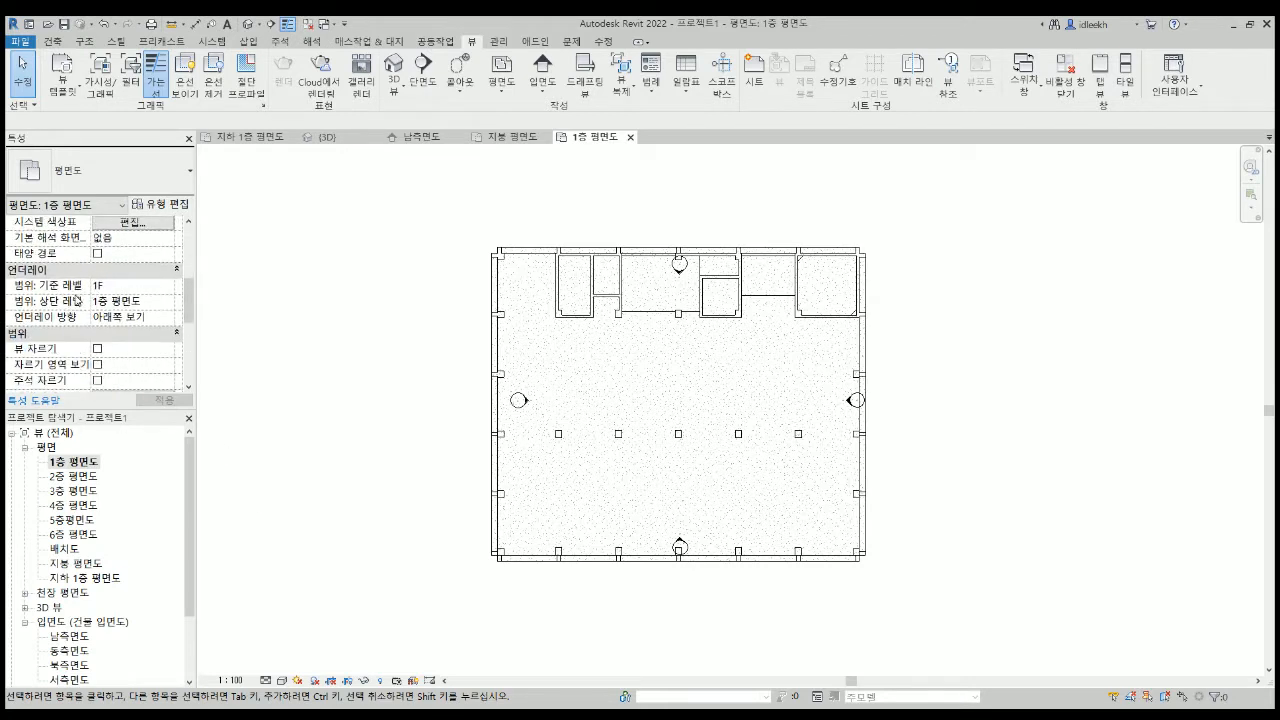
{"action": "scroll", "coordinate": [78, 300], "scroll_direction": "down", "scroll_amount": 5}
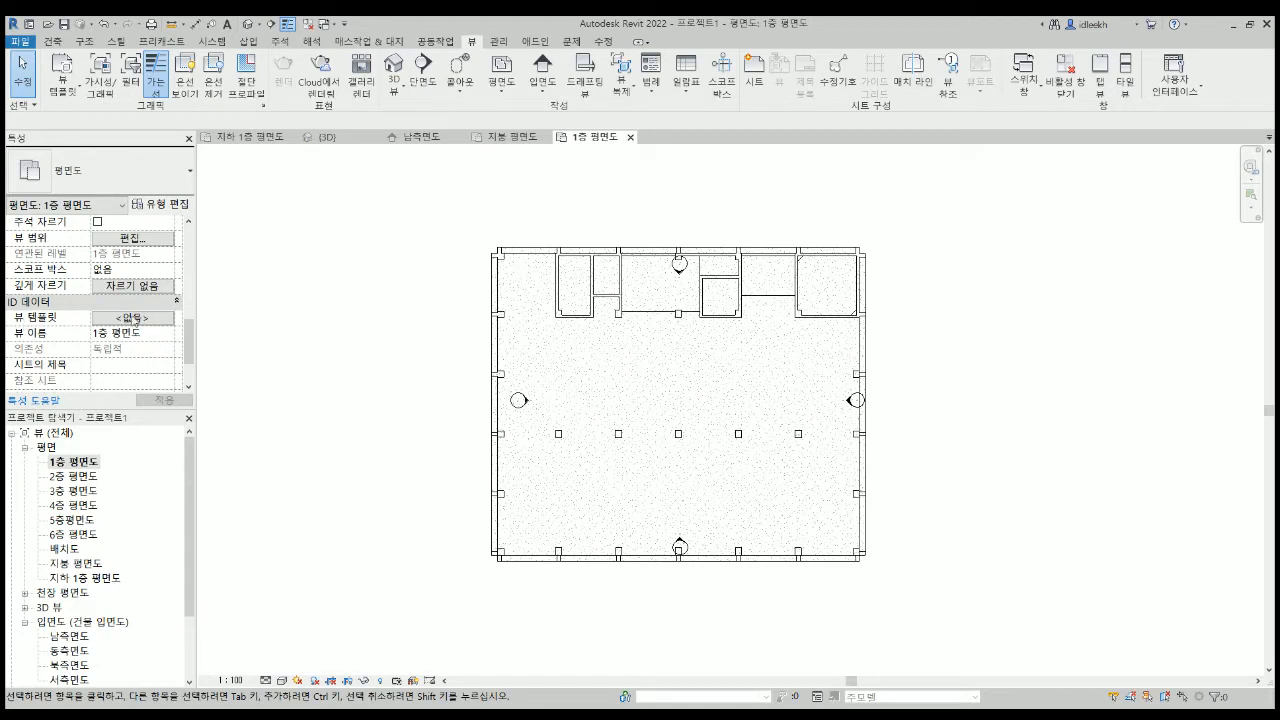
{"action": "left_click", "coordinate": [135, 318]}
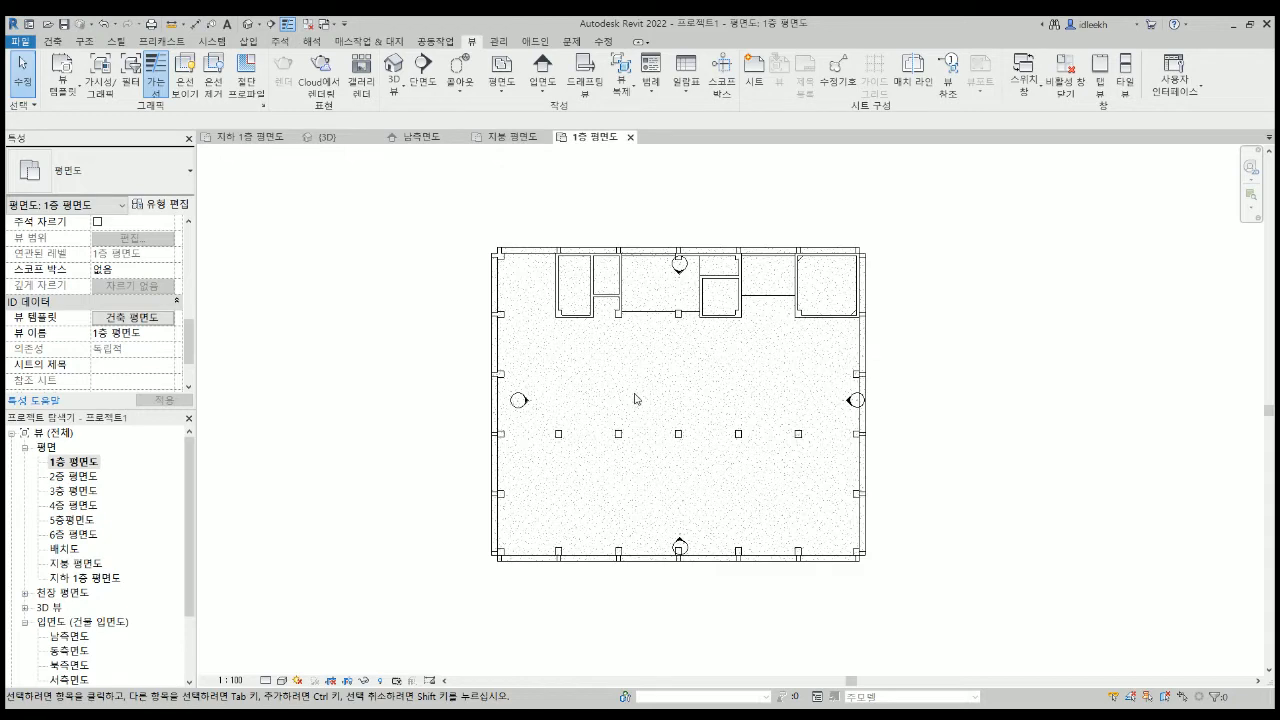
{"action": "scroll", "coordinate": [635, 398], "scroll_direction": "down", "scroll_amount": 2}
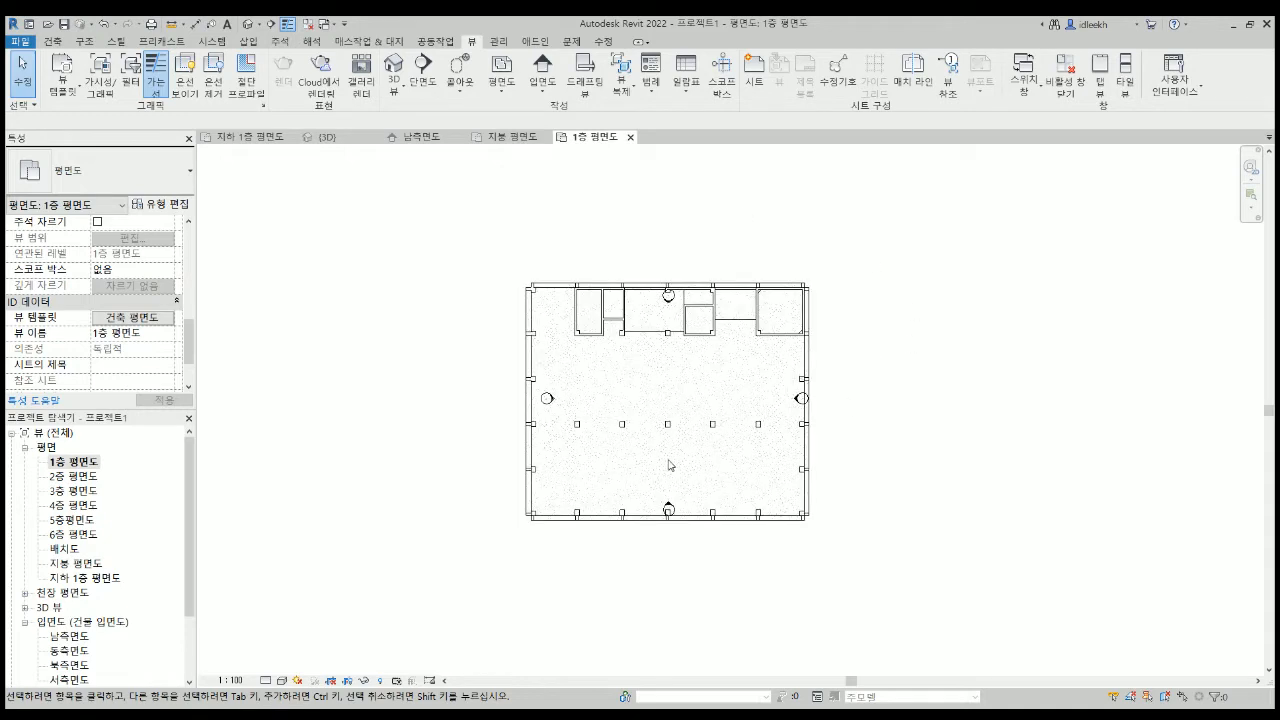
{"action": "scroll", "coordinate": [666, 462], "scroll_direction": "up", "scroll_amount": 1}
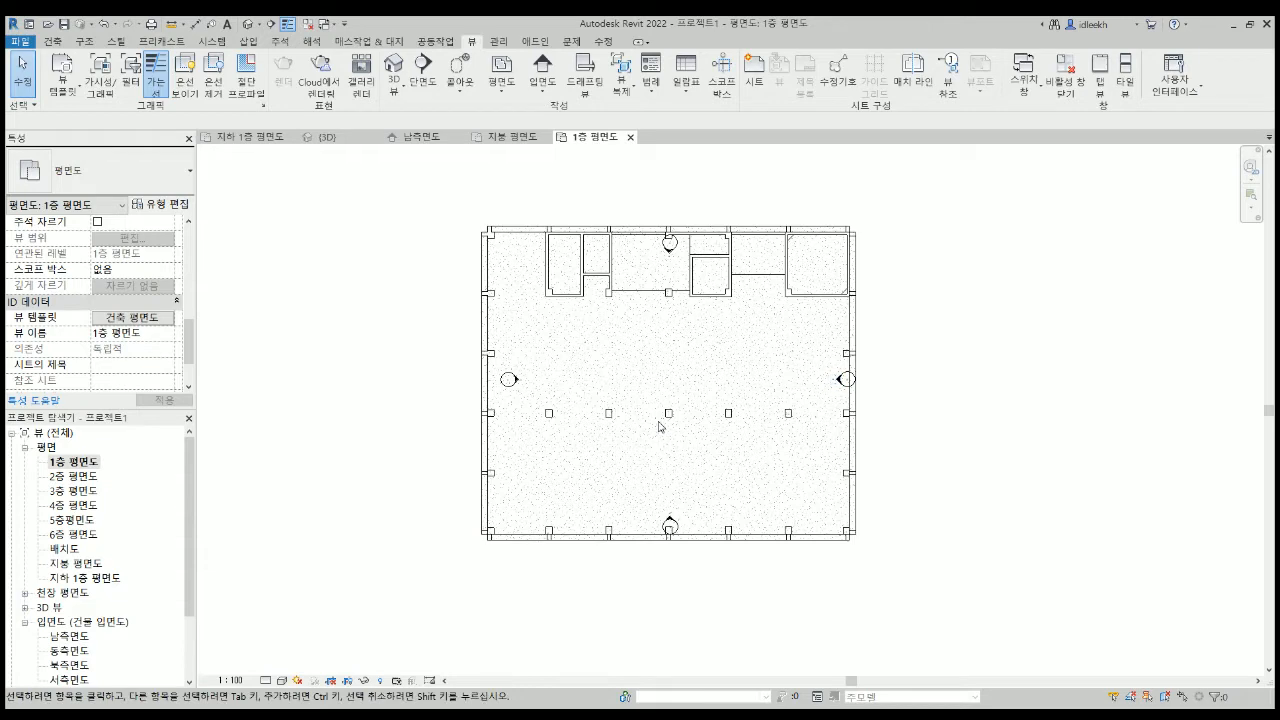
Draw a horizontal grid line from right to left along the lowest column row, with its bubble at the left end.
{"action": "left_click", "coordinate": [56, 42]}
{"action": "left_click", "coordinate": [958, 76]}
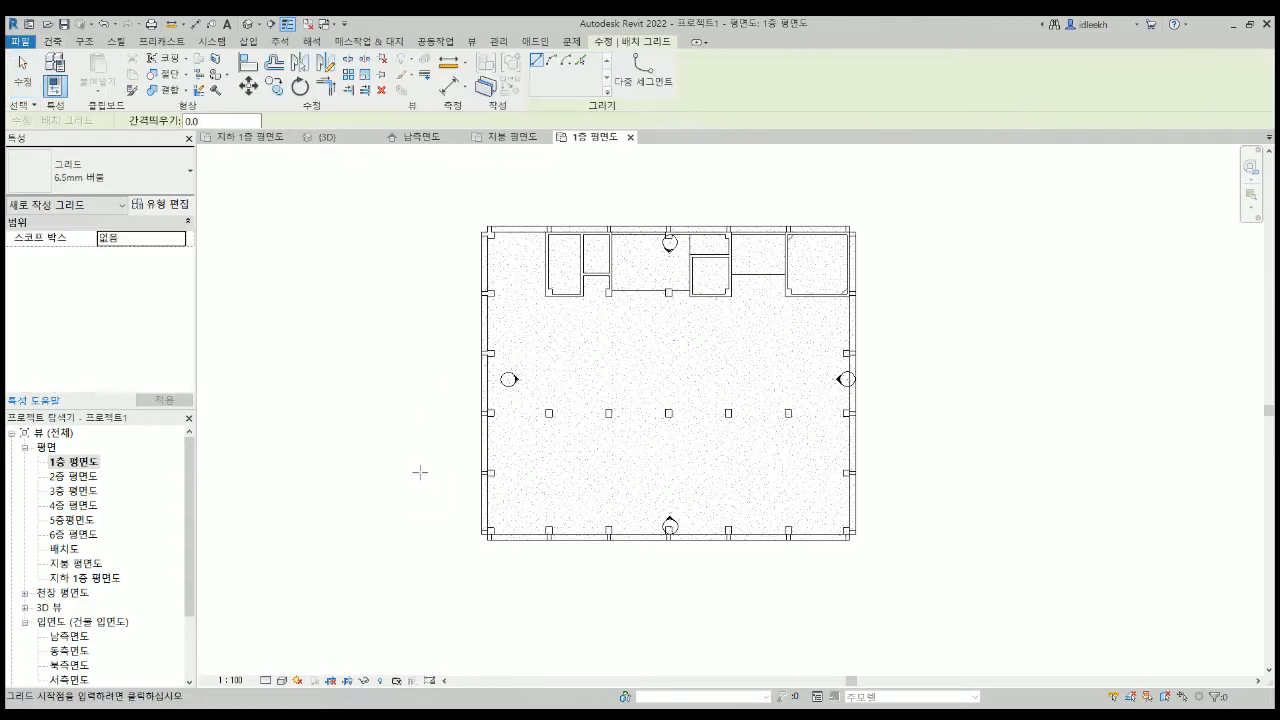
{"action": "left_click", "coordinate": [364, 531]}
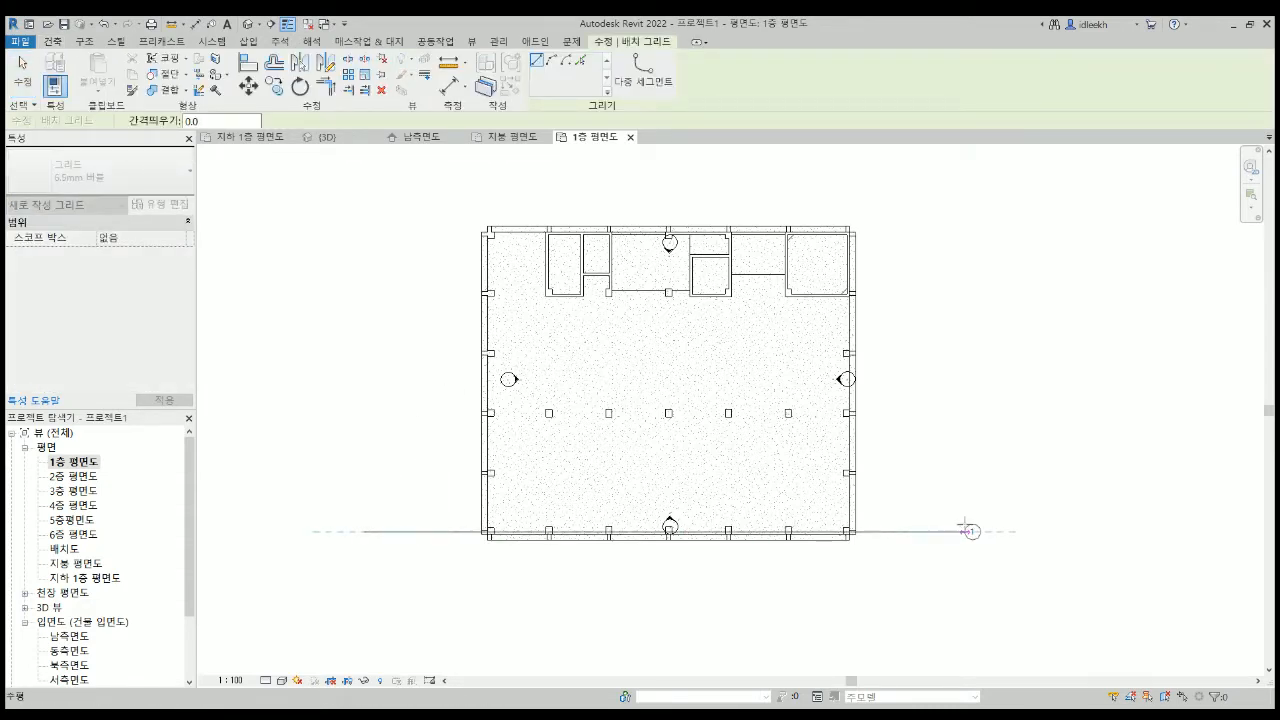
{"action": "left_click", "coordinate": [965, 531]}
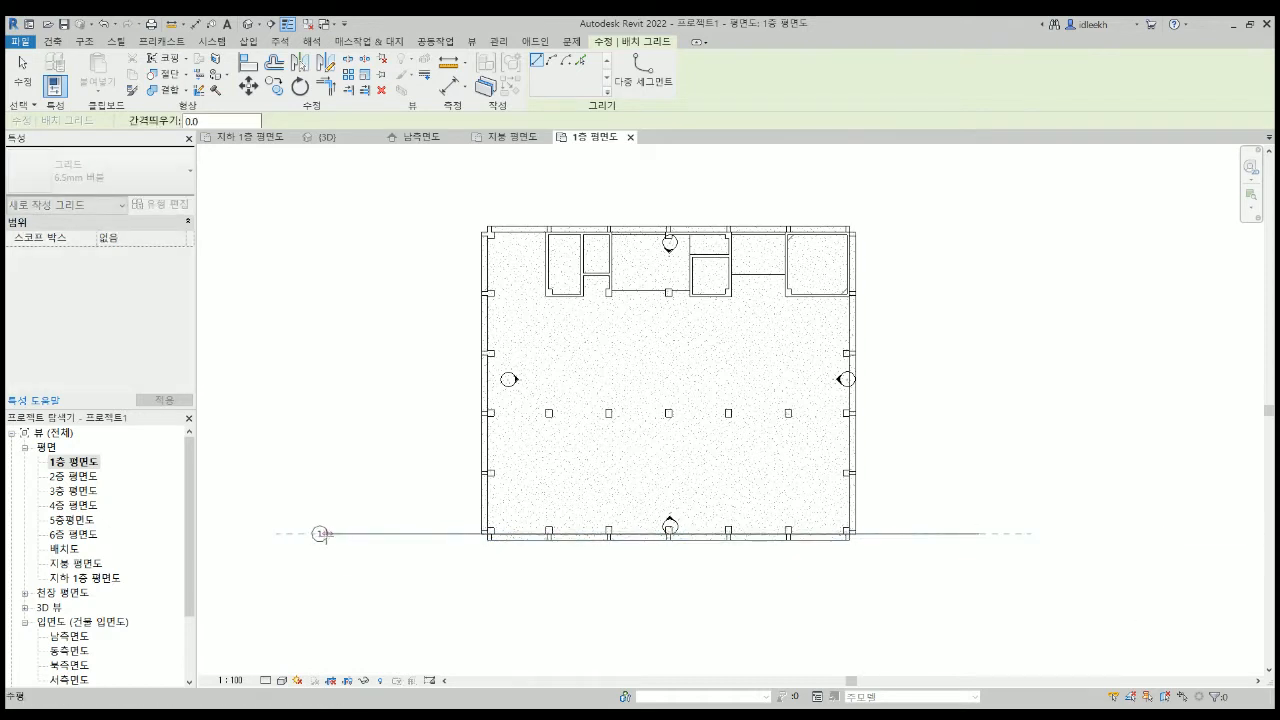
{"action": "left_click", "coordinate": [324, 533]}
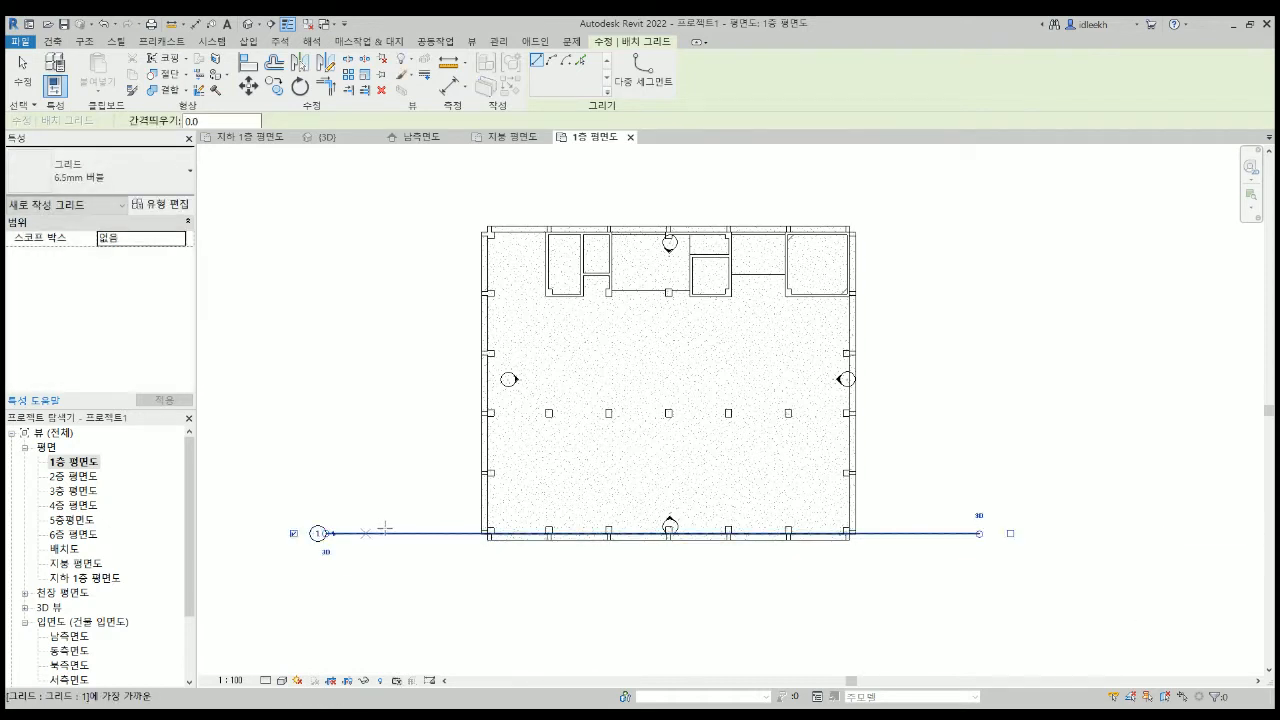
Add a second horizontal grid line through the column row above, aligned with the ends of the first grid, and finish the Grid command.
{"action": "left_click", "coordinate": [980, 471]}
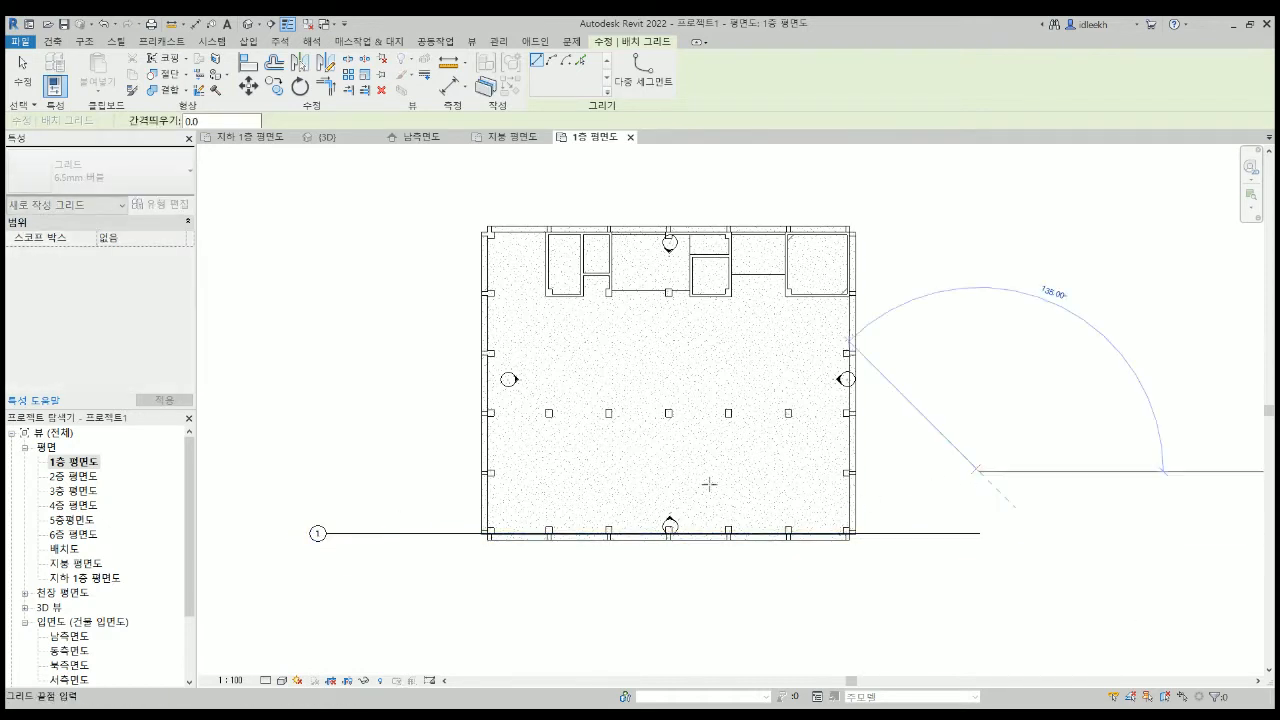
{"action": "left_click", "coordinate": [330, 467]}
{"action": "key", "text": "Escape"}
{"action": "key", "text": "Escape"}
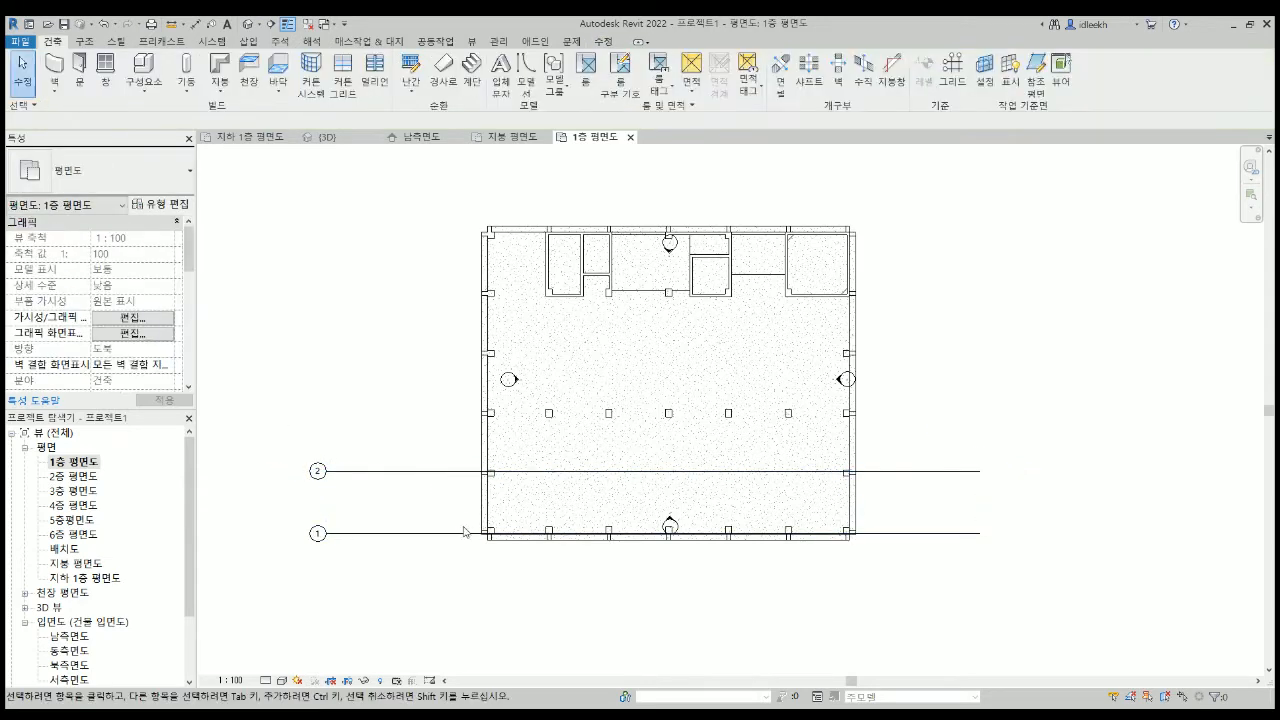
Move grid 1 slightly upward from the slab edge so it passes through the lowest row of columns.
{"action": "scroll", "coordinate": [446, 535], "scroll_direction": "up", "scroll_amount": 5}
{"action": "scroll", "coordinate": [446, 535], "scroll_direction": "up", "scroll_amount": 2}
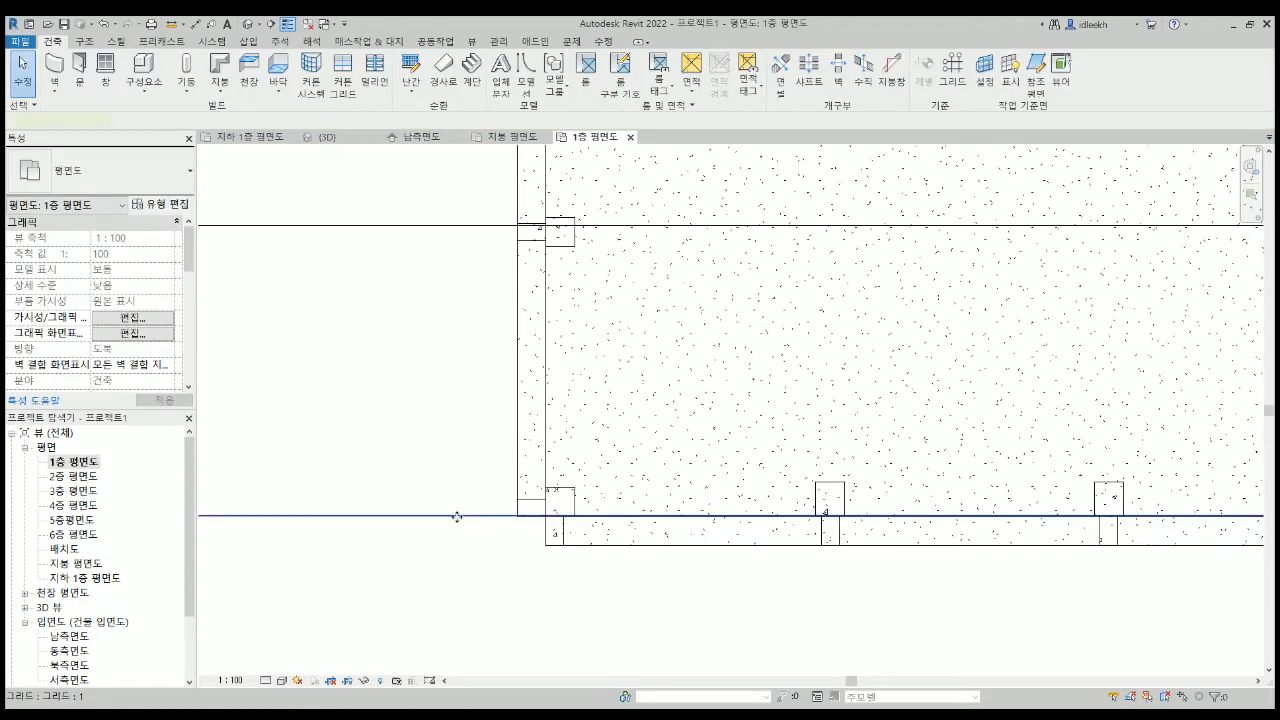
{"action": "left_click", "coordinate": [460, 515]}
{"action": "left_click_drag", "start_coordinate": [467, 514], "coordinate": [466, 503]}
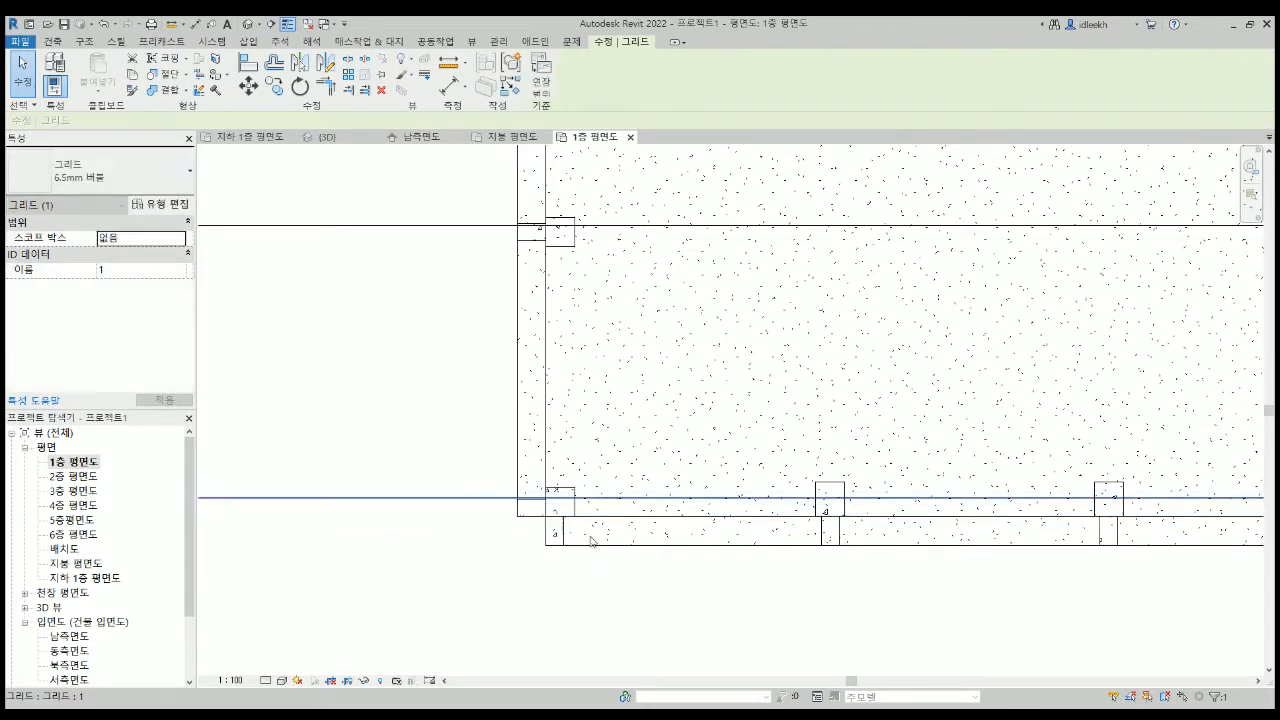
{"action": "scroll", "coordinate": [800, 530], "scroll_direction": "down", "scroll_amount": 3}
{"action": "scroll", "coordinate": [977, 554], "scroll_direction": "down", "scroll_amount": 3}
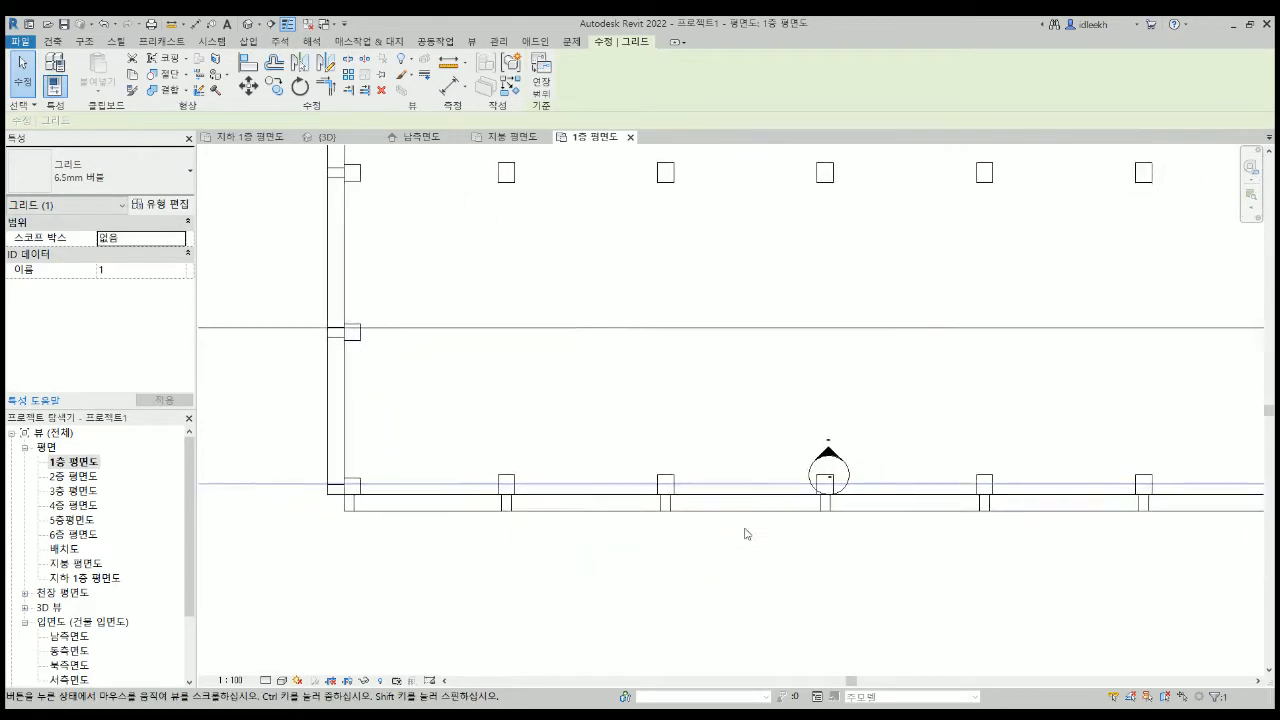
{"action": "middle_click_drag", "start_coordinate": [989, 515], "coordinate": [837, 508]}
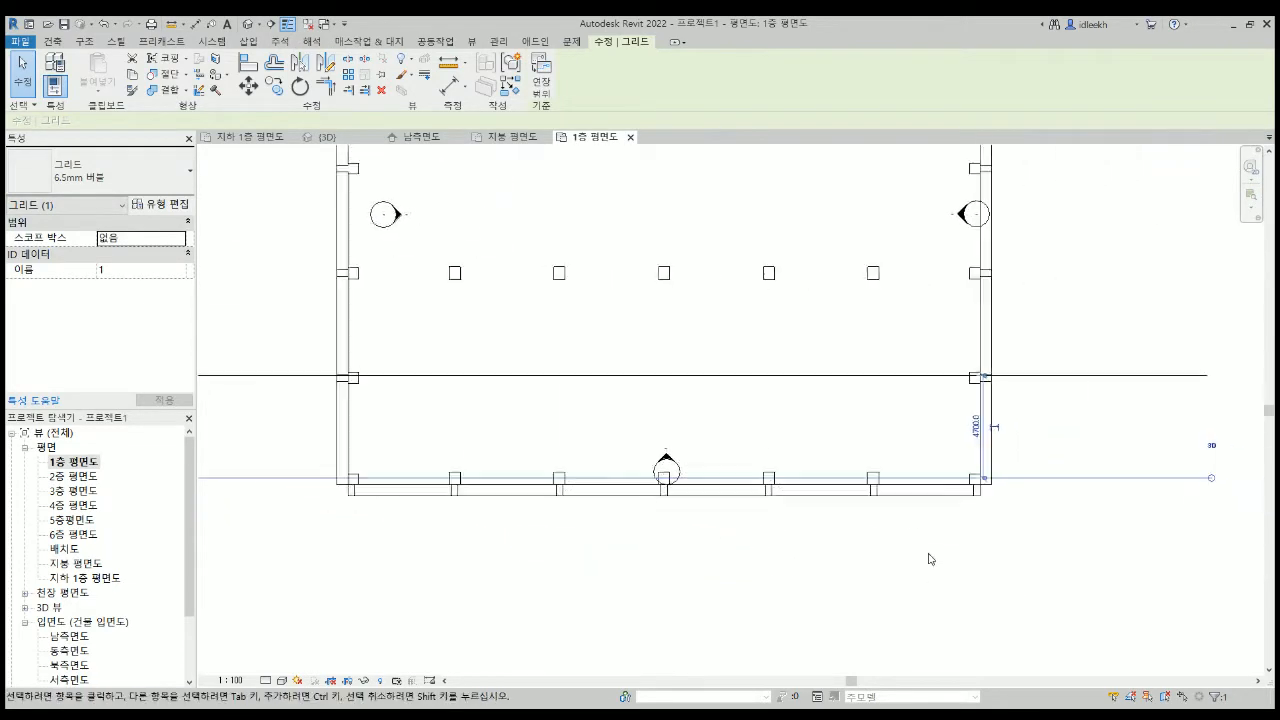
{"action": "left_click", "coordinate": [929, 560]}
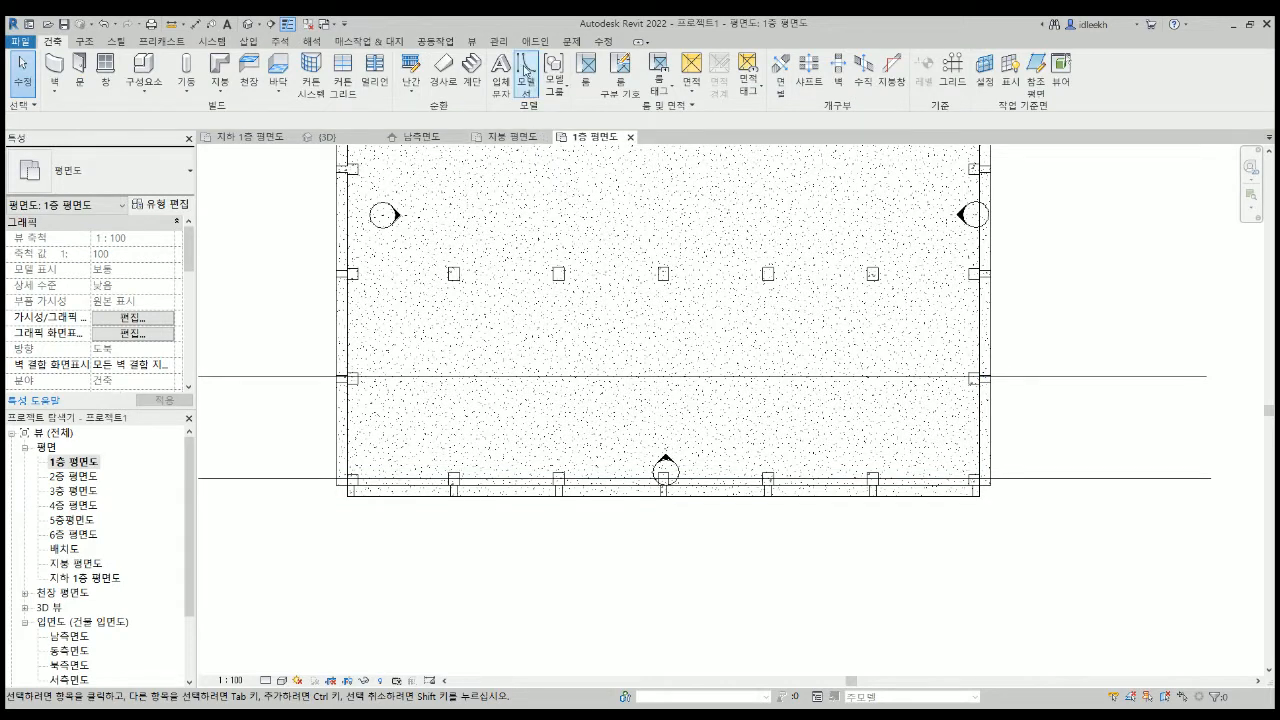
Draw a short vertical helper reference plane from the midpoint of the lower-left corner column's bottom edge to the column's centre.
{"action": "left_click", "coordinate": [1037, 80]}
{"action": "scroll", "coordinate": [357, 478], "scroll_direction": "up", "scroll_amount": 5}
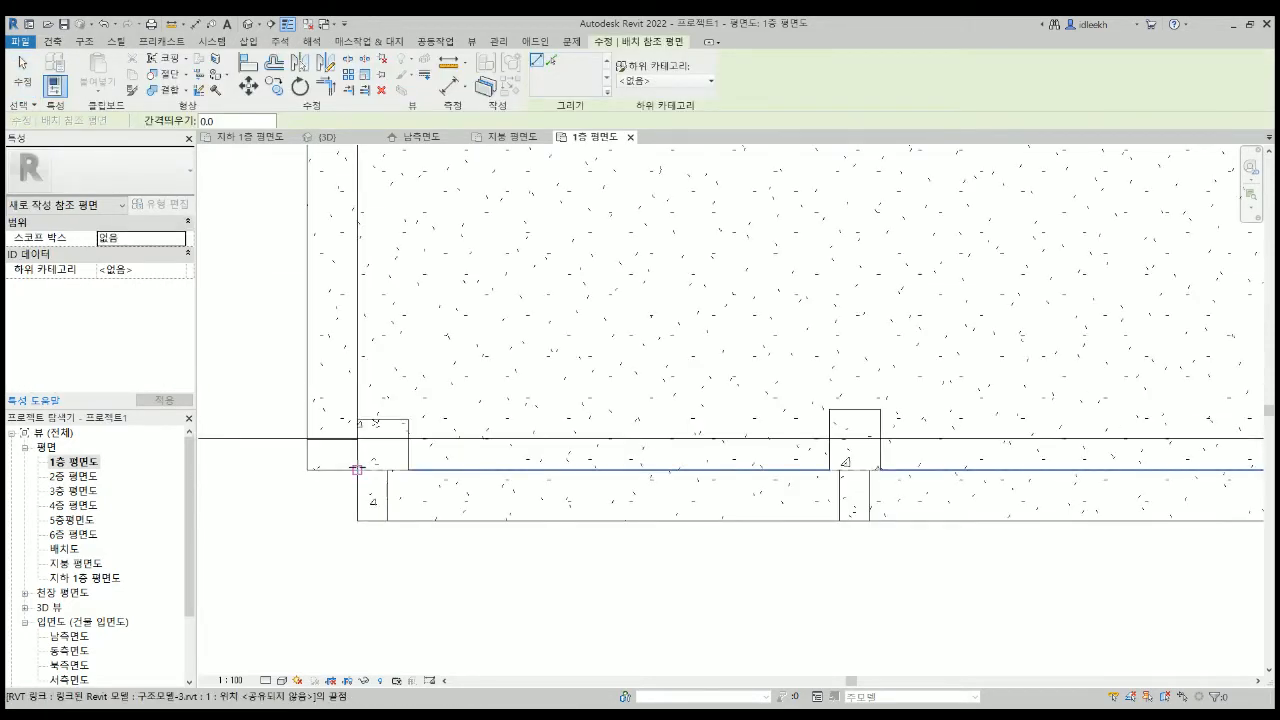
{"action": "left_click", "coordinate": [381, 468]}
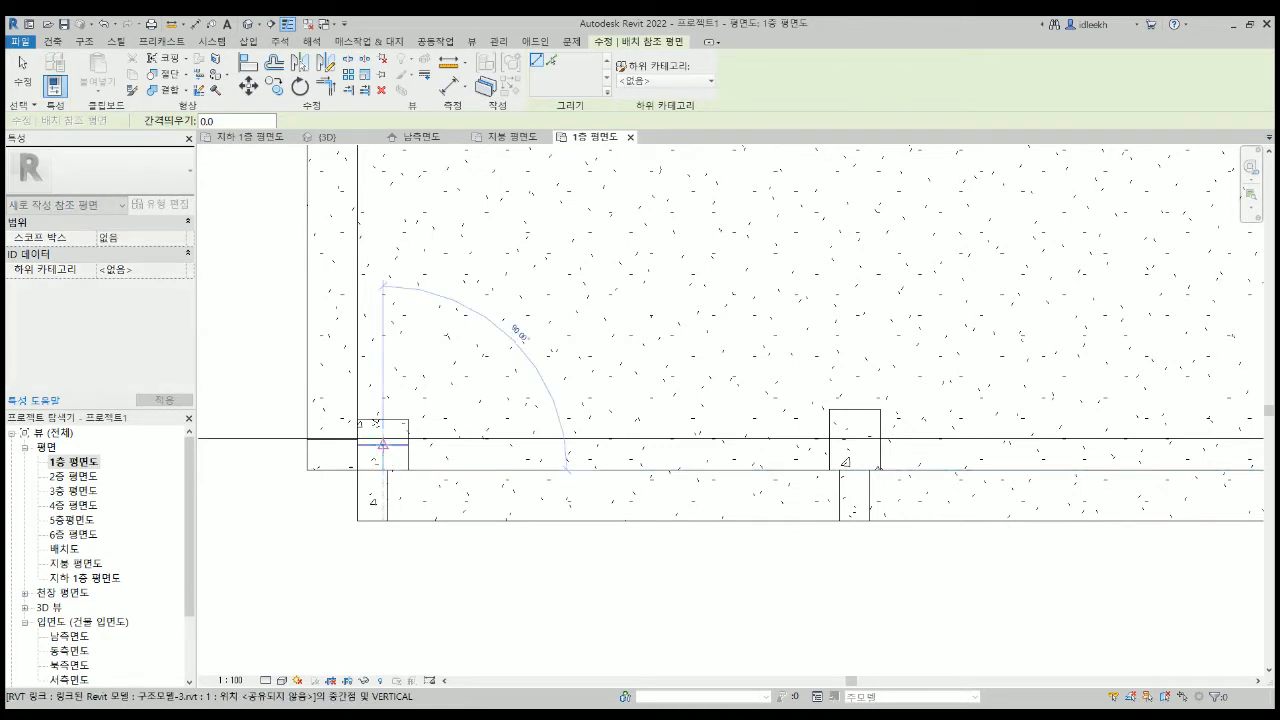
{"action": "left_click", "coordinate": [383, 443]}
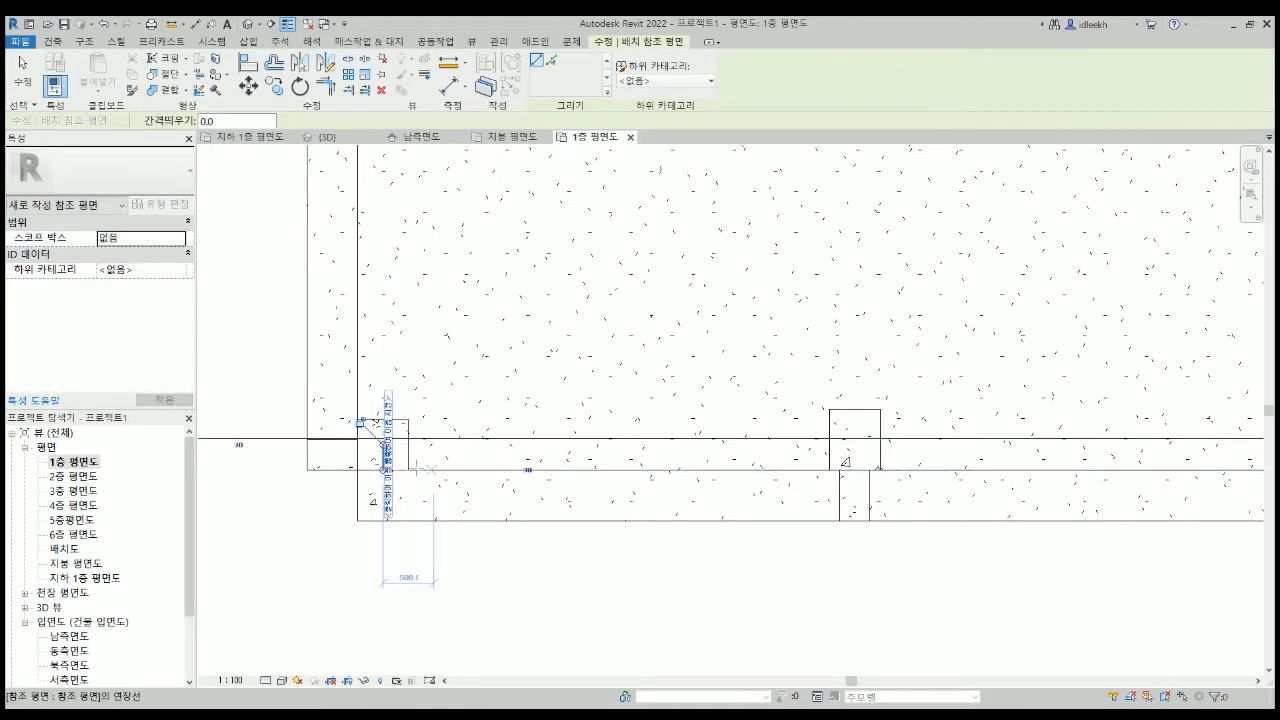
{"action": "key", "text": "Escape"}
Draw a horizontal reference plane from the lower-left column's centre leftward past the outer wall.
{"action": "left_click", "coordinate": [383, 443]}
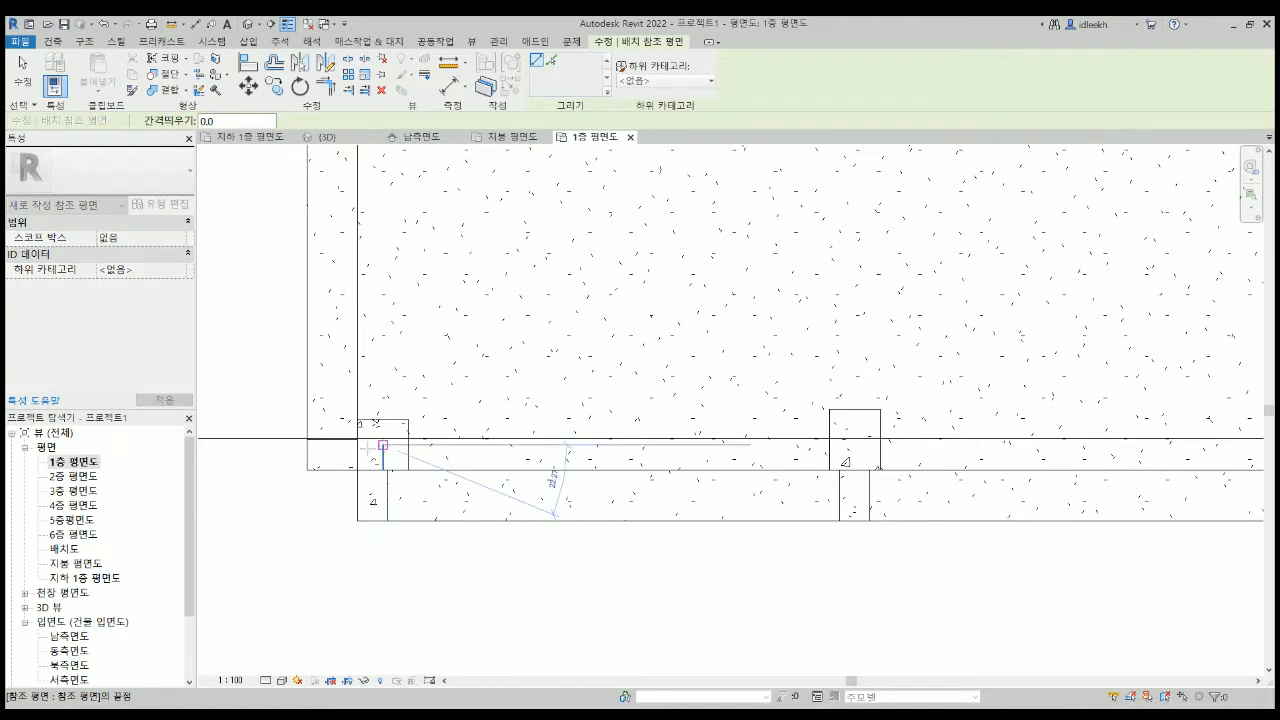
{"action": "left_click", "coordinate": [233, 443]}
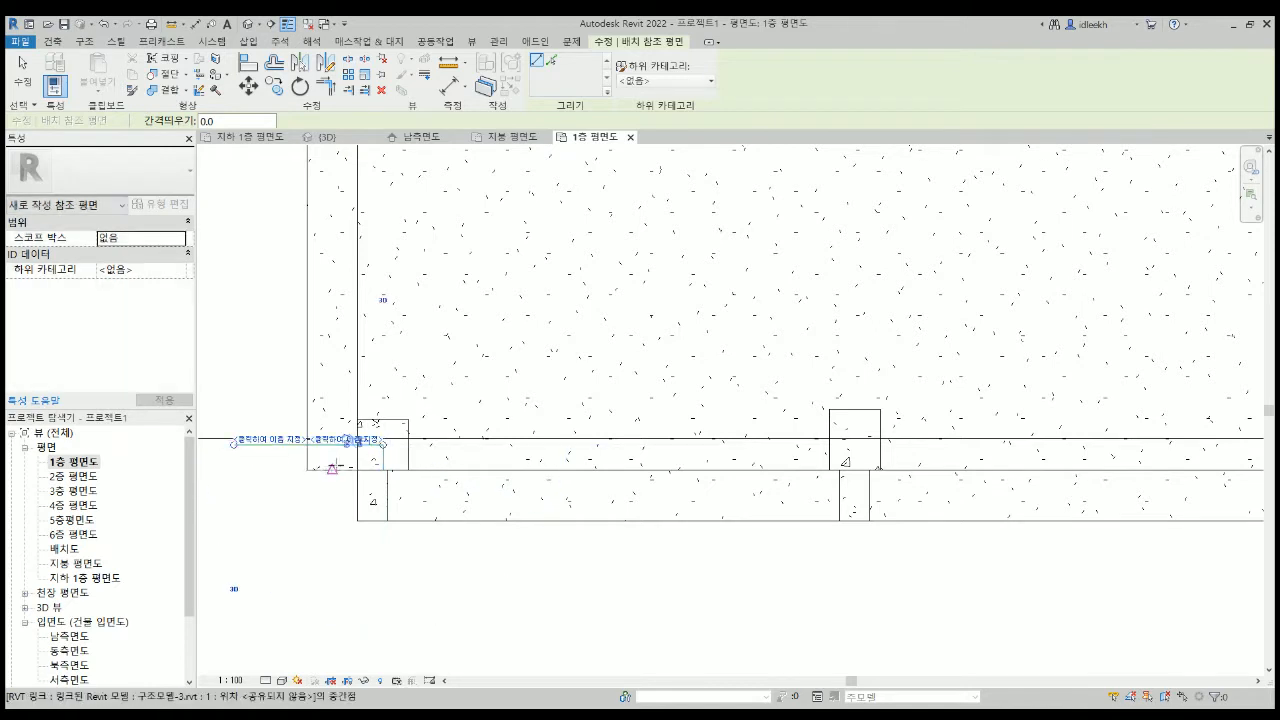
{"action": "key", "text": "Escape"}
{"action": "key", "text": "Escape"}
Delete the vertical helper reference plane inside the lower-left column, keeping the horizontal one.
{"action": "left_click", "coordinate": [380, 460]}
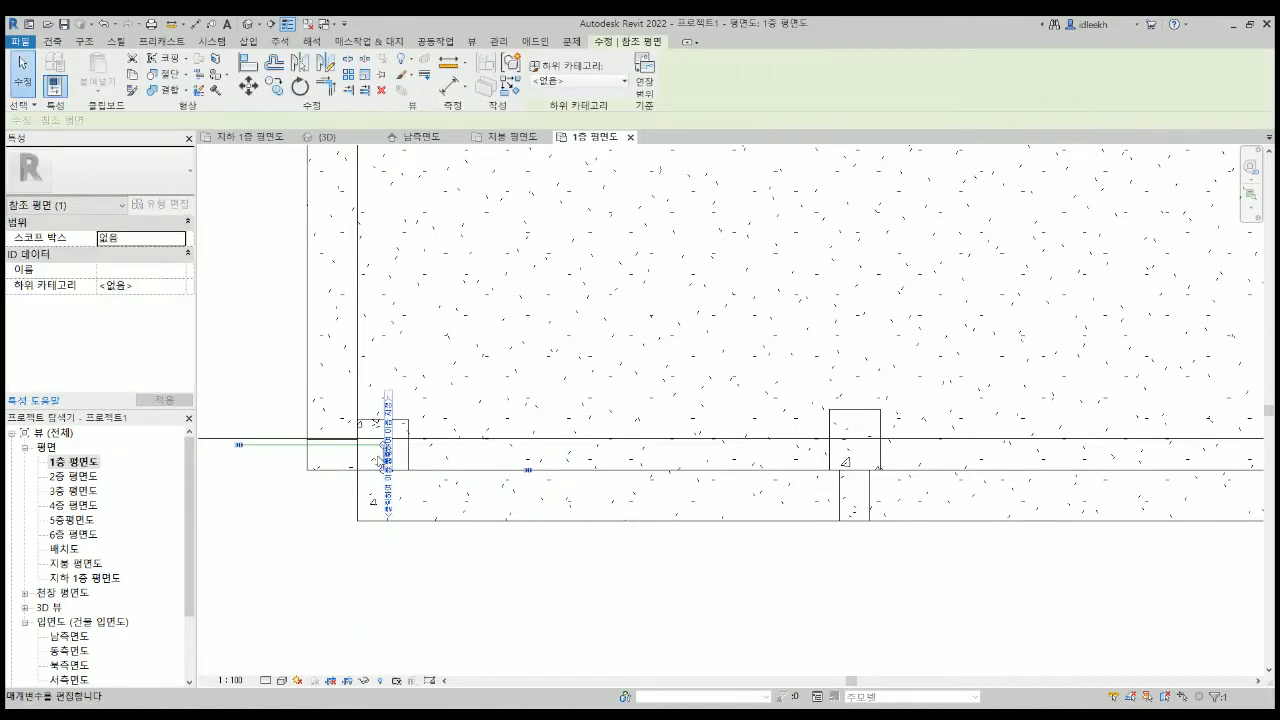
{"action": "left_click", "coordinate": [288, 481]}
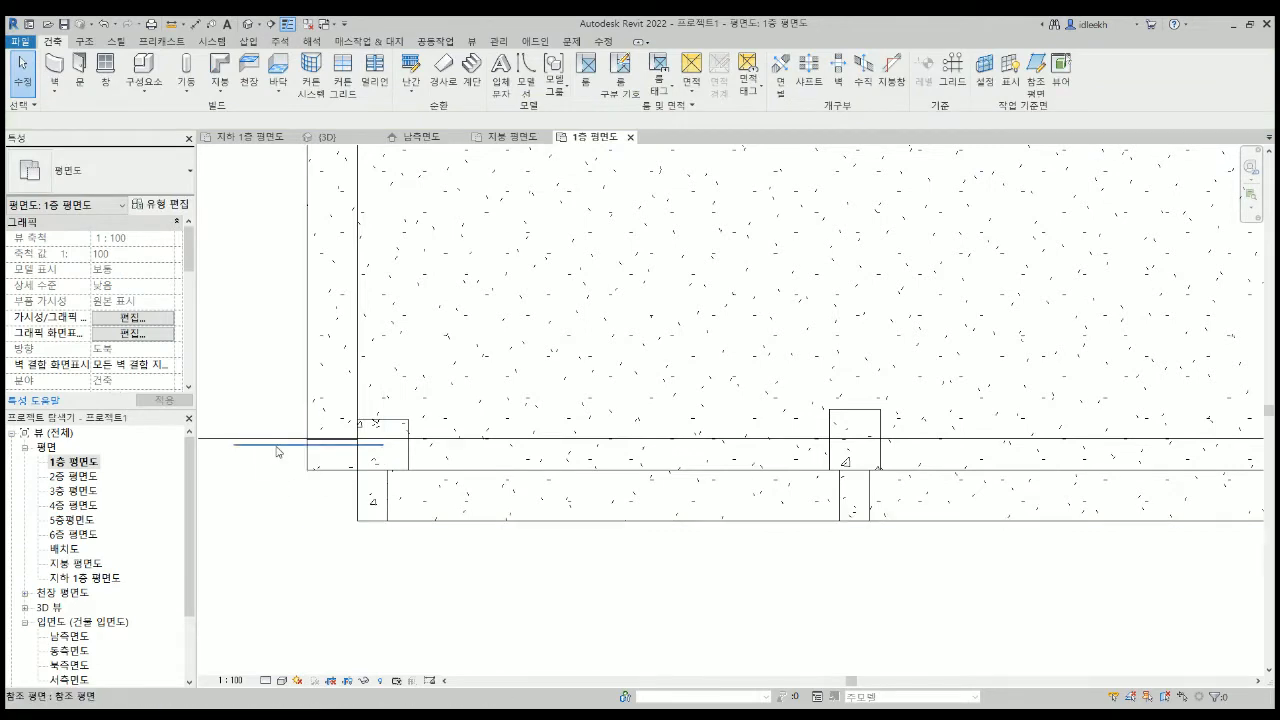
{"action": "left_click", "coordinate": [277, 446]}
{"action": "left_click", "coordinate": [280, 486]}
{"action": "scroll", "coordinate": [309, 485], "scroll_direction": "down", "scroll_amount": 1}
{"action": "scroll", "coordinate": [322, 490], "scroll_direction": "down", "scroll_amount": 2}
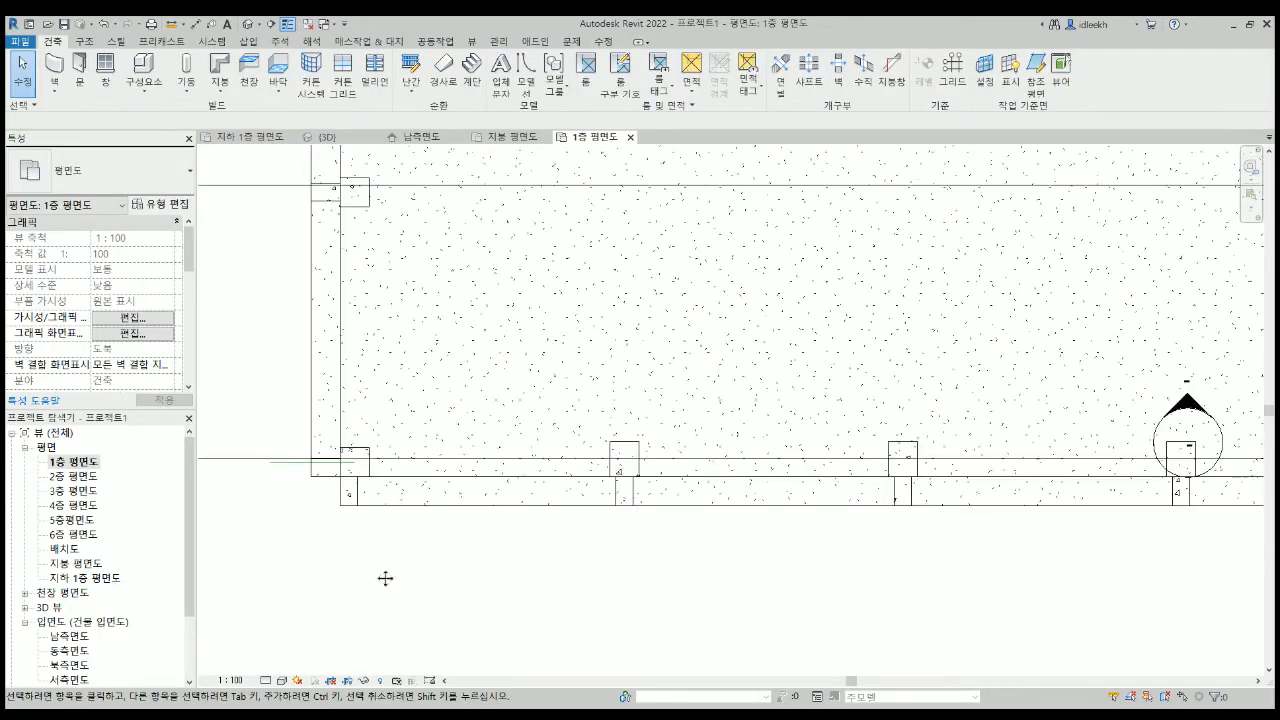
Draw horizontal reference planes leftward from the centres of the second and third columns from the bottom along the left wall.
{"action": "scroll", "coordinate": [386, 575], "scroll_direction": "up", "scroll_amount": 1}
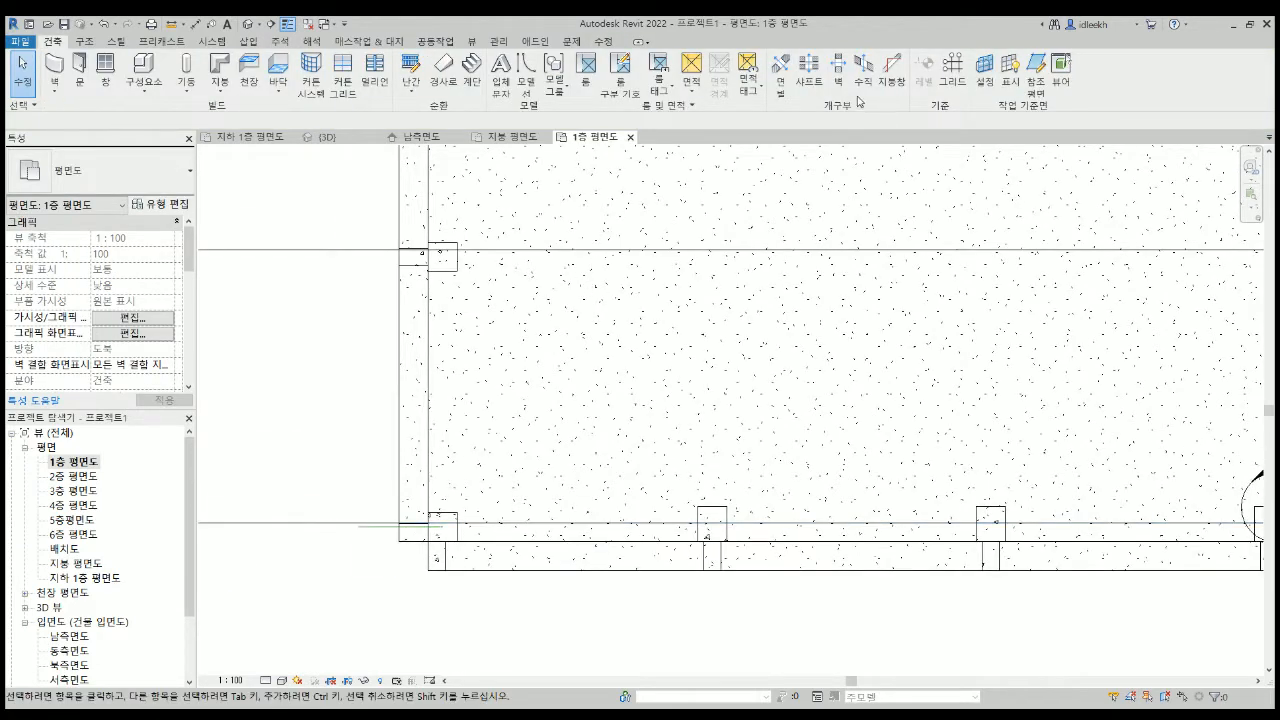
{"action": "left_click", "coordinate": [1036, 74]}
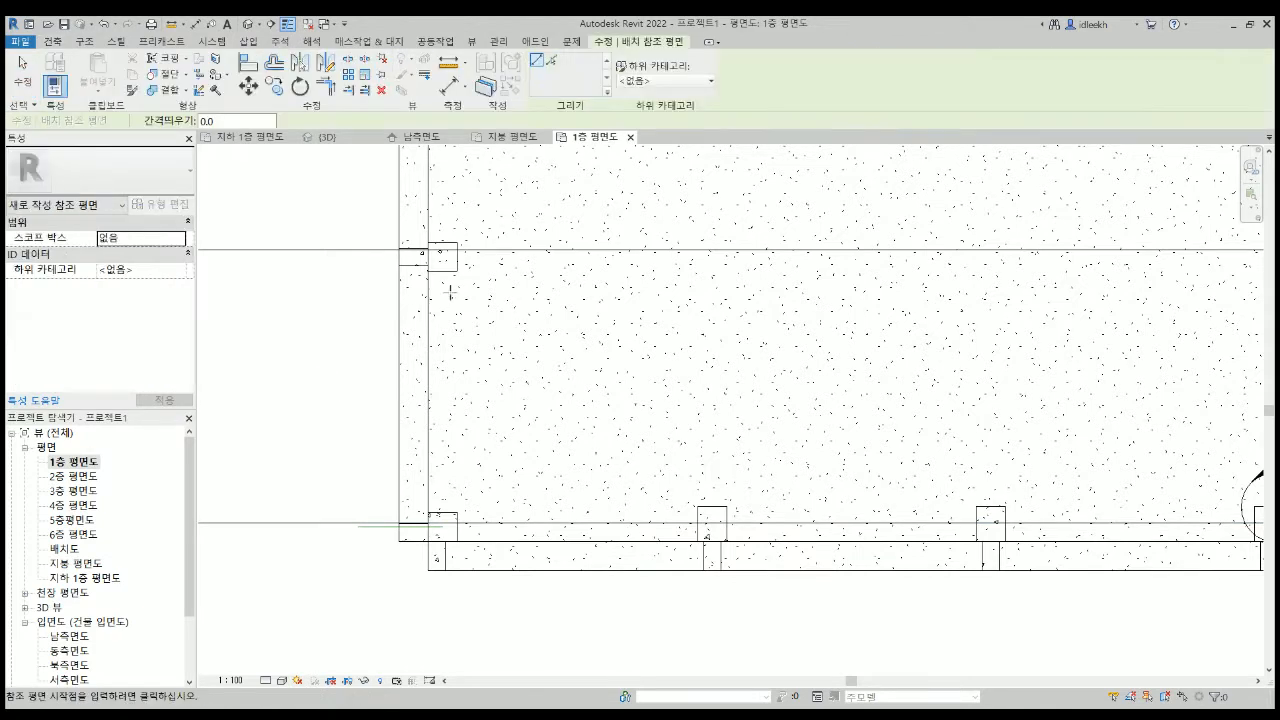
{"action": "left_click", "coordinate": [442, 257]}
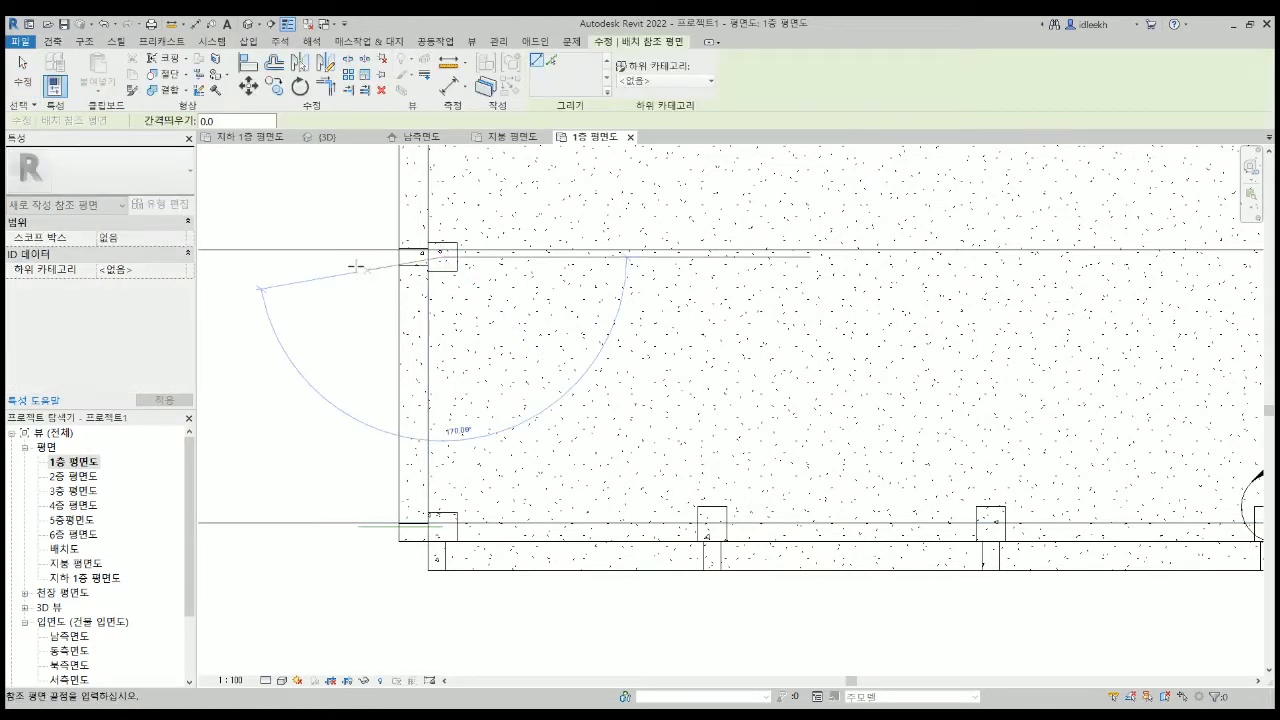
{"action": "left_click", "coordinate": [358, 257]}
{"action": "scroll", "coordinate": [403, 393], "scroll_direction": "down", "scroll_amount": 2}
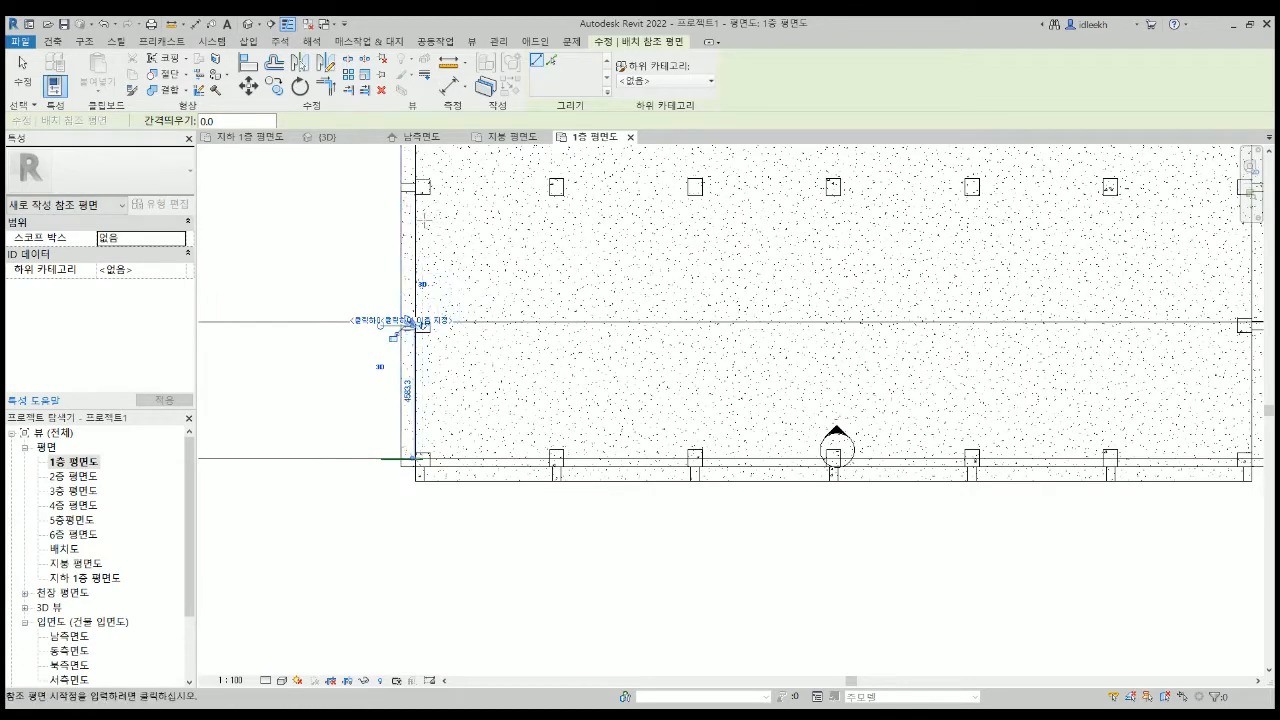
{"action": "scroll", "coordinate": [426, 183], "scroll_direction": "up", "scroll_amount": 3}
{"action": "left_click", "coordinate": [420, 178]}
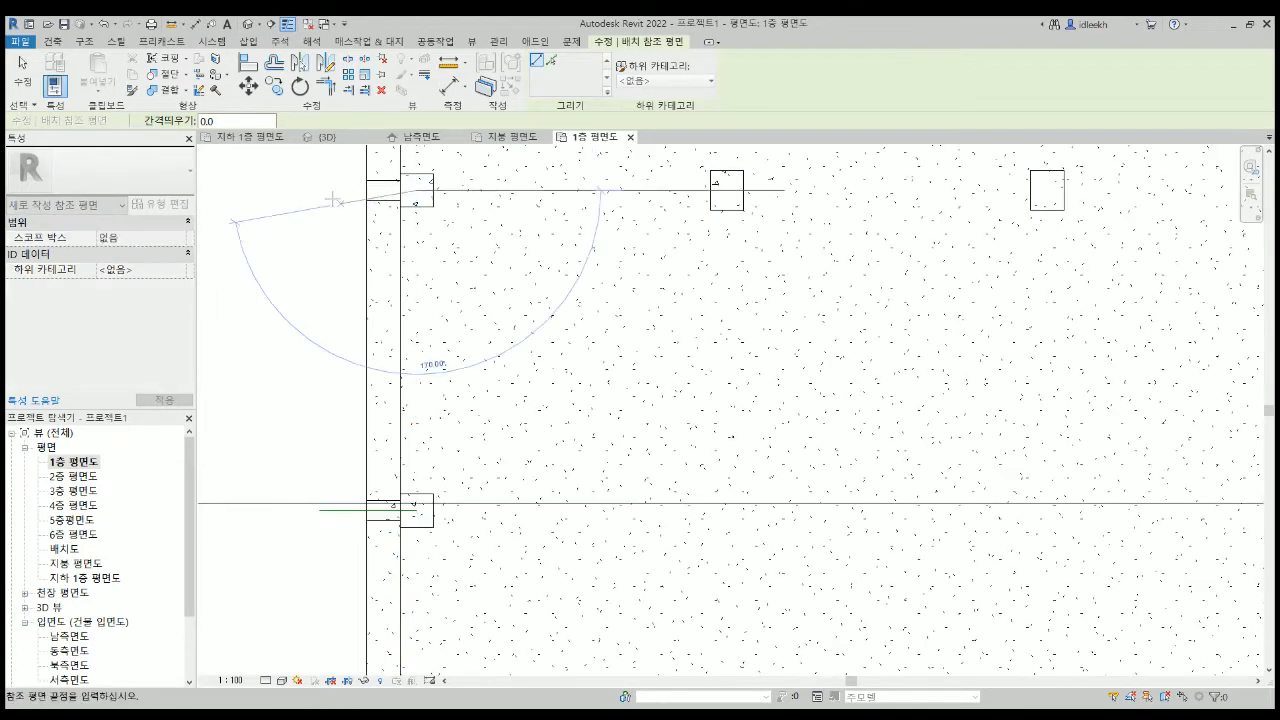
{"action": "left_click", "coordinate": [330, 178]}
Draw horizontal reference planes leftward from the centres of the fourth and fifth columns from the bottom along the left wall.
{"action": "scroll", "coordinate": [340, 265], "scroll_direction": "down", "scroll_amount": 3}
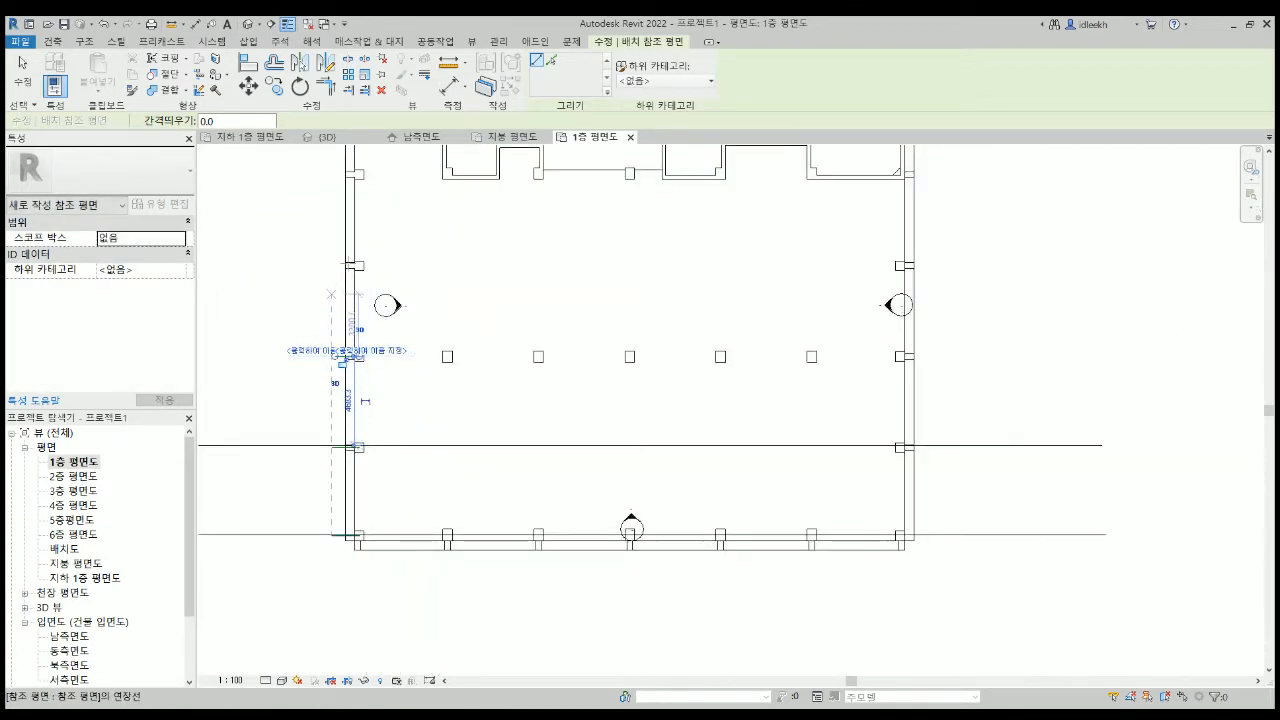
{"action": "scroll", "coordinate": [343, 265], "scroll_direction": "up", "scroll_amount": 4}
{"action": "left_click", "coordinate": [400, 279]}
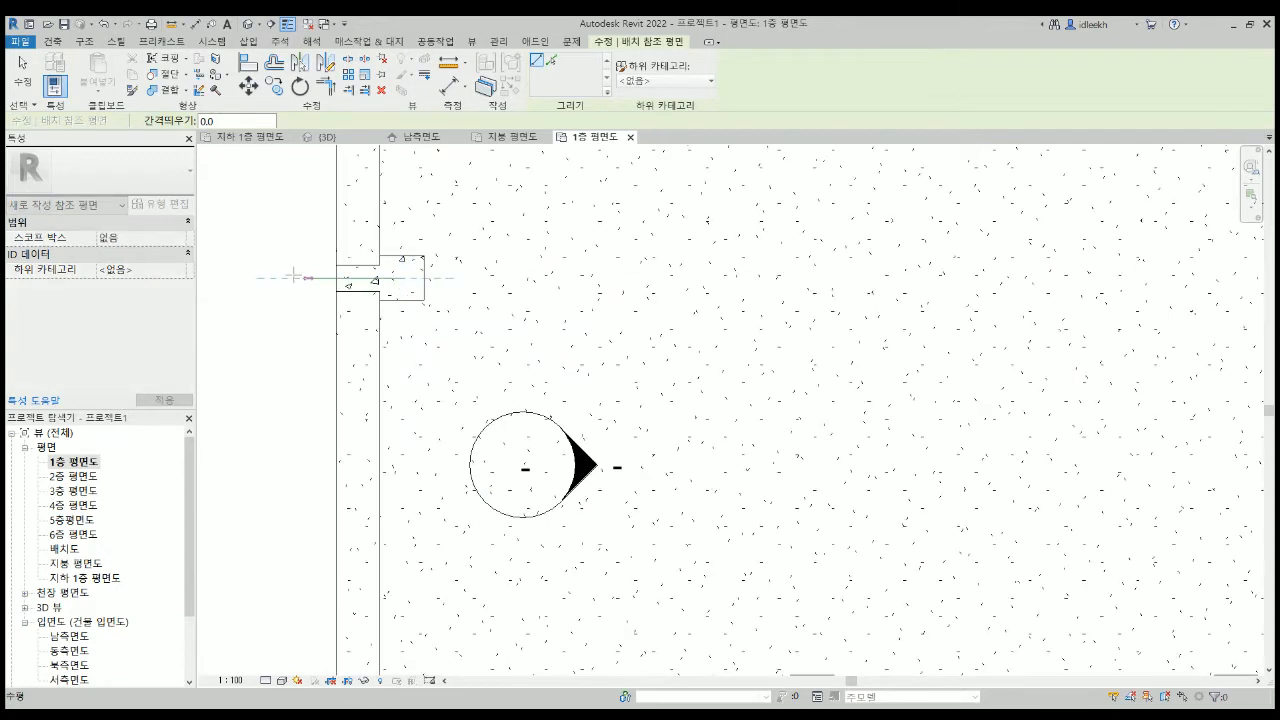
{"action": "left_click", "coordinate": [288, 278]}
{"action": "scroll", "coordinate": [393, 432], "scroll_direction": "down", "scroll_amount": 4}
{"action": "scroll", "coordinate": [392, 316], "scroll_direction": "up", "scroll_amount": 5}
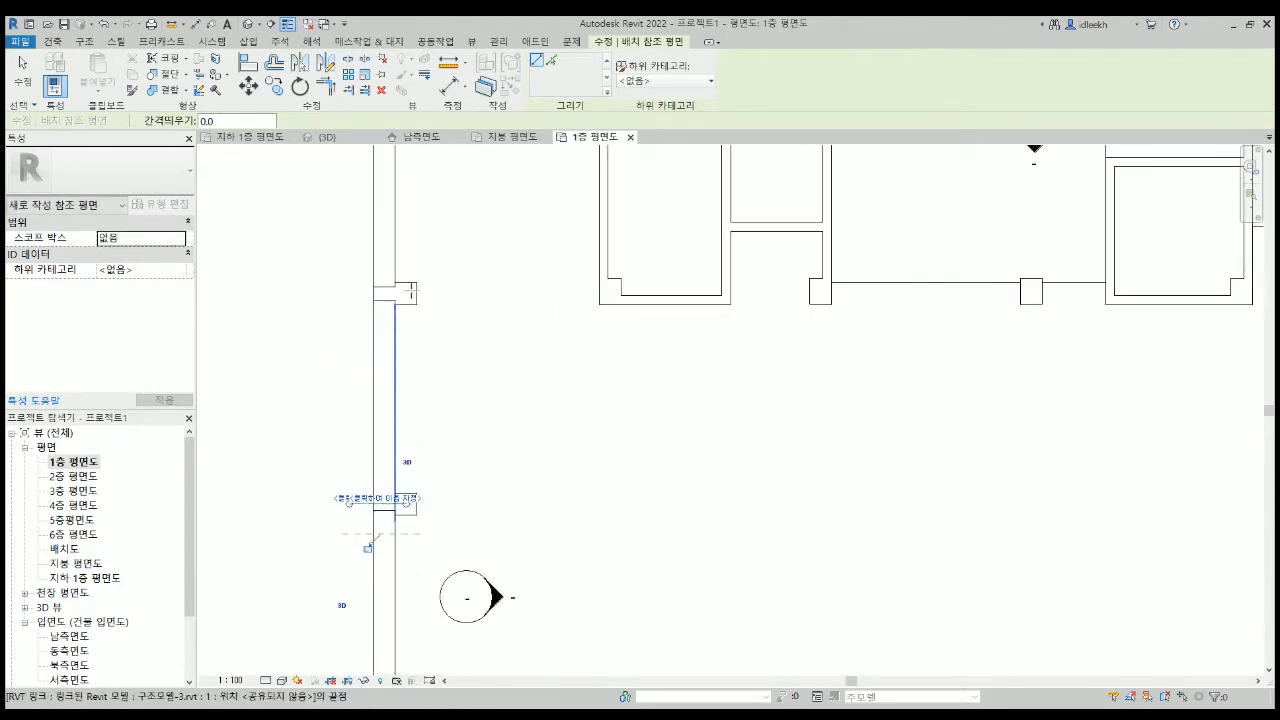
{"action": "left_click", "coordinate": [415, 283]}
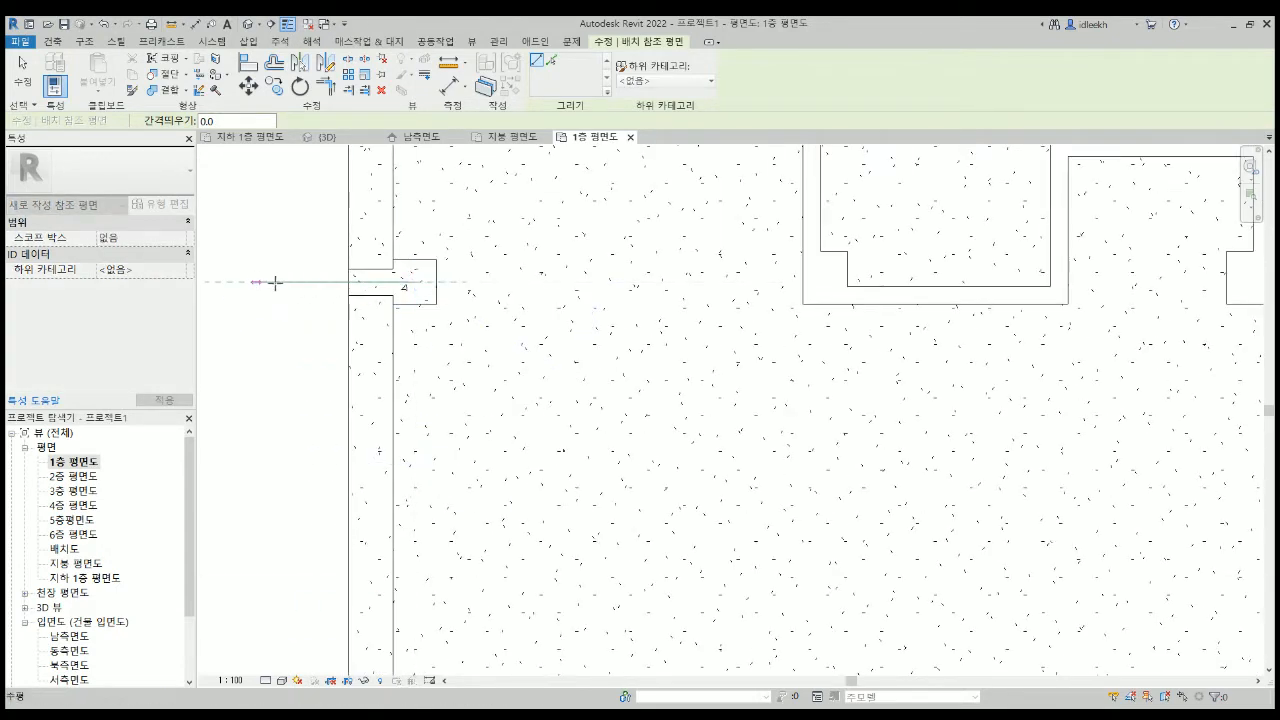
{"action": "left_click", "coordinate": [266, 281]}
Draw a horizontal reference plane from the upper-left corner column's centre leftward past the outer wall.
{"action": "scroll", "coordinate": [340, 420], "scroll_direction": "down", "scroll_amount": 4}
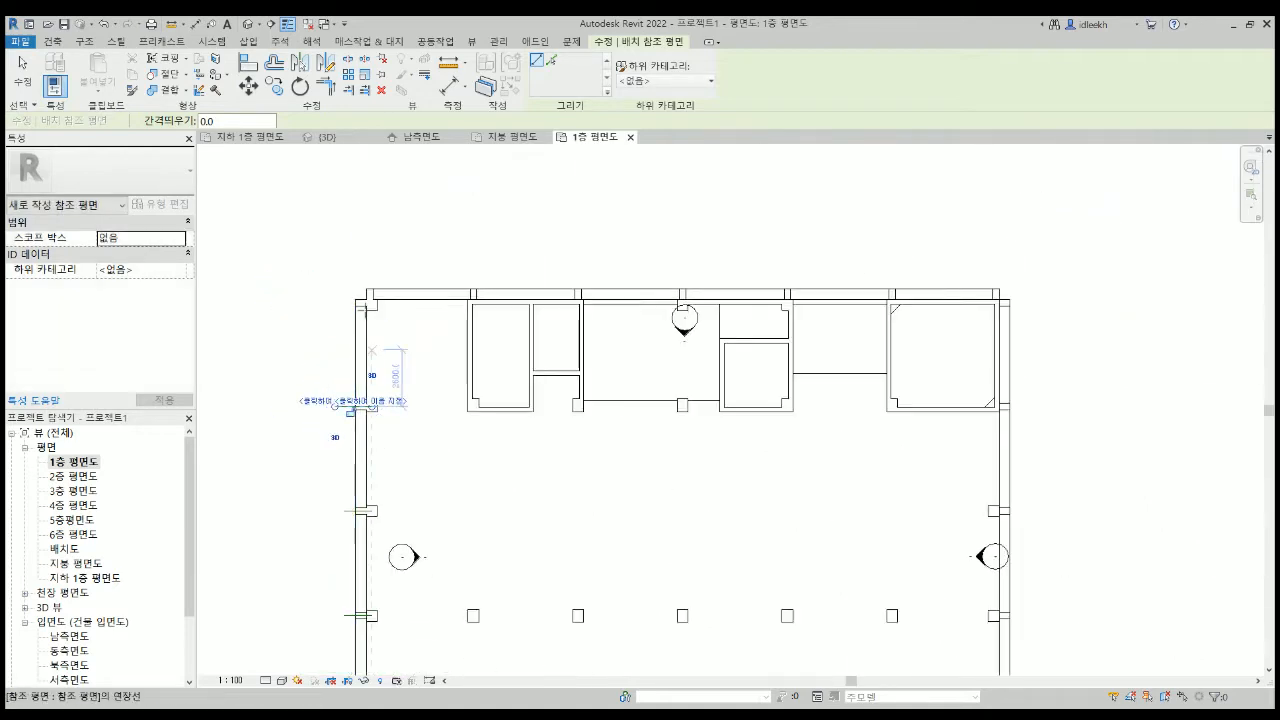
{"action": "scroll", "coordinate": [366, 310], "scroll_direction": "up", "scroll_amount": 3}
{"action": "scroll", "coordinate": [372, 302], "scroll_direction": "up", "scroll_amount": 2}
{"action": "left_click", "coordinate": [393, 288]}
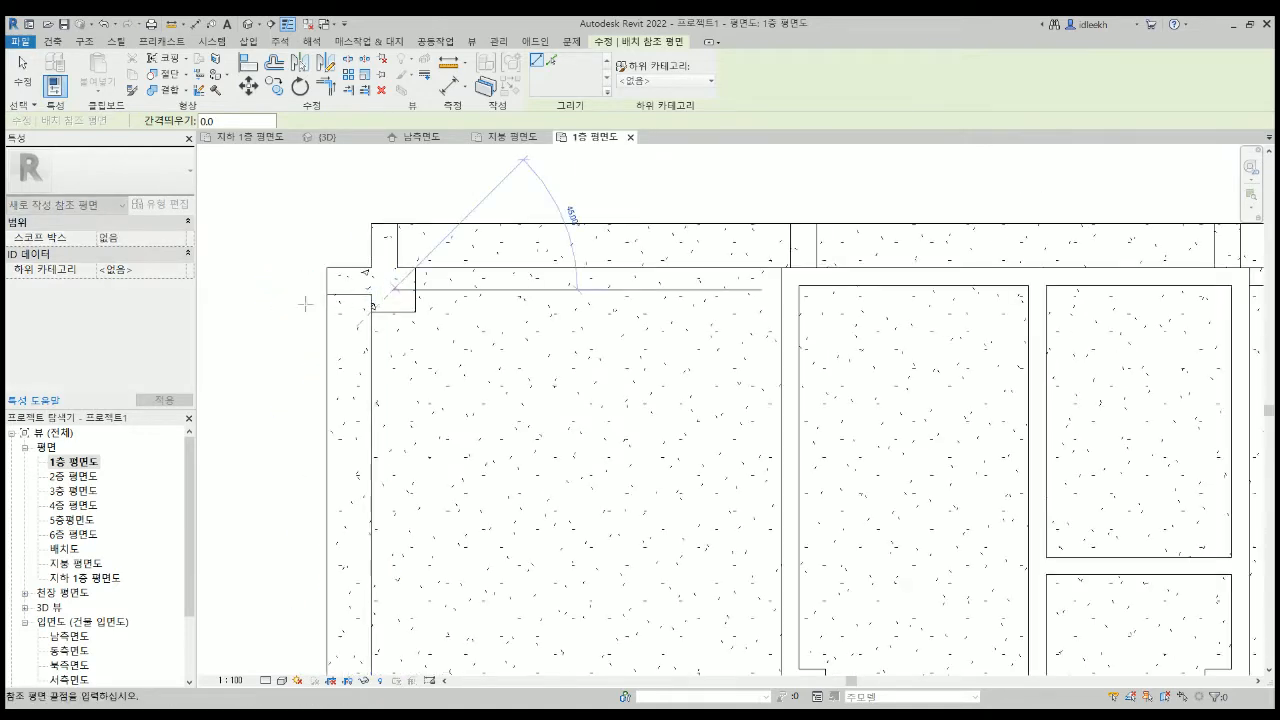
{"action": "left_click", "coordinate": [263, 290]}
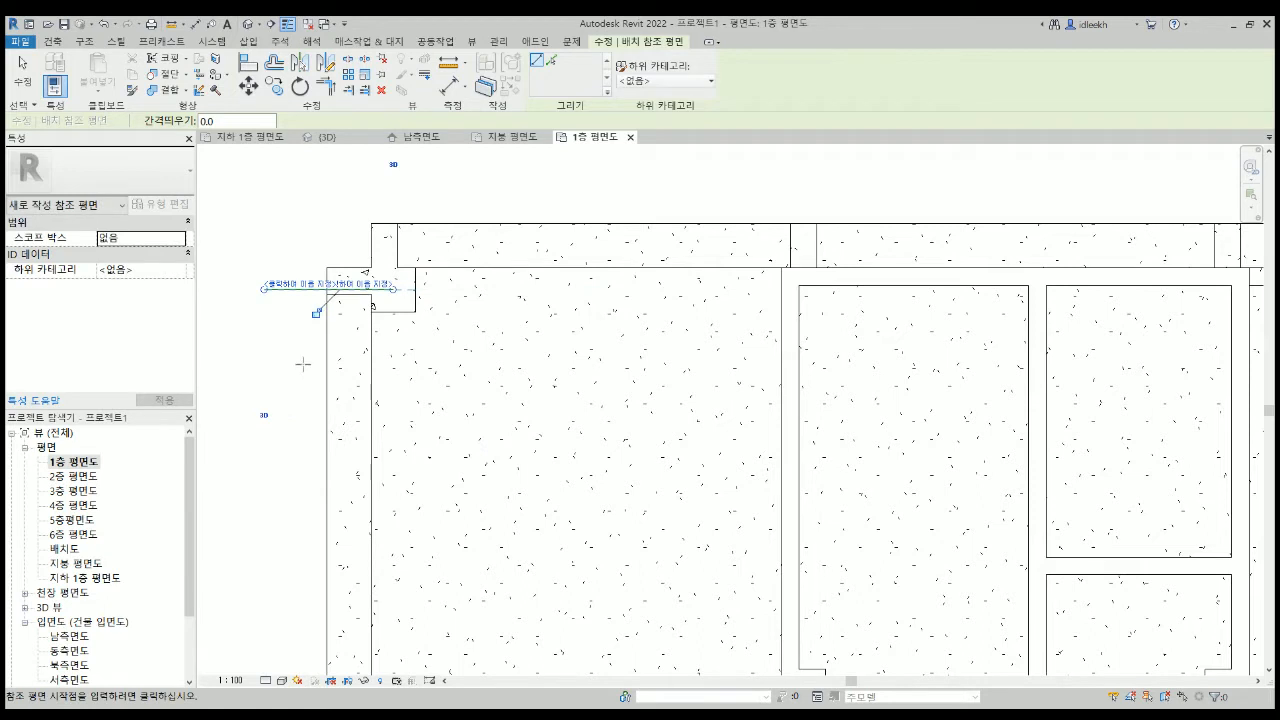
Draw vertical reference planes extending above the building from the upper-left corner column's centre and from the middle of the next beam to the right.
{"action": "left_click", "coordinate": [391, 289]}
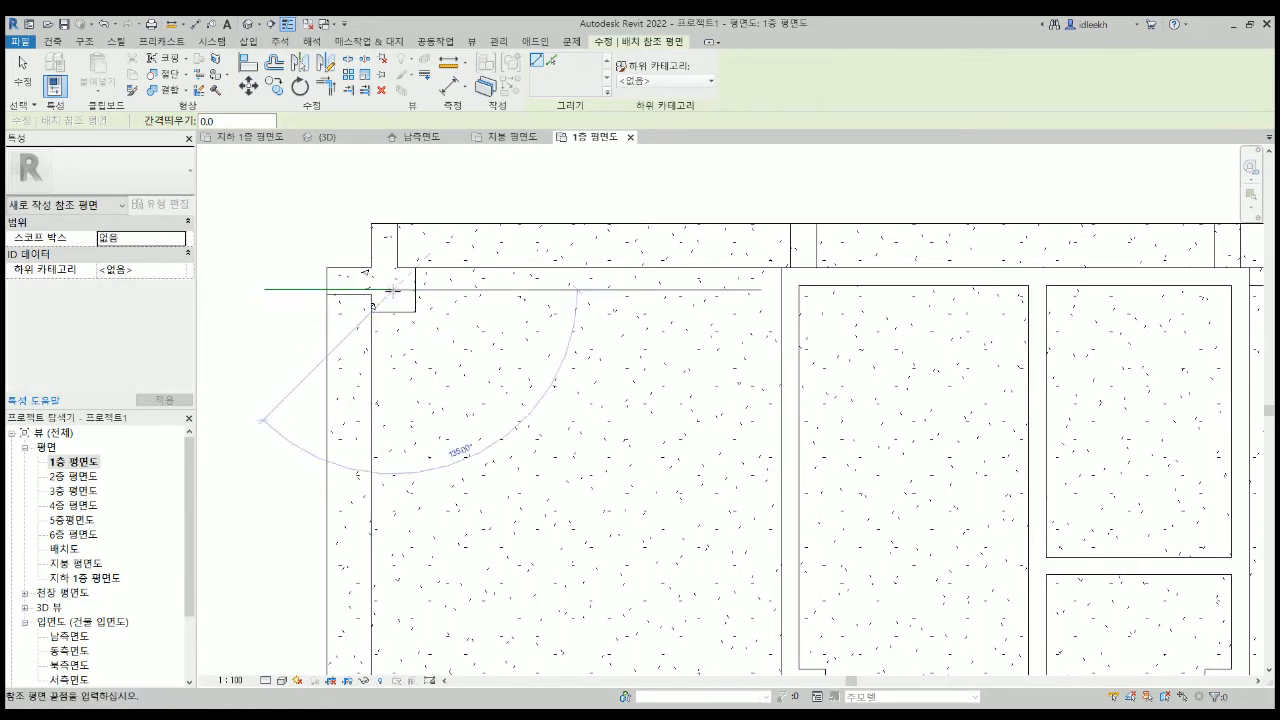
{"action": "scroll", "coordinate": [390, 293], "scroll_direction": "down", "scroll_amount": 2}
{"action": "left_click", "coordinate": [391, 199]}
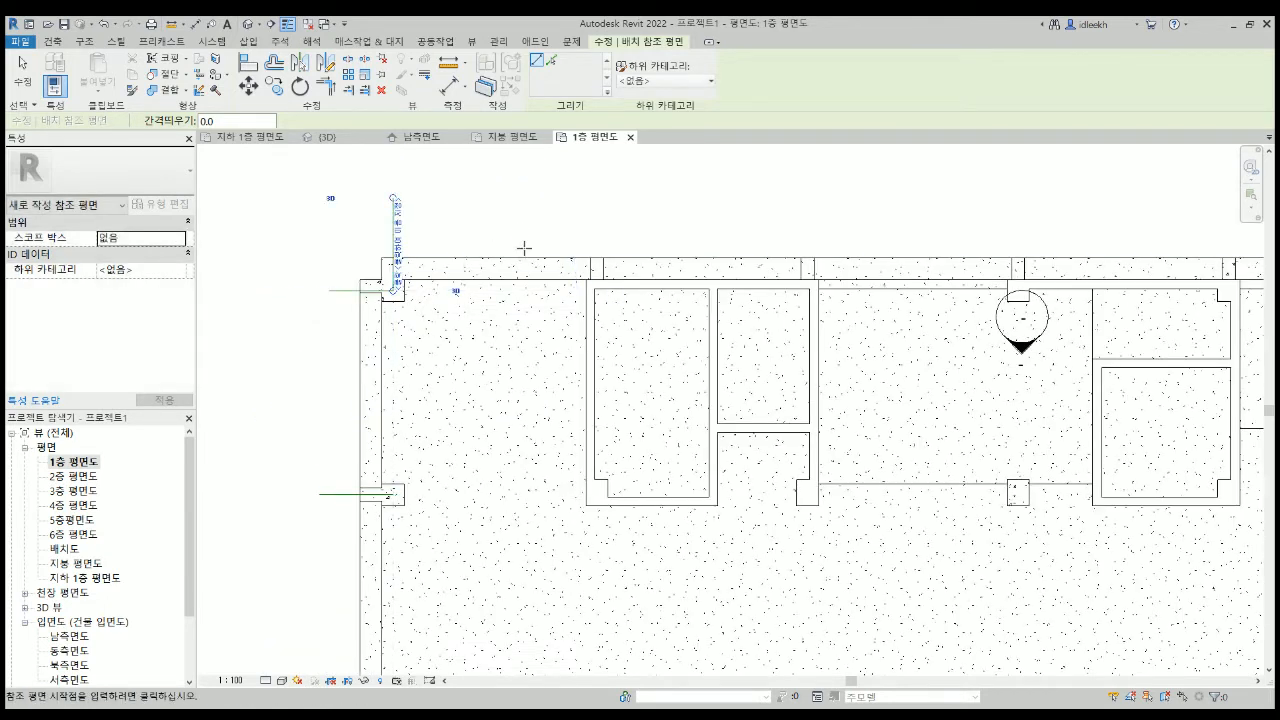
{"action": "scroll", "coordinate": [601, 262], "scroll_direction": "up", "scroll_amount": 2}
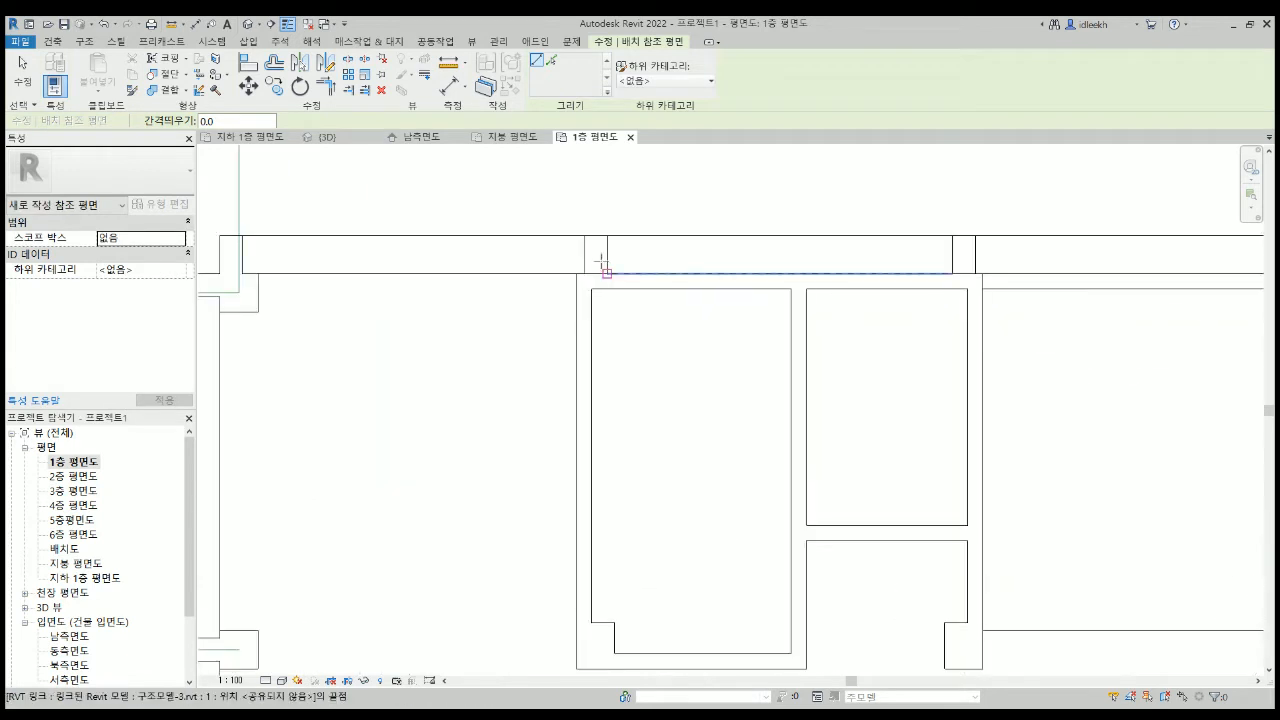
{"action": "left_click", "coordinate": [595, 255]}
{"action": "left_click", "coordinate": [596, 178]}
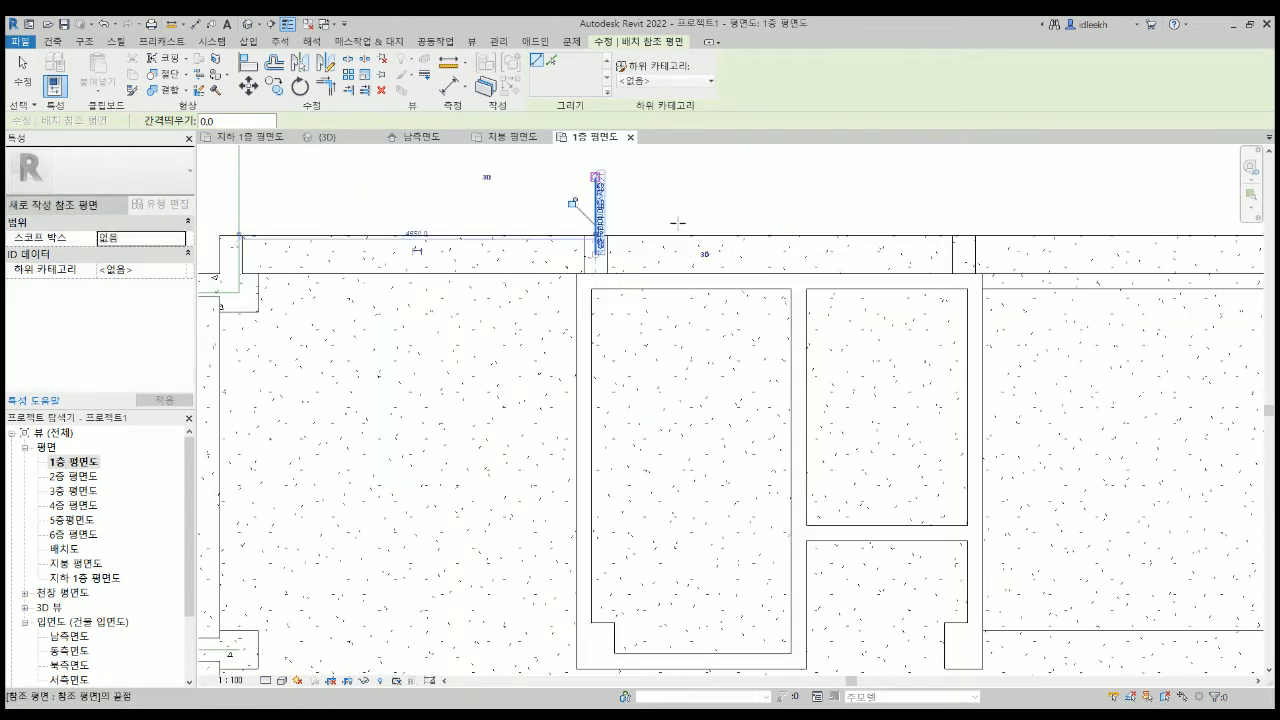
Draw vertical reference planes extending above the building from the middle of the third and fourth top-edge beams counted from the upper-left corner.
{"action": "left_click", "coordinate": [965, 257]}
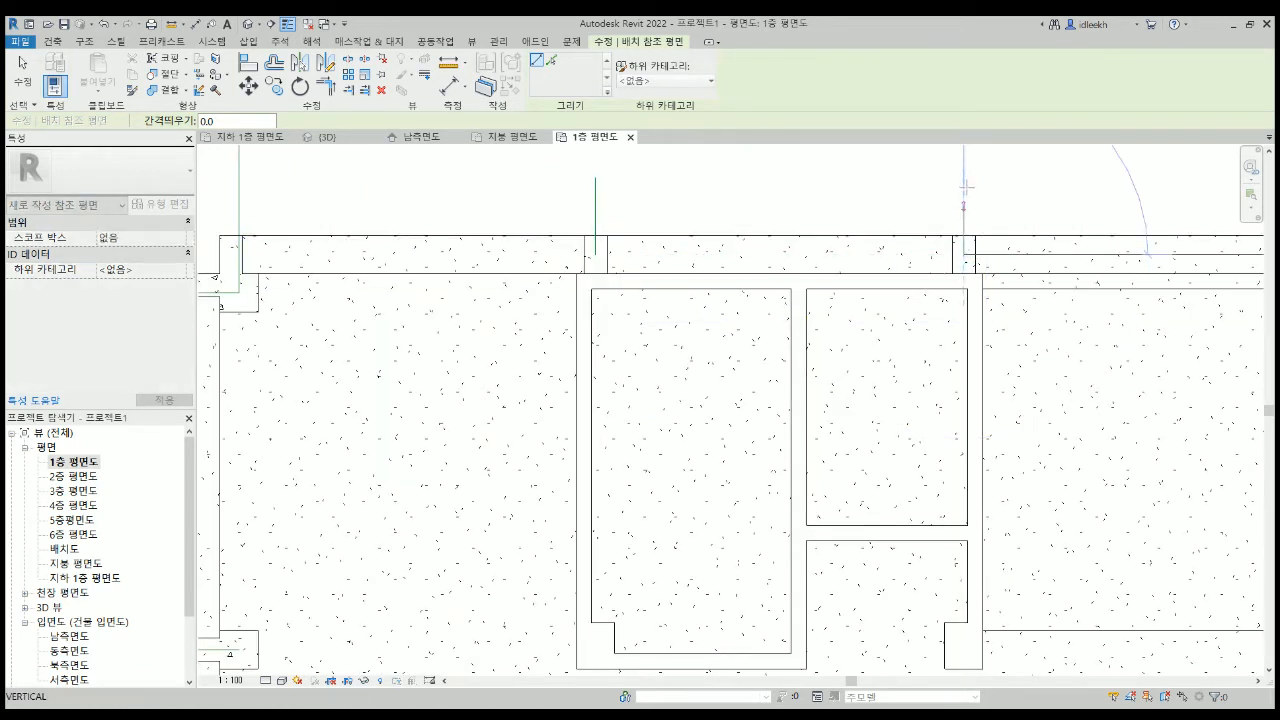
{"action": "left_click", "coordinate": [965, 178]}
{"action": "scroll", "coordinate": [883, 214], "scroll_direction": "down", "scroll_amount": 4}
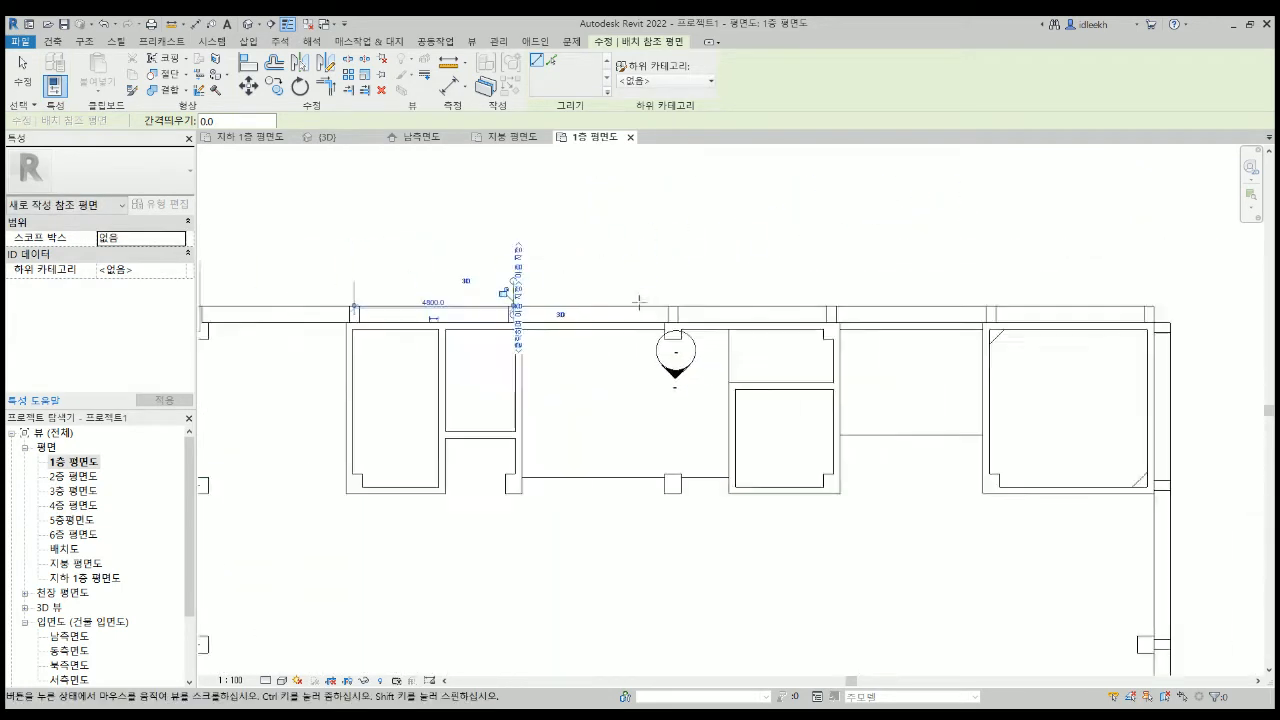
{"action": "scroll", "coordinate": [631, 320], "scroll_direction": "up", "scroll_amount": 1}
{"action": "left_click", "coordinate": [628, 328]}
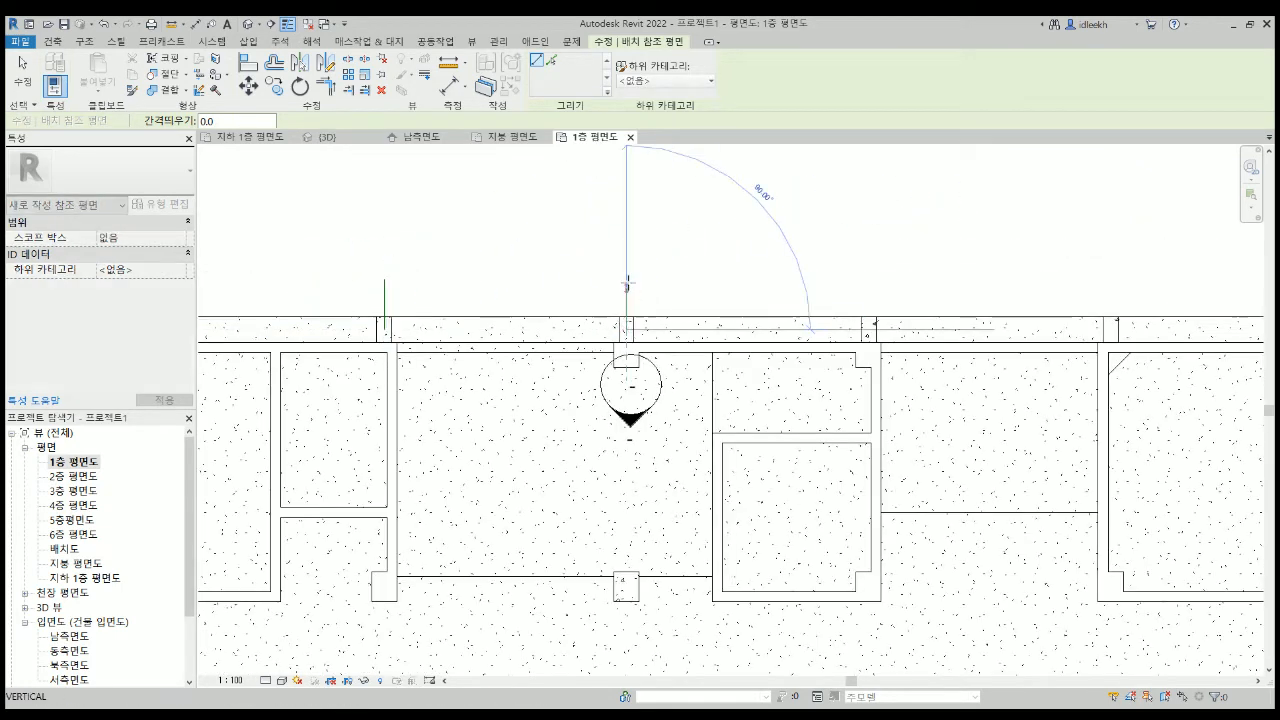
{"action": "left_click", "coordinate": [627, 279]}
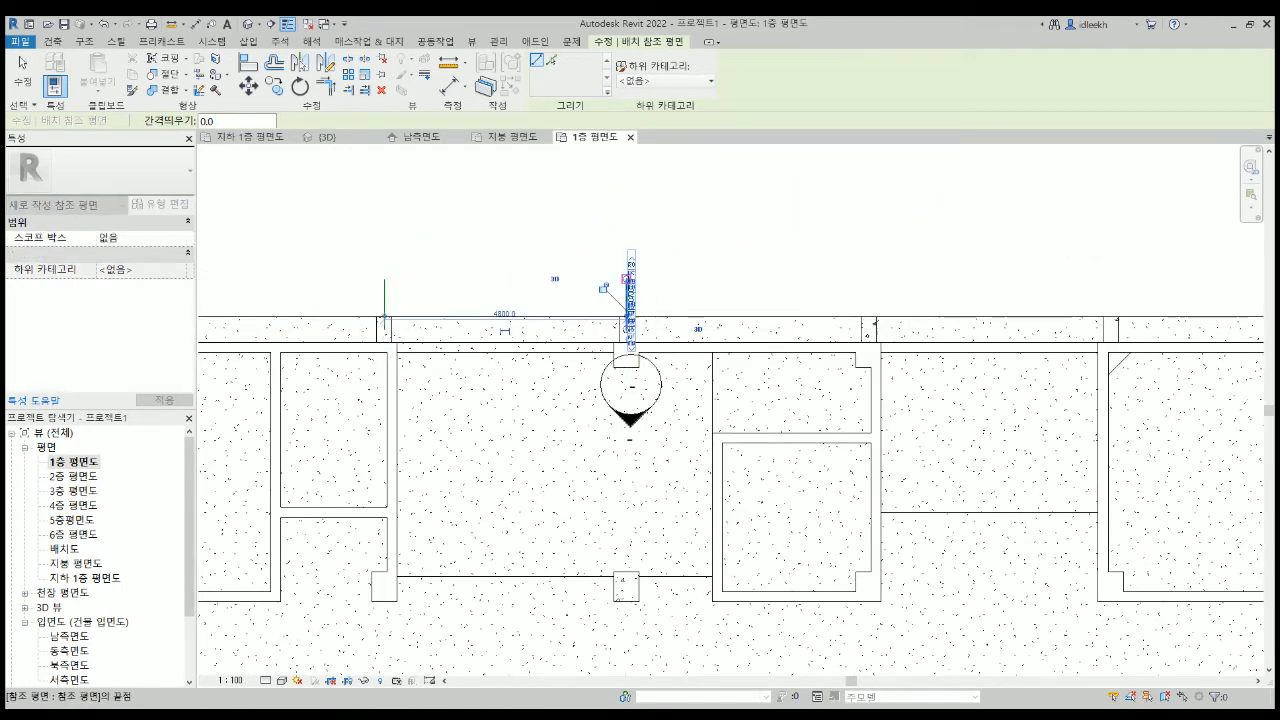
Draw vertical reference planes above the building from the remaining three top-edge beams, ending at the upper-right corner.
{"action": "left_click", "coordinate": [866, 328]}
{"action": "left_click", "coordinate": [866, 283]}
{"action": "middle_click_drag", "start_coordinate": [1110, 328], "coordinate": [740, 358]}
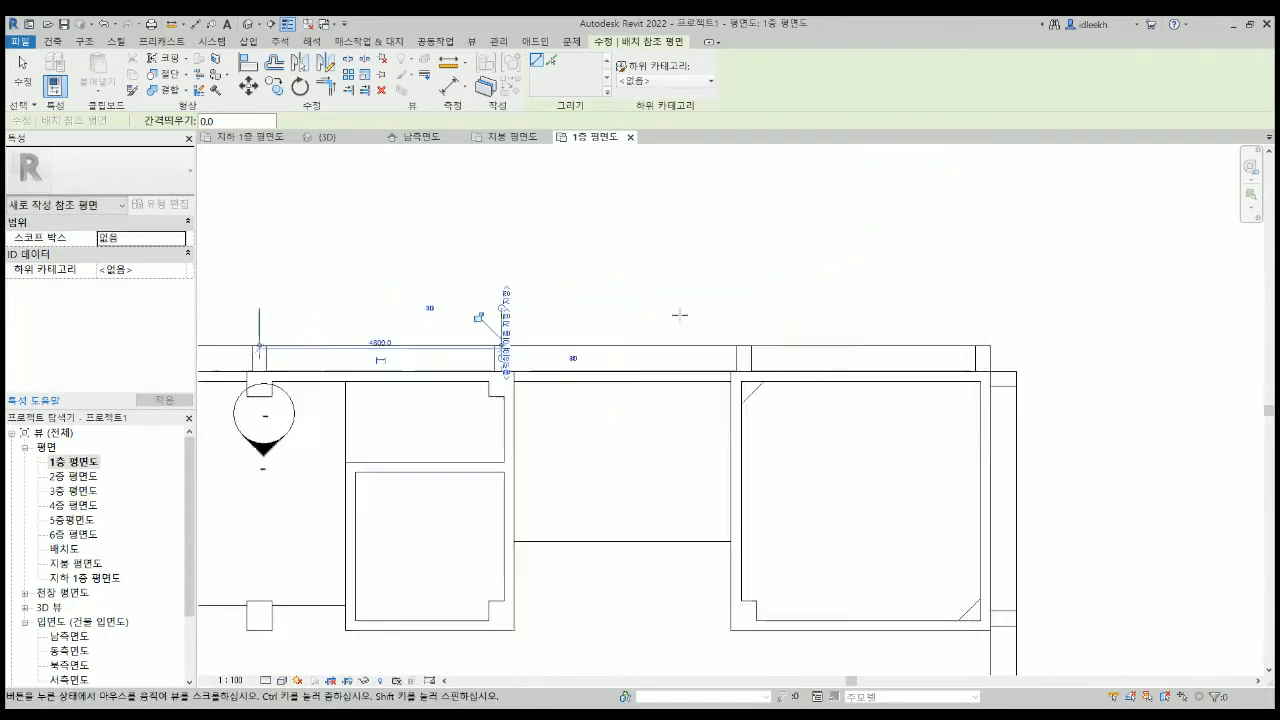
{"action": "left_click", "coordinate": [740, 358]}
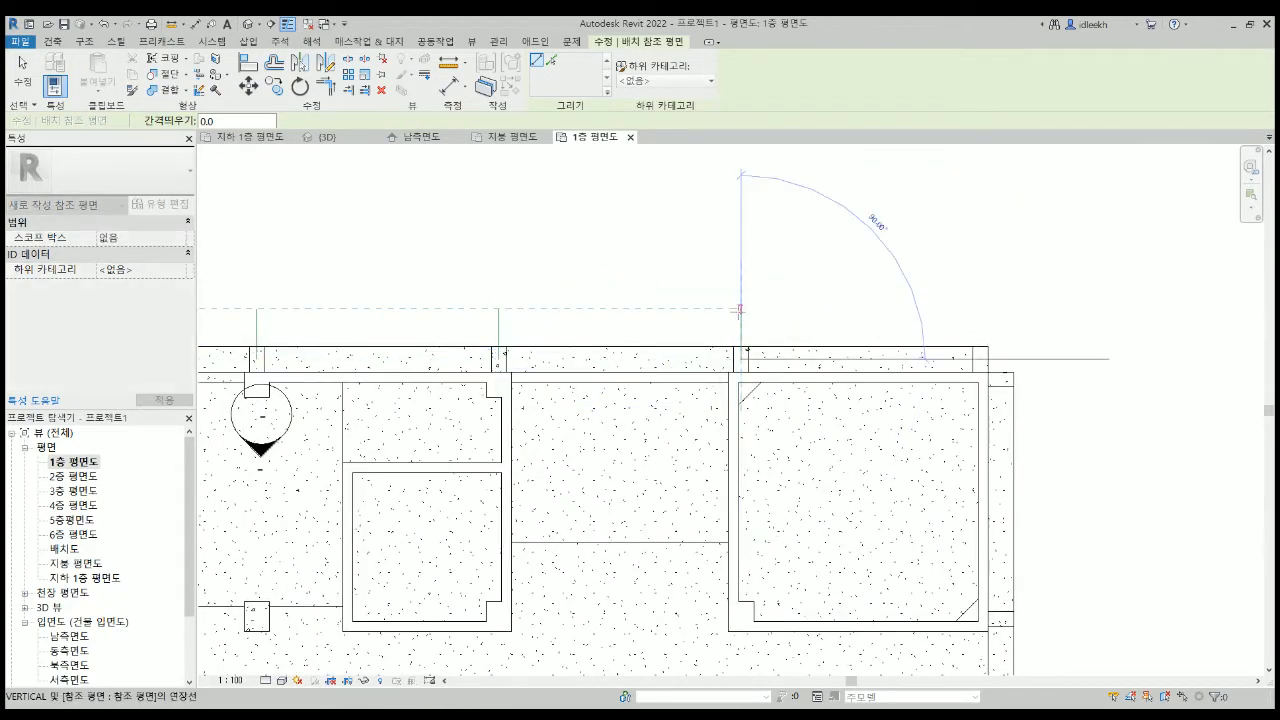
{"action": "left_click", "coordinate": [740, 310]}
{"action": "left_click", "coordinate": [980, 358]}
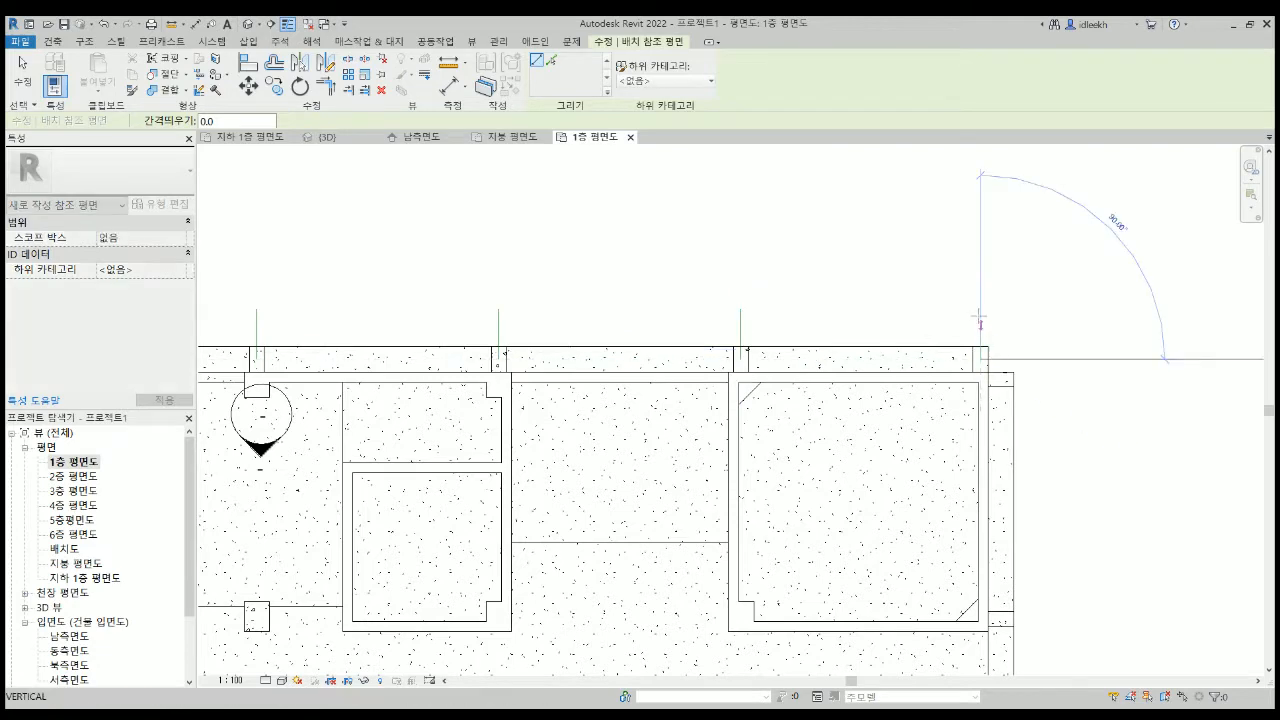
{"action": "left_click", "coordinate": [980, 314]}
{"action": "key", "text": "Escape"}
{"action": "key", "text": "Escape"}
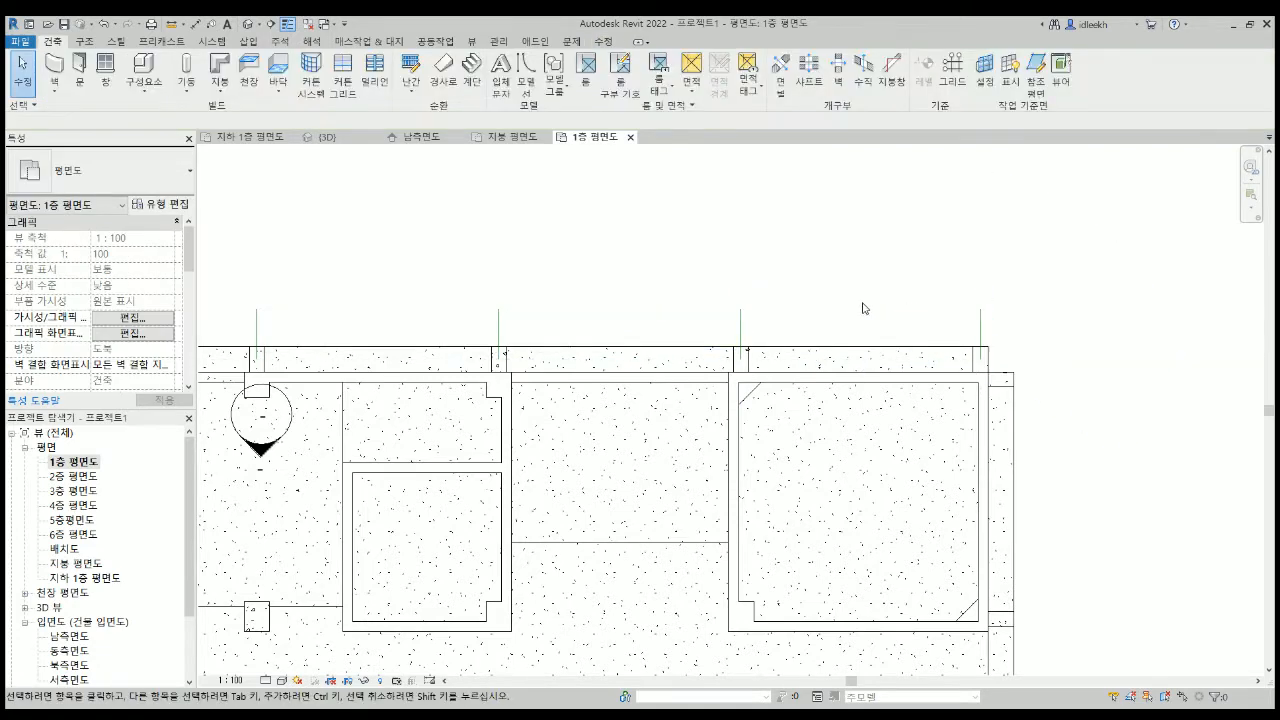
Move grid 1 onto the lowest horizontal reference plane at the lower-left corner column.
{"action": "scroll", "coordinate": [862, 305], "scroll_direction": "down", "scroll_amount": 5}
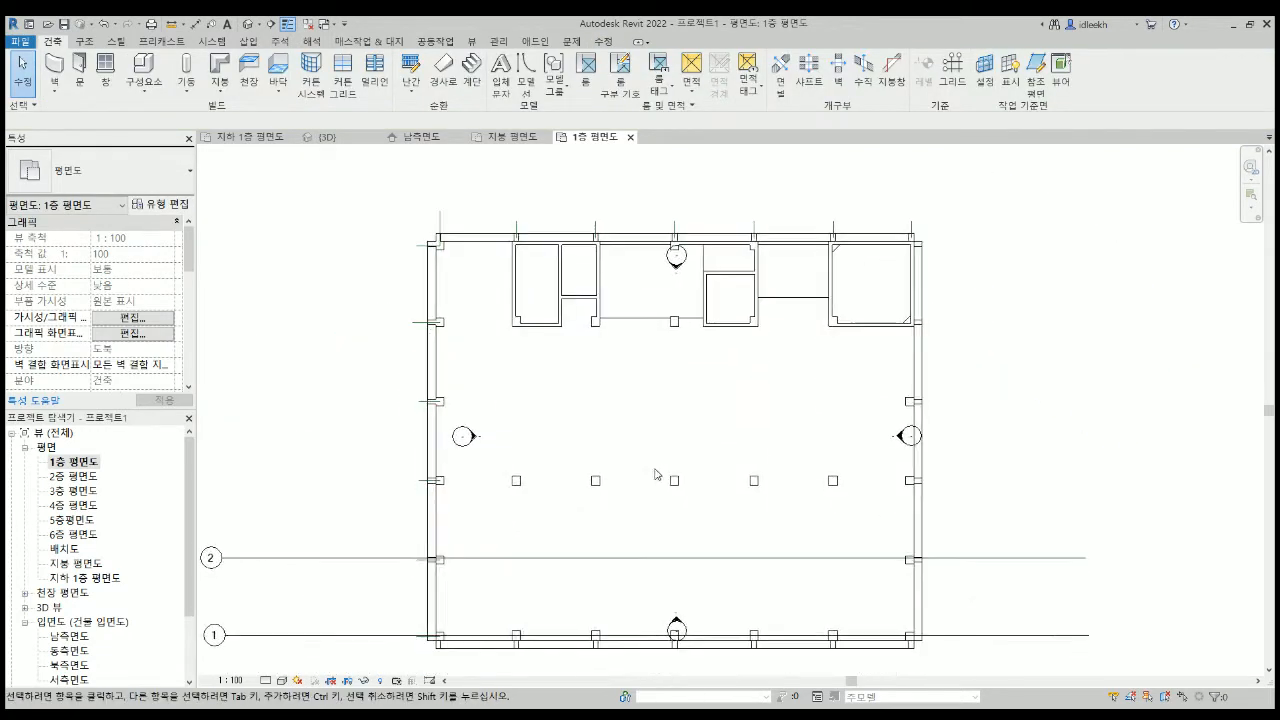
{"action": "scroll", "coordinate": [656, 474], "scroll_direction": "down", "scroll_amount": 1}
{"action": "scroll", "coordinate": [480, 604], "scroll_direction": "up", "scroll_amount": 4}
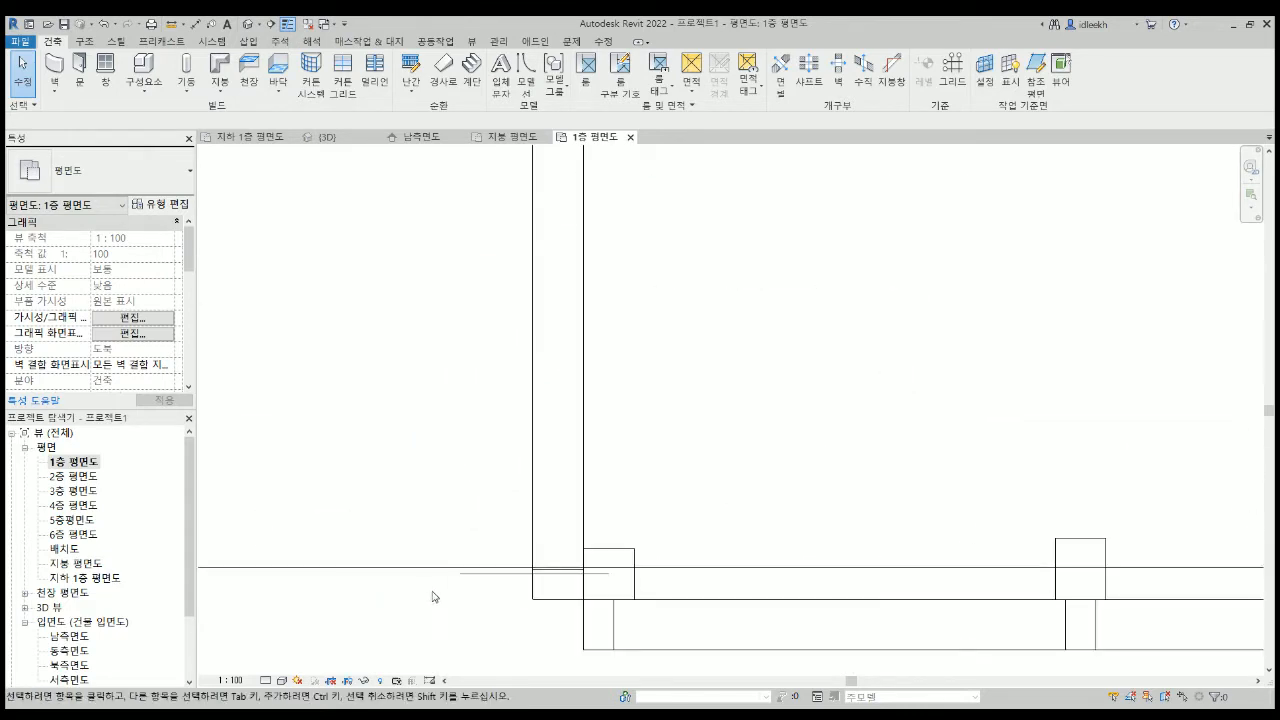
{"action": "left_click", "coordinate": [440, 566]}
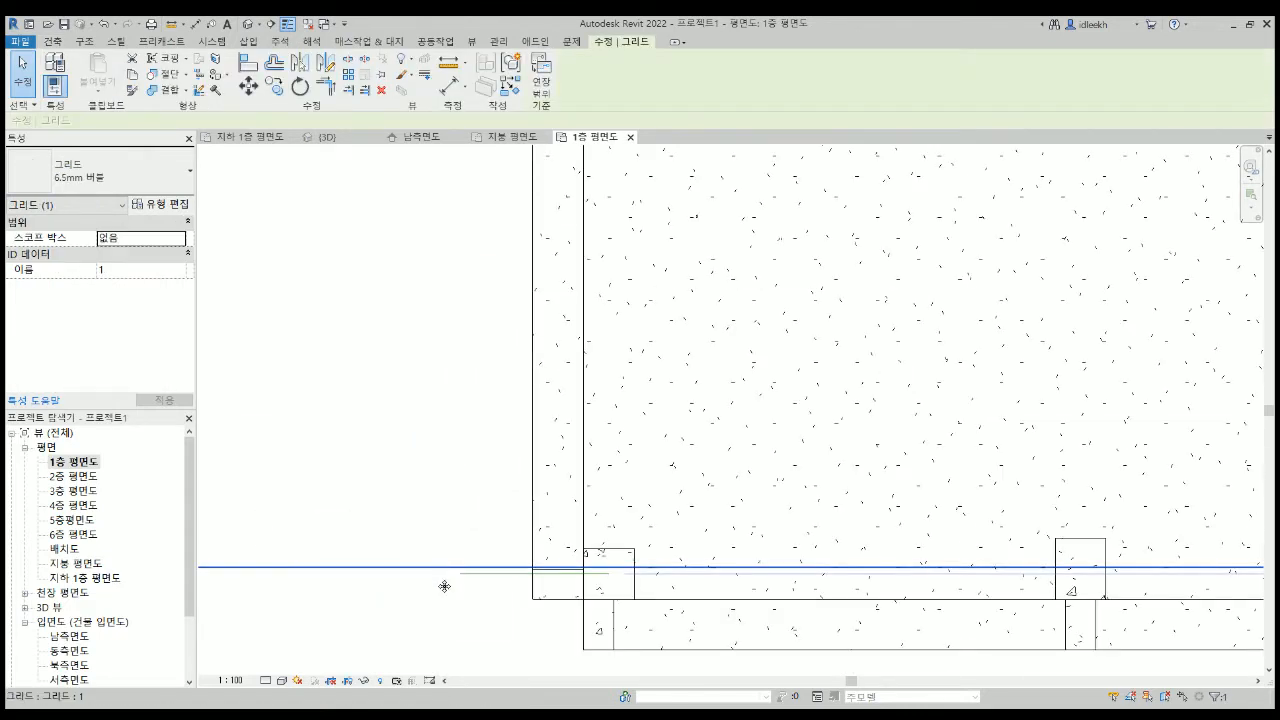
{"action": "scroll", "coordinate": [457, 608], "scroll_direction": "down", "scroll_amount": 2}
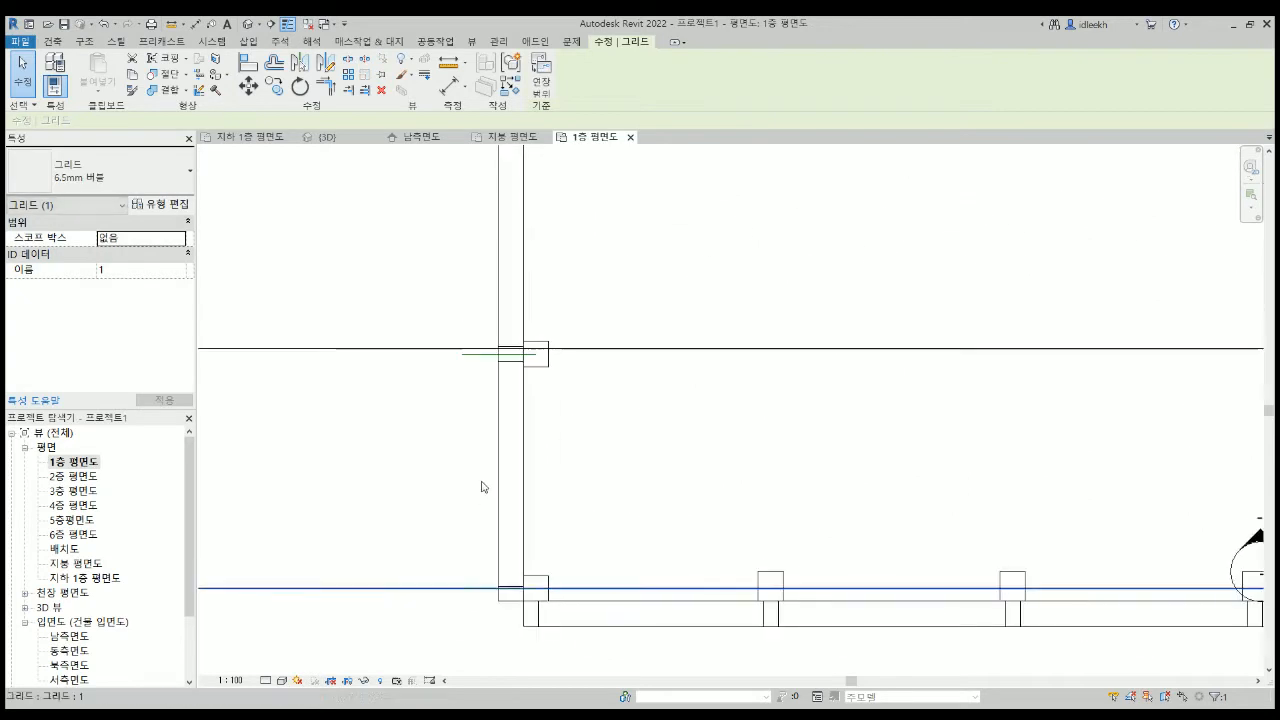
Move grid 2 onto the horizontal reference plane through the second column from the bottom of the left wall.
{"action": "scroll", "coordinate": [423, 365], "scroll_direction": "up", "scroll_amount": 4}
{"action": "left_click", "coordinate": [445, 332]}
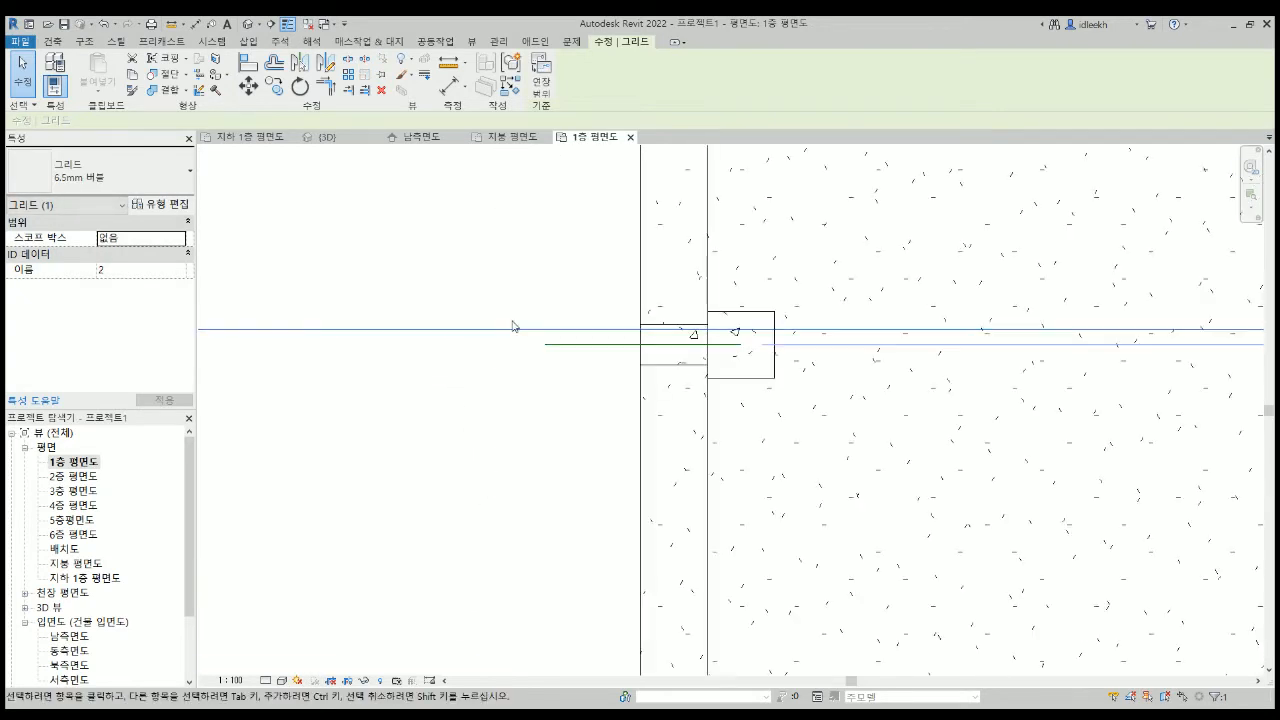
{"action": "left_click_drag", "start_coordinate": [518, 356], "coordinate": [520, 349]}
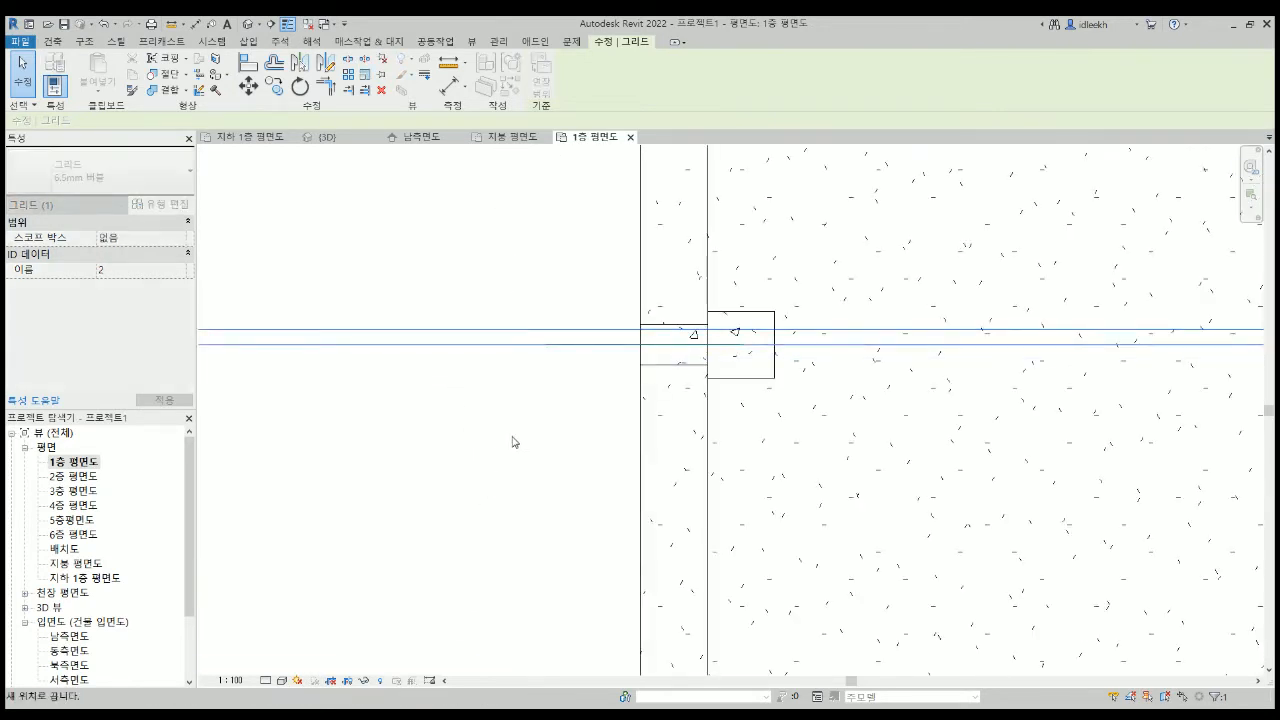
{"action": "left_click_drag", "start_coordinate": [513, 441], "coordinate": [514, 436]}
{"action": "scroll", "coordinate": [514, 434], "scroll_direction": "down", "scroll_amount": 5}
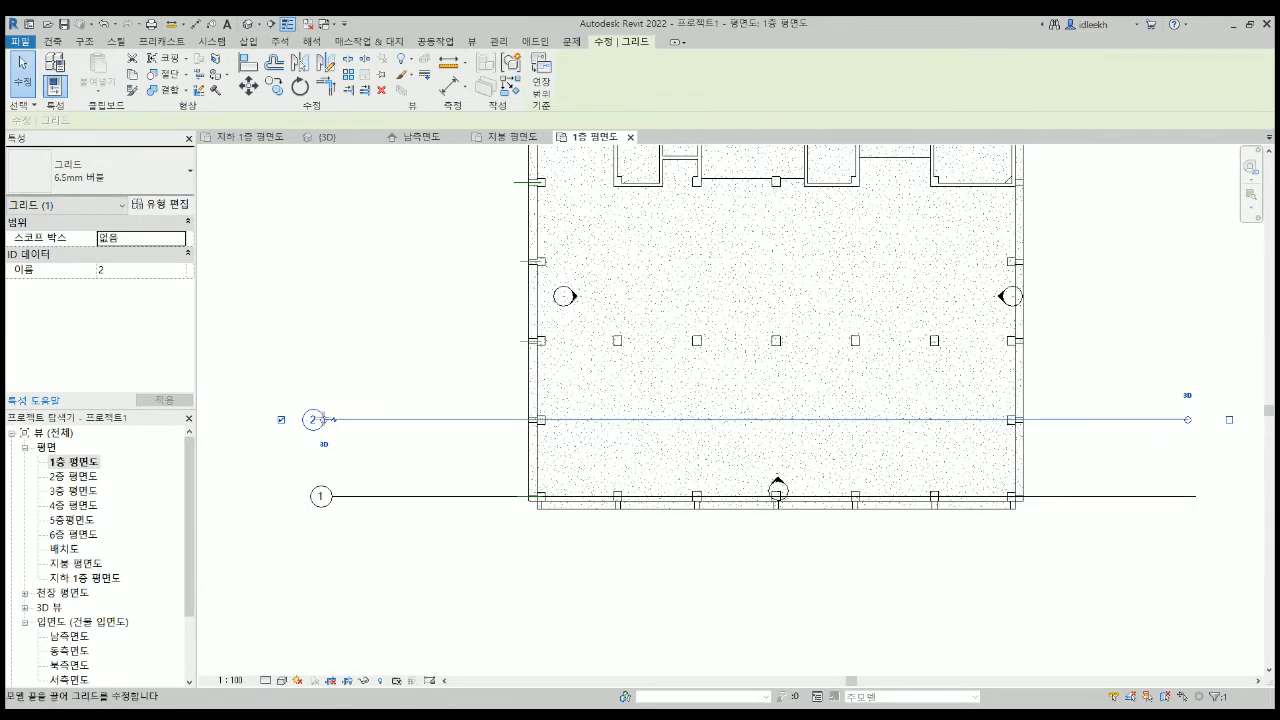
Align both ends of grid 2 with the ends of grid 1.
{"action": "left_click_drag", "start_coordinate": [333, 427], "coordinate": [354, 461]}
{"action": "scroll", "coordinate": [354, 461], "scroll_direction": "down", "scroll_amount": 3}
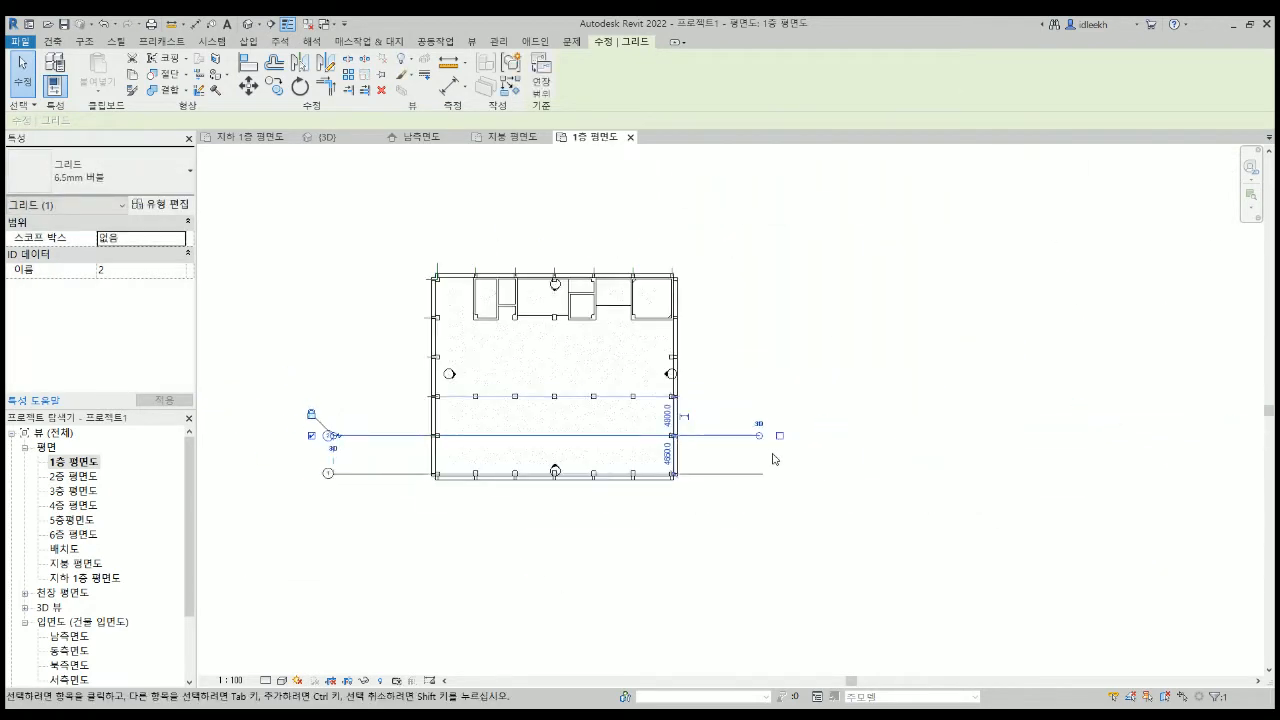
{"action": "scroll", "coordinate": [740, 415], "scroll_direction": "up", "scroll_amount": 4}
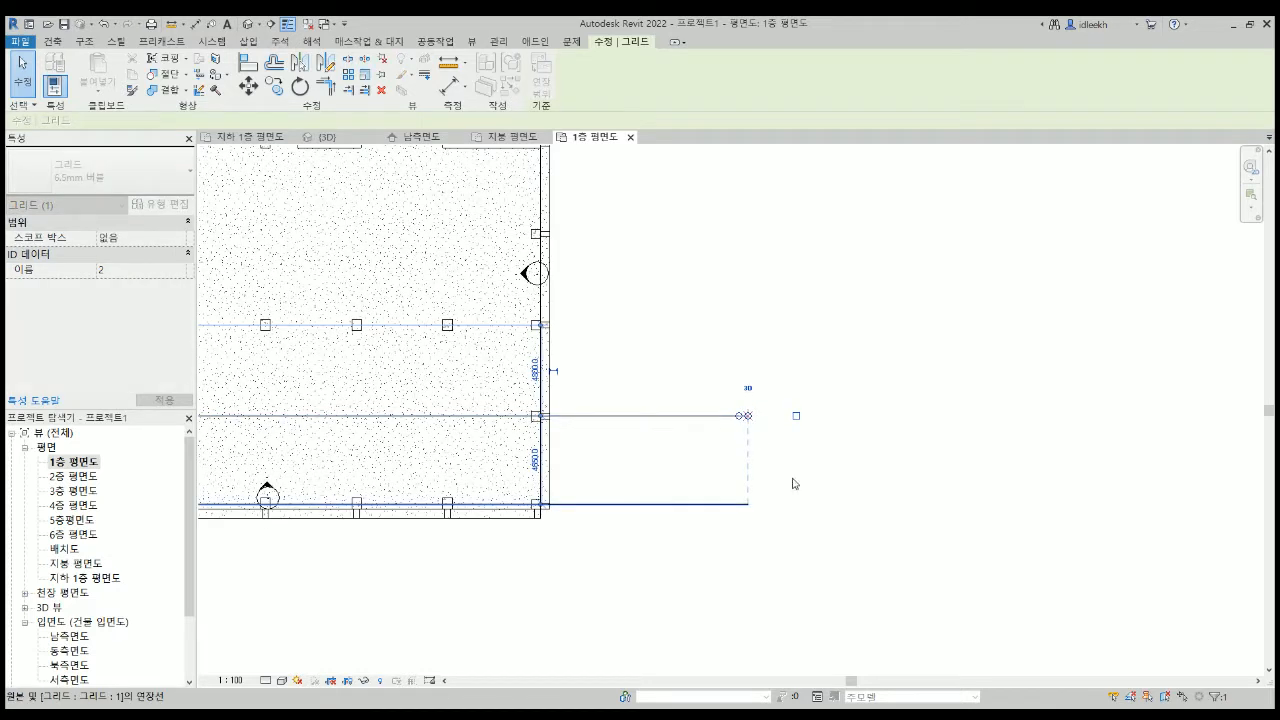
{"action": "left_click", "coordinate": [824, 460]}
{"action": "scroll", "coordinate": [824, 460], "scroll_direction": "down", "scroll_amount": 3}
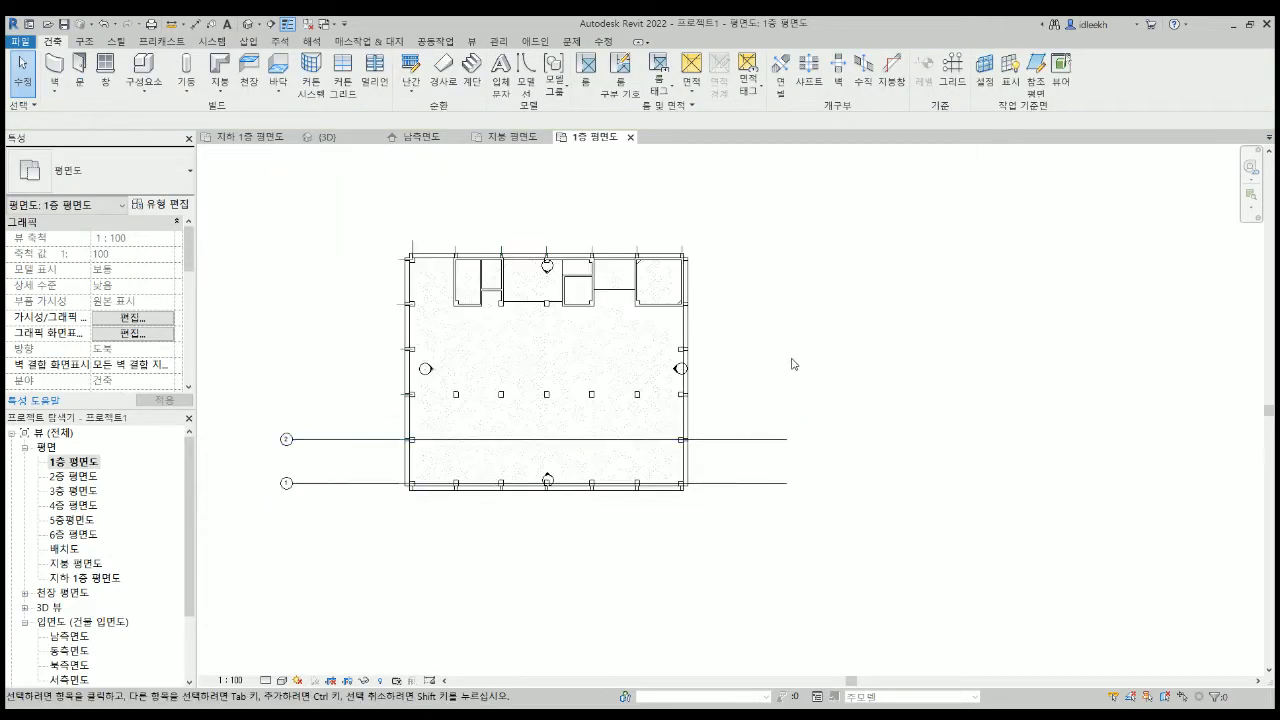
{"action": "left_click", "coordinate": [948, 80]}
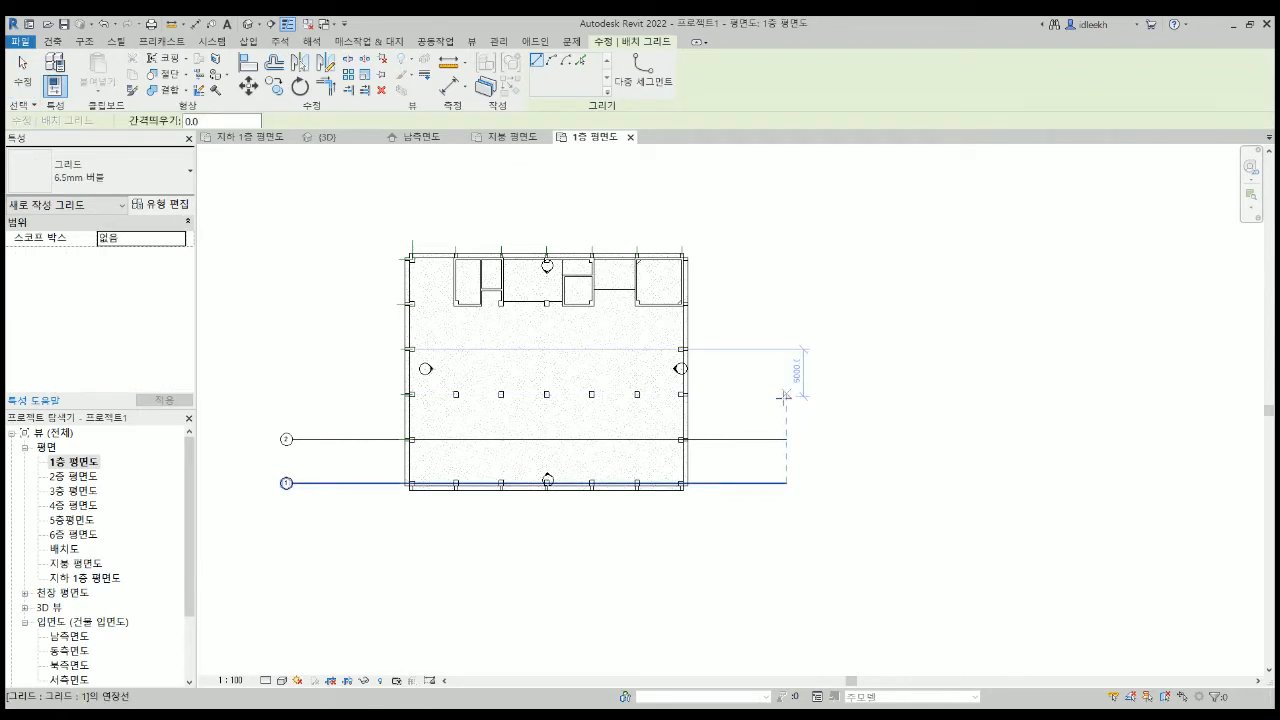
{"action": "left_click", "coordinate": [787, 404]}
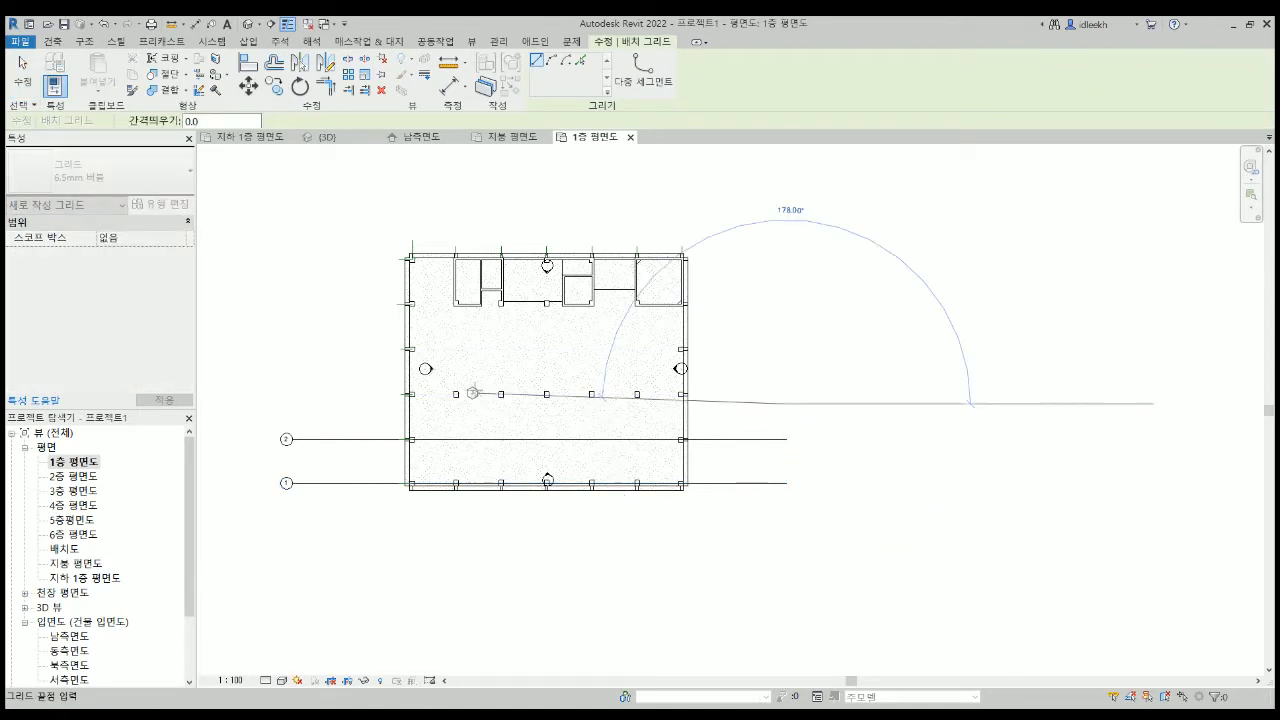
{"action": "key", "text": "Escape"}
{"action": "key", "text": "Escape"}
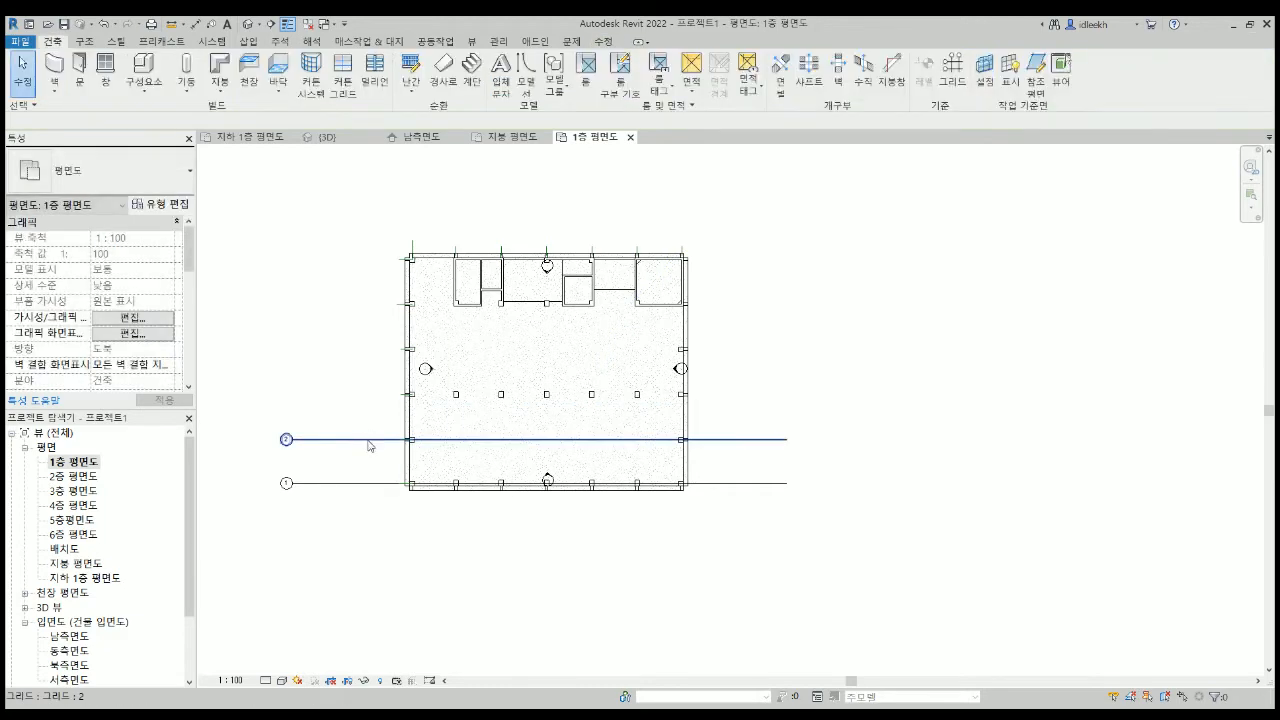
Copy grid 2 upward onto the horizontal reference planes of the third and fourth columns from the bottom.
{"action": "scroll", "coordinate": [366, 446], "scroll_direction": "up", "scroll_amount": 3}
{"action": "left_click", "coordinate": [391, 440]}
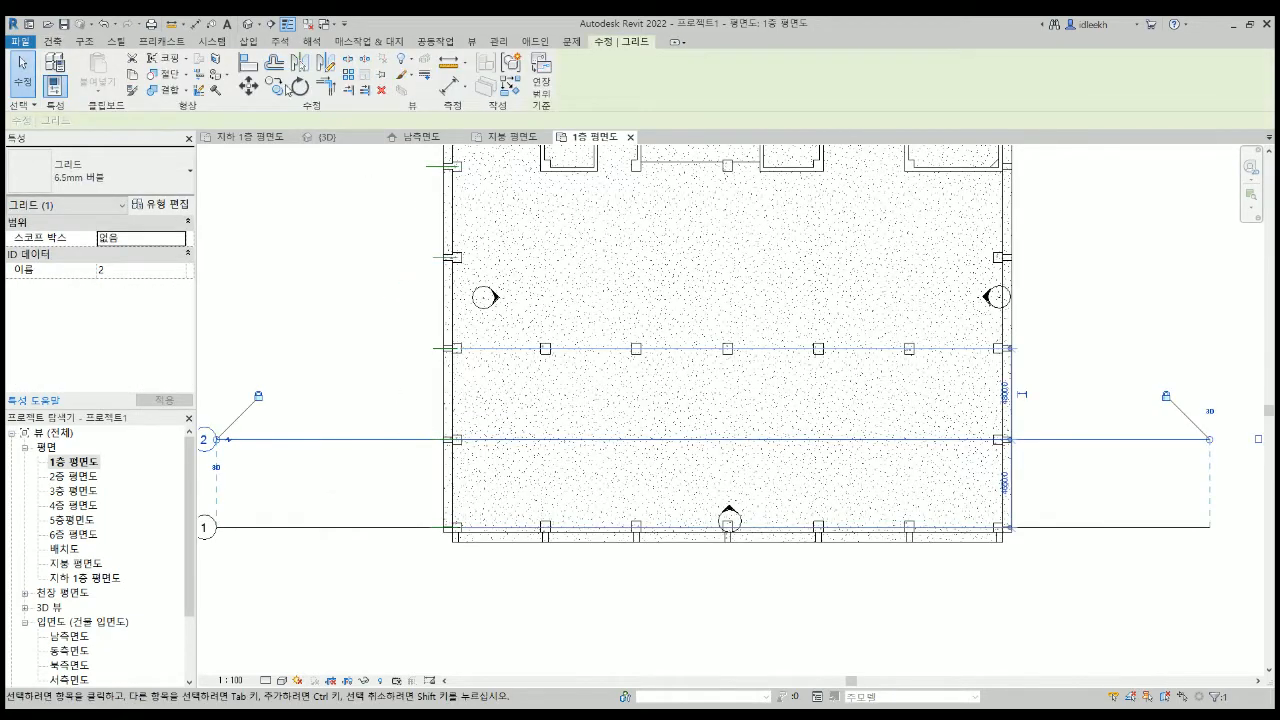
{"action": "key", "text": "c"}
{"action": "key", "text": "o"}
{"action": "scroll", "coordinate": [466, 449], "scroll_direction": "up", "scroll_amount": 4}
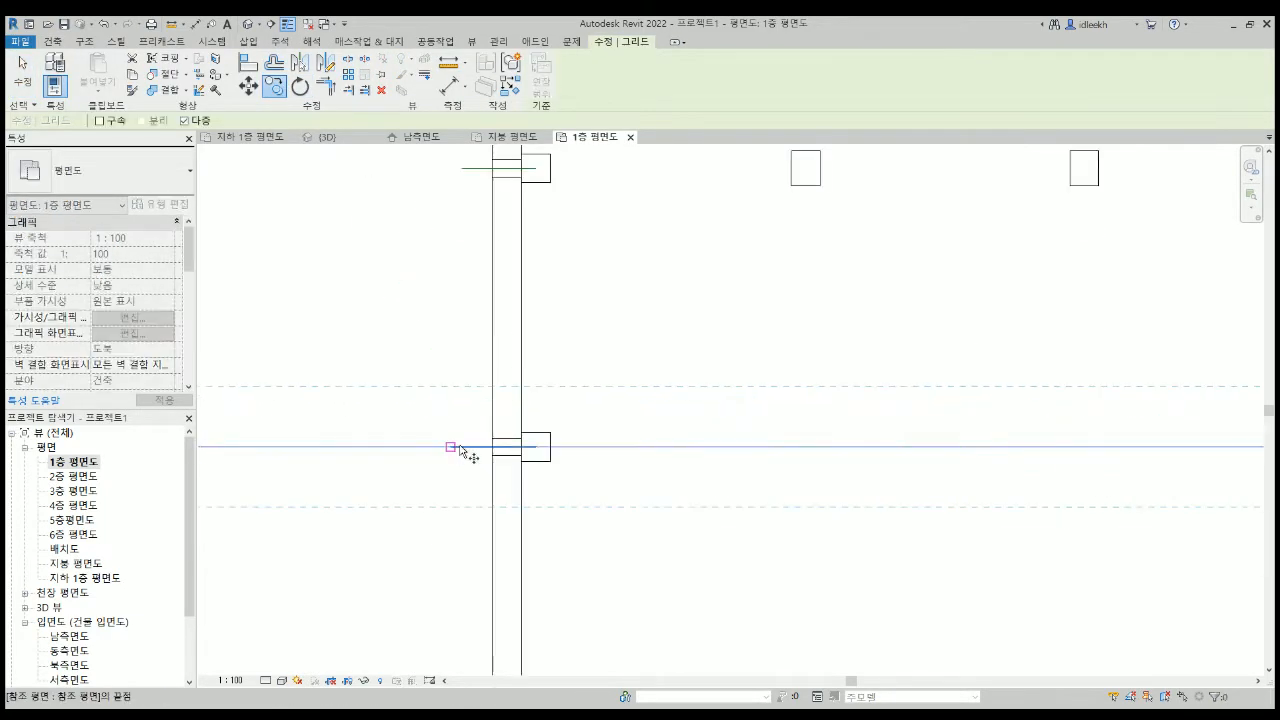
{"action": "left_click", "coordinate": [466, 446]}
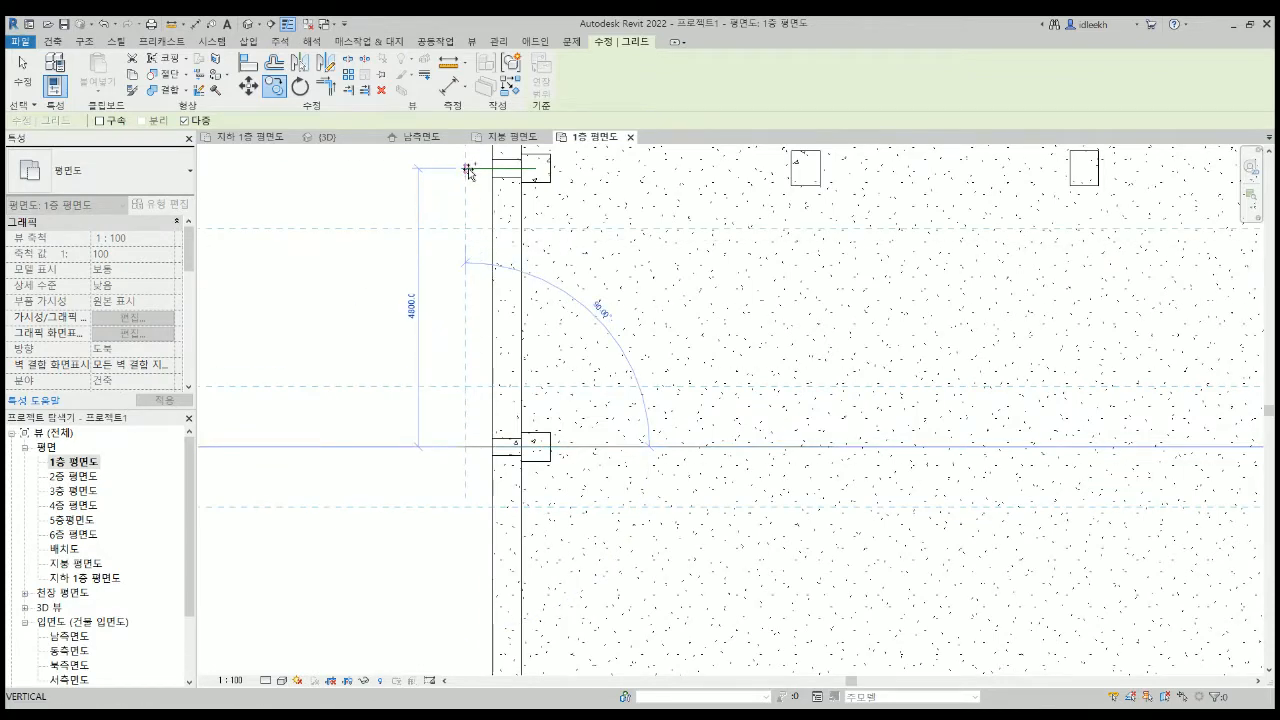
{"action": "scroll", "coordinate": [467, 171], "scroll_direction": "down", "scroll_amount": 4}
{"action": "scroll", "coordinate": [479, 234], "scroll_direction": "up", "scroll_amount": 2}
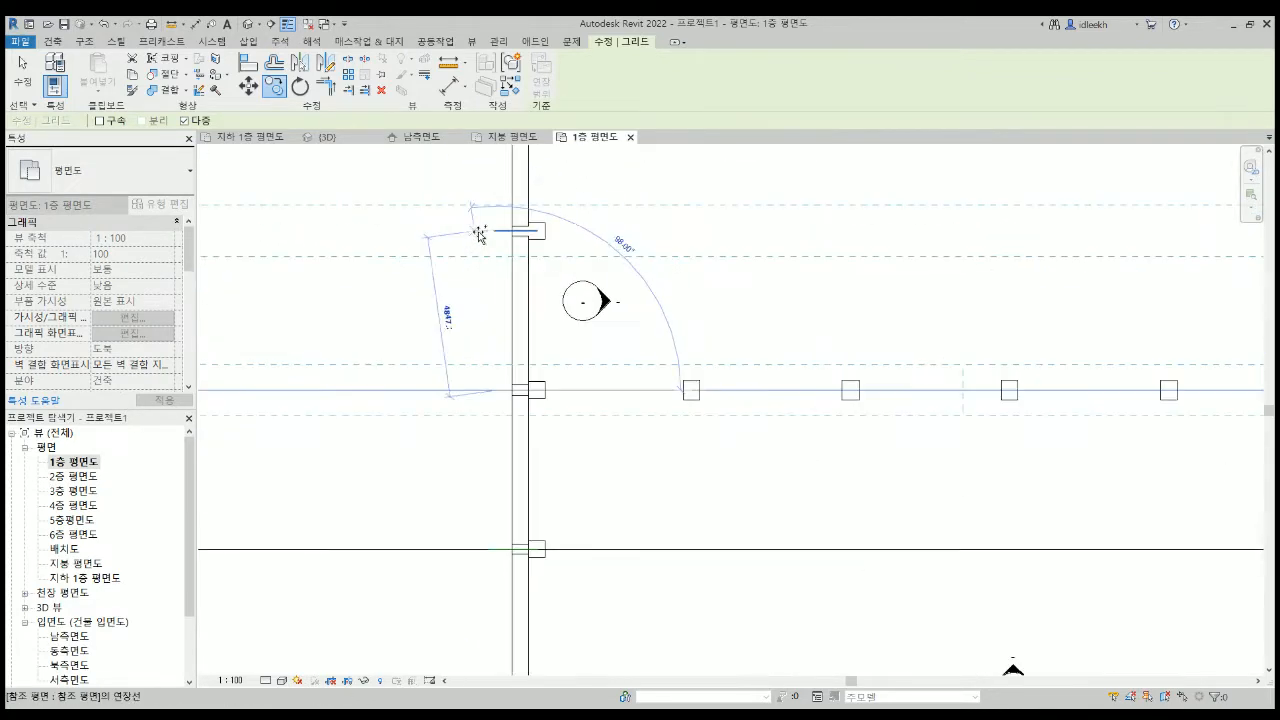
{"action": "scroll", "coordinate": [490, 232], "scroll_direction": "up", "scroll_amount": 2}
{"action": "scroll", "coordinate": [508, 330], "scroll_direction": "down", "scroll_amount": 3}
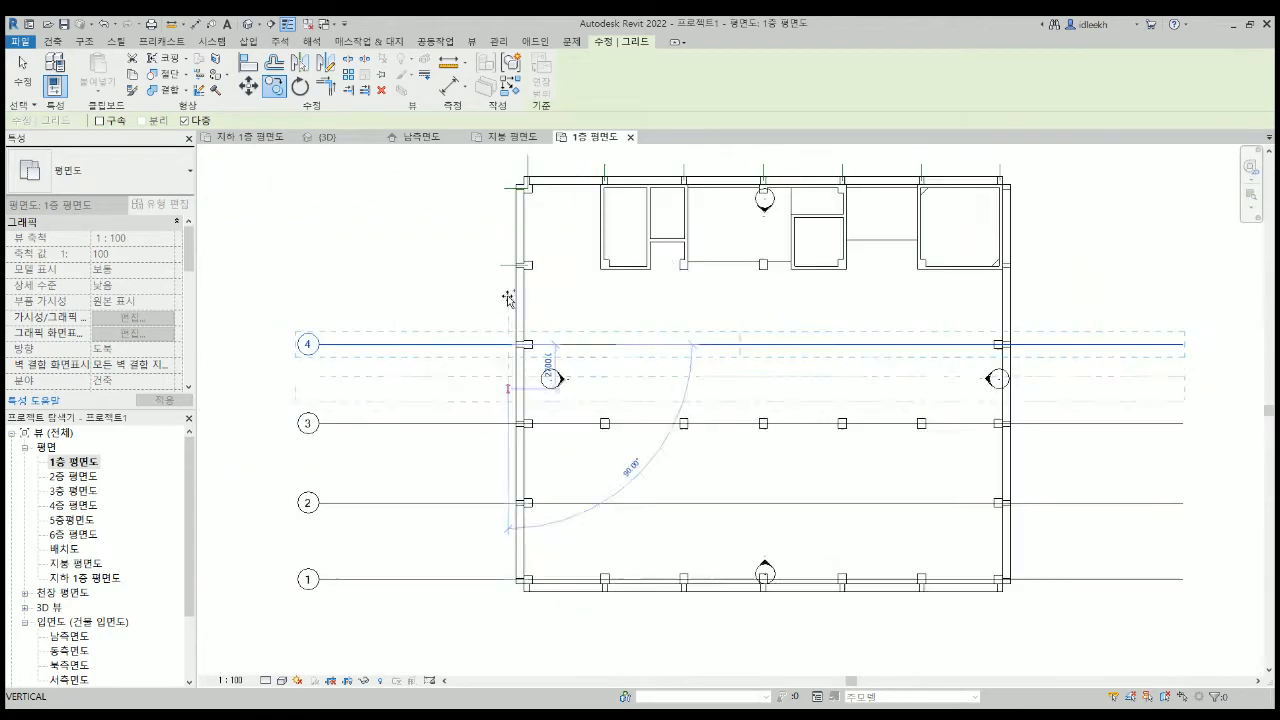
Place further copies of the horizontal grid on the reference planes of the fifth column and the upper-left corner column.
{"action": "scroll", "coordinate": [508, 298], "scroll_direction": "up", "scroll_amount": 4}
{"action": "scroll", "coordinate": [495, 425], "scroll_direction": "down", "scroll_amount": 3}
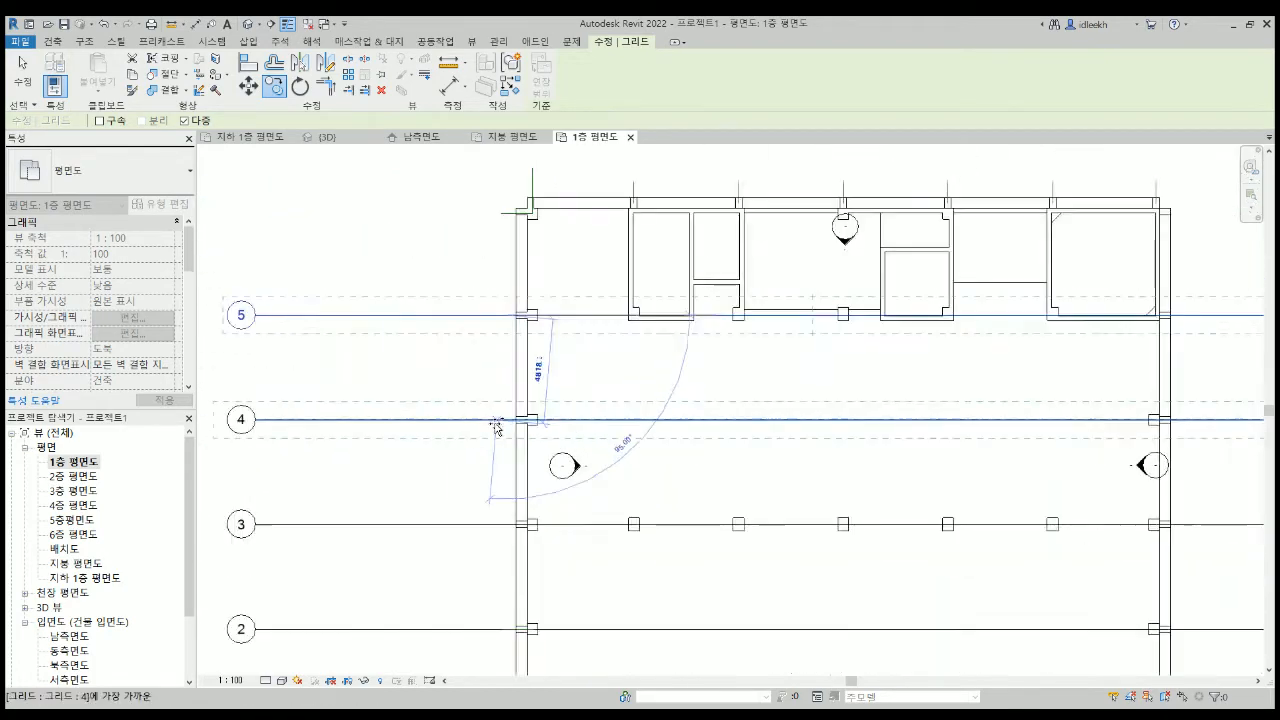
{"action": "scroll", "coordinate": [495, 425], "scroll_direction": "down", "scroll_amount": 3}
{"action": "scroll", "coordinate": [505, 275], "scroll_direction": "up", "scroll_amount": 5}
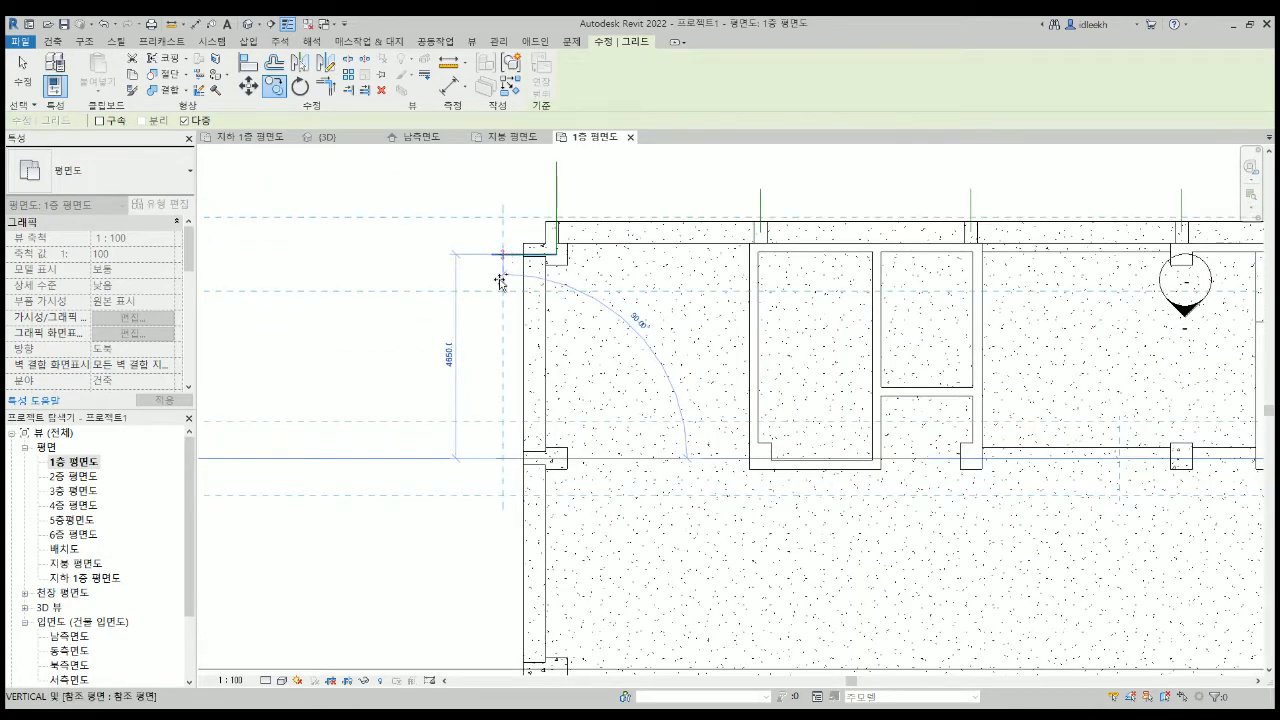
{"action": "left_click", "coordinate": [500, 282]}
{"action": "key", "text": "Escape"}
{"action": "key", "text": "Escape"}
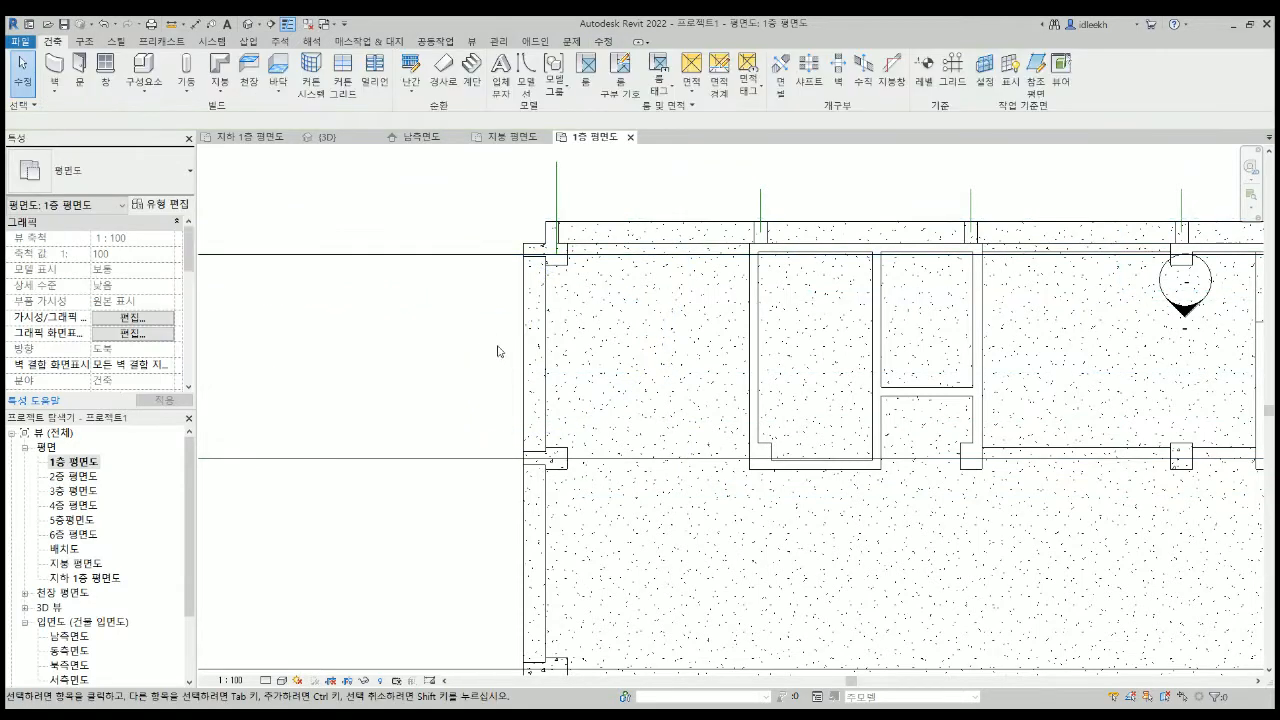
Draw a vertical grid just inside the left wall, from below the building up past its upper edge.
{"action": "left_click", "coordinate": [952, 70]}
{"action": "scroll", "coordinate": [605, 258], "scroll_direction": "down", "scroll_amount": 5}
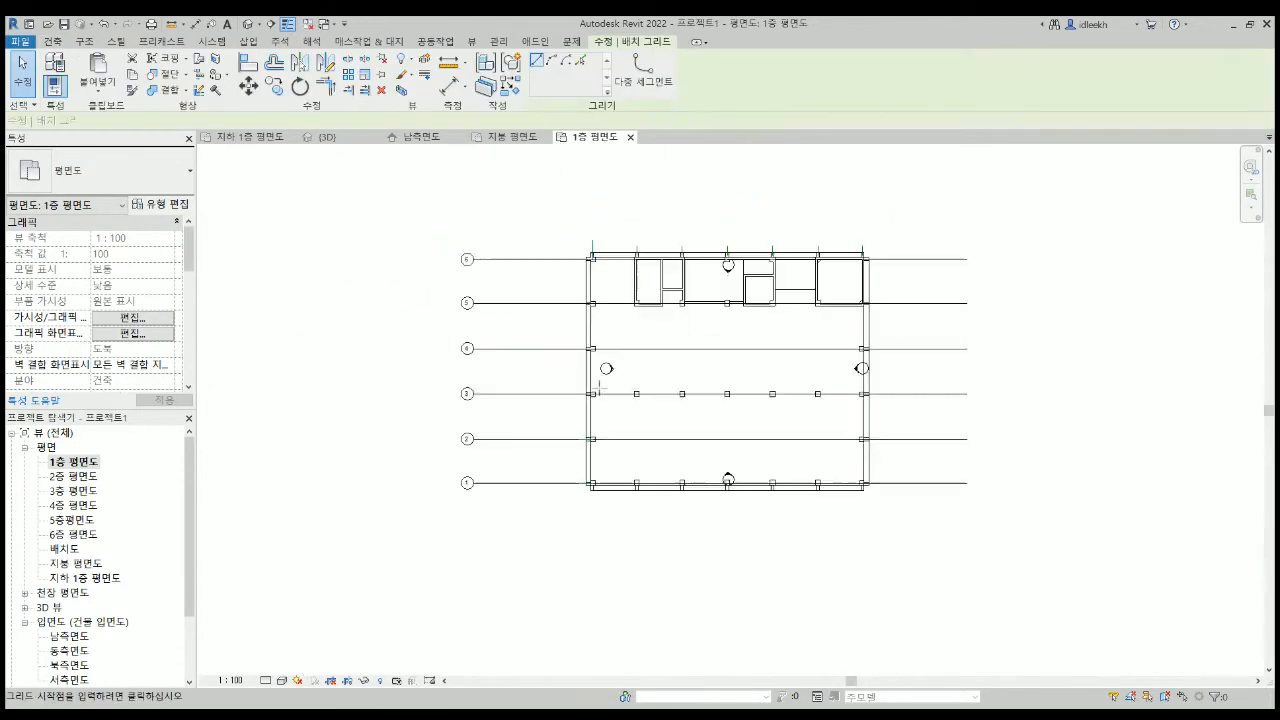
{"action": "left_click", "coordinate": [605, 535]}
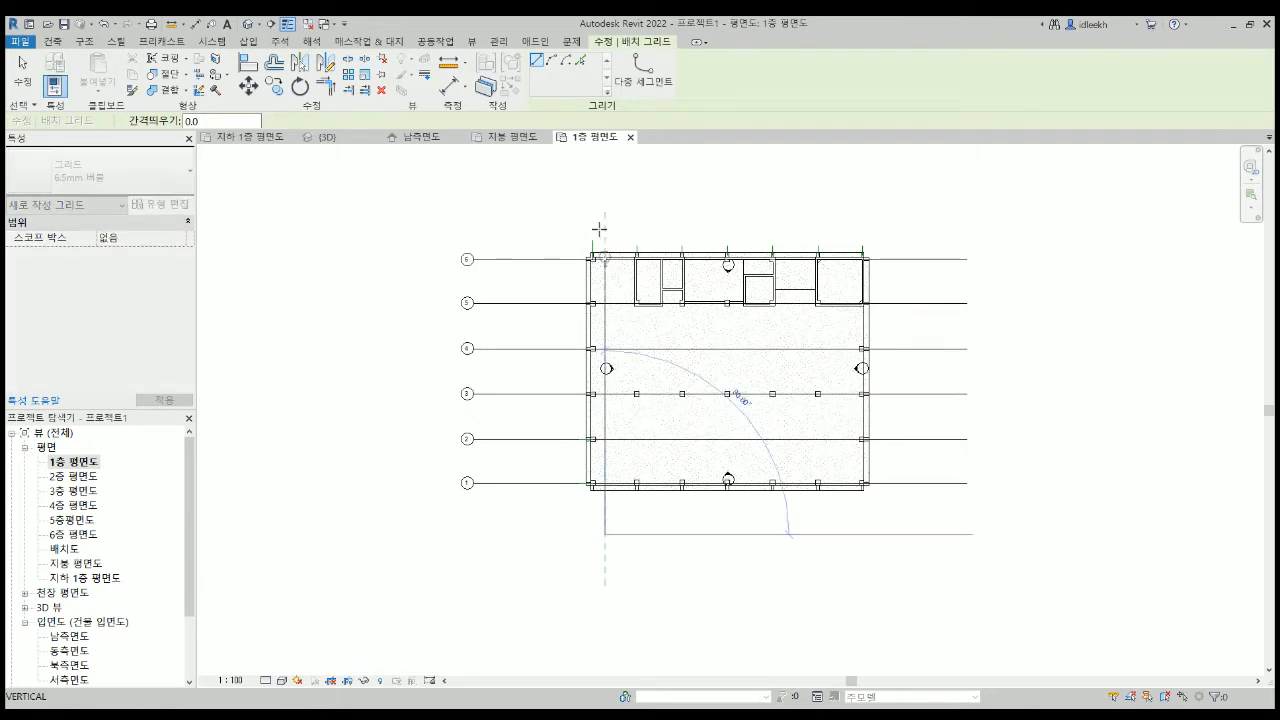
{"action": "left_click", "coordinate": [605, 187]}
{"action": "key", "text": "Escape"}
{"action": "key", "text": "Escape"}
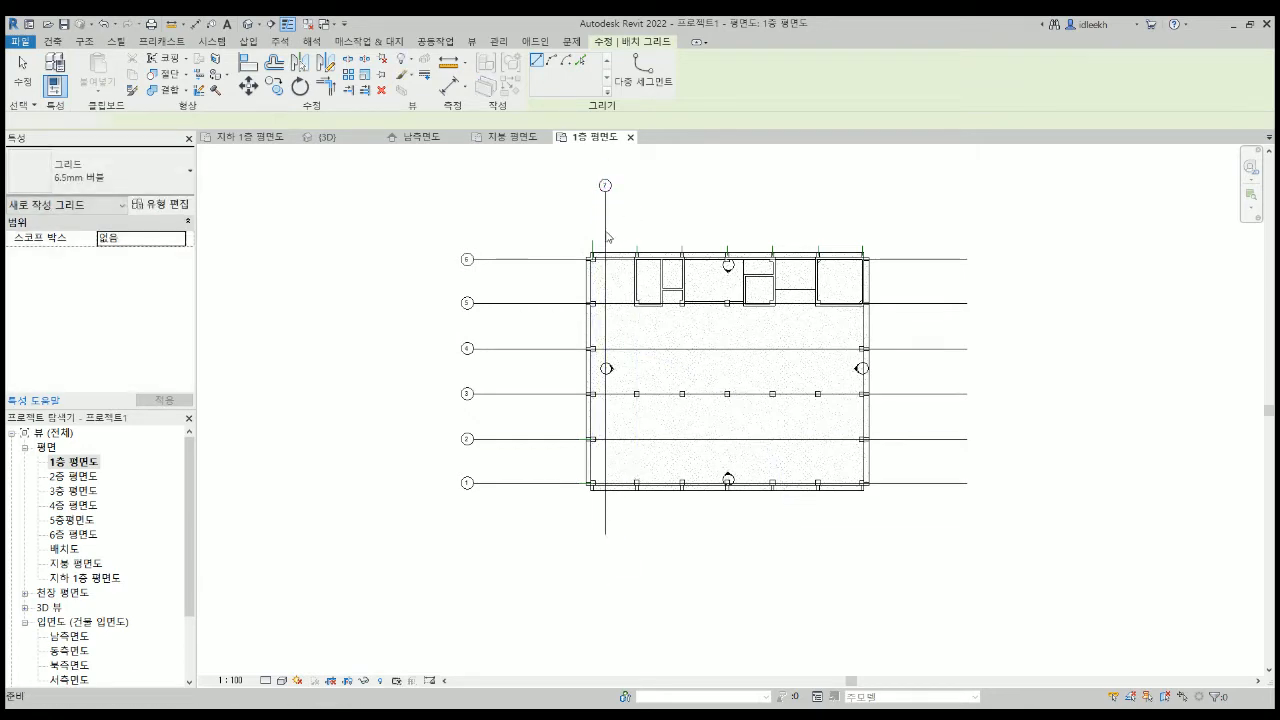
Move the vertical grid onto the leftmost vertical reference plane at the upper-left corner column.
{"action": "scroll", "coordinate": [605, 225], "scroll_direction": "up", "scroll_amount": 4}
{"action": "left_click", "coordinate": [611, 265]}
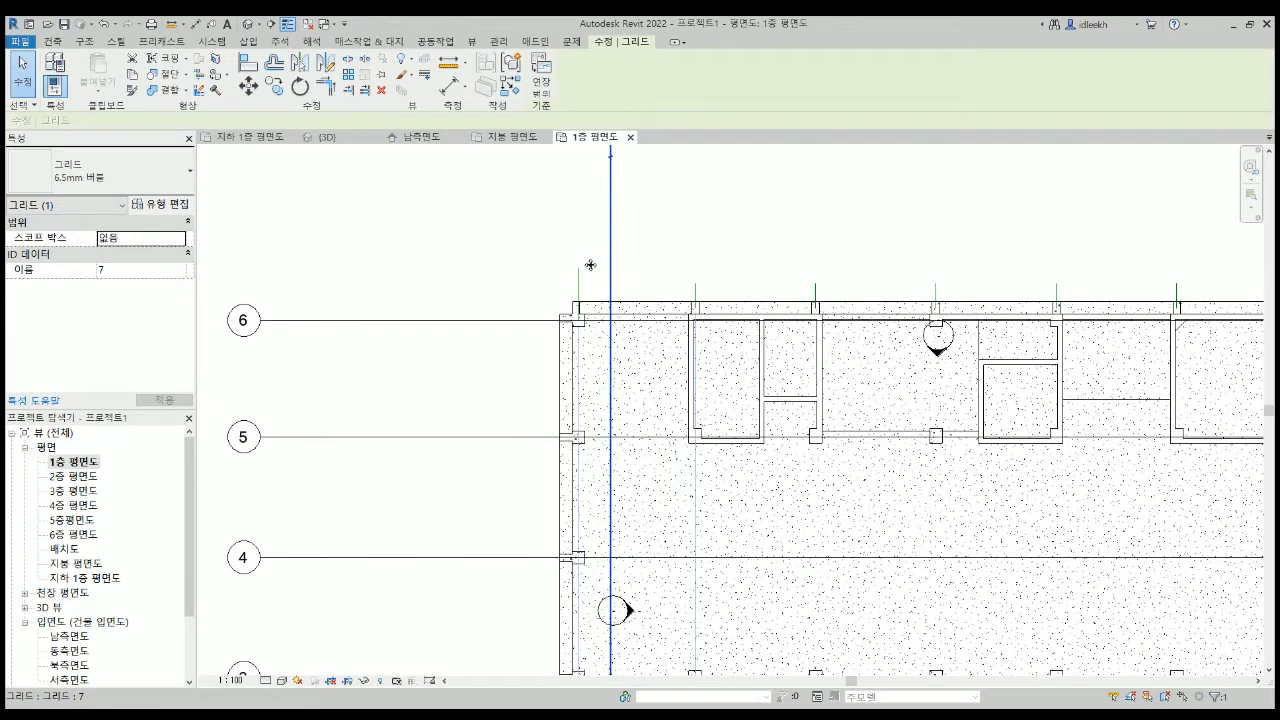
{"action": "mouse_move", "coordinate": [590, 265]}
{"action": "left_mouse_down"}
{"action": "mouse_move", "coordinate": [580, 271]}
{"action": "mouse_move", "coordinate": [602, 276]}
{"action": "left_mouse_up"}
{"action": "scroll", "coordinate": [640, 246], "scroll_direction": "down", "scroll_amount": 4}
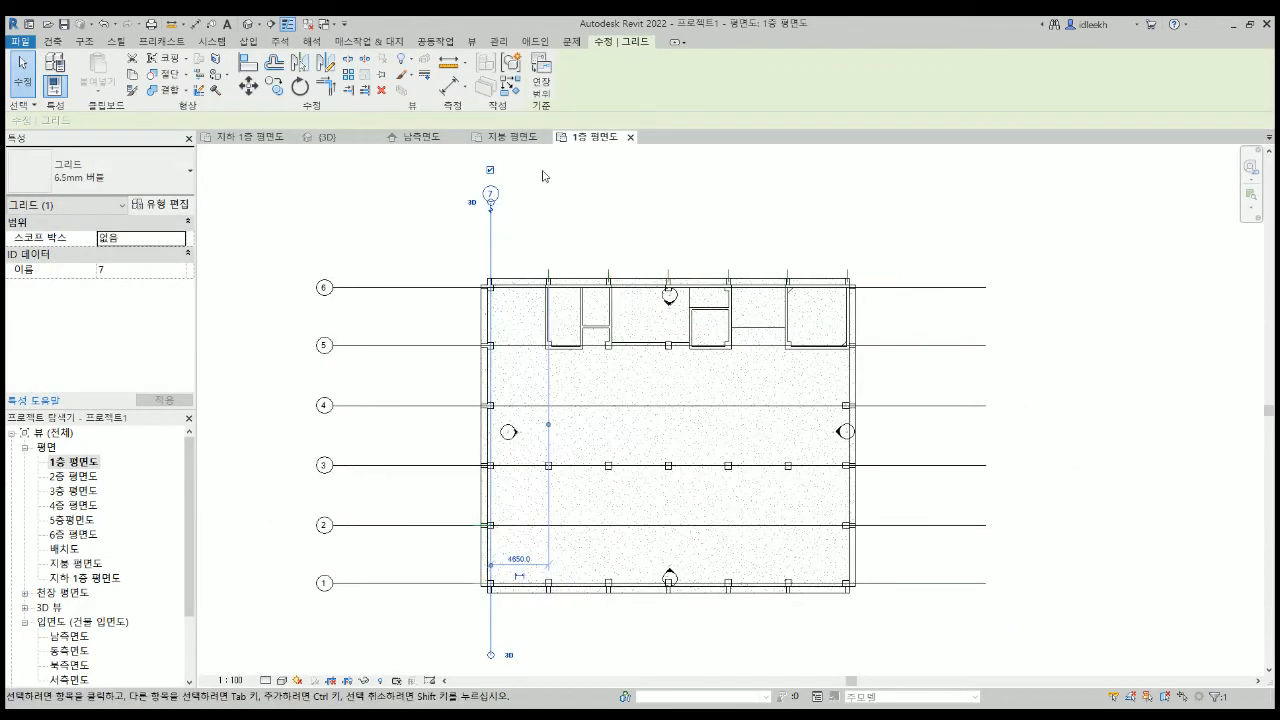
Copy vertical grid 7 onto the vertical reference planes of the second and third columns from the left.
{"action": "left_click", "coordinate": [275, 86]}
{"action": "scroll", "coordinate": [490, 271], "scroll_direction": "up", "scroll_amount": 3}
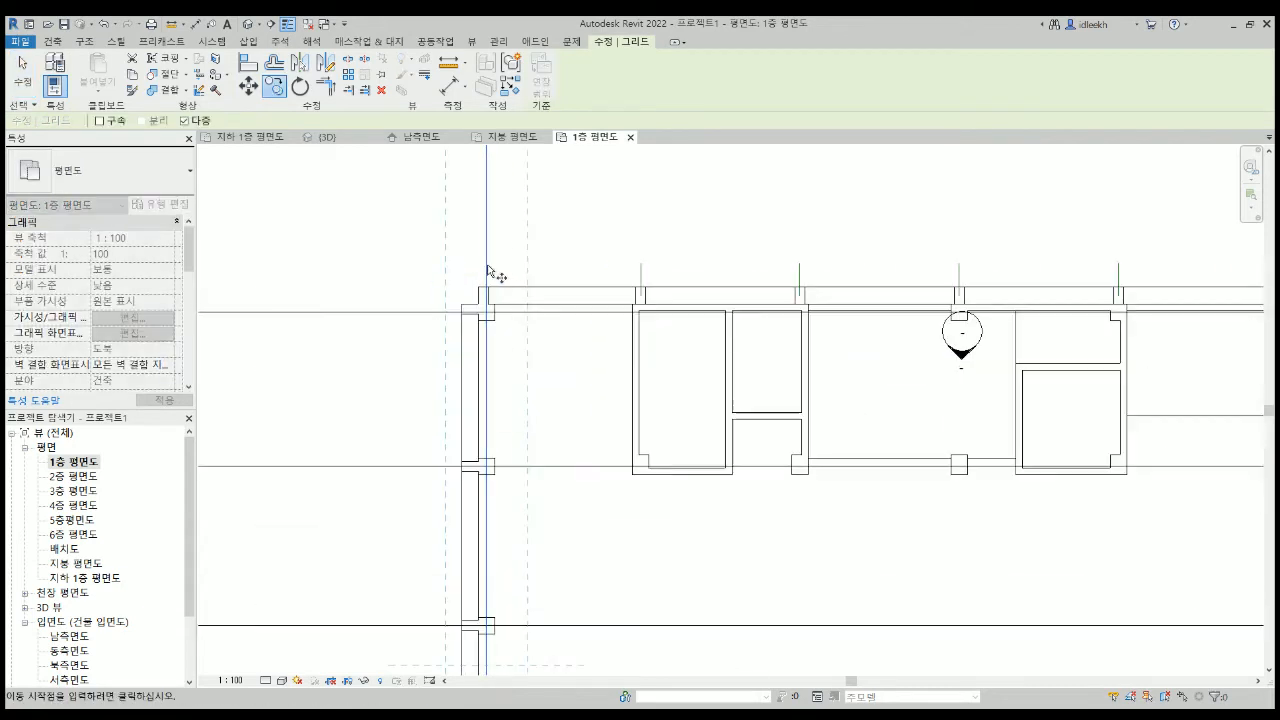
{"action": "left_click", "coordinate": [487, 269]}
{"action": "left_click", "coordinate": [640, 270]}
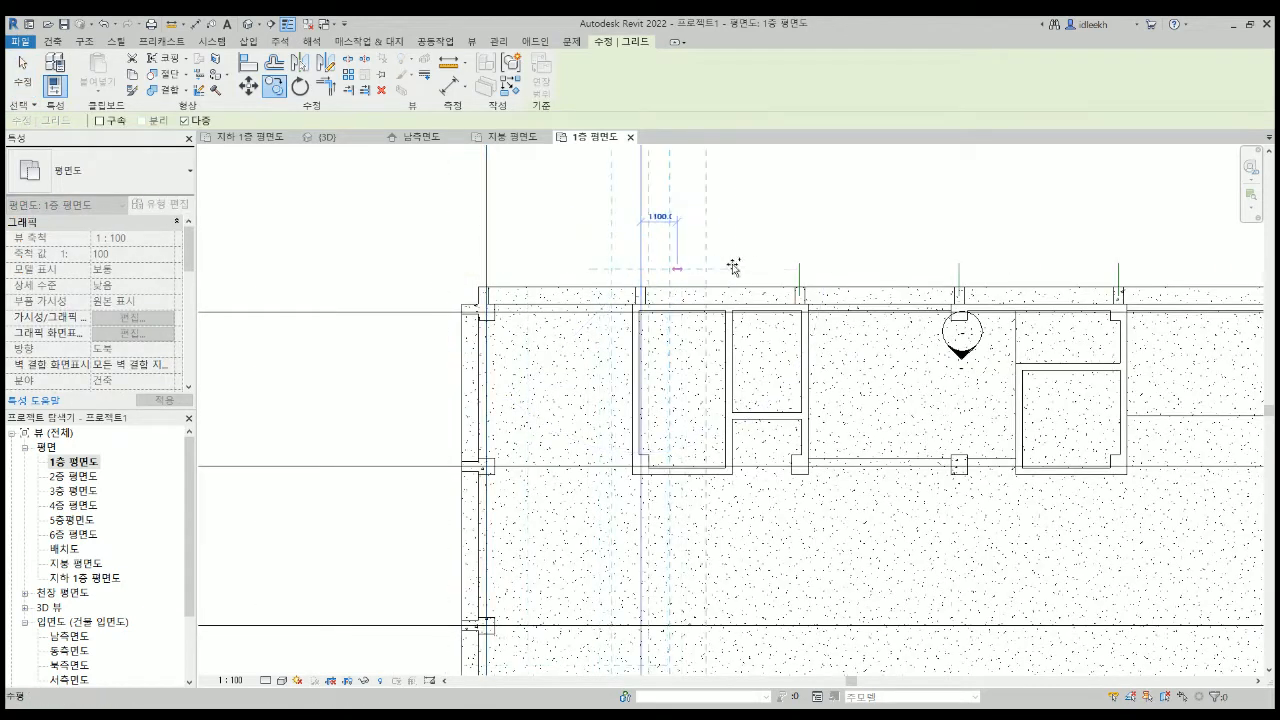
{"action": "left_click", "coordinate": [800, 268]}
Place further copies of the vertical grid at the fourth through seventh columns along the building's upper edge.
{"action": "middle_click_drag", "start_coordinate": [905, 257], "coordinate": [580, 240]}
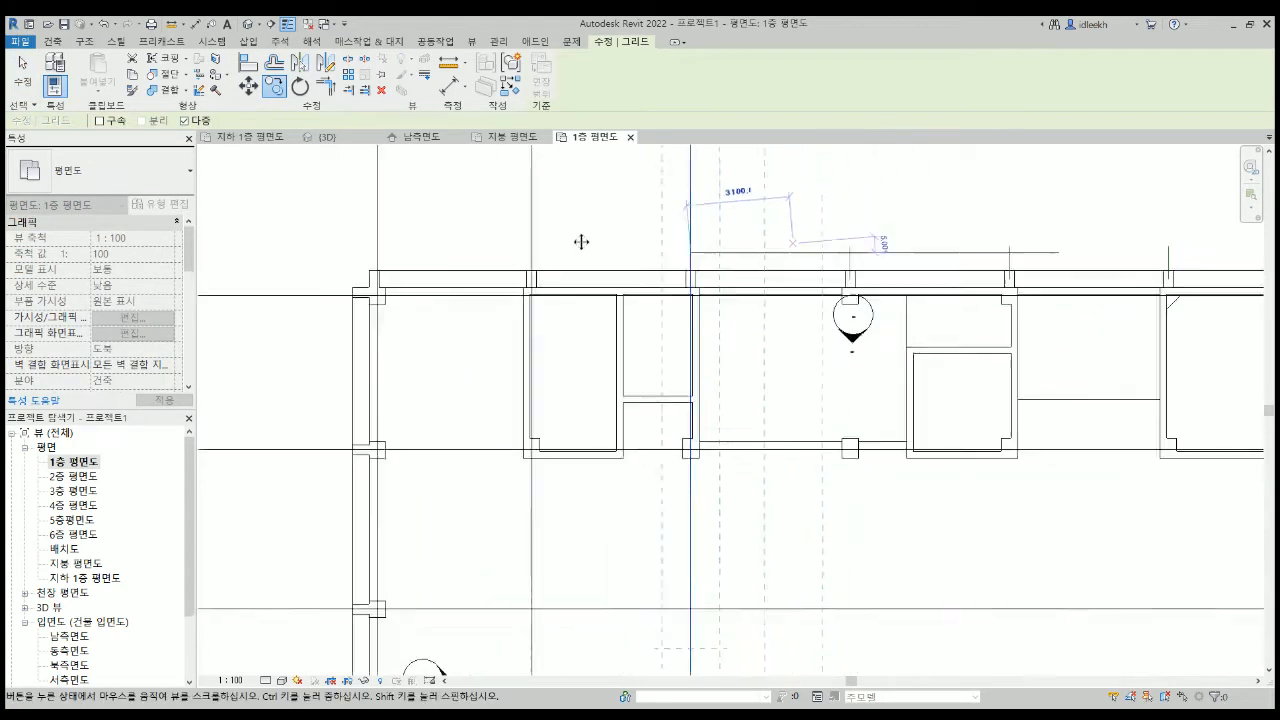
{"action": "left_click", "coordinate": [626, 247]}
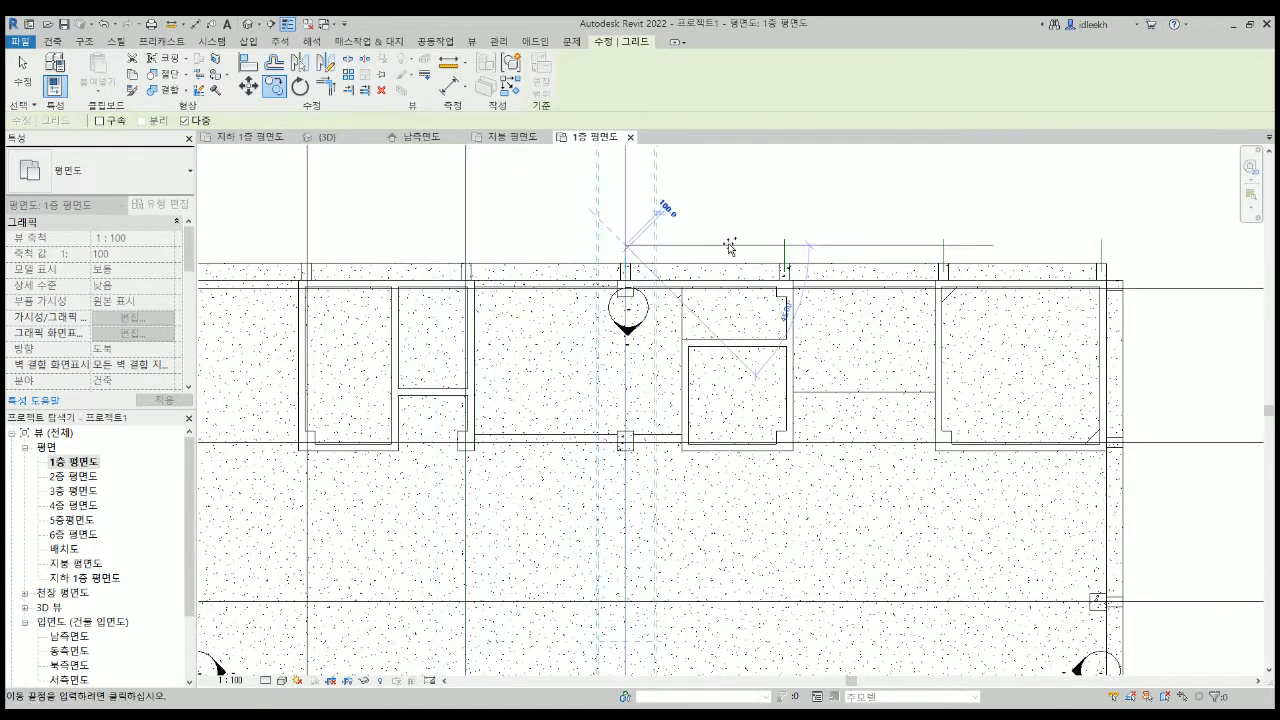
{"action": "left_click", "coordinate": [786, 245]}
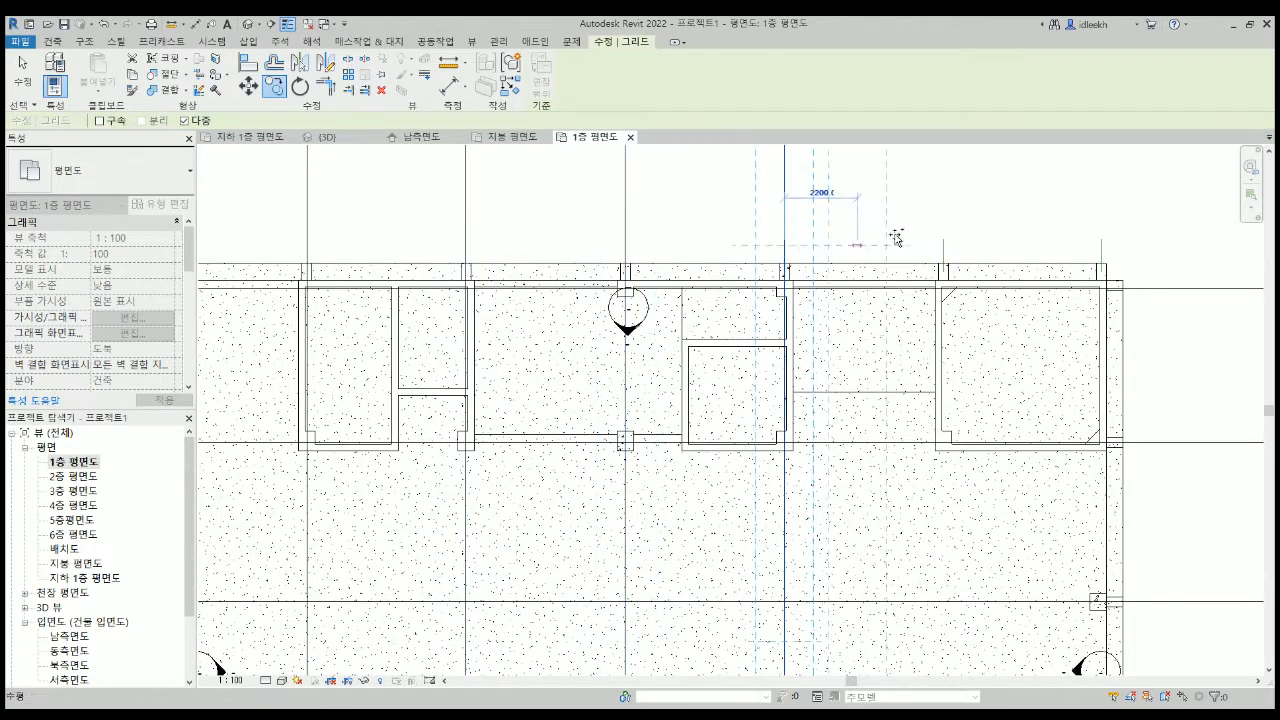
{"action": "left_click", "coordinate": [947, 245]}
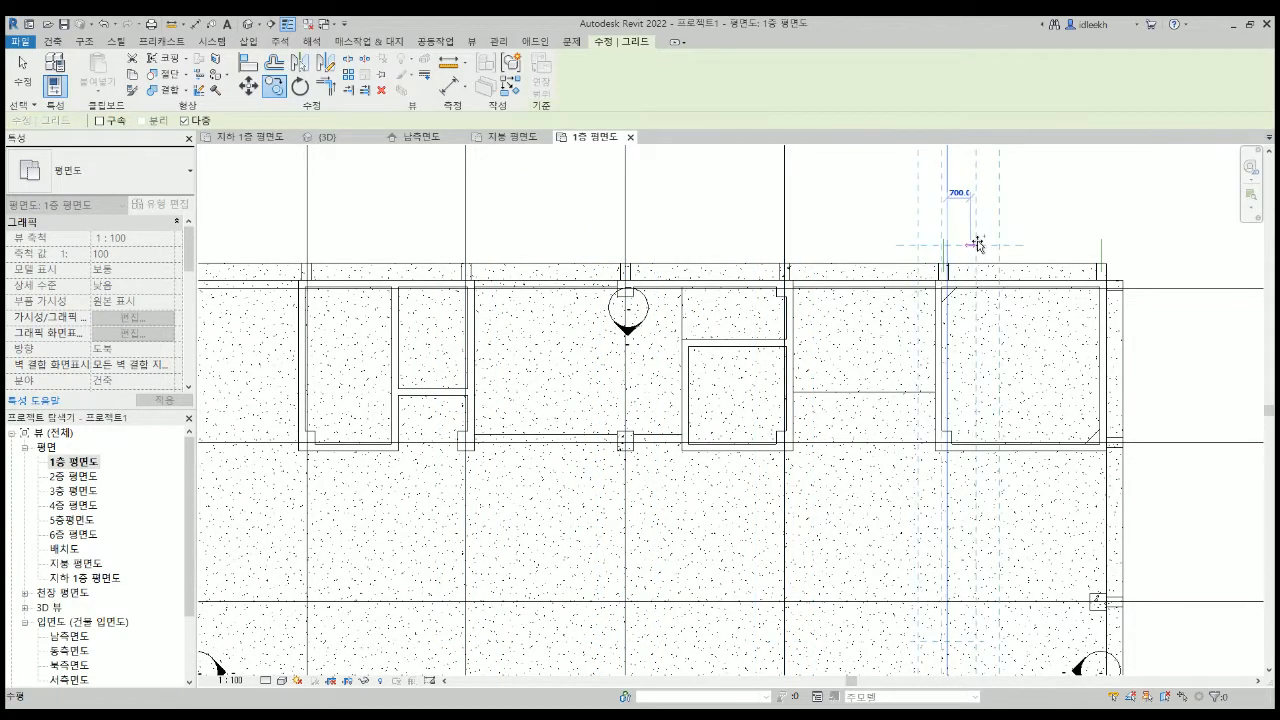
{"action": "left_click", "coordinate": [1101, 245]}
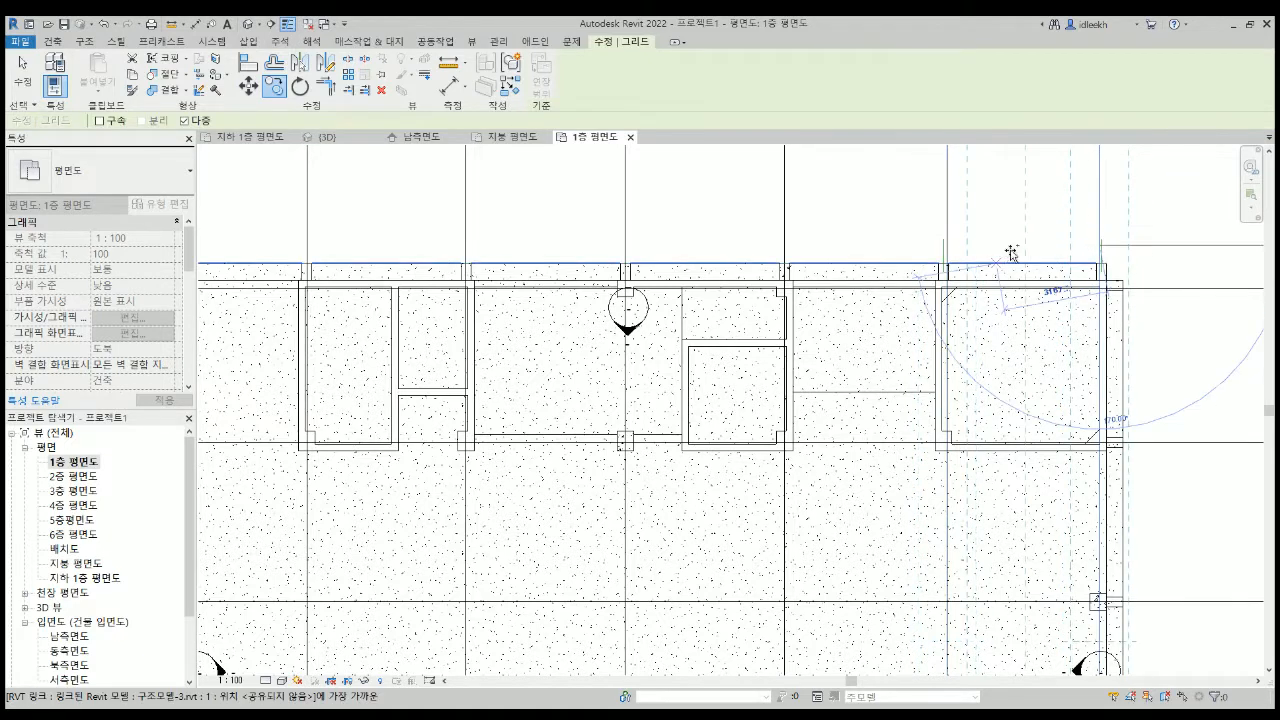
{"action": "key", "text": "Escape"}
{"action": "key", "text": "Escape"}
Shift vertical grids 12 and 13 onto the vertical reference planes of the two rightmost columns.
{"action": "scroll", "coordinate": [981, 257], "scroll_direction": "up", "scroll_amount": 3}
{"action": "left_click", "coordinate": [901, 247]}
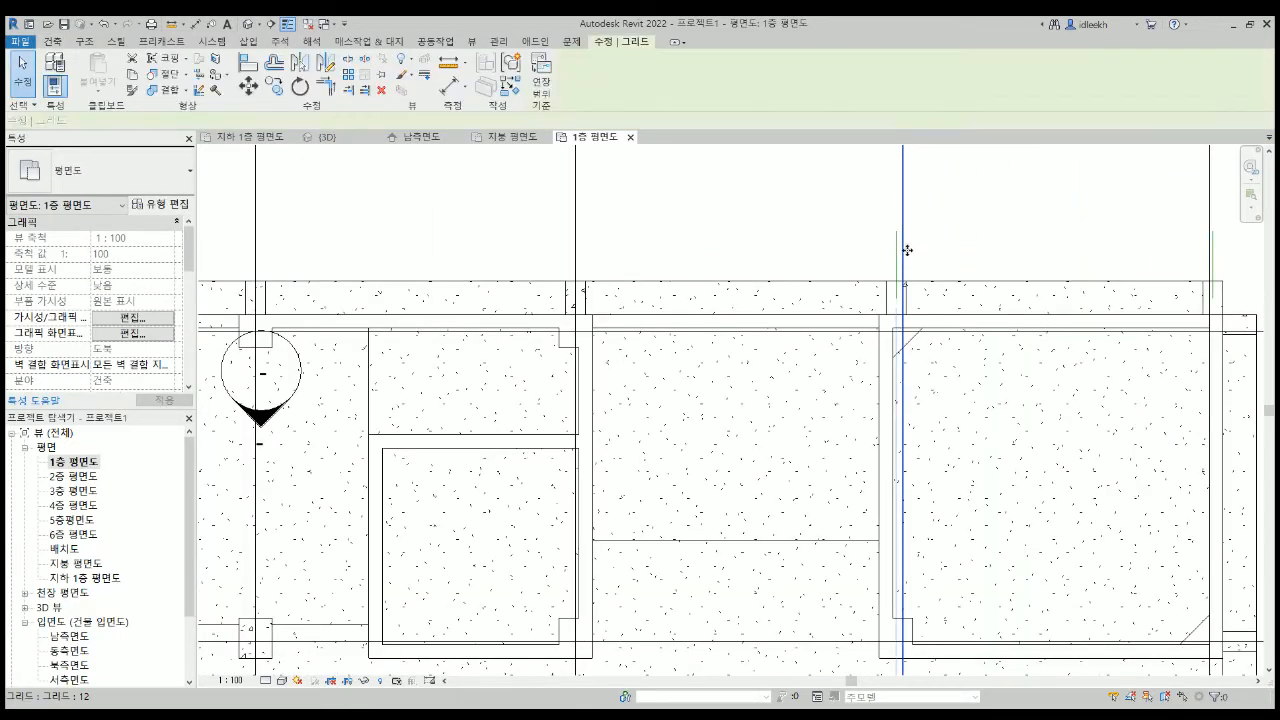
{"action": "mouse_move", "coordinate": [888, 247]}
{"action": "left_mouse_down"}
{"action": "mouse_move", "coordinate": [871, 251]}
{"action": "mouse_move", "coordinate": [894, 249]}
{"action": "left_mouse_up"}
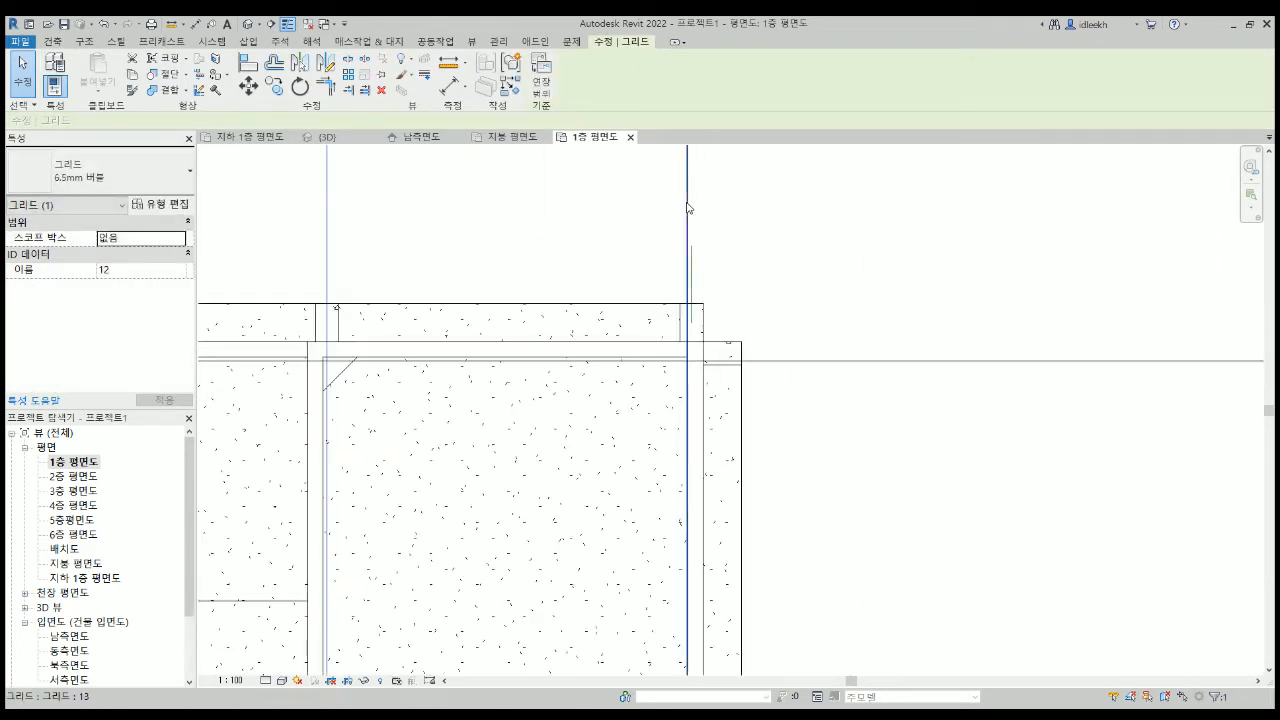
{"action": "left_click", "coordinate": [686, 206]}
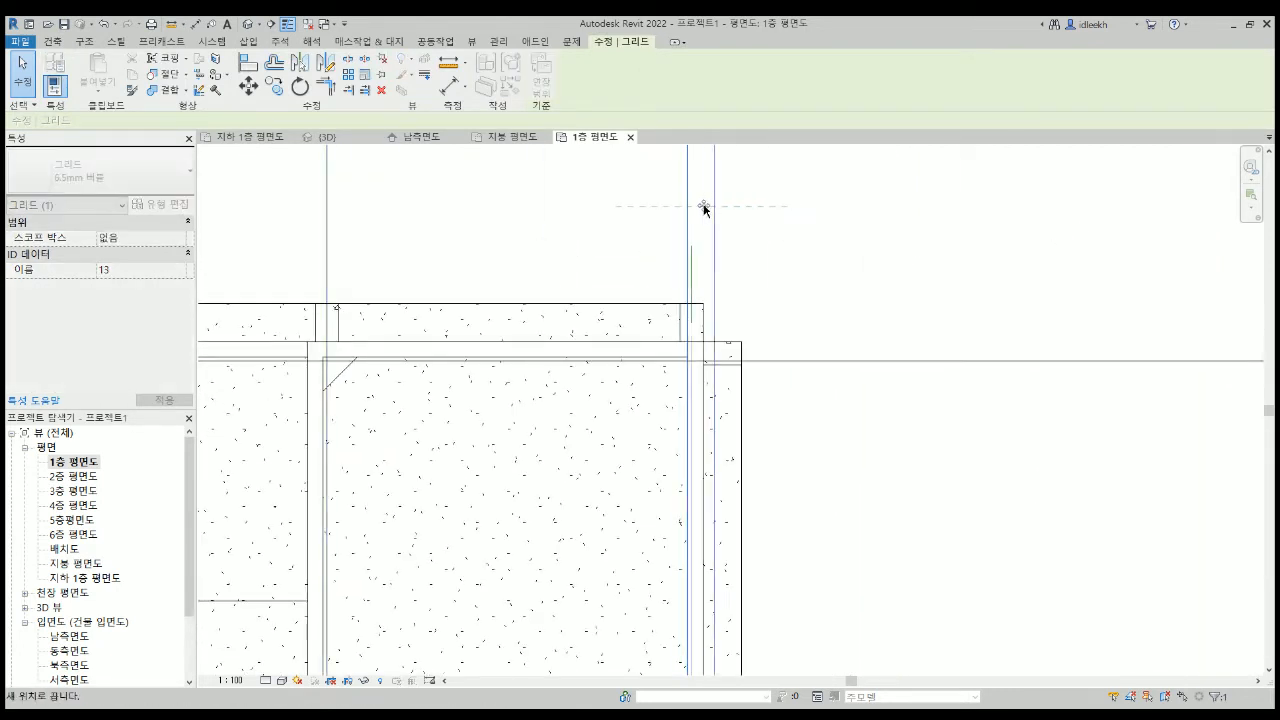
{"action": "left_click", "coordinate": [801, 246]}
{"action": "scroll", "coordinate": [801, 246], "scroll_direction": "down", "scroll_amount": 6}
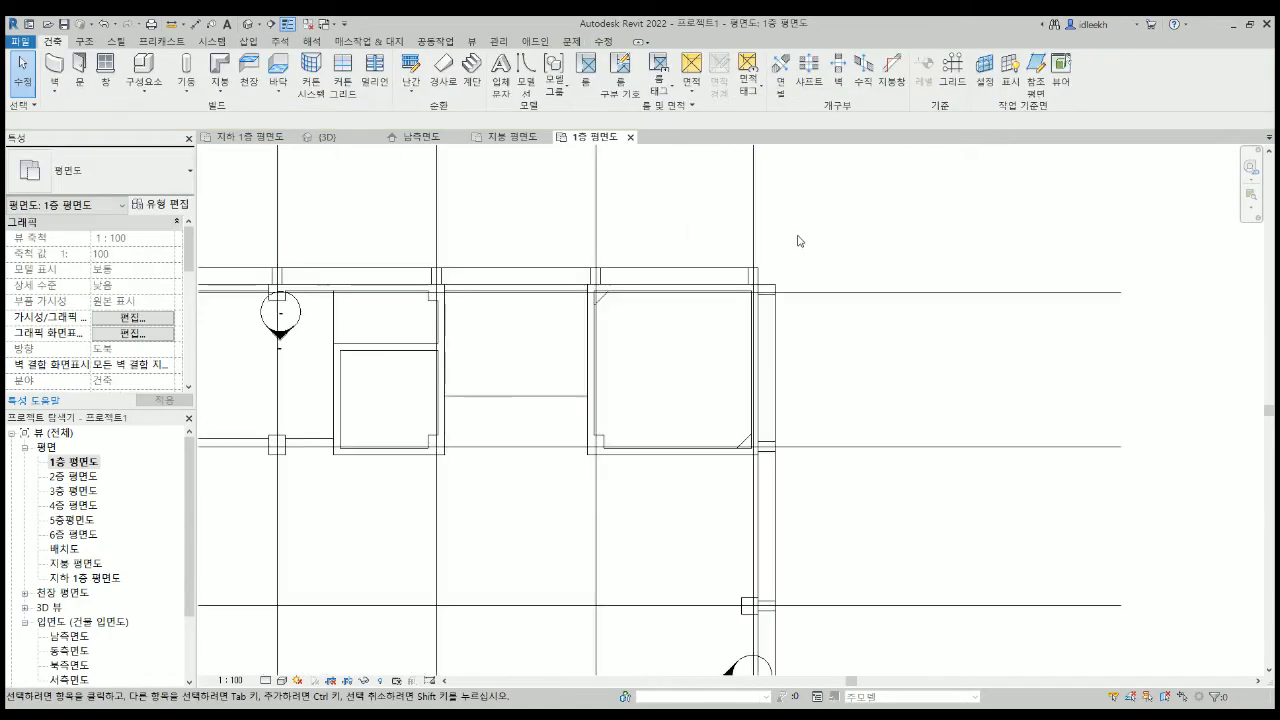
Pin all the horizontal grids and all the vertical grids in place.
{"action": "left_click_drag", "start_coordinate": [428, 494], "coordinate": [343, 197]}
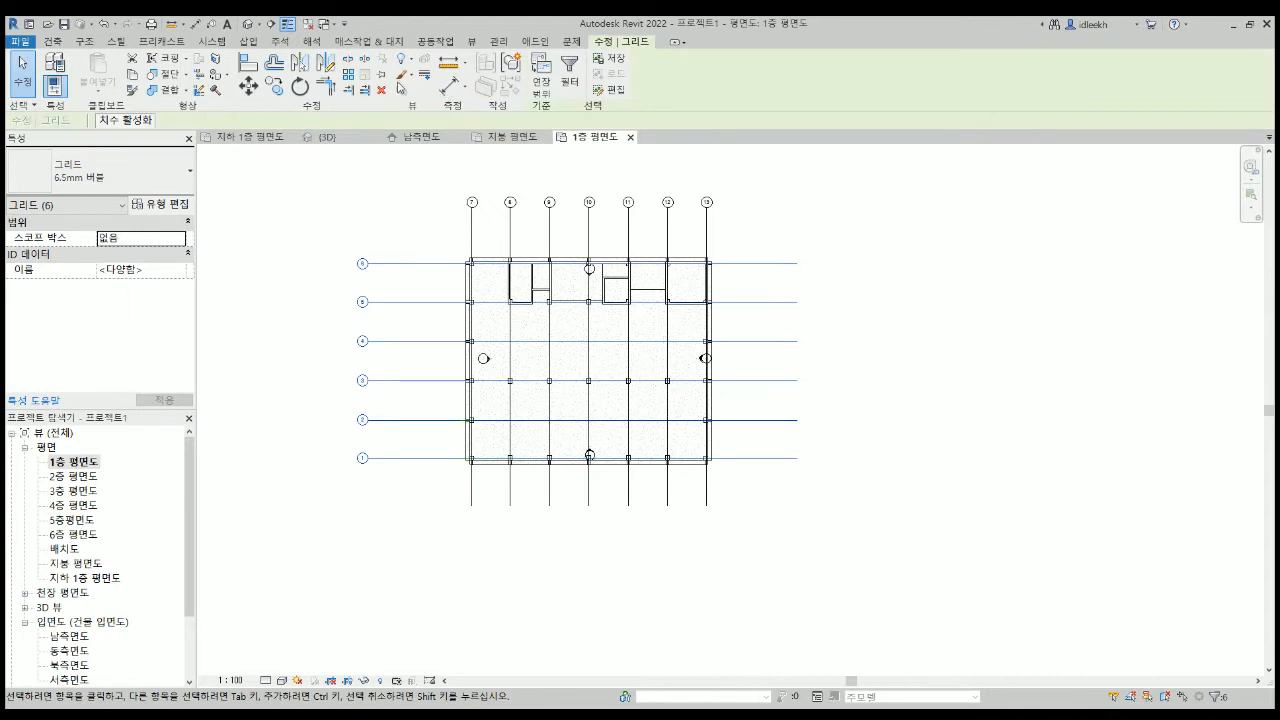
{"action": "left_click", "coordinate": [382, 75]}
{"action": "left_click_drag", "start_coordinate": [748, 229], "coordinate": [443, 168]}
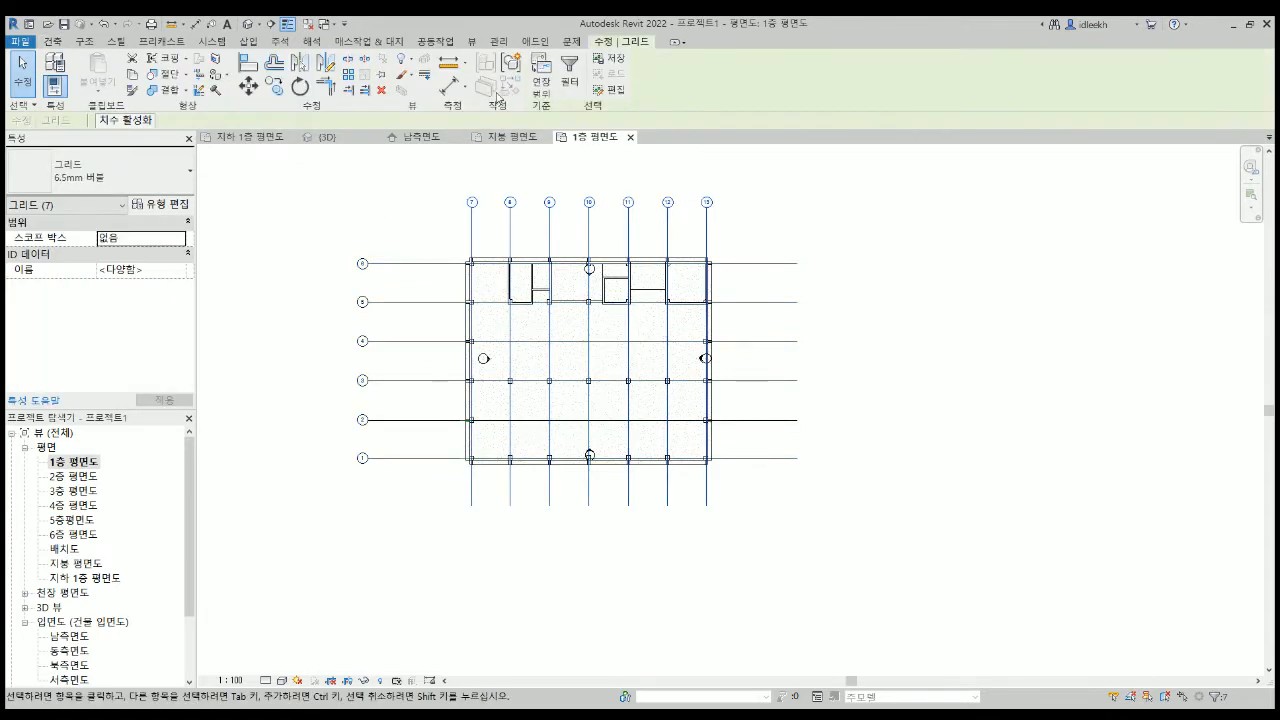
{"action": "left_click", "coordinate": [382, 75]}
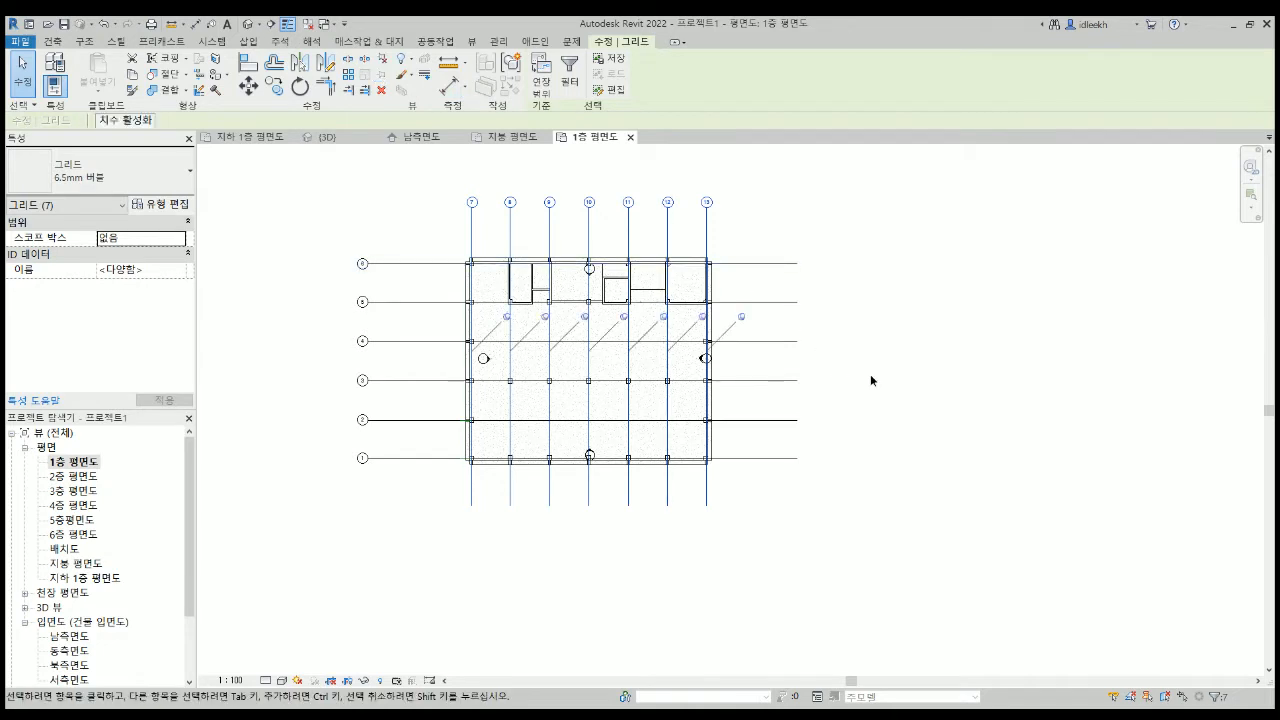
{"action": "key", "text": "Escape"}
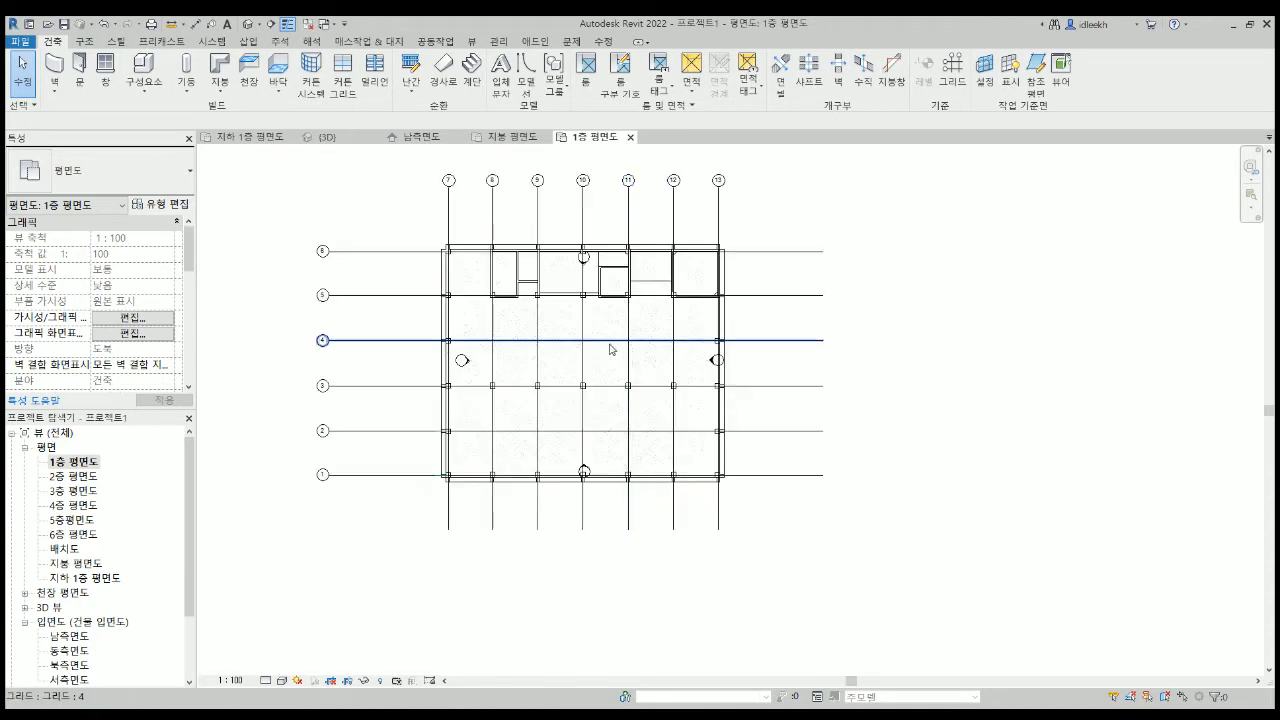
Examine how the grids line up with the interior and left-edge columns, and open the plan's visibility/graphics settings.
{"action": "scroll", "coordinate": [520, 347], "scroll_direction": "up", "scroll_amount": 2}
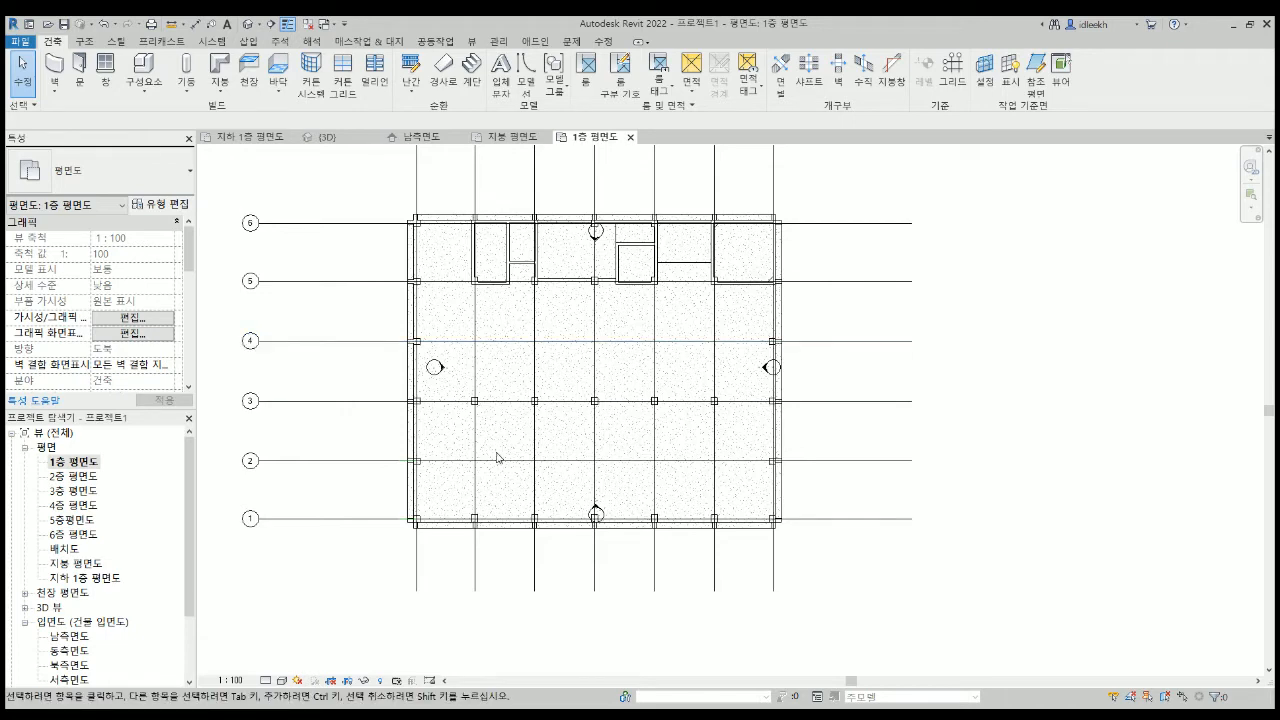
{"action": "scroll", "coordinate": [464, 404], "scroll_direction": "up", "scroll_amount": 3}
{"action": "scroll", "coordinate": [488, 402], "scroll_direction": "up", "scroll_amount": 7}
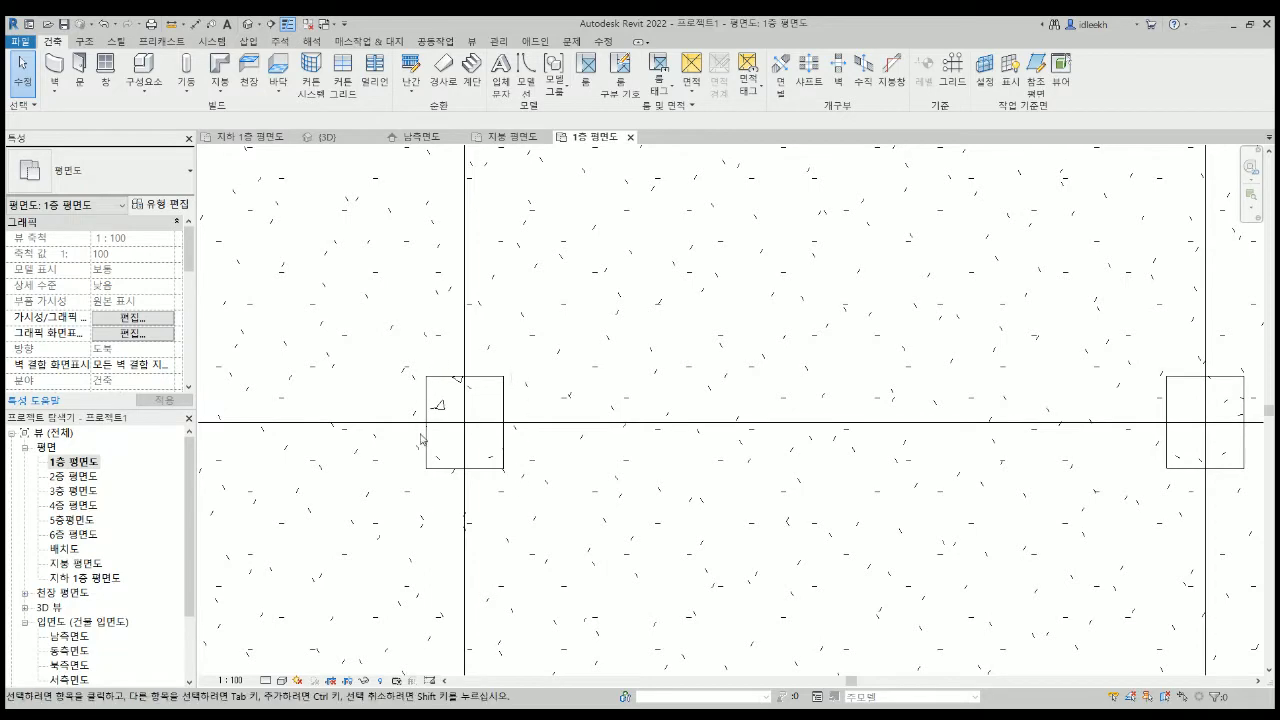
{"action": "scroll", "coordinate": [514, 392], "scroll_direction": "down", "scroll_amount": 3}
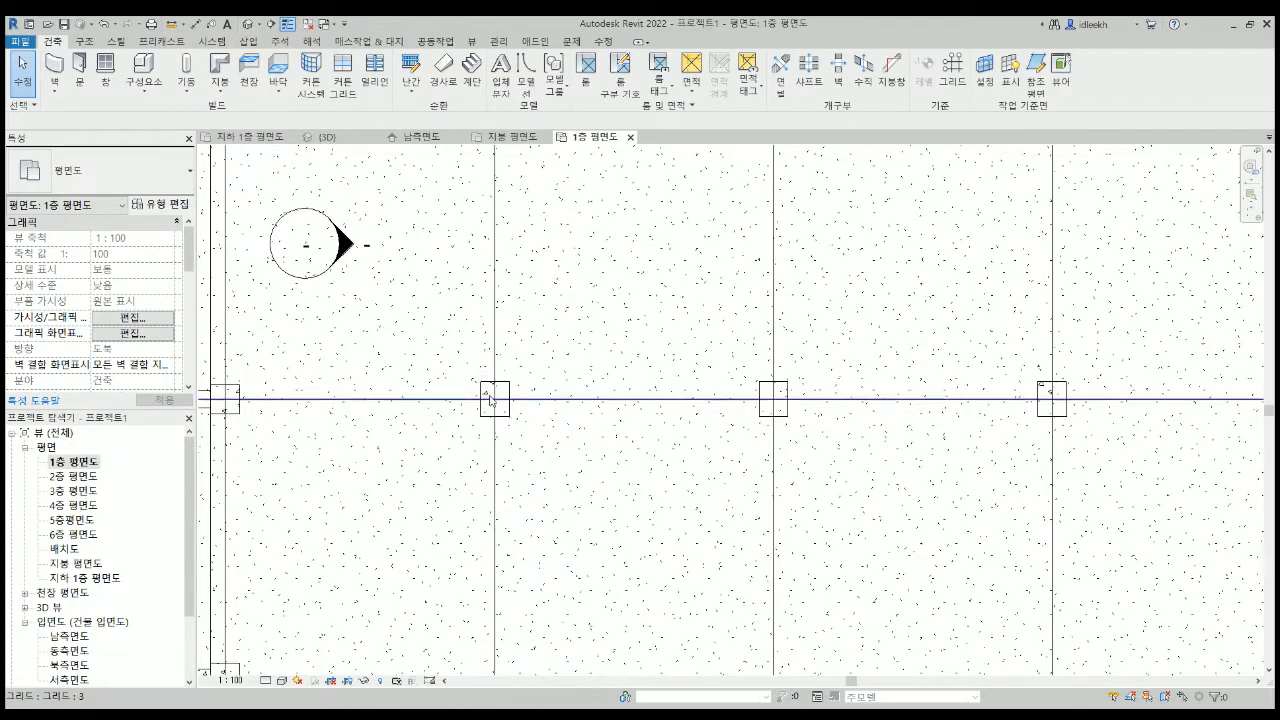
{"action": "scroll", "coordinate": [490, 400], "scroll_direction": "down", "scroll_amount": 3}
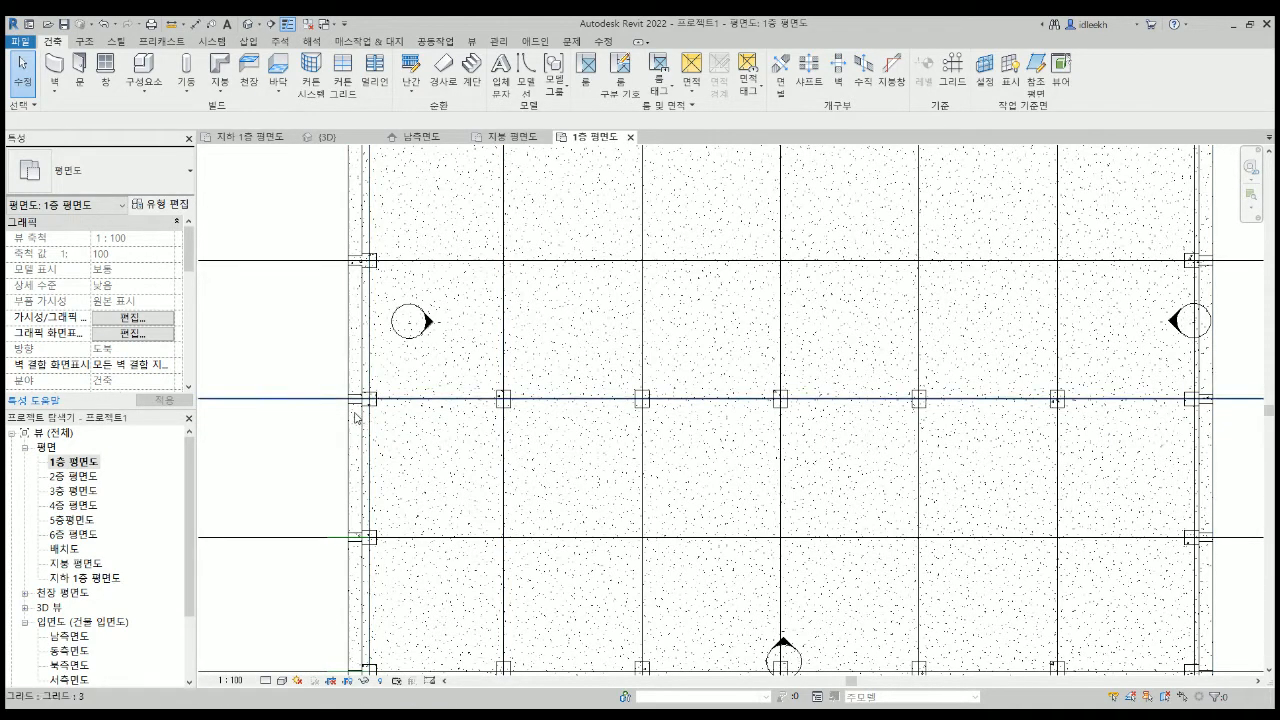
{"action": "scroll", "coordinate": [356, 418], "scroll_direction": "up", "scroll_amount": 5}
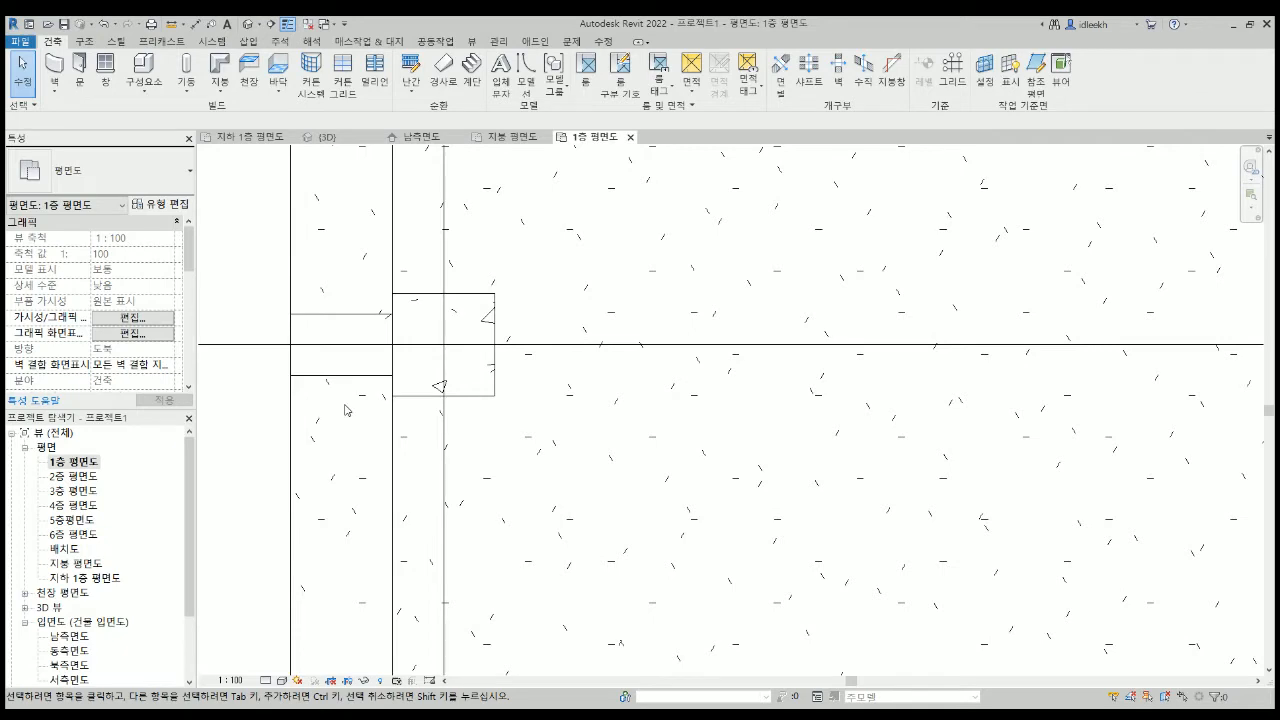
{"action": "scroll", "coordinate": [355, 395], "scroll_direction": "down", "scroll_amount": 5}
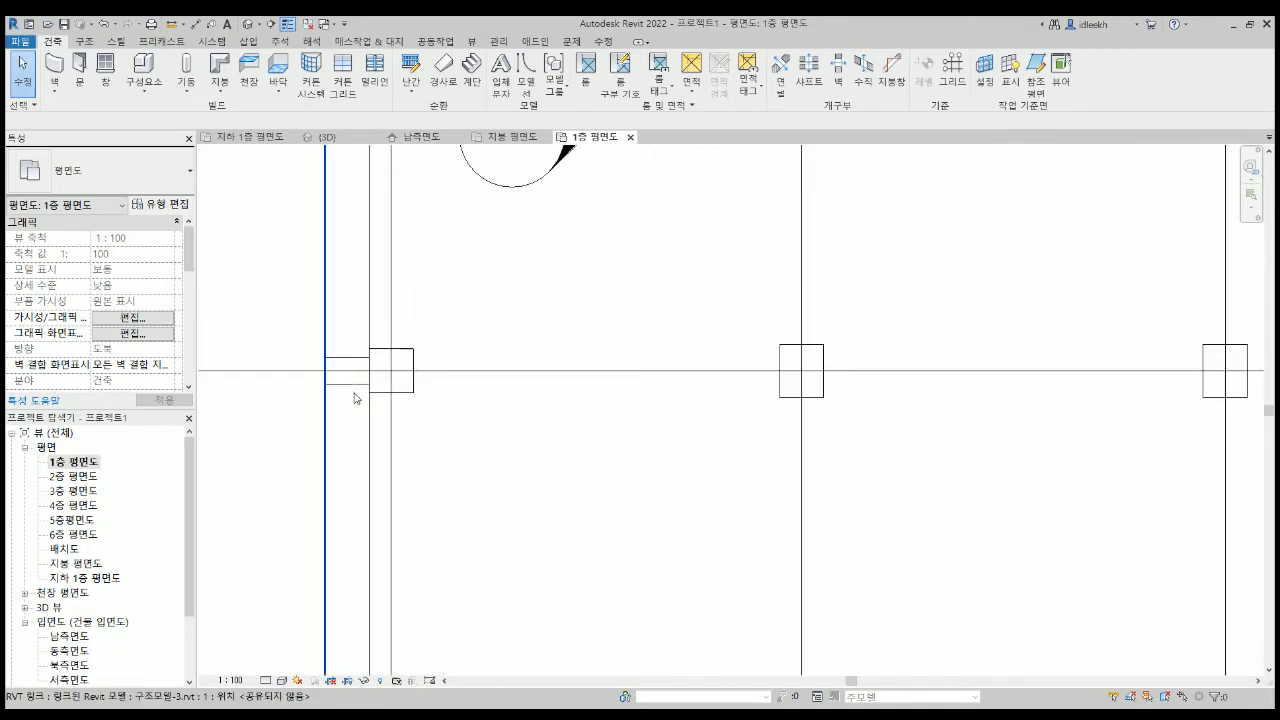
{"action": "scroll", "coordinate": [533, 408], "scroll_direction": "down", "scroll_amount": 4}
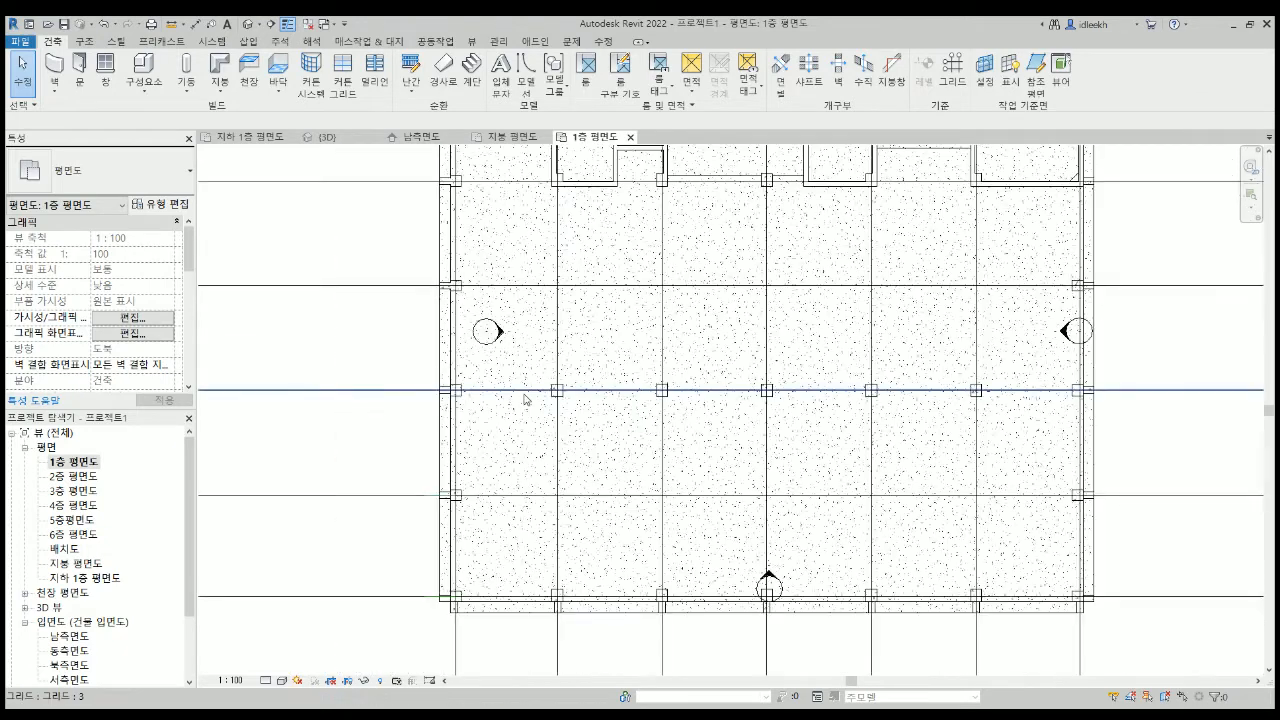
{"action": "mouse_move", "coordinate": [643, 380]}
{"action": "middle_mouse_down"}
{"action": "mouse_move", "coordinate": [651, 371]}
{"action": "mouse_move", "coordinate": [576, 398]}
{"action": "mouse_move", "coordinate": [551, 391]}
{"action": "middle_mouse_up"}
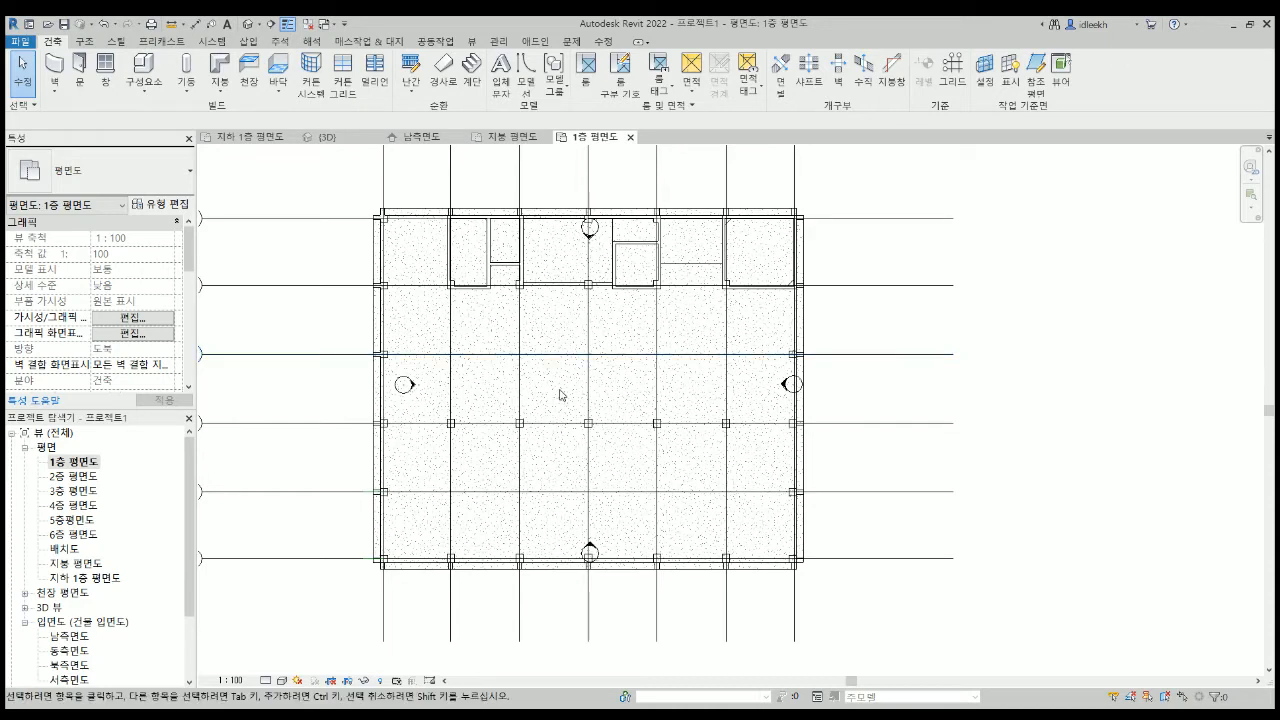
{"action": "scroll", "coordinate": [559, 392], "scroll_direction": "down", "scroll_amount": 3}
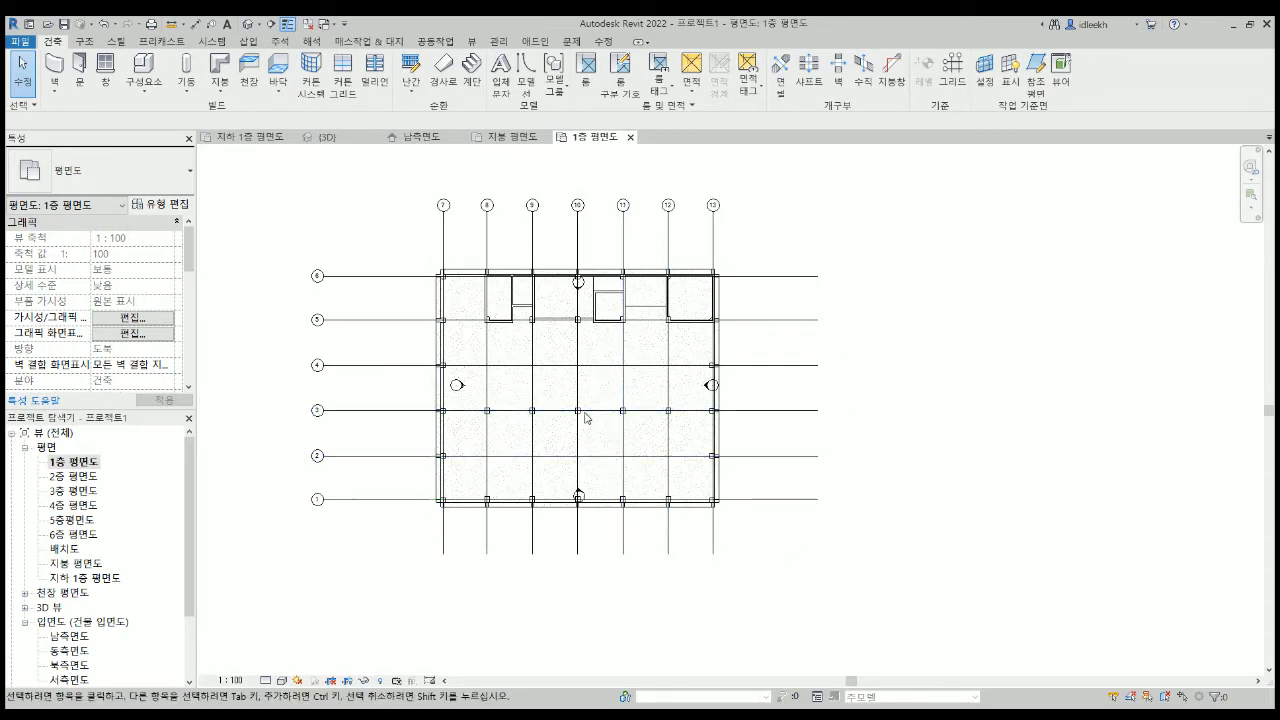
{"action": "scroll", "coordinate": [604, 388], "scroll_direction": "down", "scroll_amount": 1}
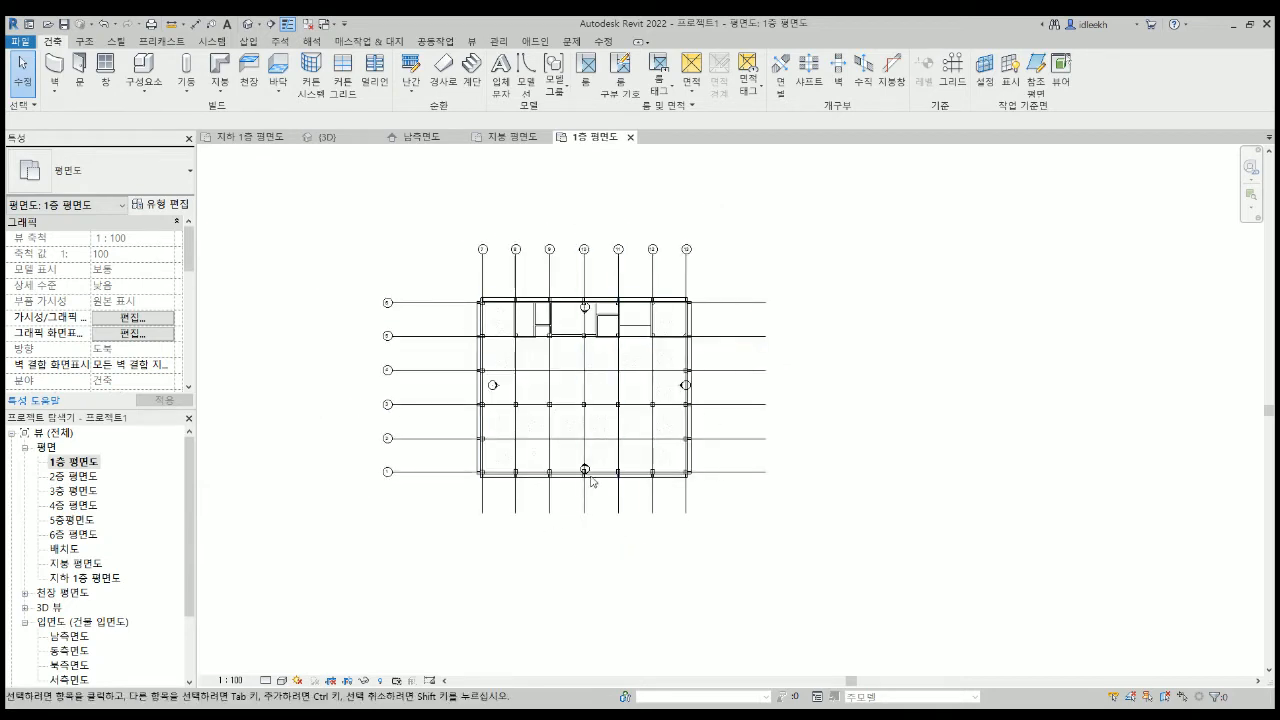
{"action": "middle_click_drag", "start_coordinate": [560, 408], "coordinate": [510, 384]}
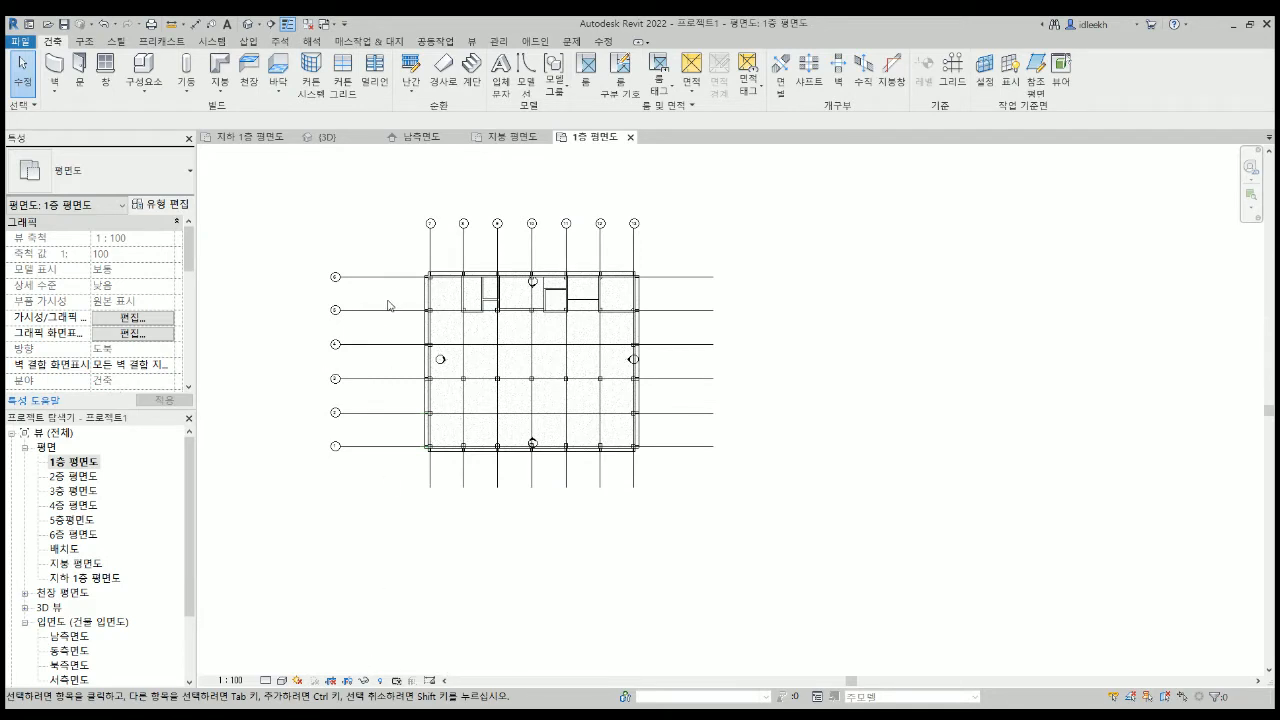
{"action": "key", "text": "v"}
{"action": "key", "text": "v"}
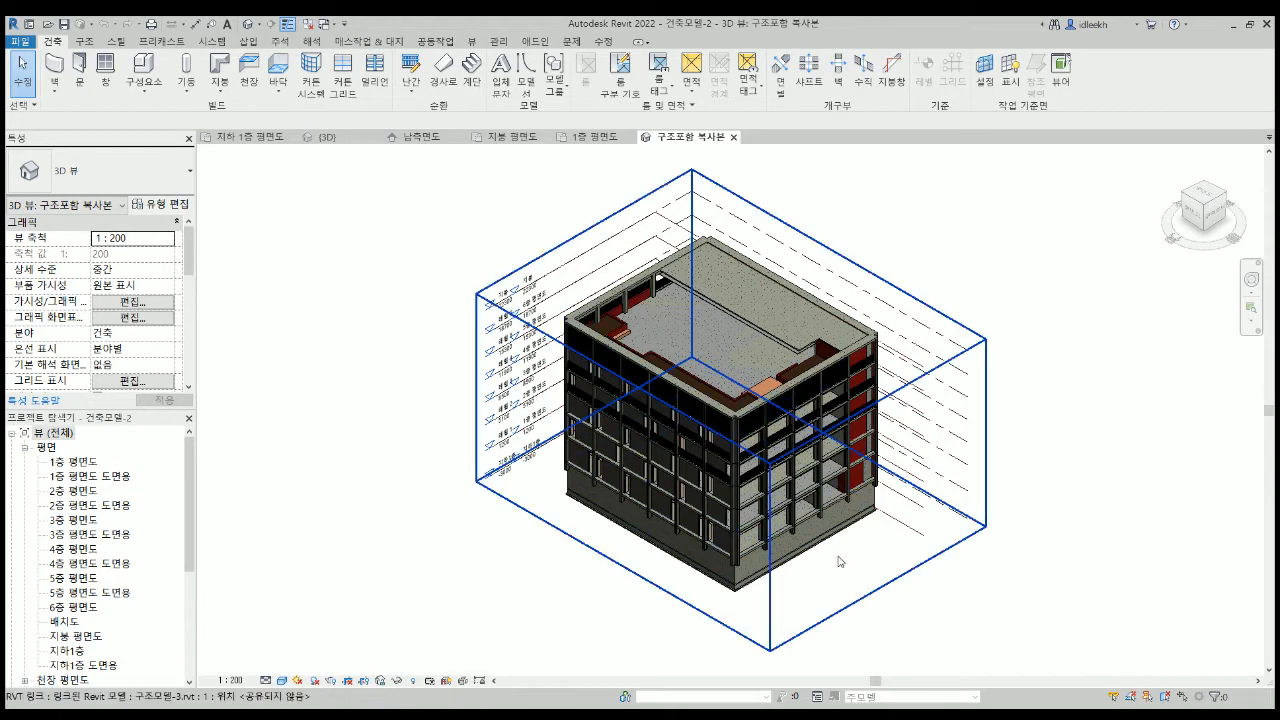
Select the linked 구조모델-3.rvt model in the 구조포함 복사본 3D view of 건축모델-2.
{"action": "middle_click_drag", "start_coordinate": [840, 561], "coordinate": [717, 503]}
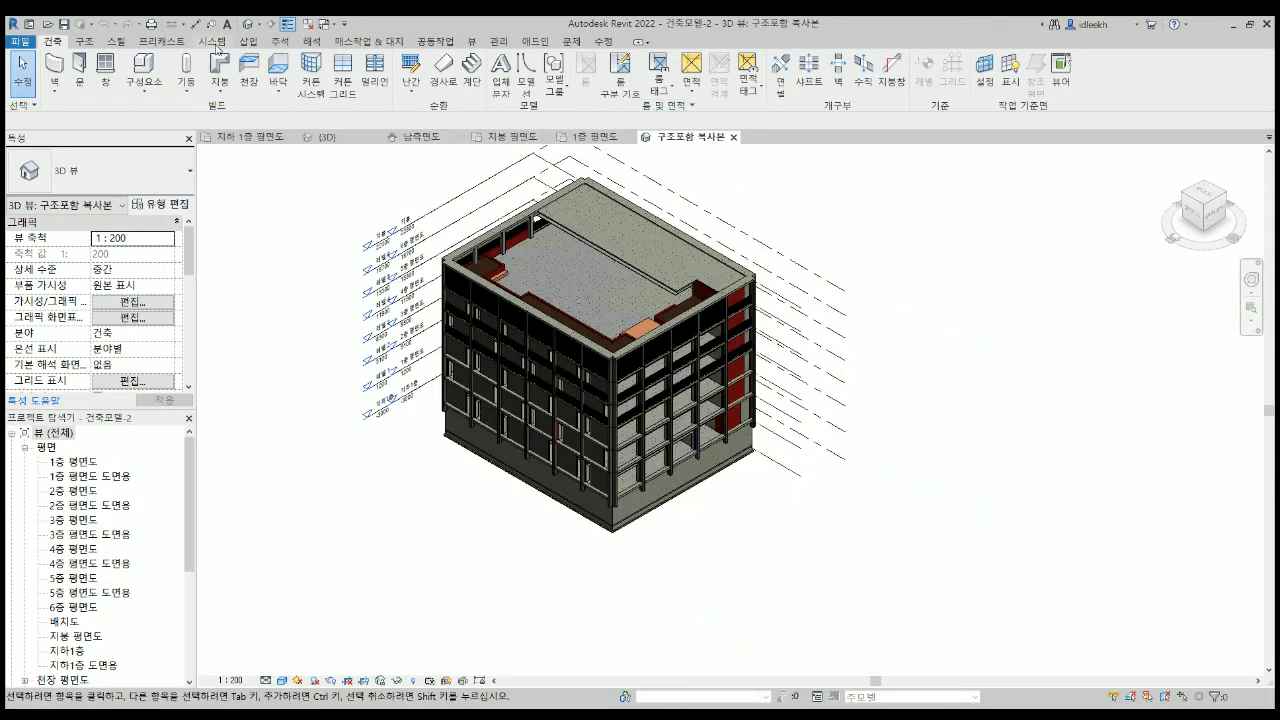
{"action": "left_click", "coordinate": [249, 42]}
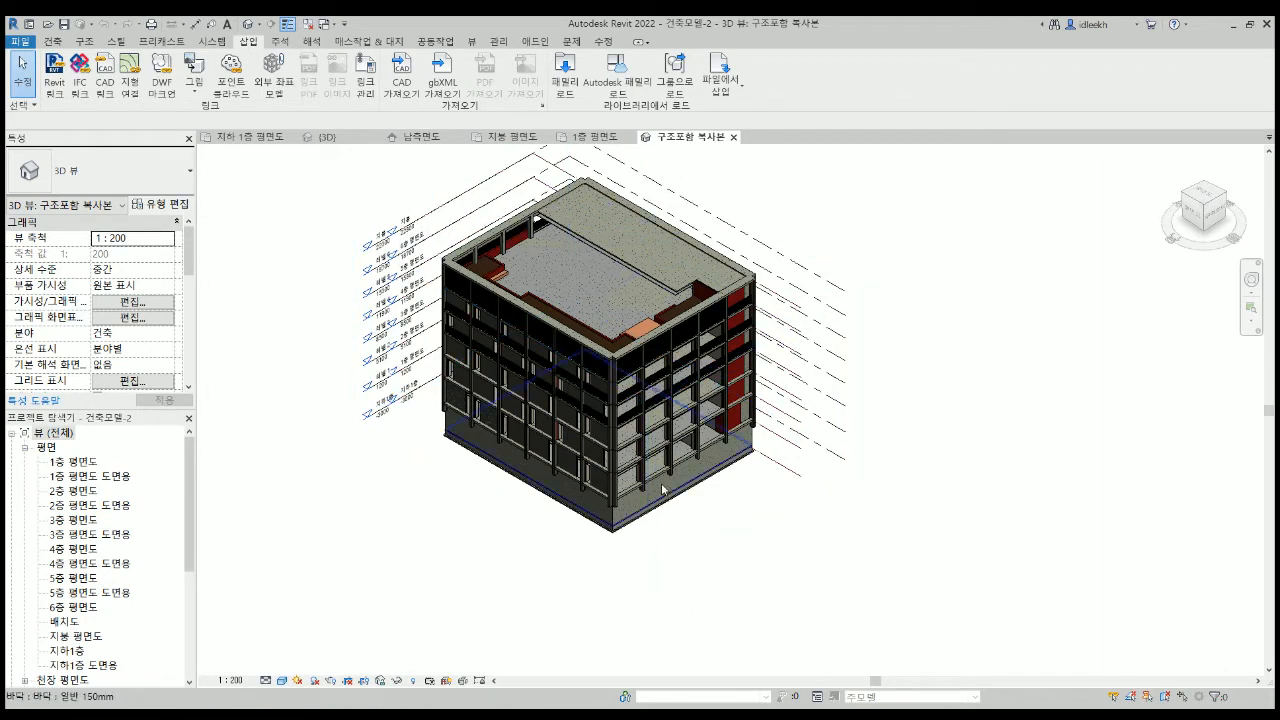
{"action": "left_click", "coordinate": [754, 262]}
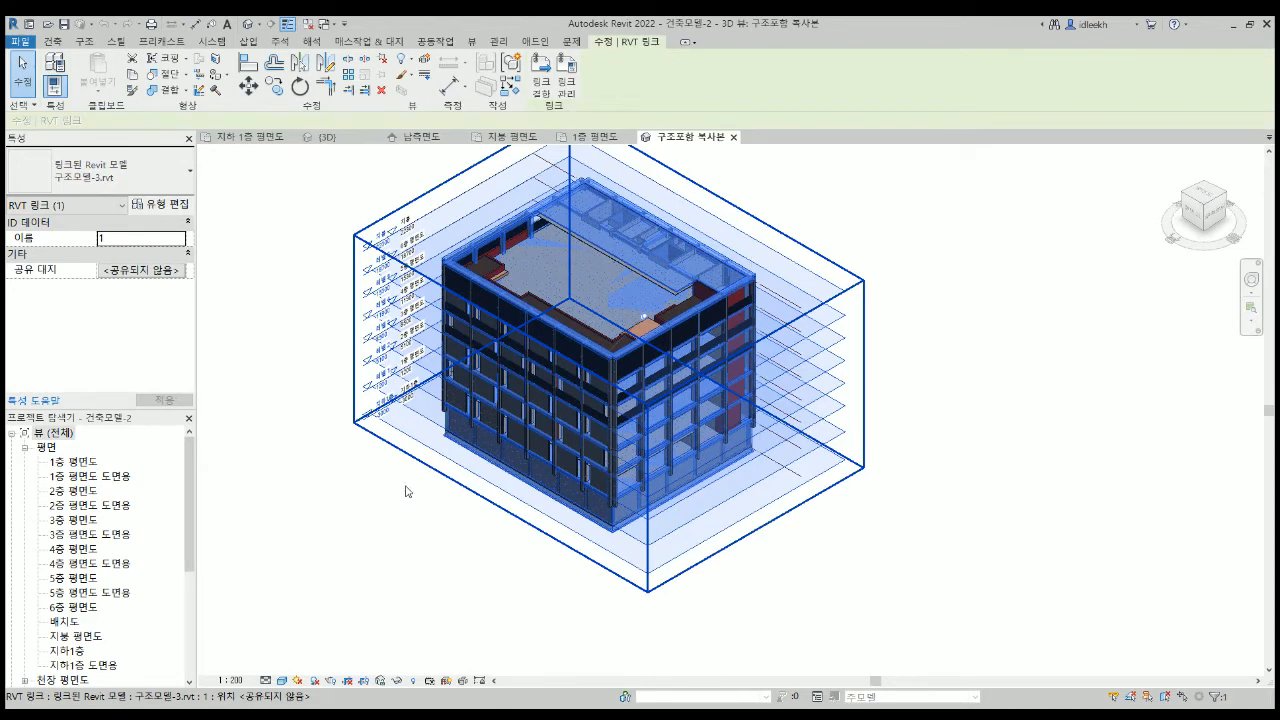
Open 1층 평면도 and 1층 평면도 도면용 in 건축모델-2 and examine the X and Y grids against the structural columns.
{"action": "double_click", "coordinate": [72, 463]}
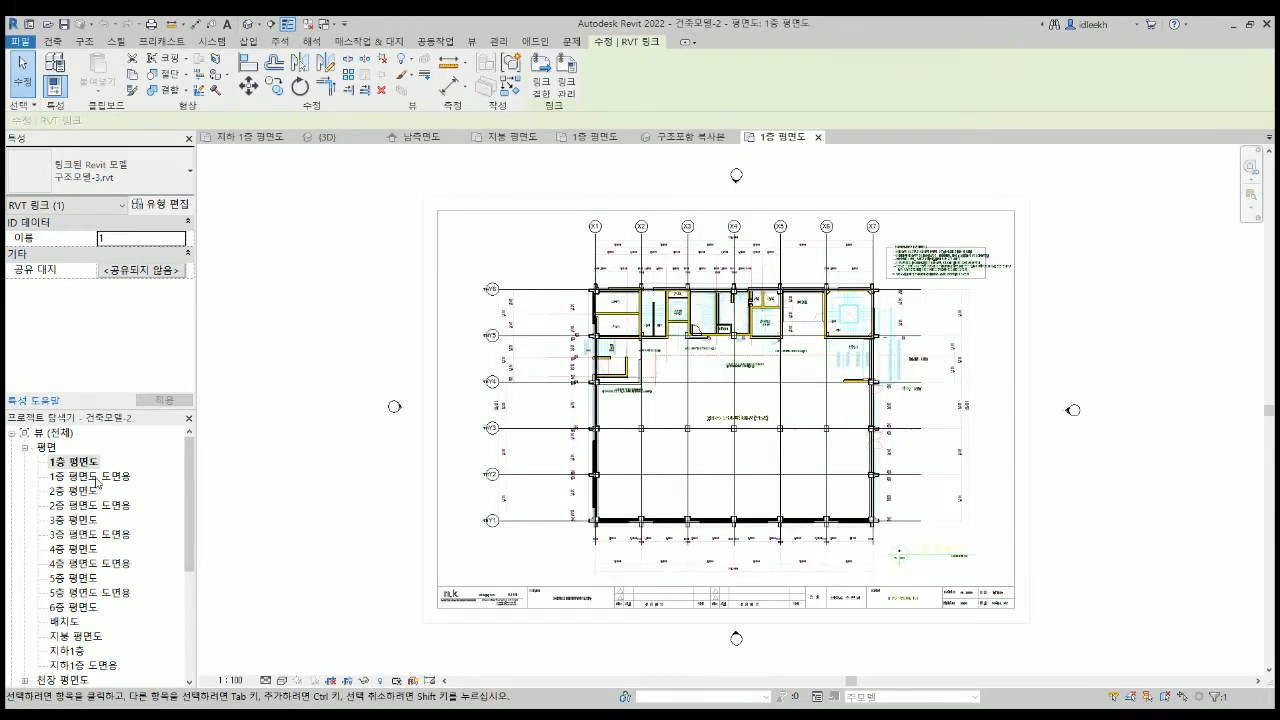
{"action": "double_click", "coordinate": [97, 480]}
{"action": "scroll", "coordinate": [751, 486], "scroll_direction": "up", "scroll_amount": 3}
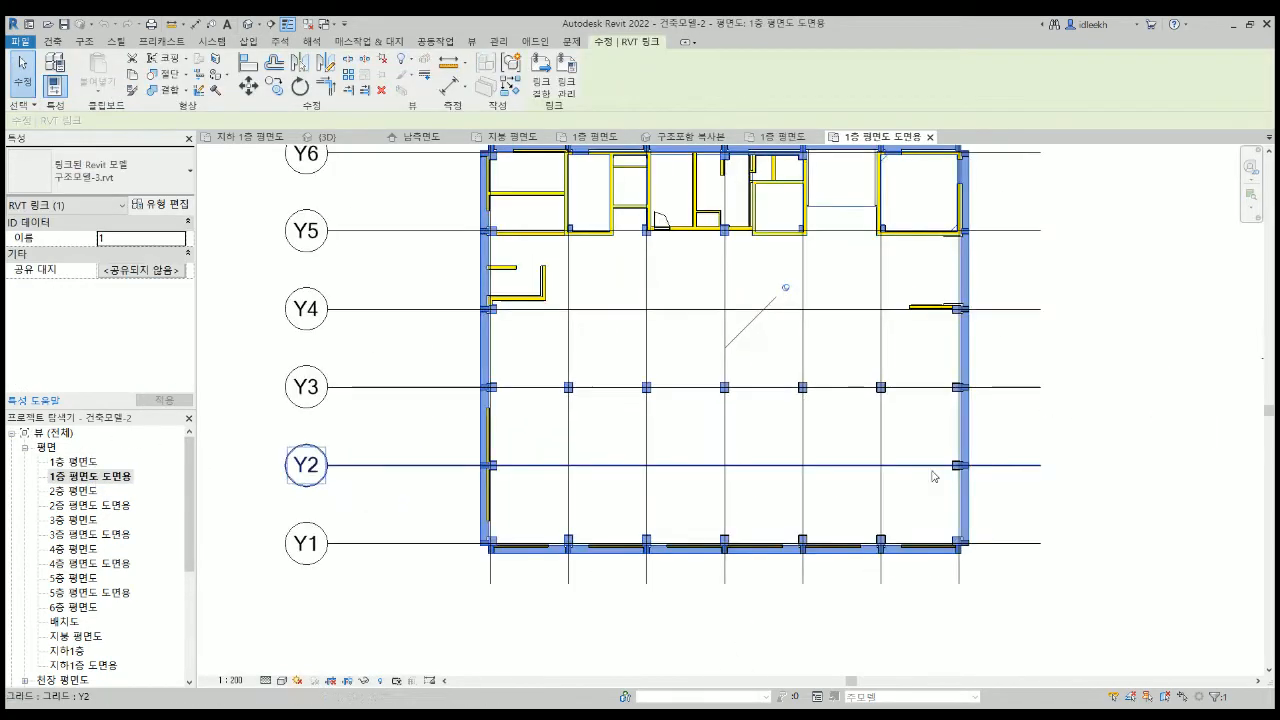
{"action": "left_click", "coordinate": [1061, 424]}
{"action": "middle_click_drag", "start_coordinate": [1025, 442], "coordinate": [907, 478]}
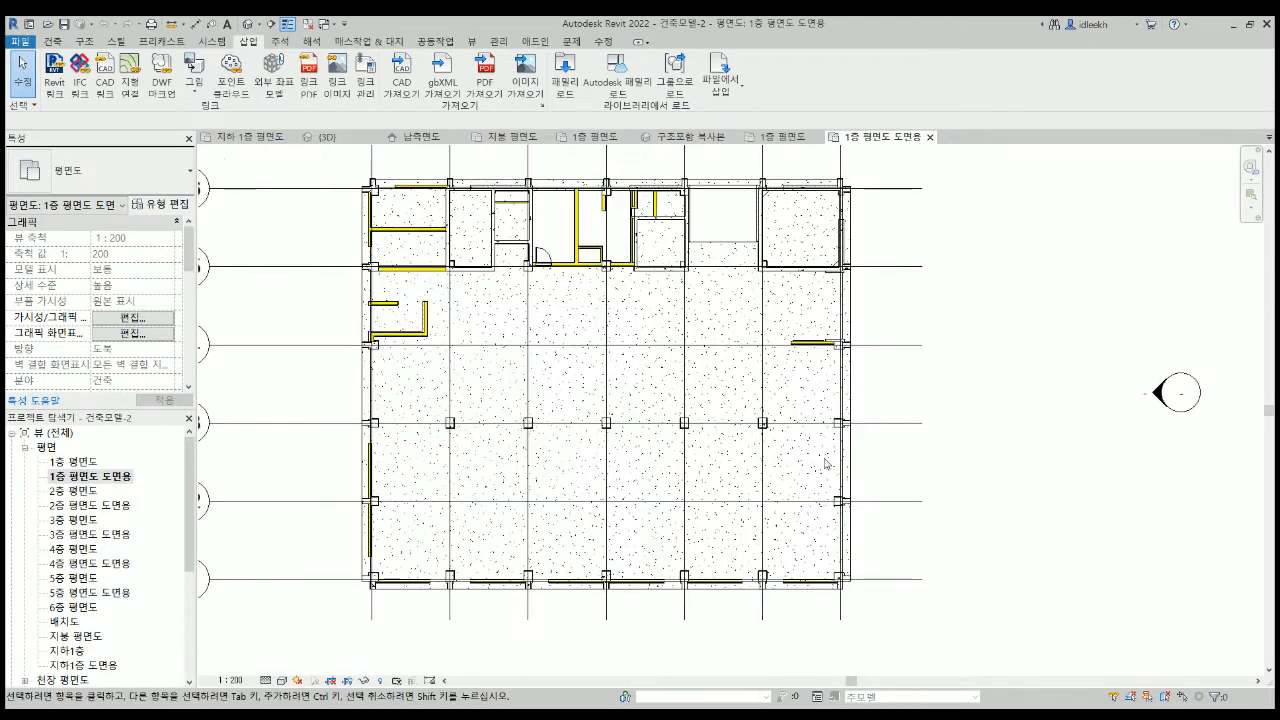
{"action": "scroll", "coordinate": [826, 463], "scroll_direction": "down", "scroll_amount": 2}
{"action": "scroll", "coordinate": [635, 390], "scroll_direction": "up", "scroll_amount": 1}
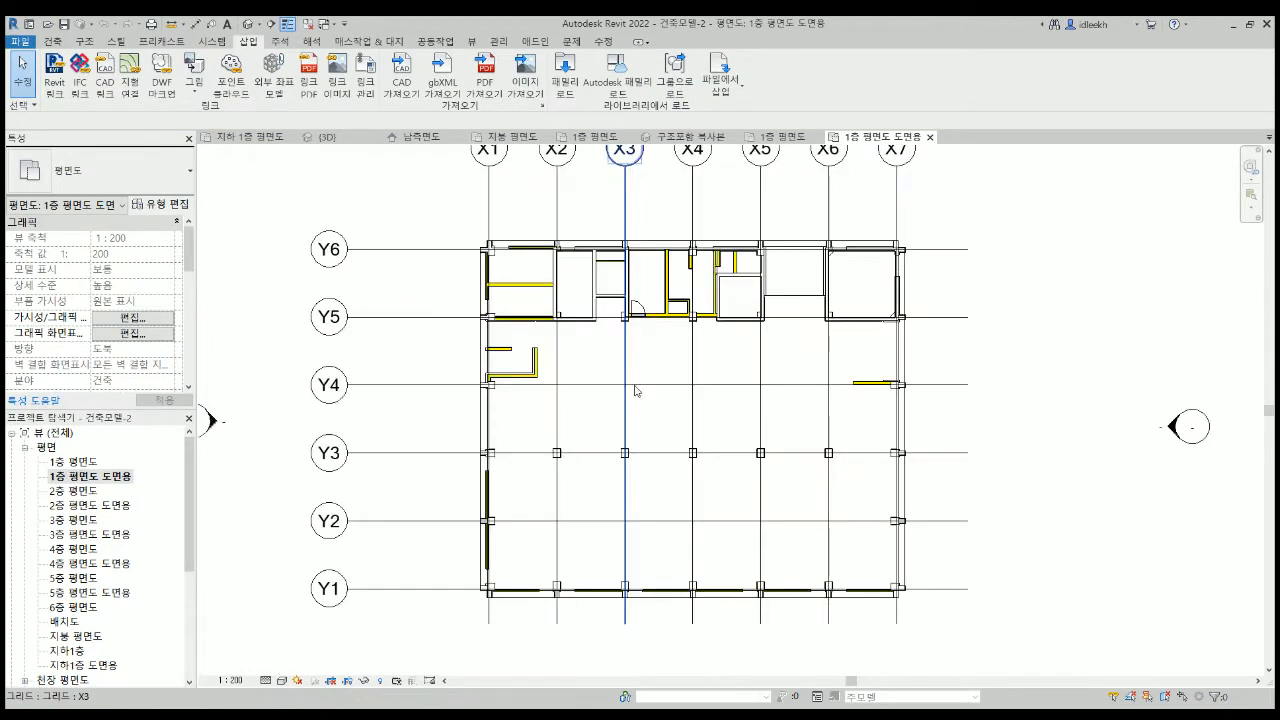
{"action": "middle_click_drag", "start_coordinate": [510, 375], "coordinate": [434, 341]}
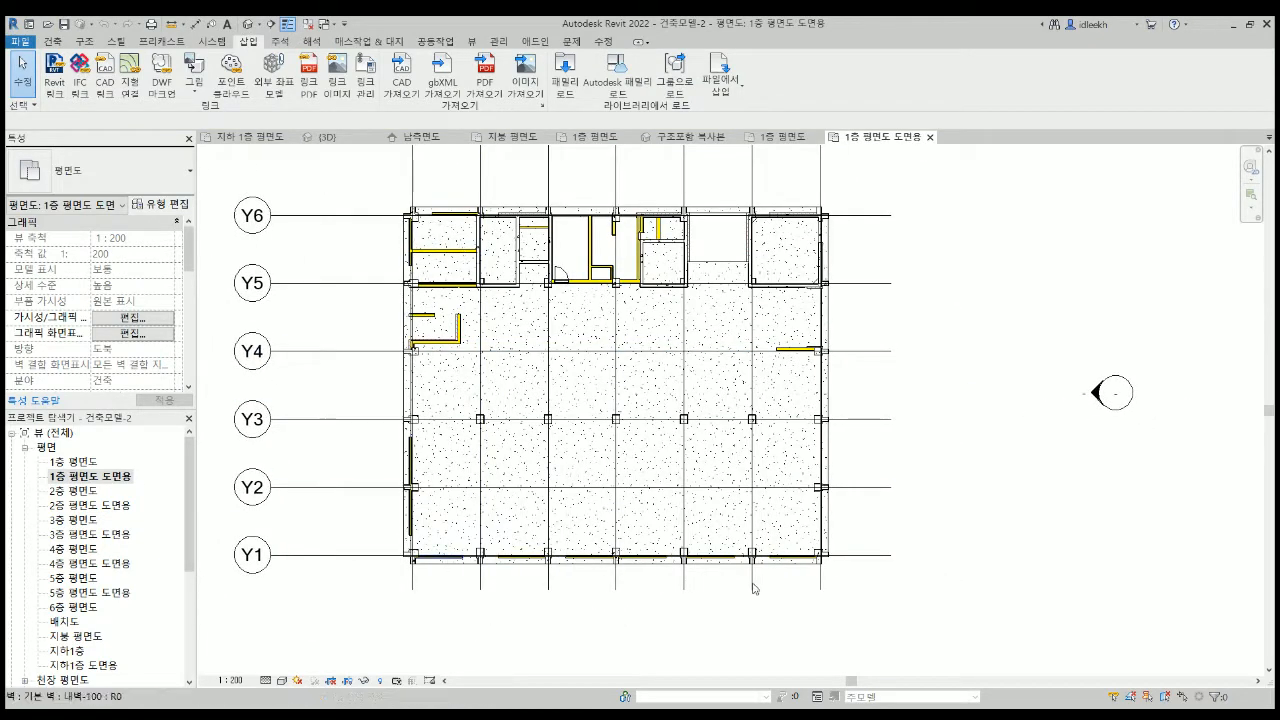
Examine the L-shaped interior wall near grids X1 and Y4 by selecting its segments.
{"action": "scroll", "coordinate": [450, 341], "scroll_direction": "up", "scroll_amount": 3}
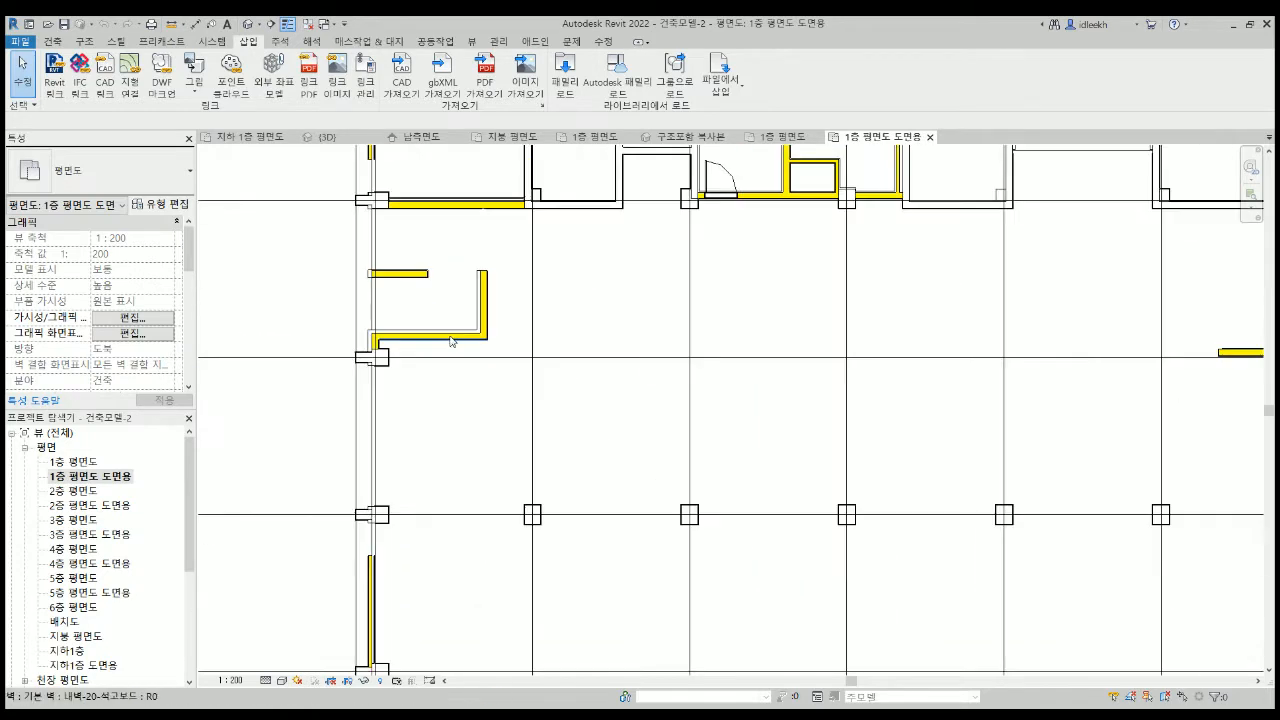
{"action": "scroll", "coordinate": [450, 341], "scroll_direction": "up", "scroll_amount": 2}
{"action": "left_click", "coordinate": [522, 343]}
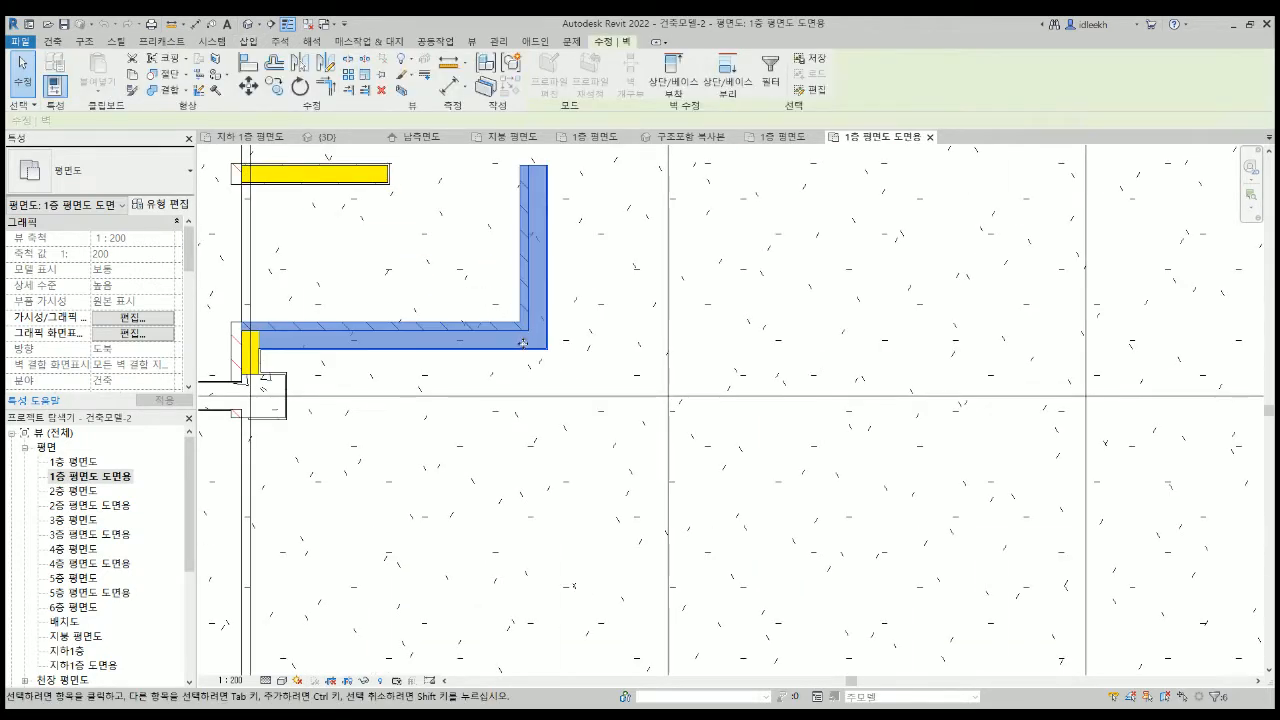
{"action": "left_click", "coordinate": [594, 325]}
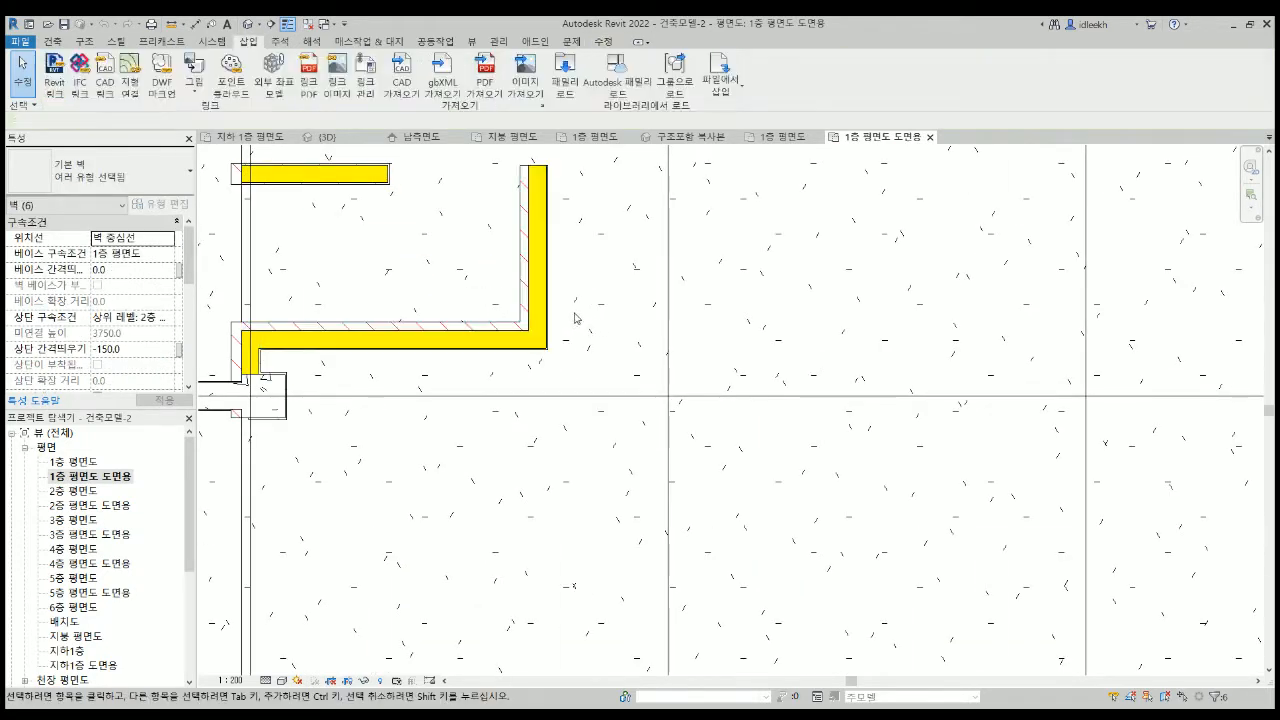
{"action": "left_click", "coordinate": [537, 290]}
{"action": "left_click", "coordinate": [575, 296]}
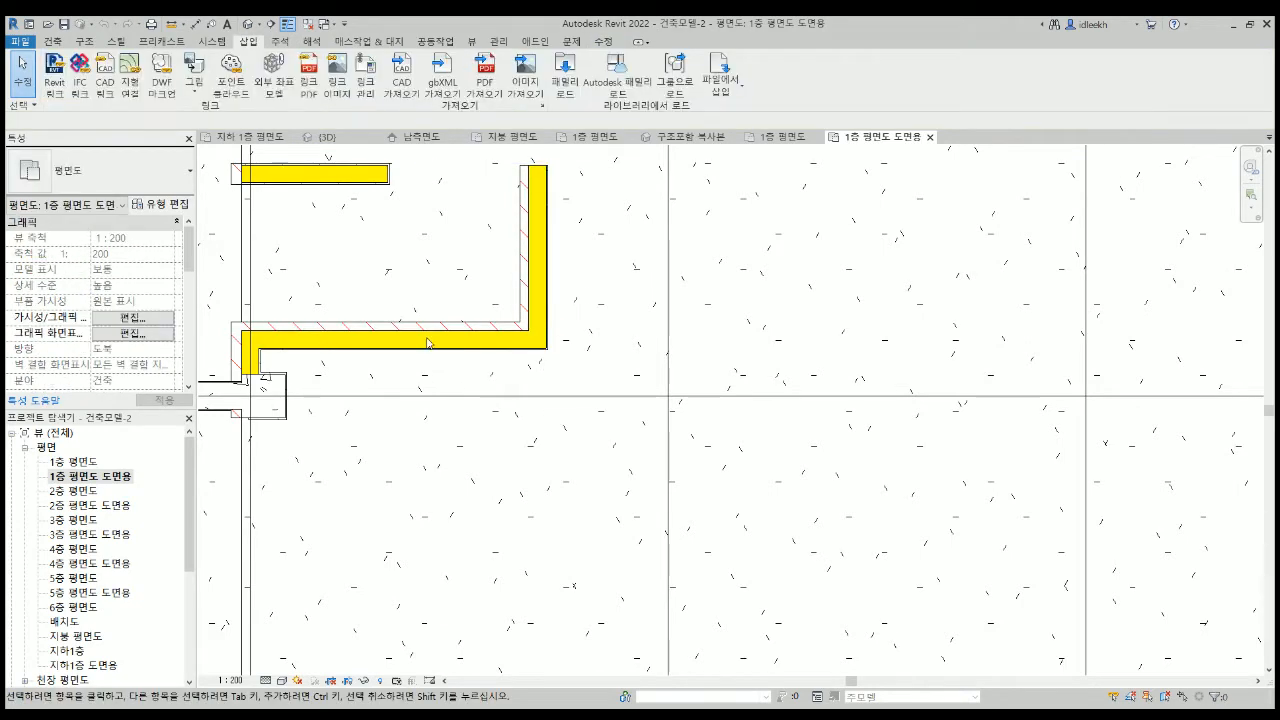
{"action": "scroll", "coordinate": [610, 358], "scroll_direction": "down", "scroll_amount": 4}
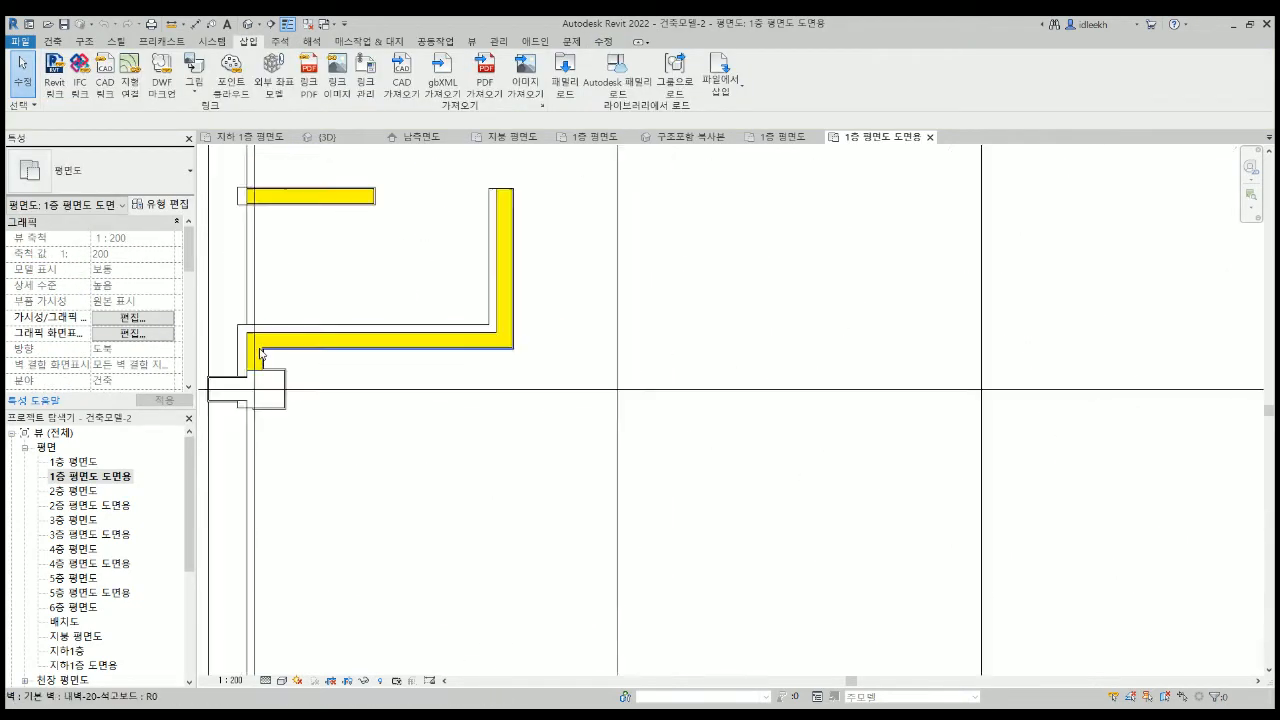
Select the 내벽-20-석고보드 finish wall around an interior column and examine how the finish walls enclose the column.
{"action": "scroll", "coordinate": [514, 523], "scroll_direction": "up", "scroll_amount": 8}
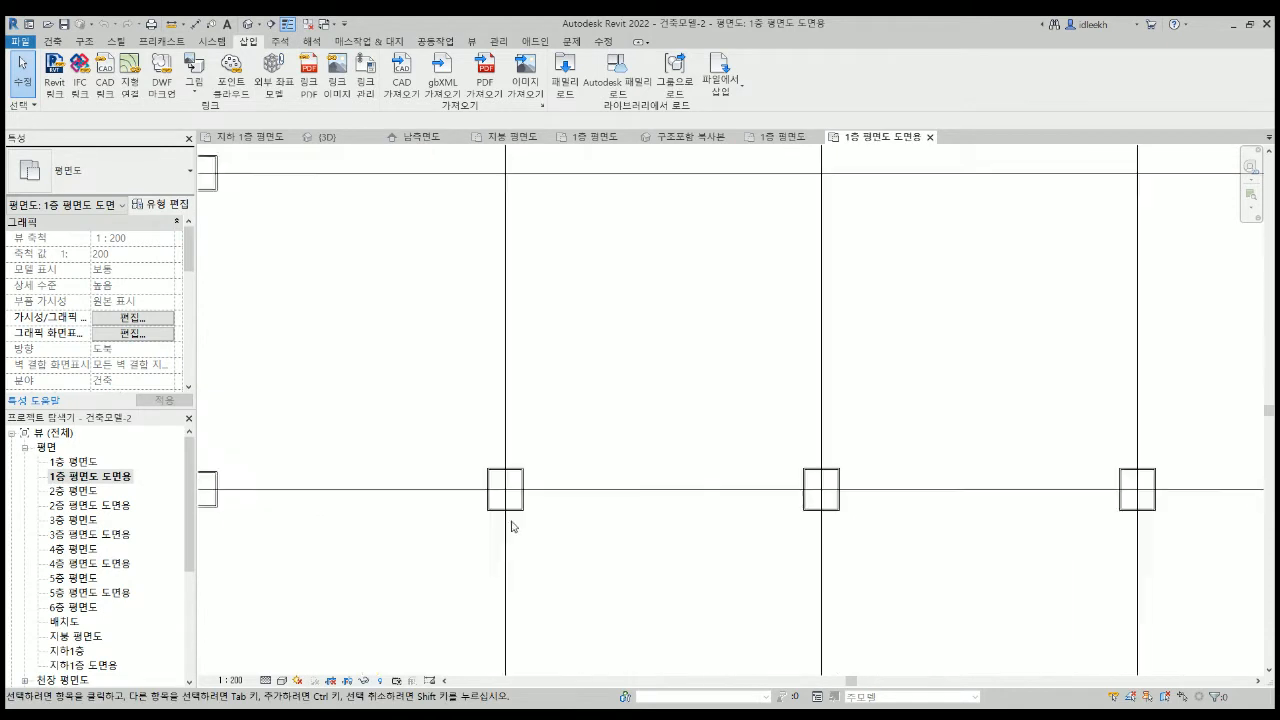
{"action": "scroll", "coordinate": [411, 455], "scroll_direction": "up", "scroll_amount": 3}
{"action": "left_click", "coordinate": [410, 452]}
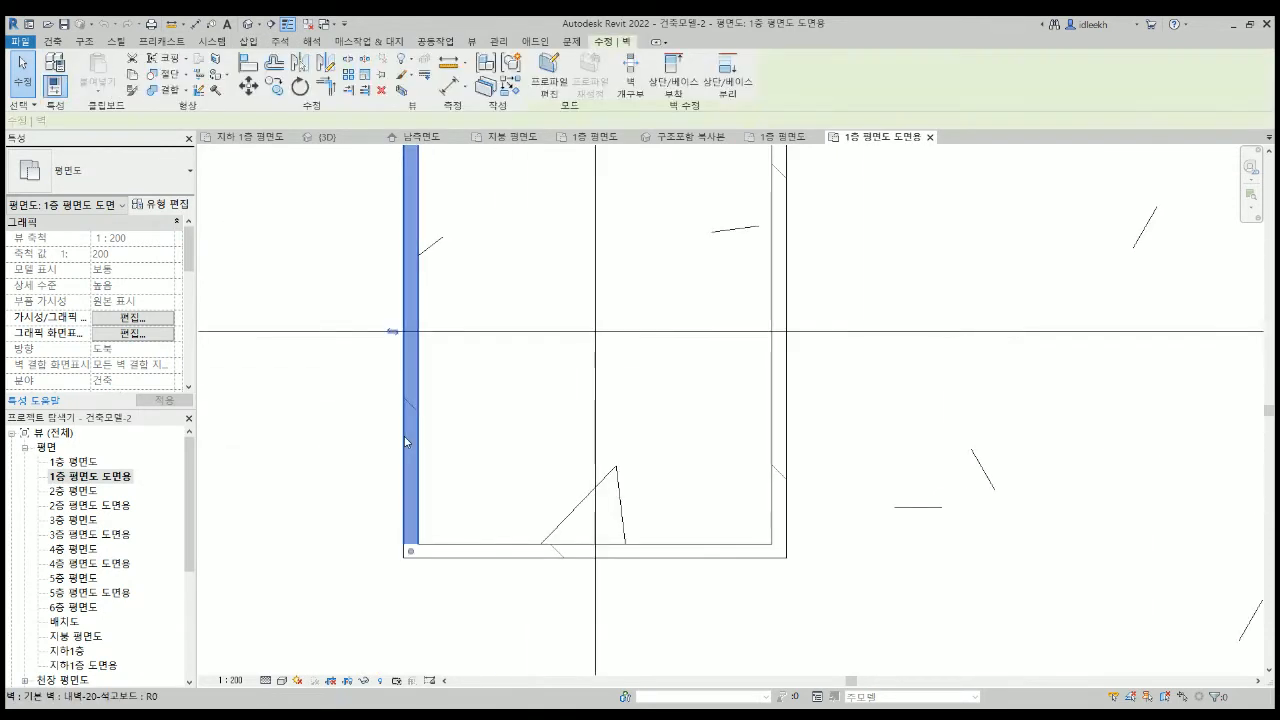
{"action": "scroll", "coordinate": [452, 455], "scroll_direction": "down", "scroll_amount": 3}
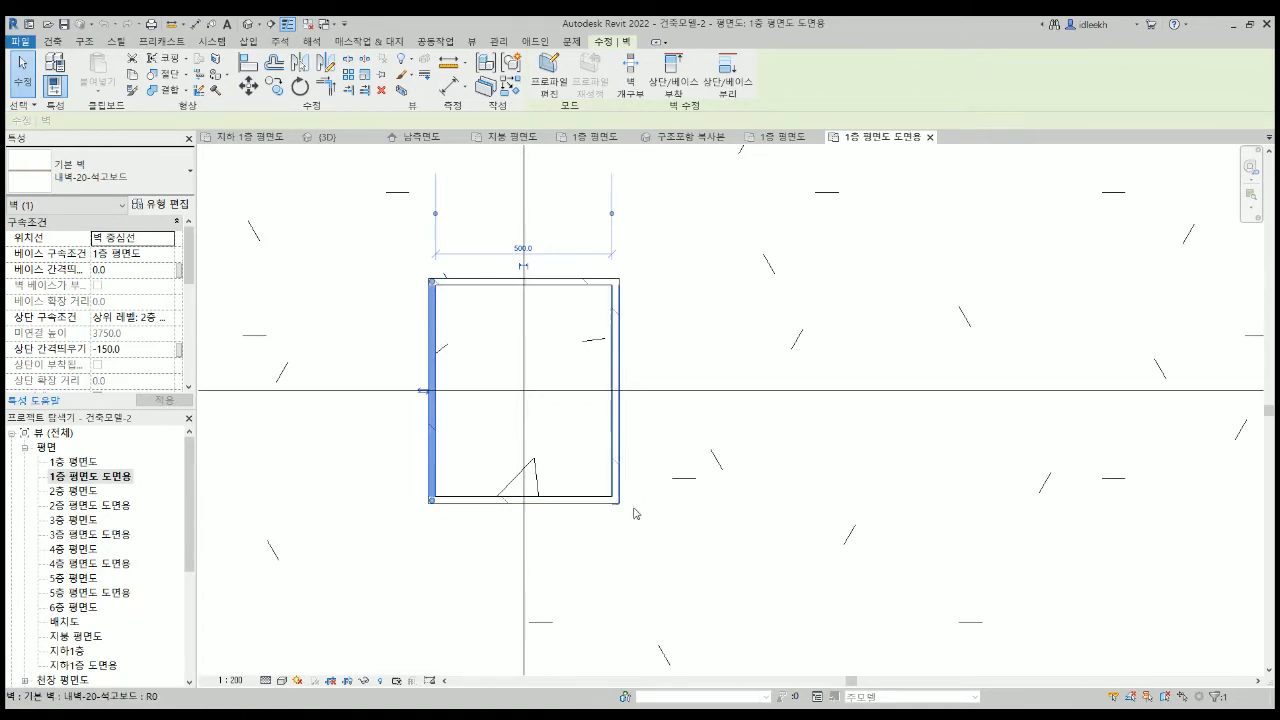
{"action": "scroll", "coordinate": [353, 278], "scroll_direction": "down", "scroll_amount": 3}
{"action": "left_click", "coordinate": [565, 284]}
{"action": "scroll", "coordinate": [563, 282], "scroll_direction": "down", "scroll_amount": 6}
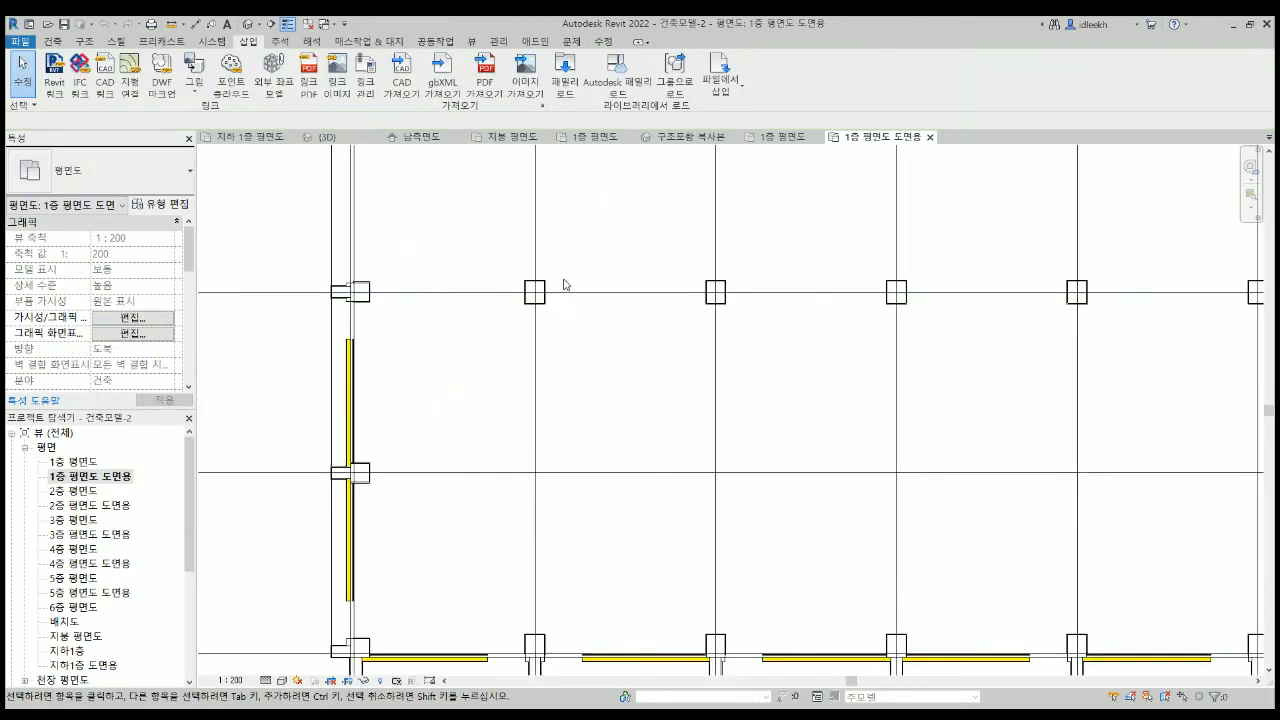
{"action": "scroll", "coordinate": [600, 320], "scroll_direction": "down", "scroll_amount": 5}
{"action": "middle_click_drag", "start_coordinate": [700, 294], "coordinate": [609, 374]}
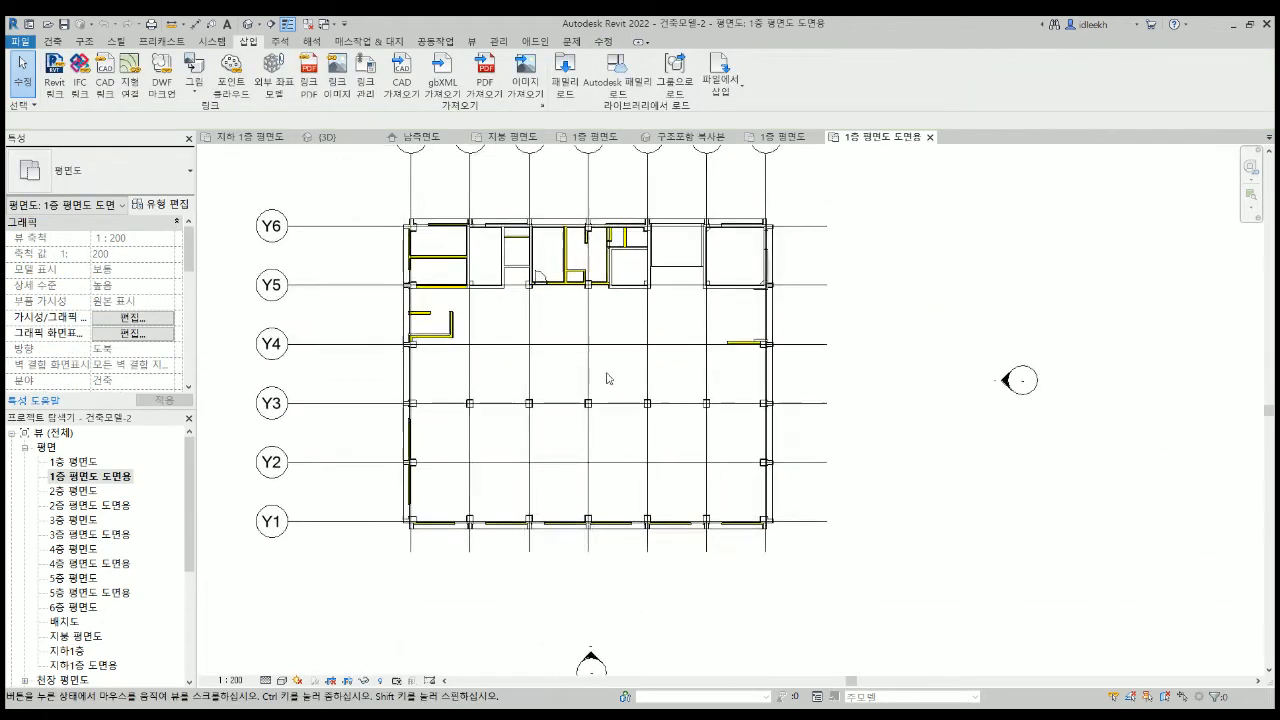
Examine the walls and door of the core rooms between grids Y5 and Y6.
{"action": "scroll", "coordinate": [557, 290], "scroll_direction": "up", "scroll_amount": 5}
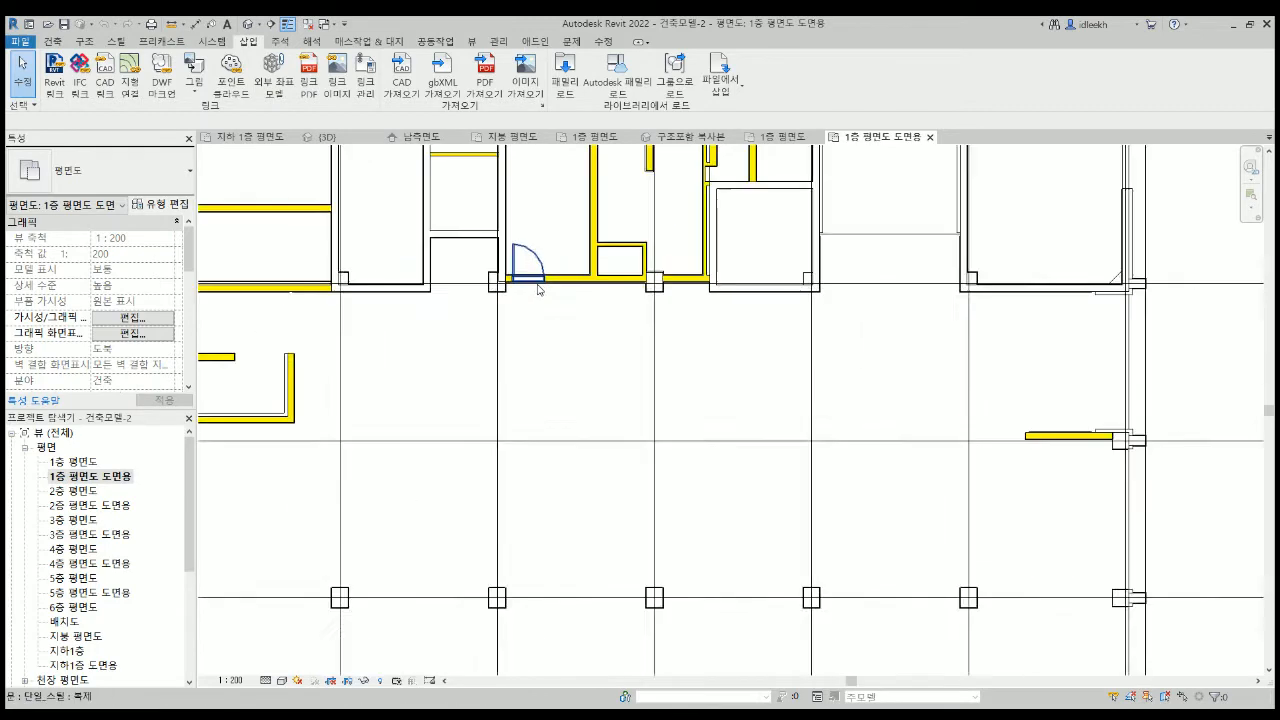
{"action": "scroll", "coordinate": [517, 350], "scroll_direction": "down", "scroll_amount": 4}
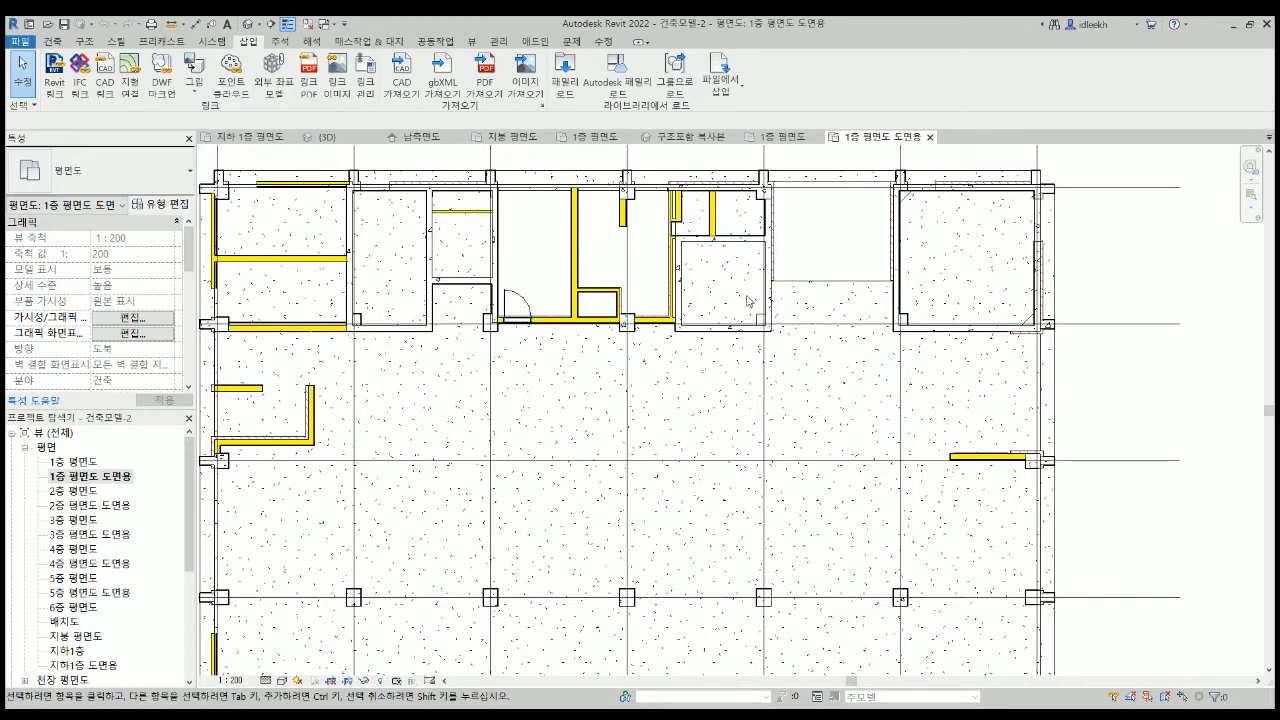
{"action": "scroll", "coordinate": [743, 295], "scroll_direction": "down", "scroll_amount": 2}
{"action": "scroll", "coordinate": [858, 270], "scroll_direction": "up", "scroll_amount": 3}
{"action": "scroll", "coordinate": [787, 303], "scroll_direction": "down", "scroll_amount": 4}
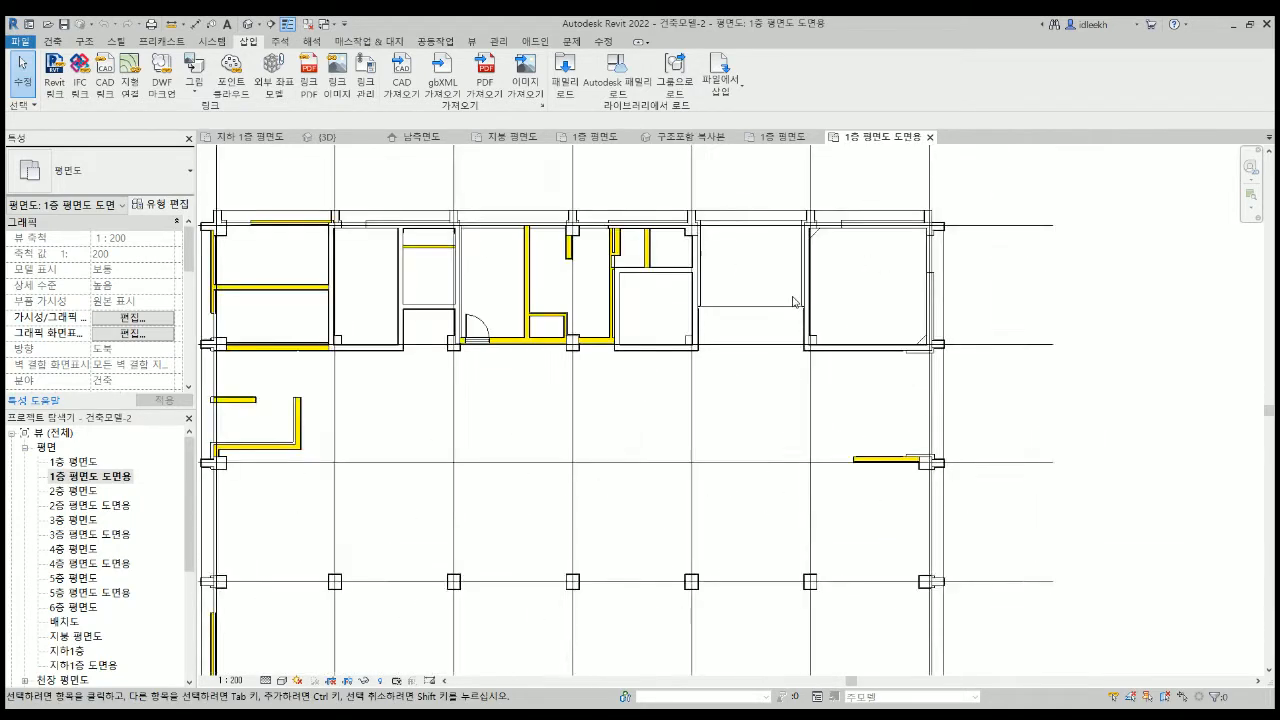
Open the 건축 평면도 view template assigned to 1층 평면도 도면용, close it, and view the whole gridded plan.
{"action": "scroll", "coordinate": [68, 310], "scroll_direction": "down", "scroll_amount": 5}
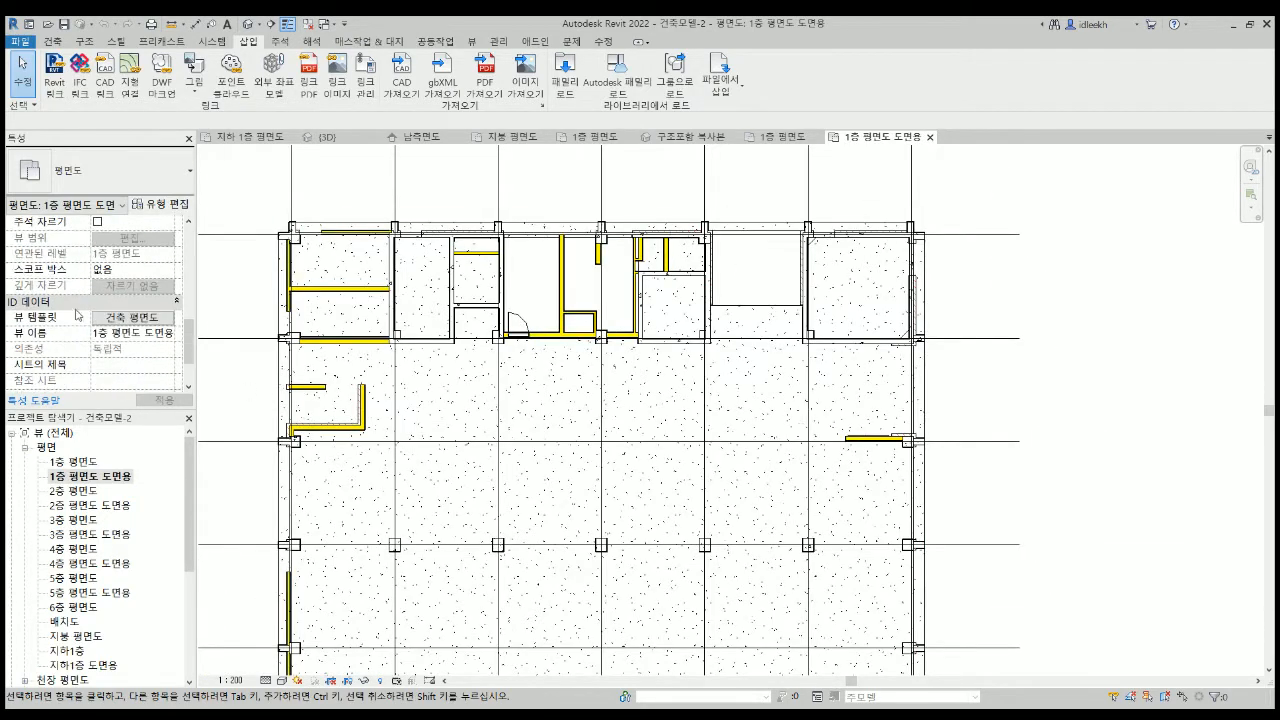
{"action": "left_click", "coordinate": [132, 318]}
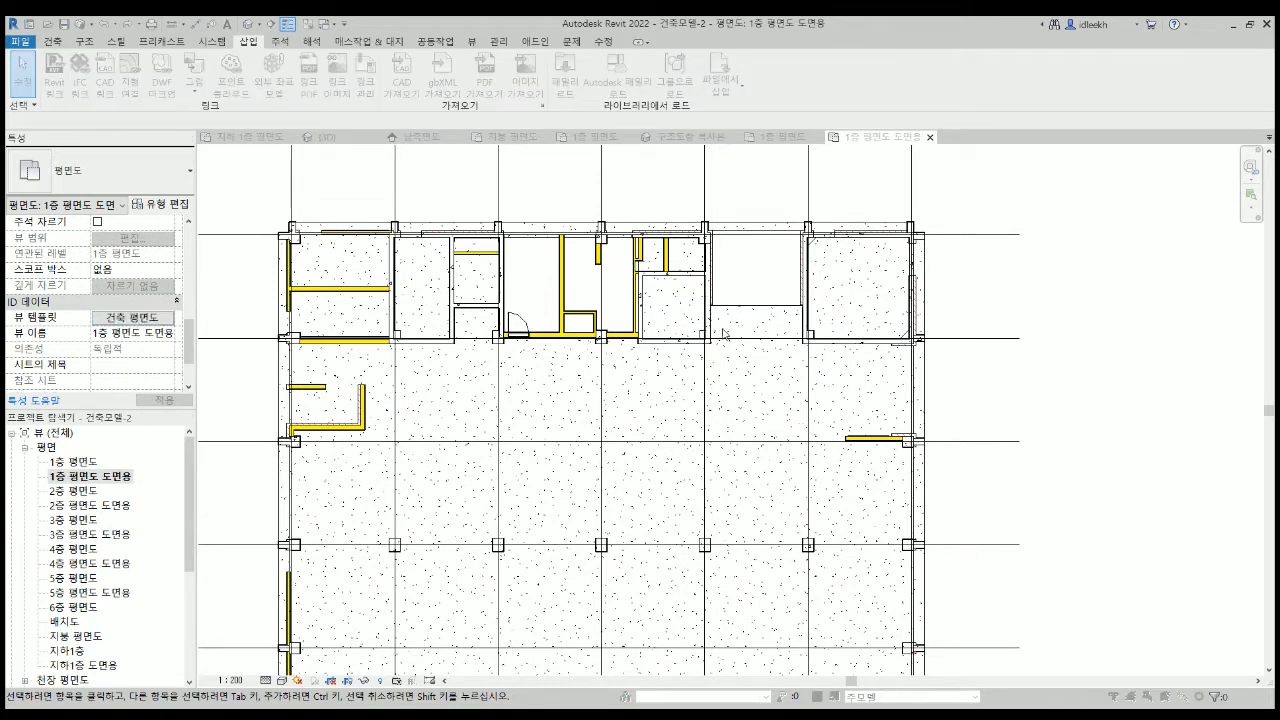
{"action": "scroll", "coordinate": [694, 381], "scroll_direction": "down", "scroll_amount": 4}
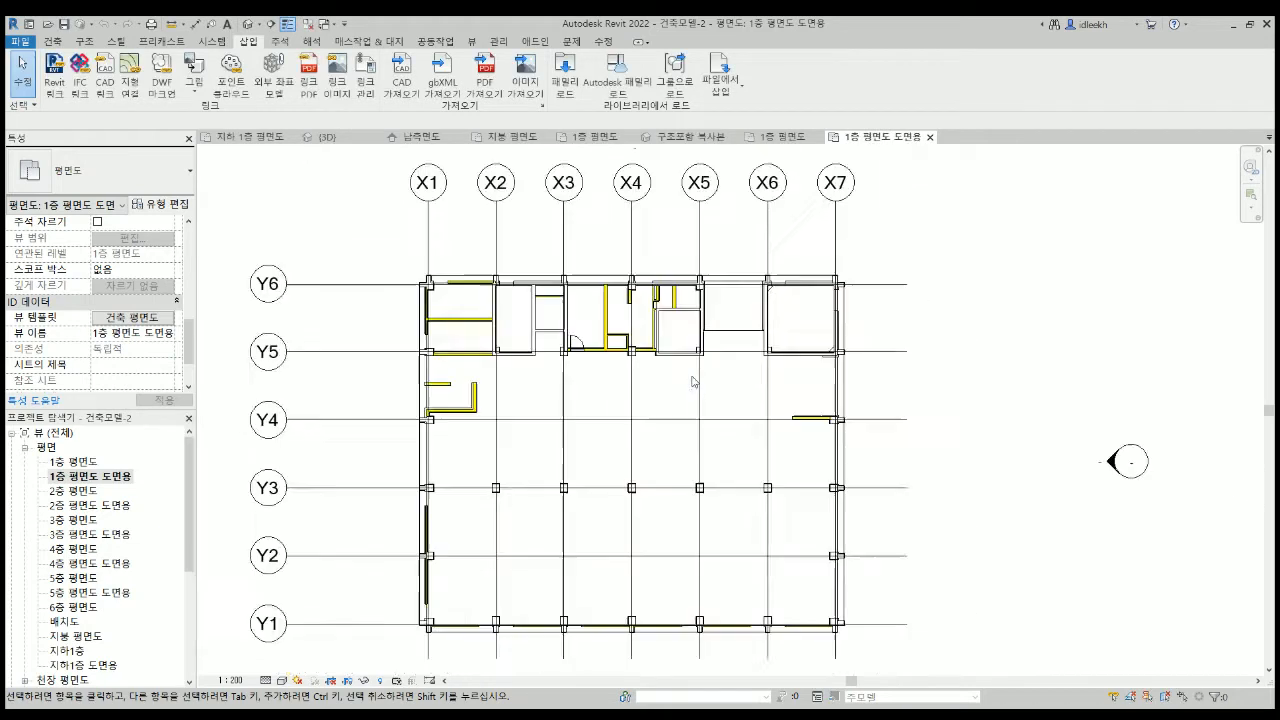
{"action": "middle_click_drag", "start_coordinate": [664, 604], "coordinate": [680, 543]}
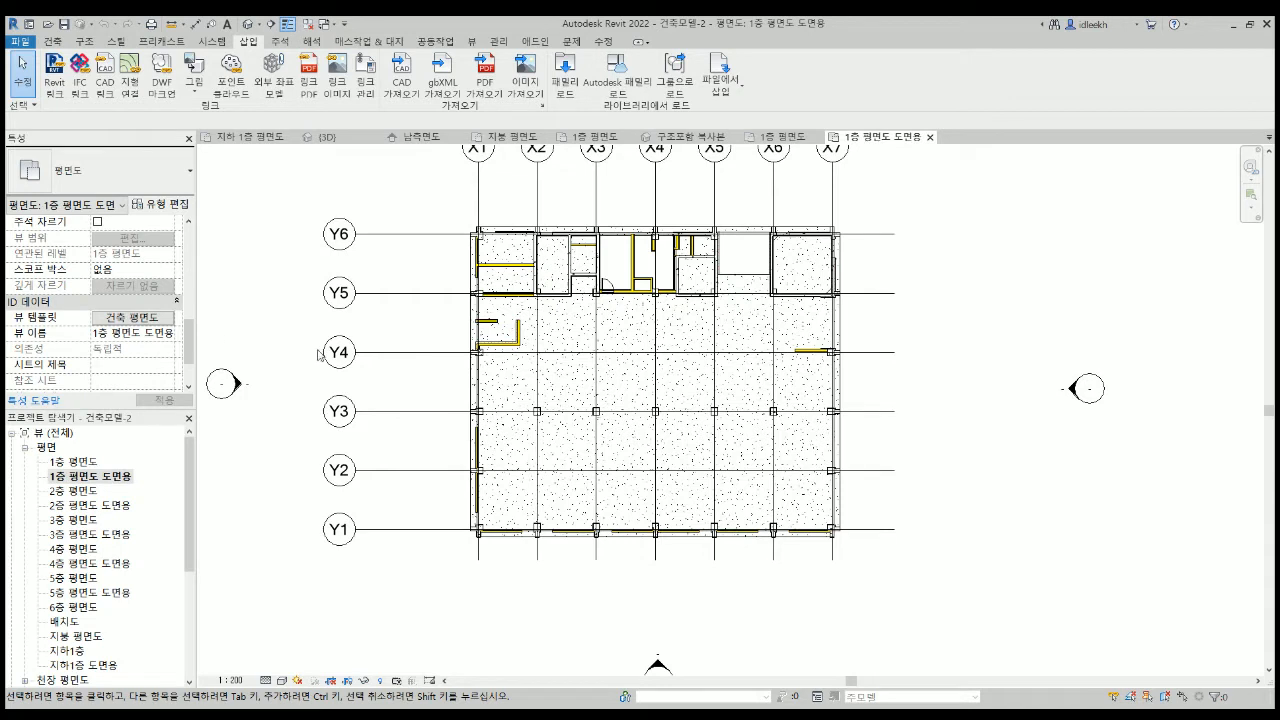
Create a new sheet with the Autodesk title block in 건축모델-2.
{"action": "scroll", "coordinate": [117, 488], "scroll_direction": "down", "scroll_amount": 5}
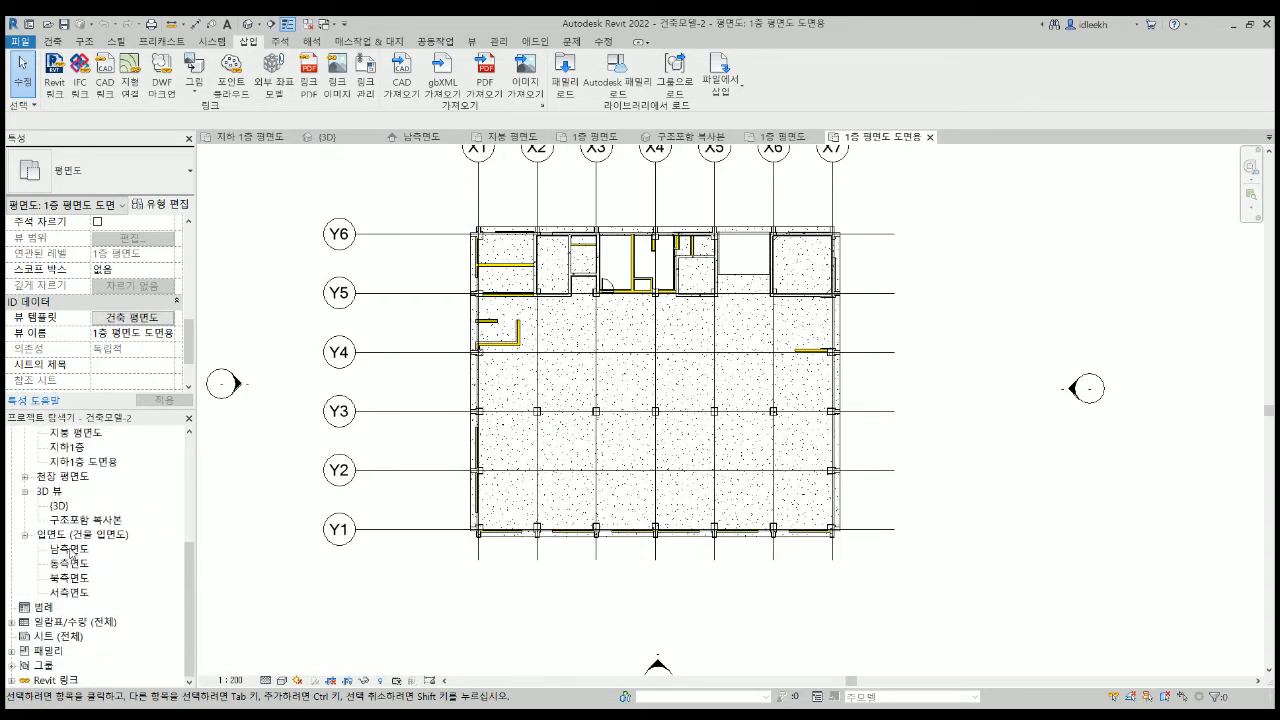
{"action": "left_click", "coordinate": [58, 636]}
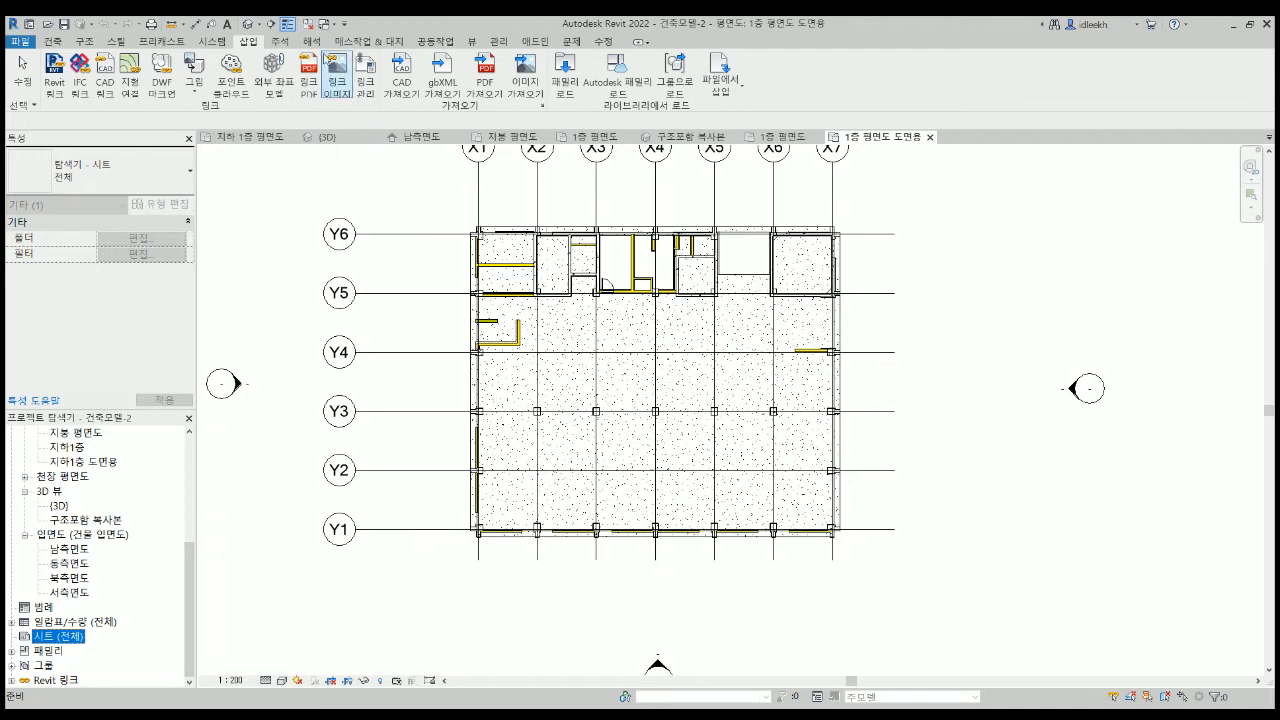
{"action": "left_click", "coordinate": [472, 42]}
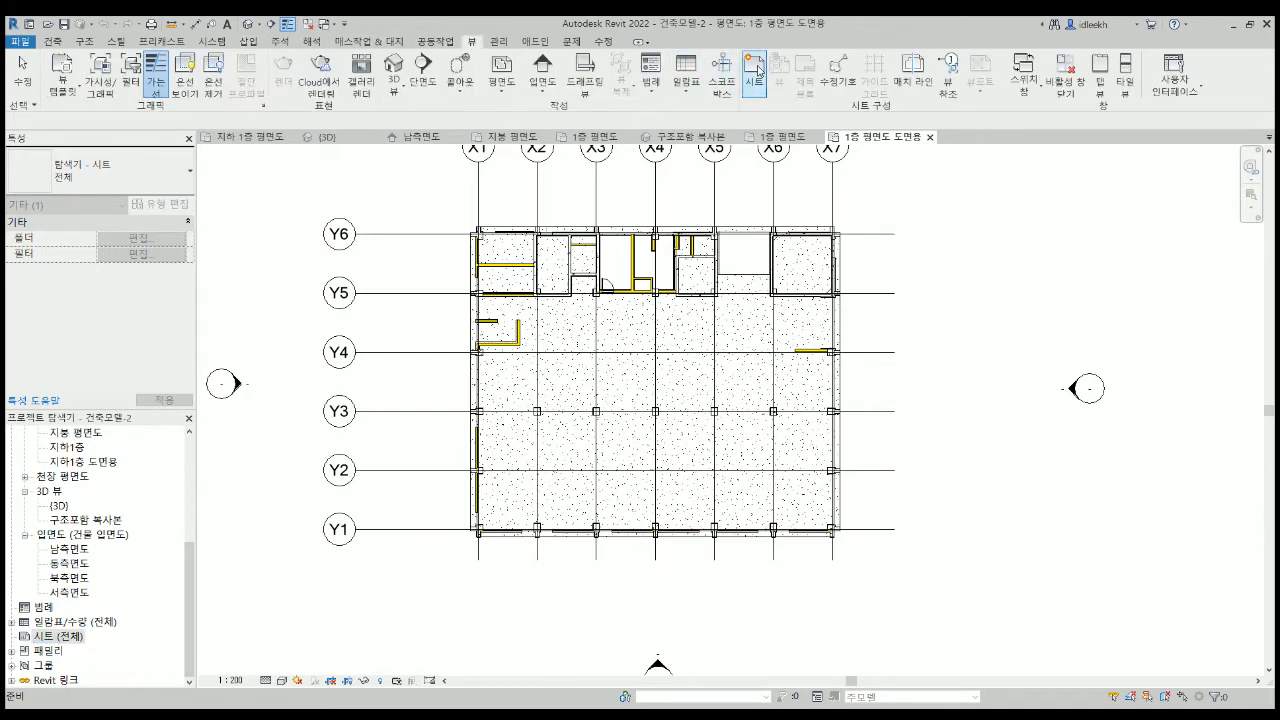
{"action": "left_click", "coordinate": [756, 82]}
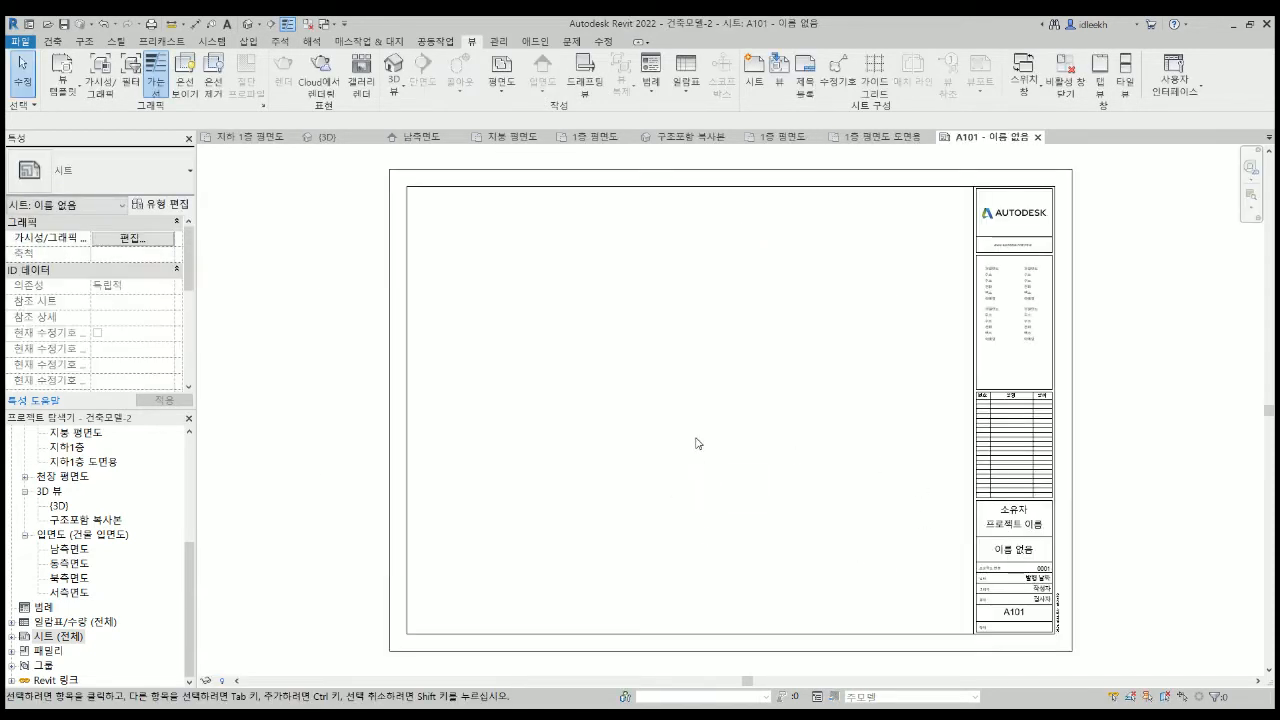
Place the 1층 평면도 도면용 view in the middle of the new sheet.
{"action": "scroll", "coordinate": [90, 535], "scroll_direction": "up", "scroll_amount": 5}
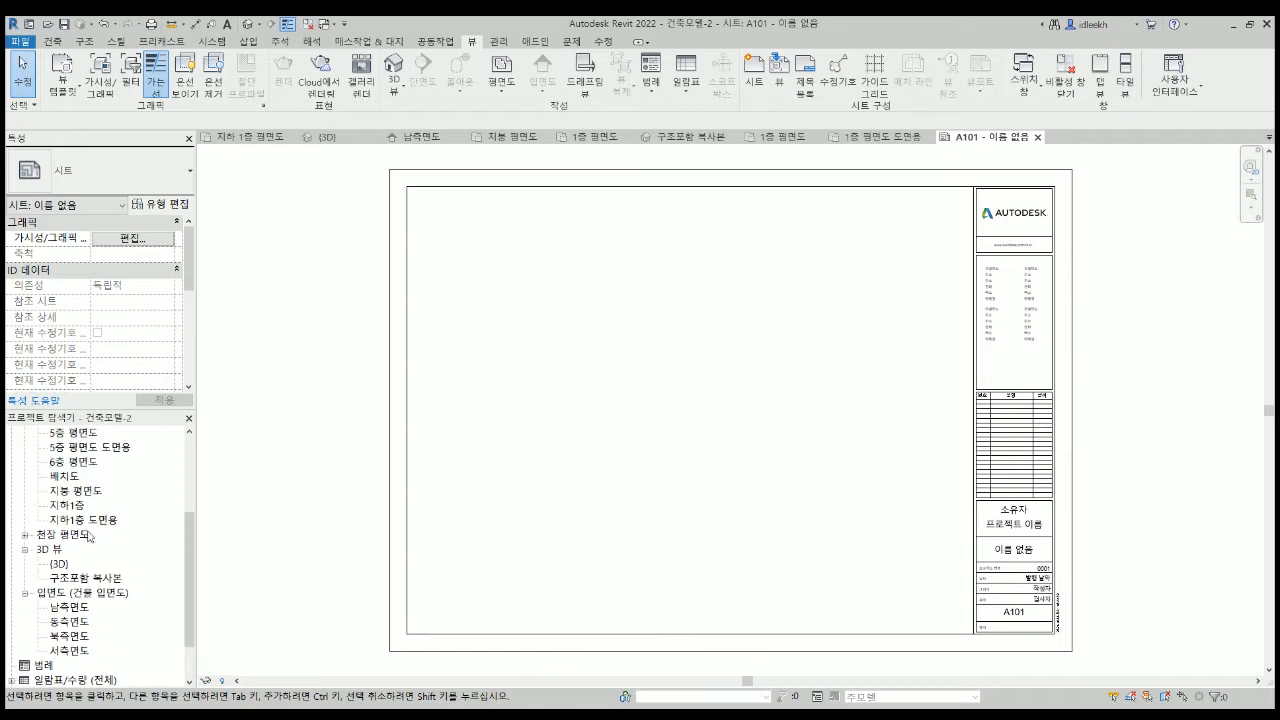
{"action": "left_click", "coordinate": [88, 477]}
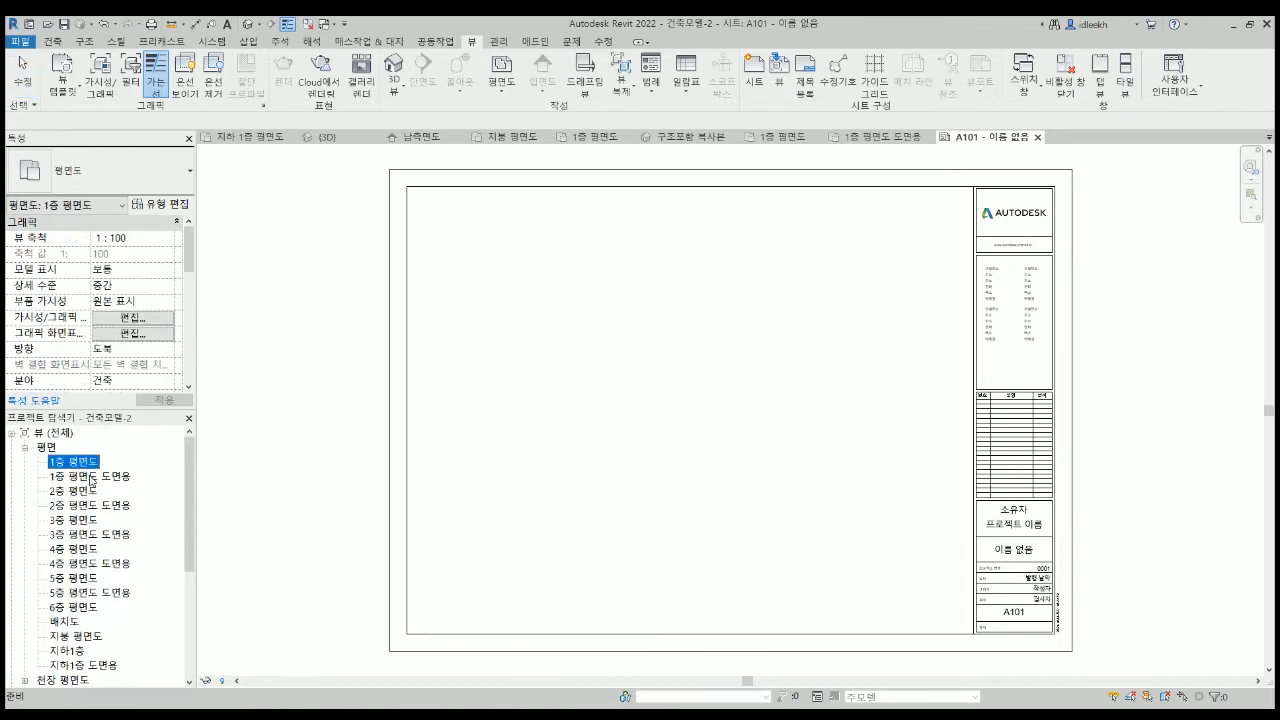
{"action": "left_click_drag", "start_coordinate": [88, 477], "coordinate": [717, 434]}
{"action": "left_click", "coordinate": [686, 405]}
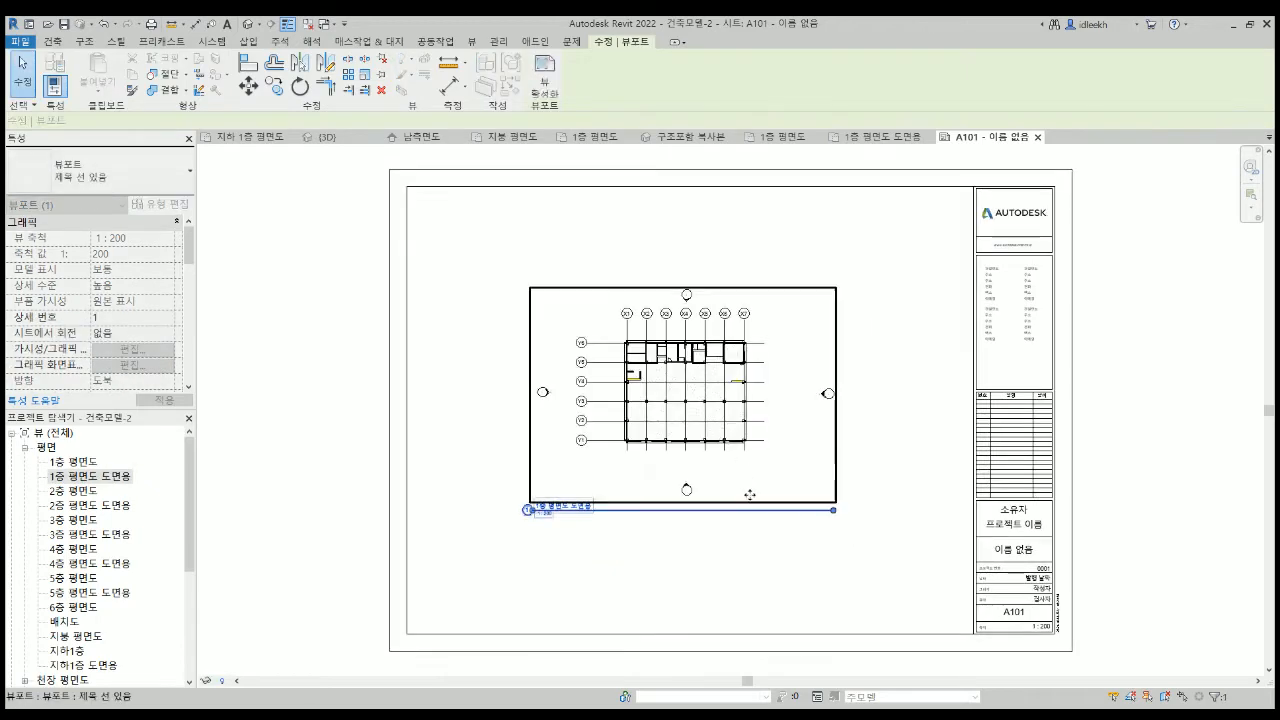
{"action": "left_click", "coordinate": [731, 558]}
Examine the placed plan, its grids and its view title on the sheet.
{"action": "scroll", "coordinate": [612, 328], "scroll_direction": "up", "scroll_amount": 3}
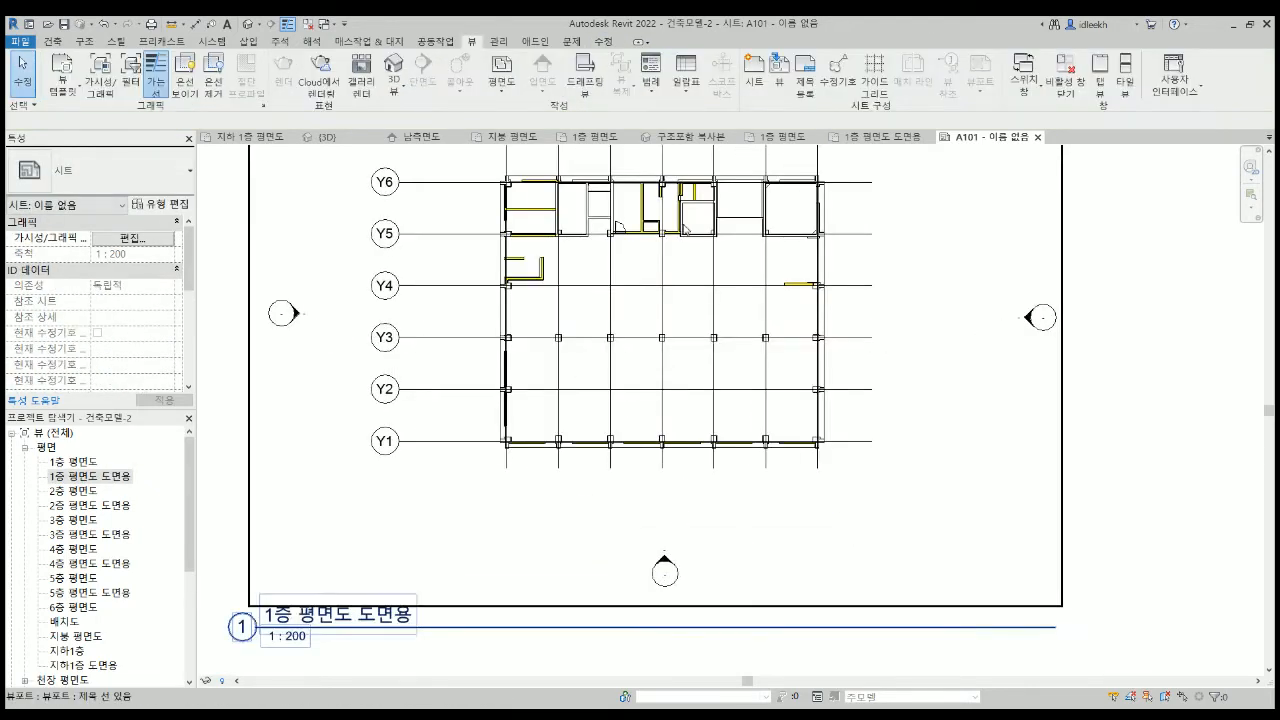
{"action": "scroll", "coordinate": [686, 229], "scroll_direction": "up", "scroll_amount": 2}
{"action": "scroll", "coordinate": [612, 451], "scroll_direction": "down", "scroll_amount": 2}
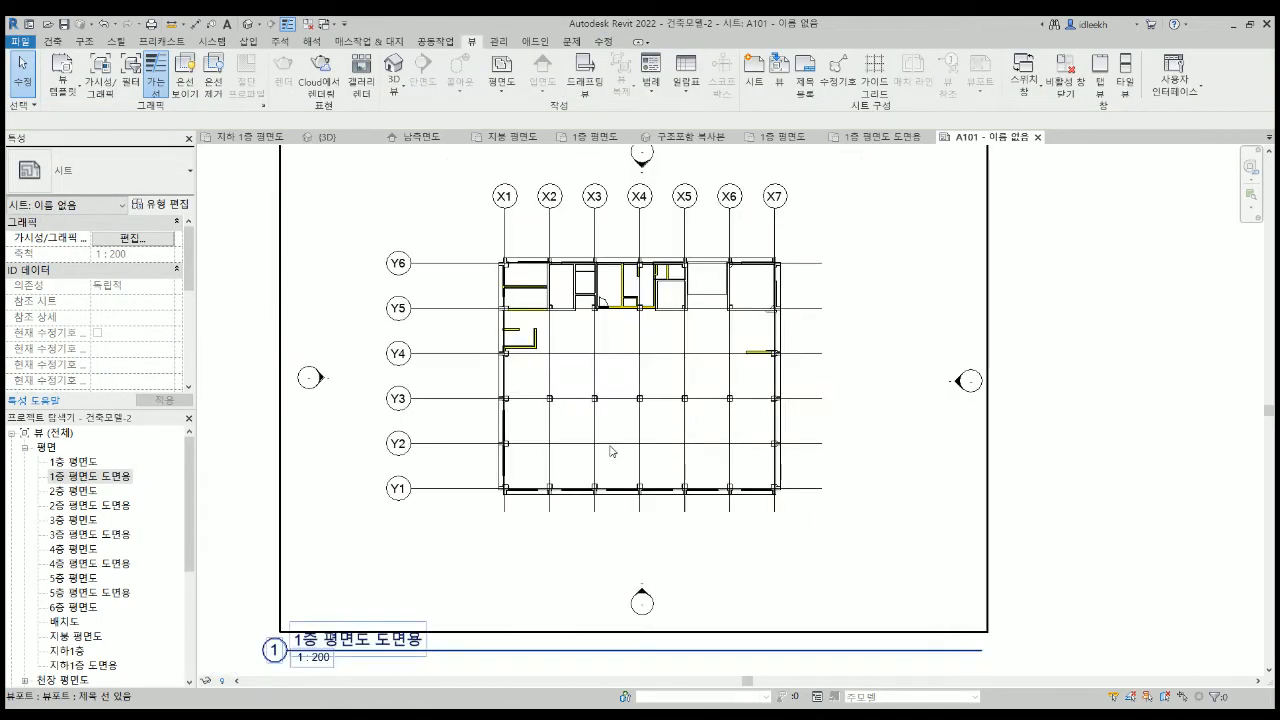
{"action": "scroll", "coordinate": [676, 450], "scroll_direction": "down", "scroll_amount": 3}
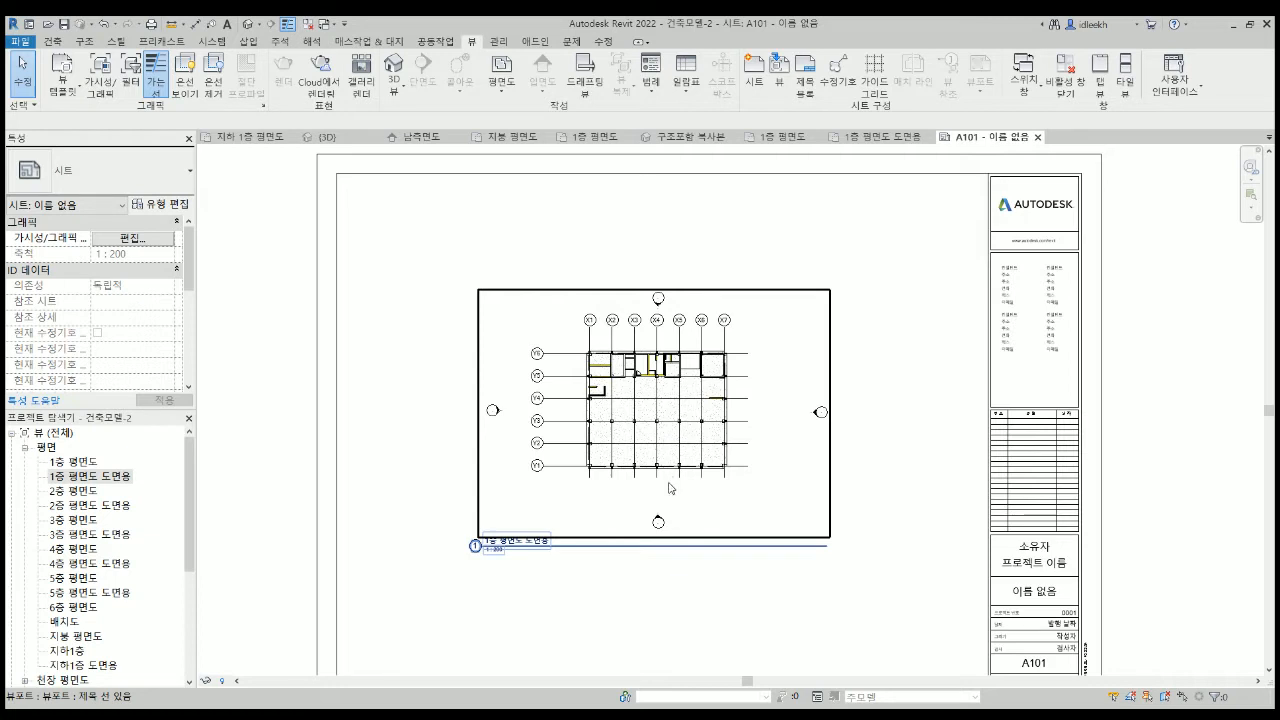
{"action": "scroll", "coordinate": [637, 394], "scroll_direction": "down", "scroll_amount": 2}
{"action": "scroll", "coordinate": [660, 440], "scroll_direction": "up", "scroll_amount": 1}
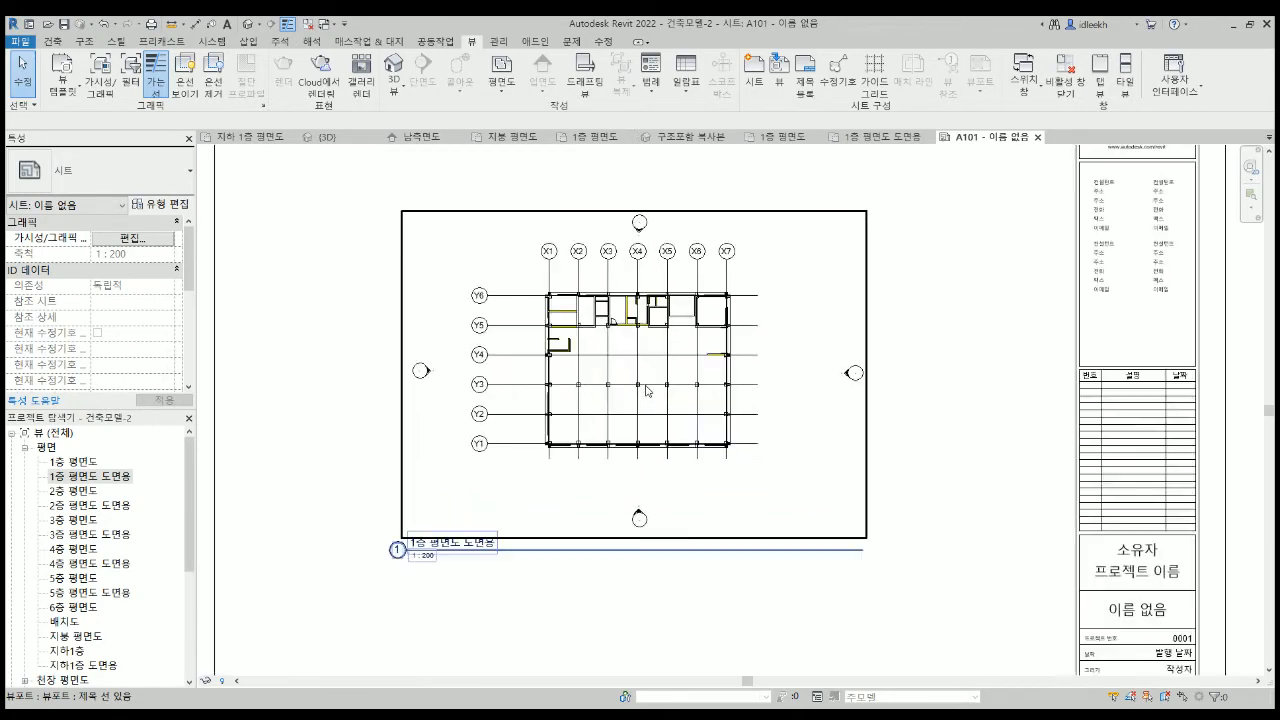
{"action": "scroll", "coordinate": [659, 390], "scroll_direction": "up", "scroll_amount": 2}
In 1층 평면도 도면용, draw a horizontal building section line across the full plan between grids Y3 and Y4.
{"action": "double_click", "coordinate": [72, 478]}
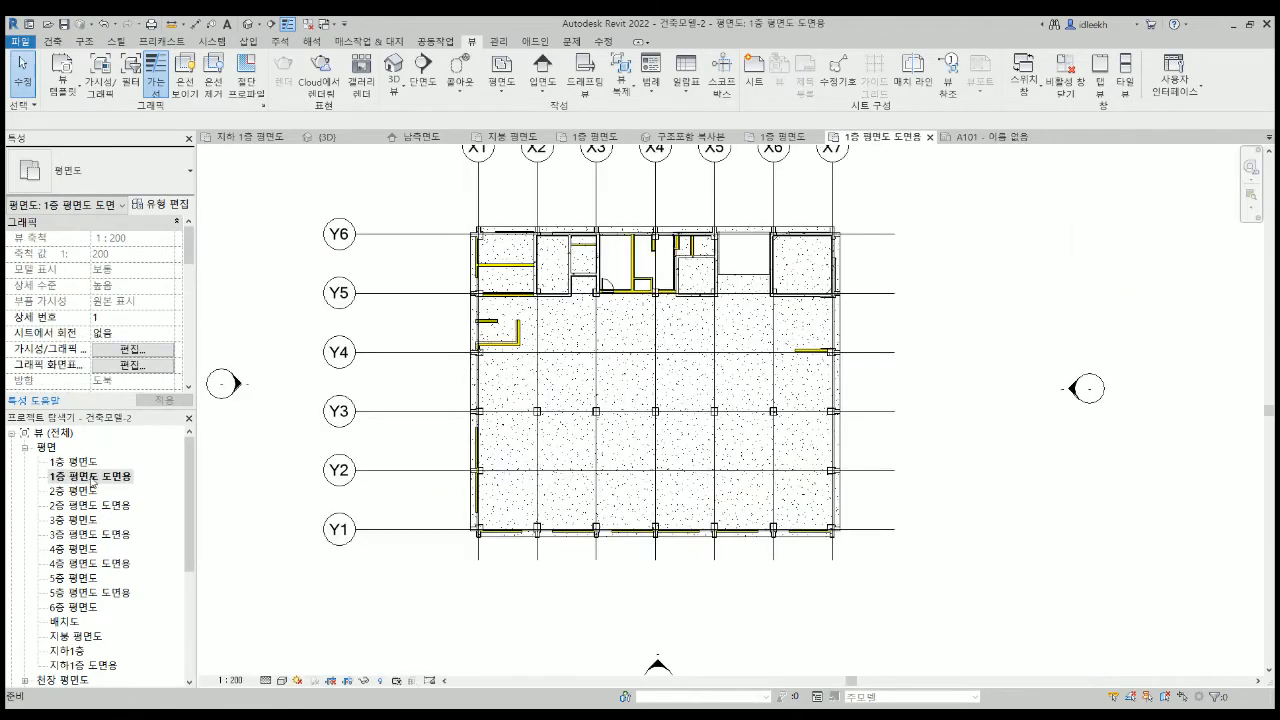
{"action": "scroll", "coordinate": [725, 440], "scroll_direction": "down", "scroll_amount": 1}
{"action": "middle_click_drag", "start_coordinate": [714, 426], "coordinate": [654, 429]}
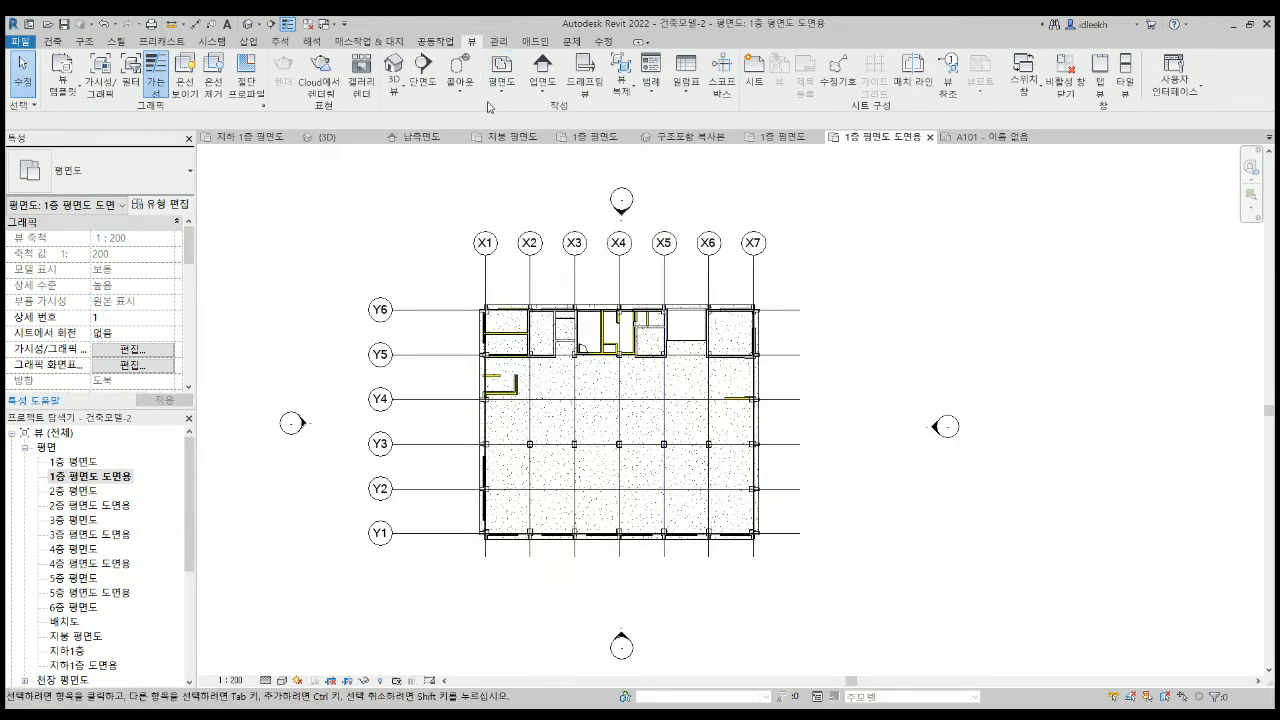
{"action": "left_click", "coordinate": [423, 68]}
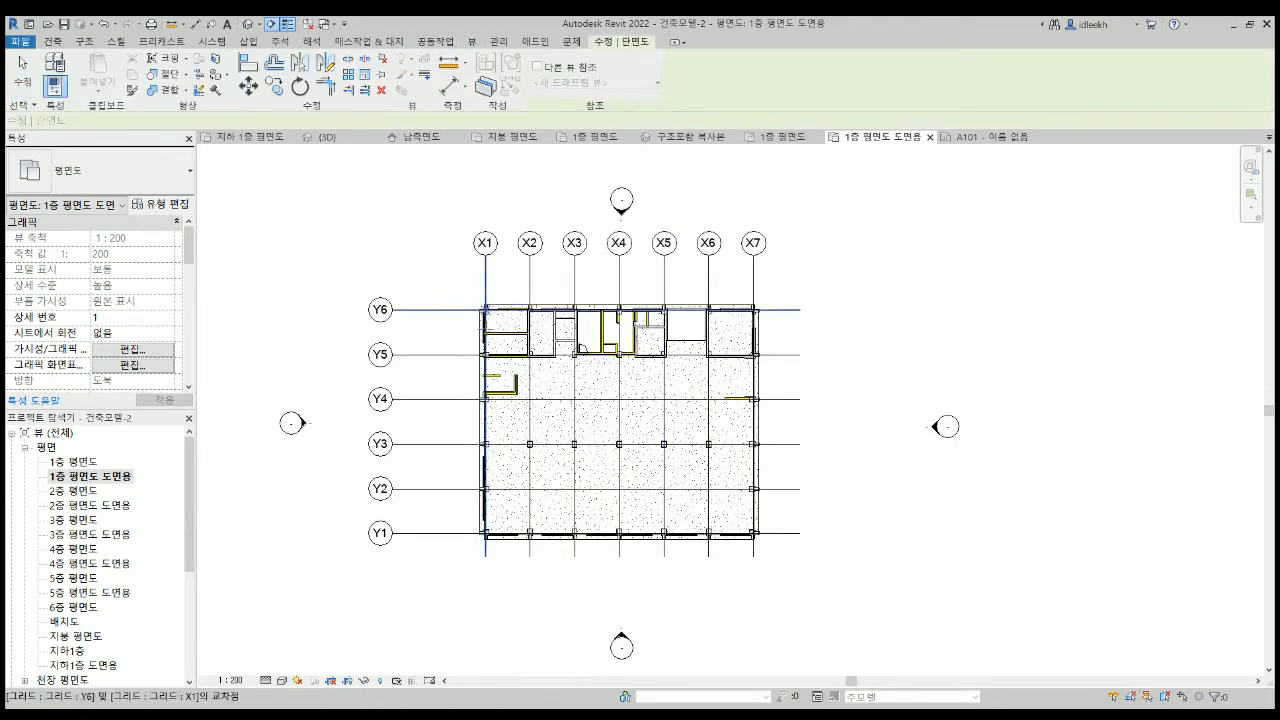
{"action": "left_click", "coordinate": [340, 421]}
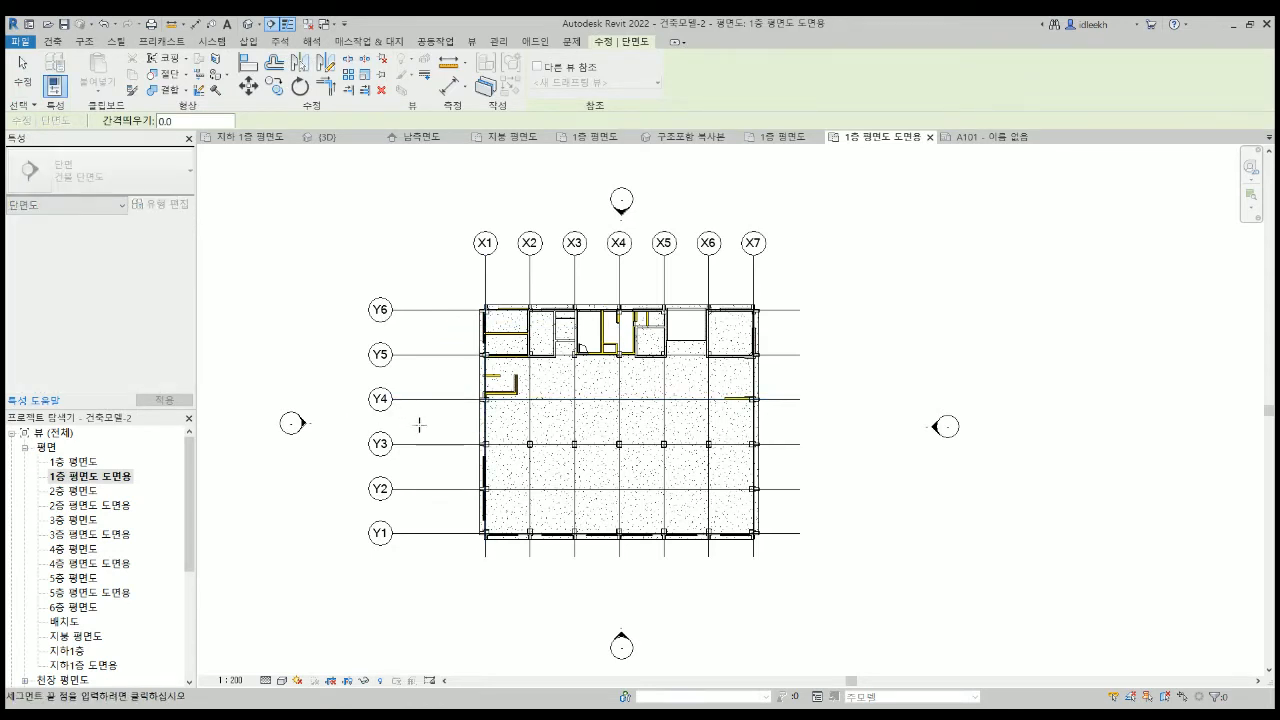
{"action": "left_click", "coordinate": [845, 521]}
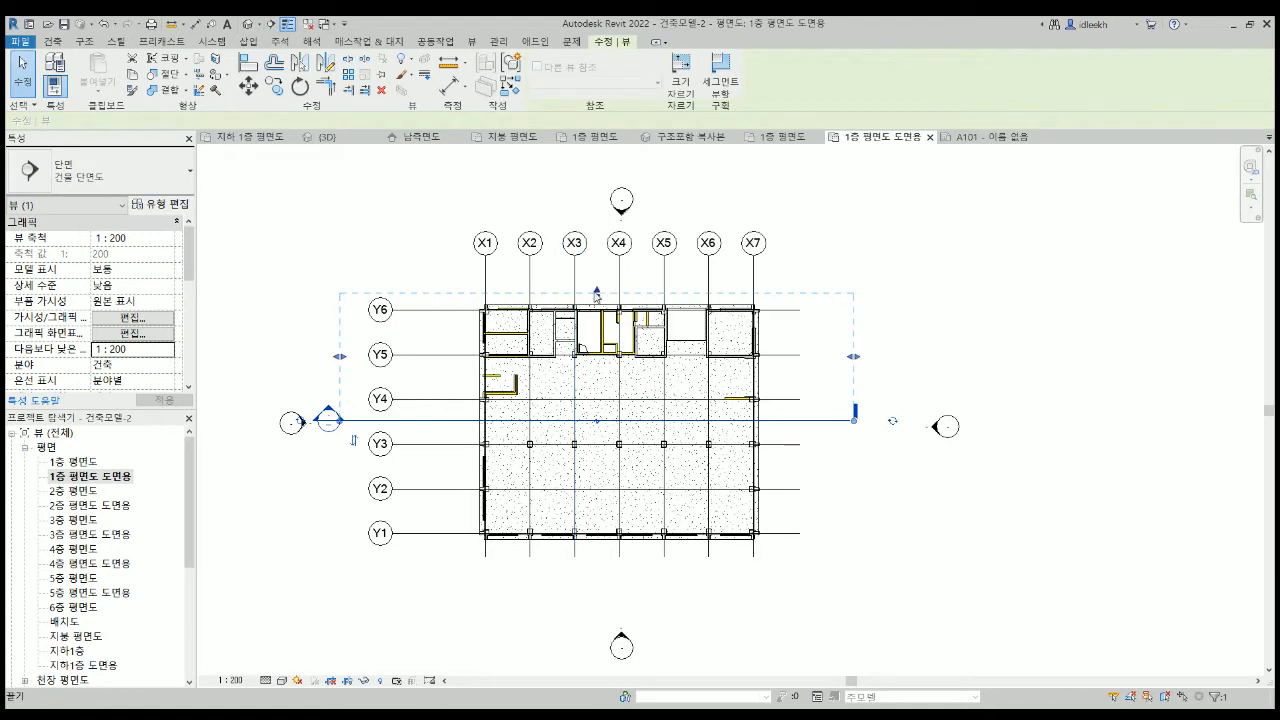
Extend the section's view depth upward past the X grid bubbles and deselect the section.
{"action": "left_click_drag", "start_coordinate": [596, 295], "coordinate": [592, 224]}
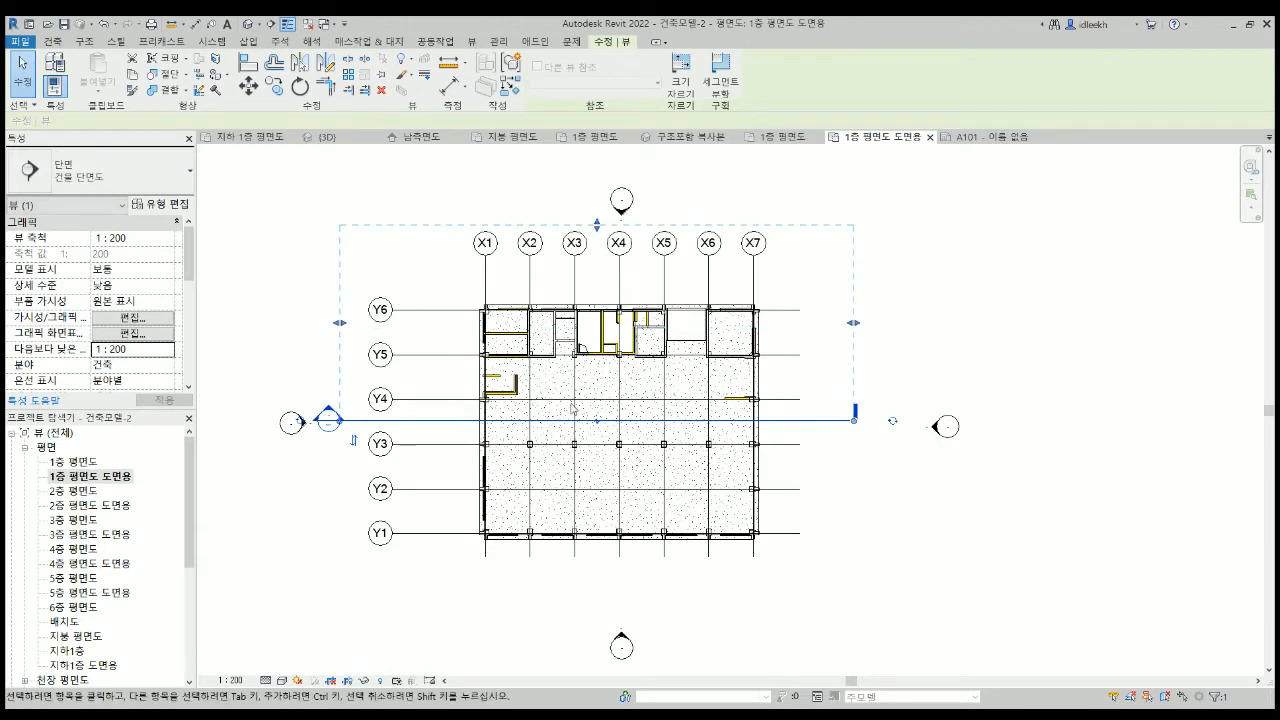
{"action": "left_click", "coordinate": [984, 322]}
{"action": "scroll", "coordinate": [84, 531], "scroll_direction": "down", "scroll_amount": 4}
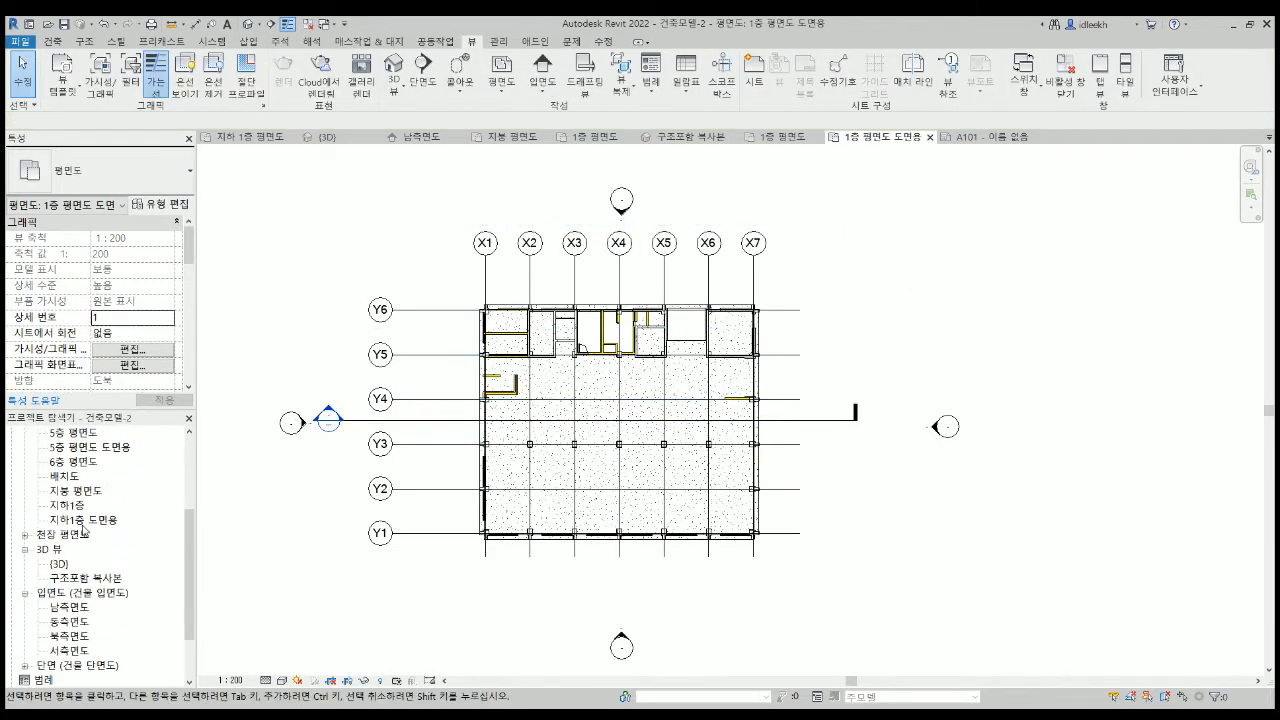
Expand the building sections in the project browser and open the 단면도 0 section view.
{"action": "scroll", "coordinate": [81, 580], "scroll_direction": "down", "scroll_amount": 2}
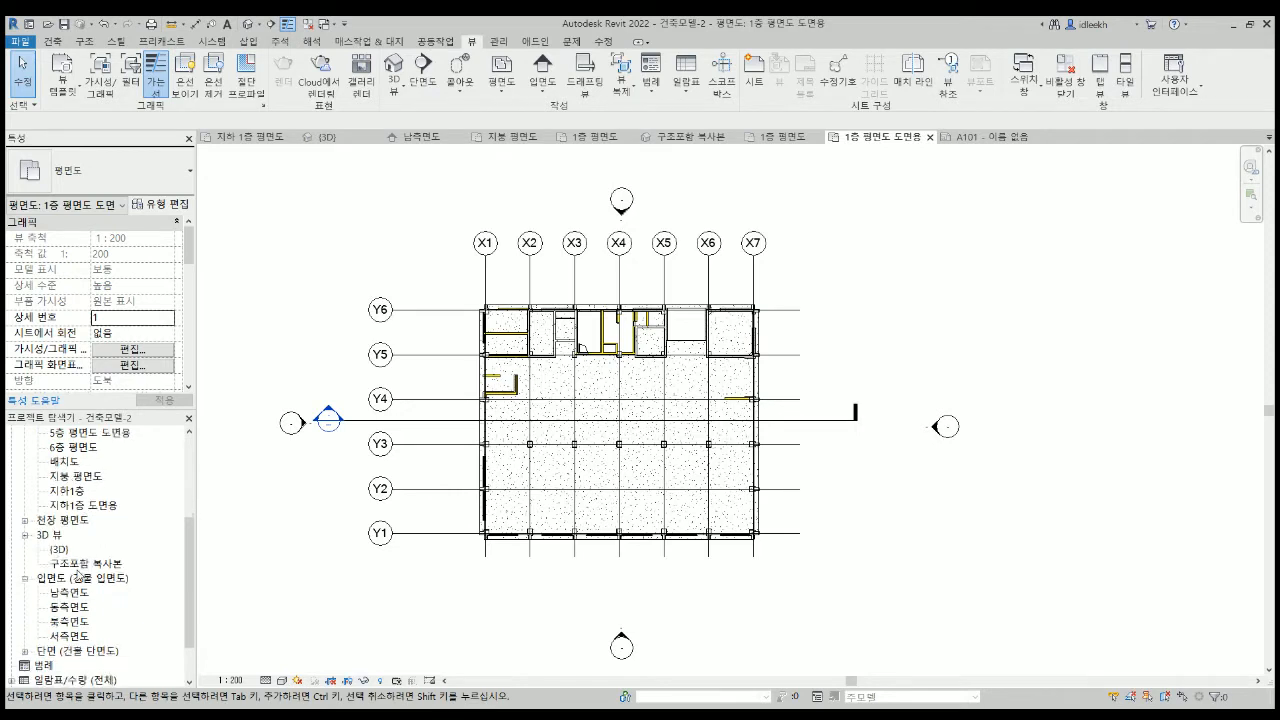
{"action": "left_click", "coordinate": [24, 607]}
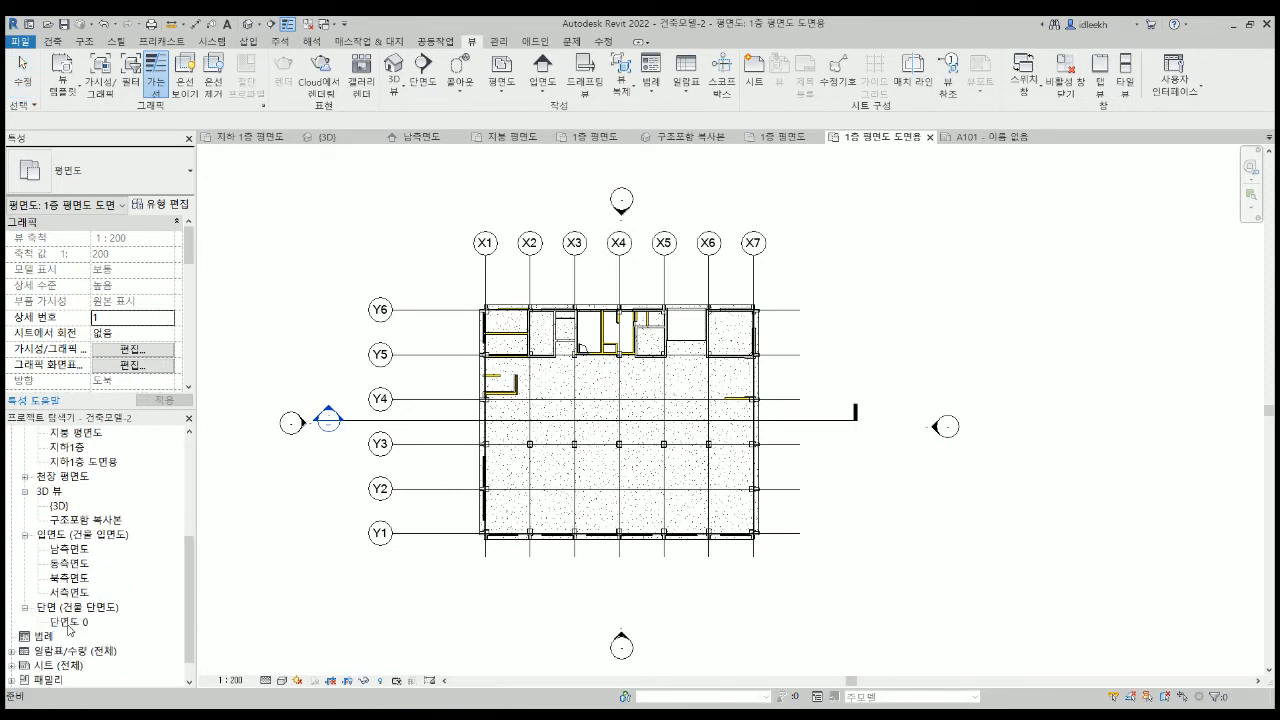
{"action": "double_click", "coordinate": [68, 624]}
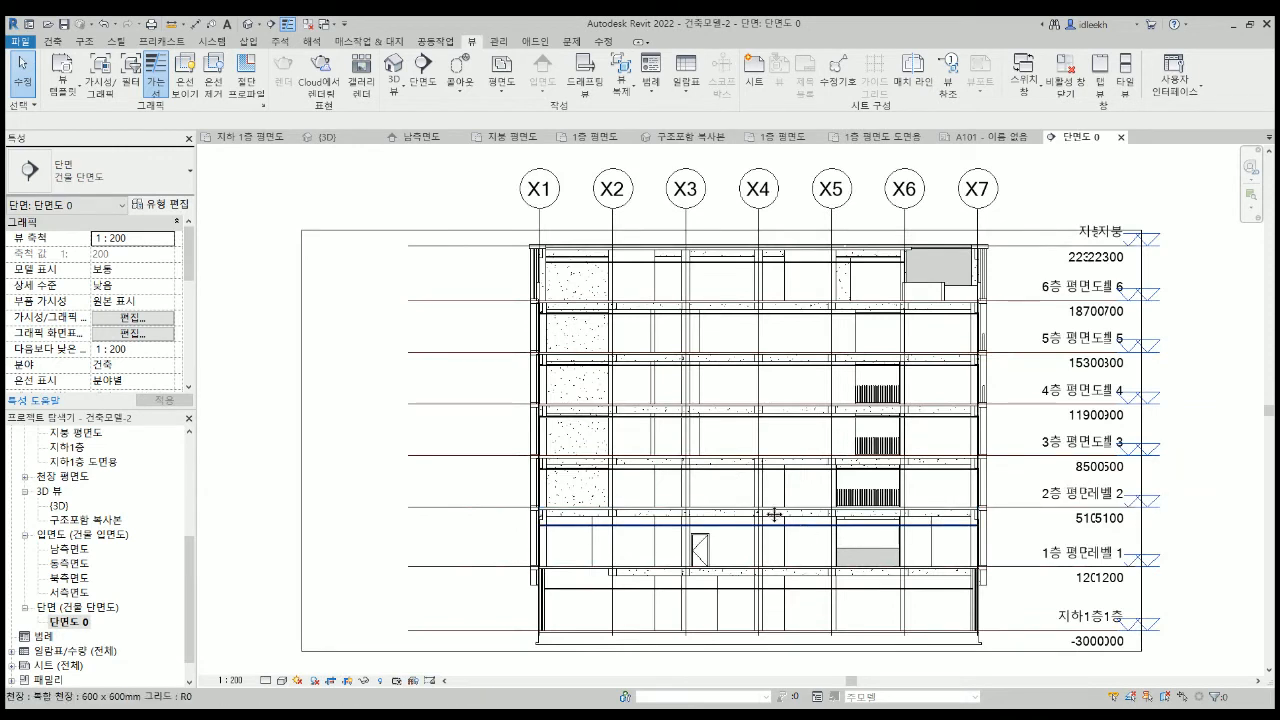
{"action": "middle_click_drag", "start_coordinate": [774, 514], "coordinate": [628, 447]}
{"action": "scroll", "coordinate": [611, 473], "scroll_direction": "down", "scroll_amount": 1}
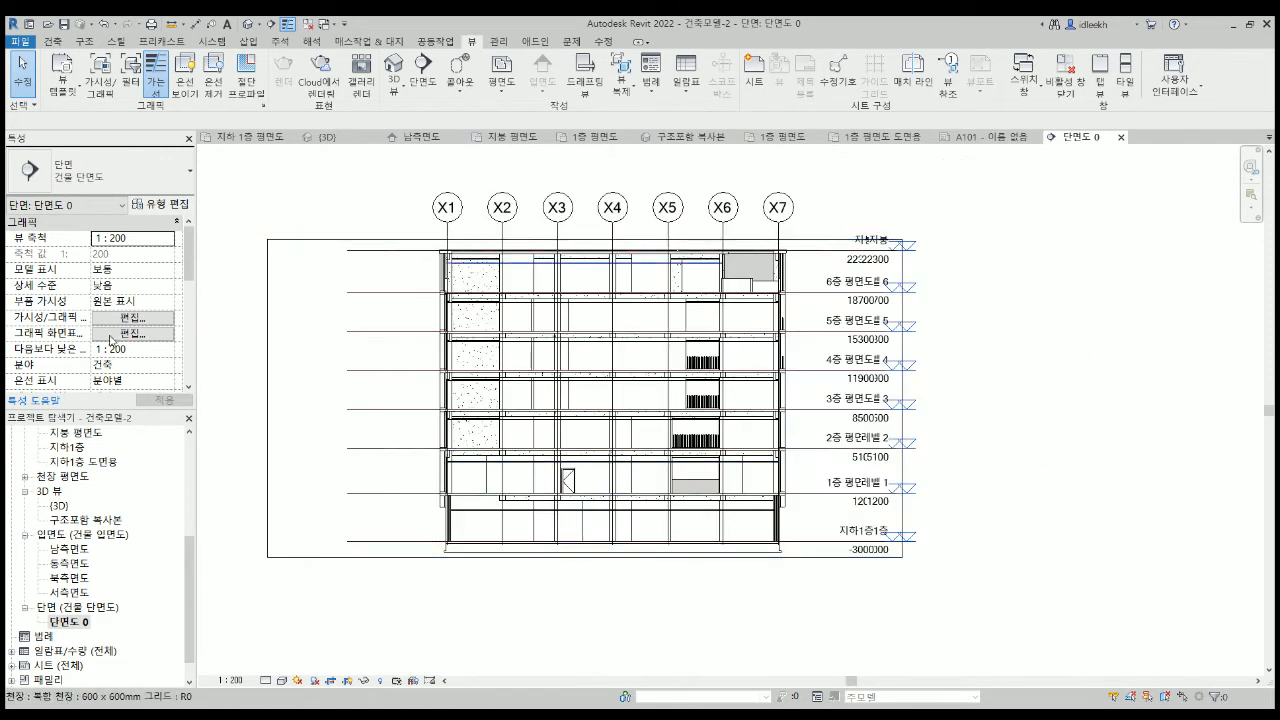
Apply the 건축 단면도 view template to the 단면도 0 section.
{"action": "scroll", "coordinate": [60, 327], "scroll_direction": "down", "scroll_amount": 3}
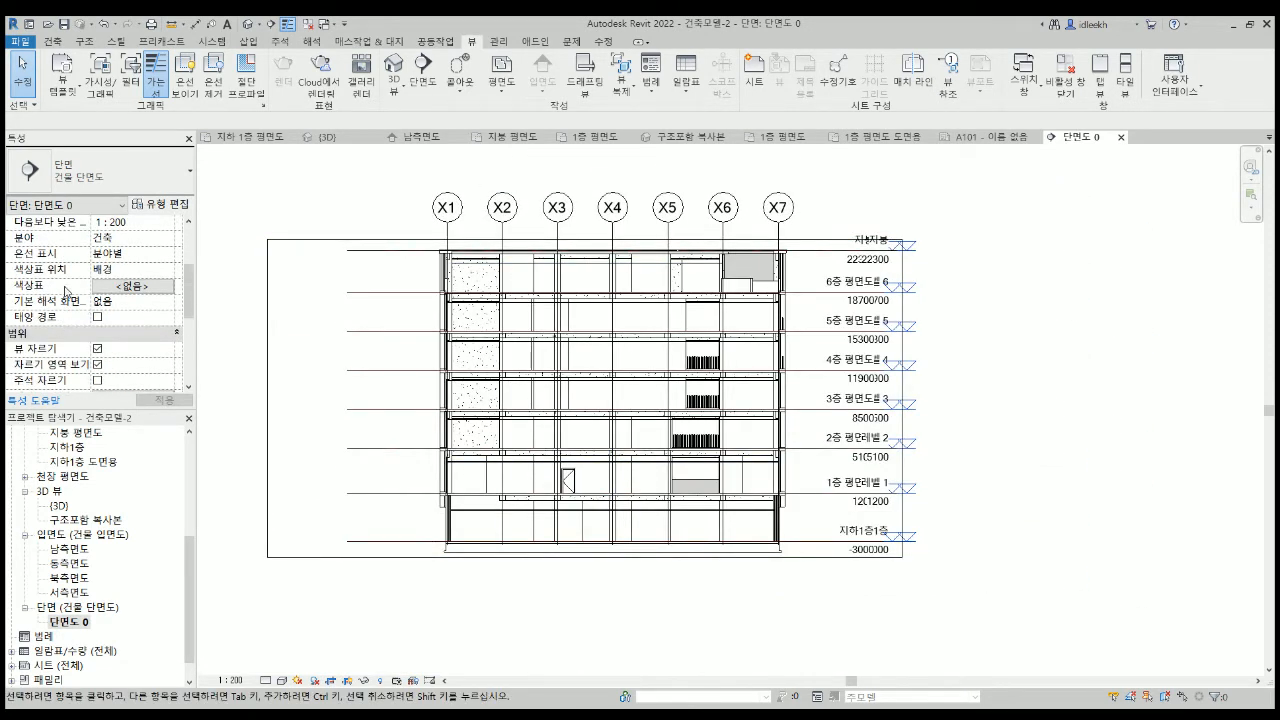
{"action": "scroll", "coordinate": [65, 300], "scroll_direction": "down", "scroll_amount": 3}
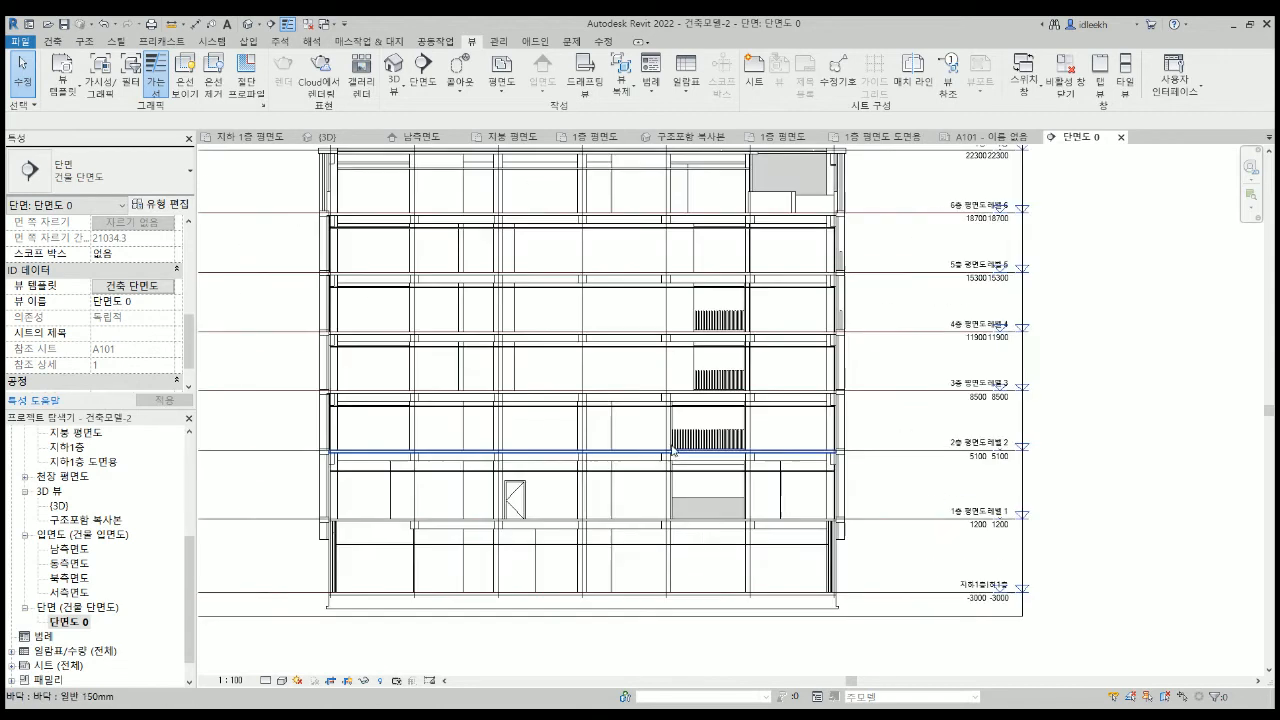
{"action": "scroll", "coordinate": [670, 445], "scroll_direction": "up", "scroll_amount": 2}
{"action": "scroll", "coordinate": [620, 423], "scroll_direction": "down", "scroll_amount": 2}
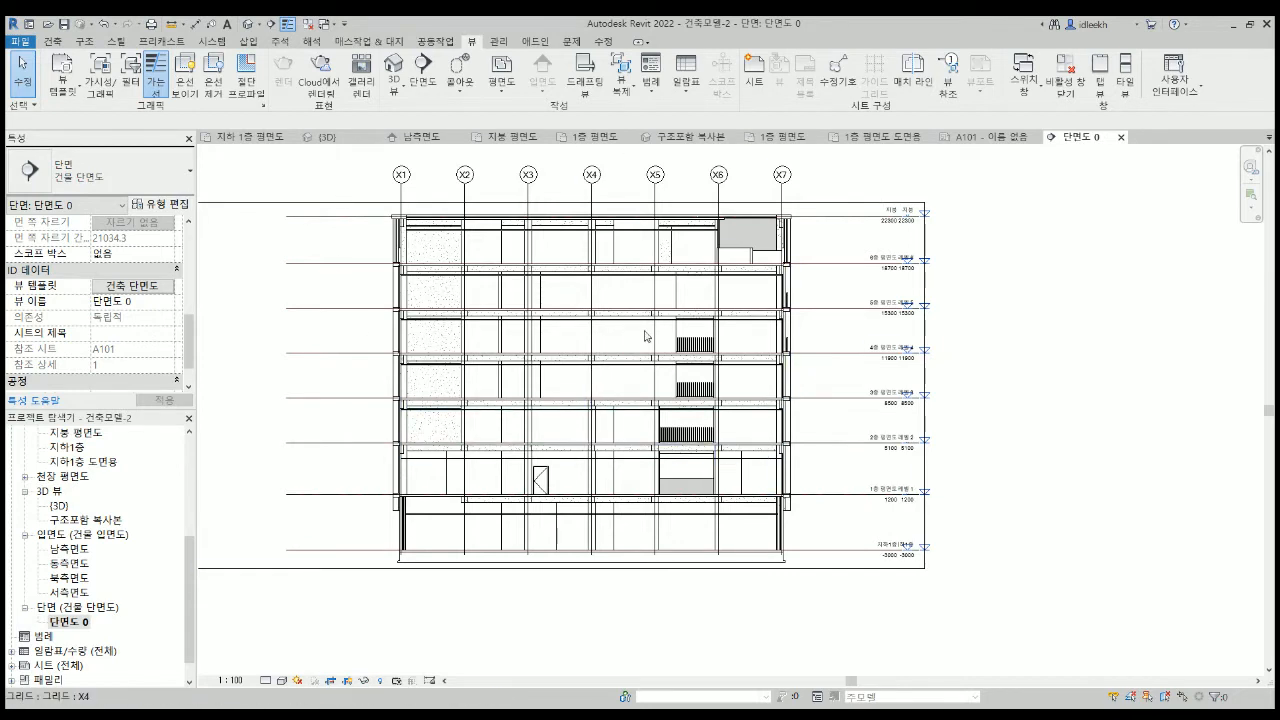
Examine the overlapping 5층 평면도 and 레벨 5 level heads in the section, selecting and deselecting the 5층 평면도 level.
{"action": "scroll", "coordinate": [914, 318], "scroll_direction": "up", "scroll_amount": 2}
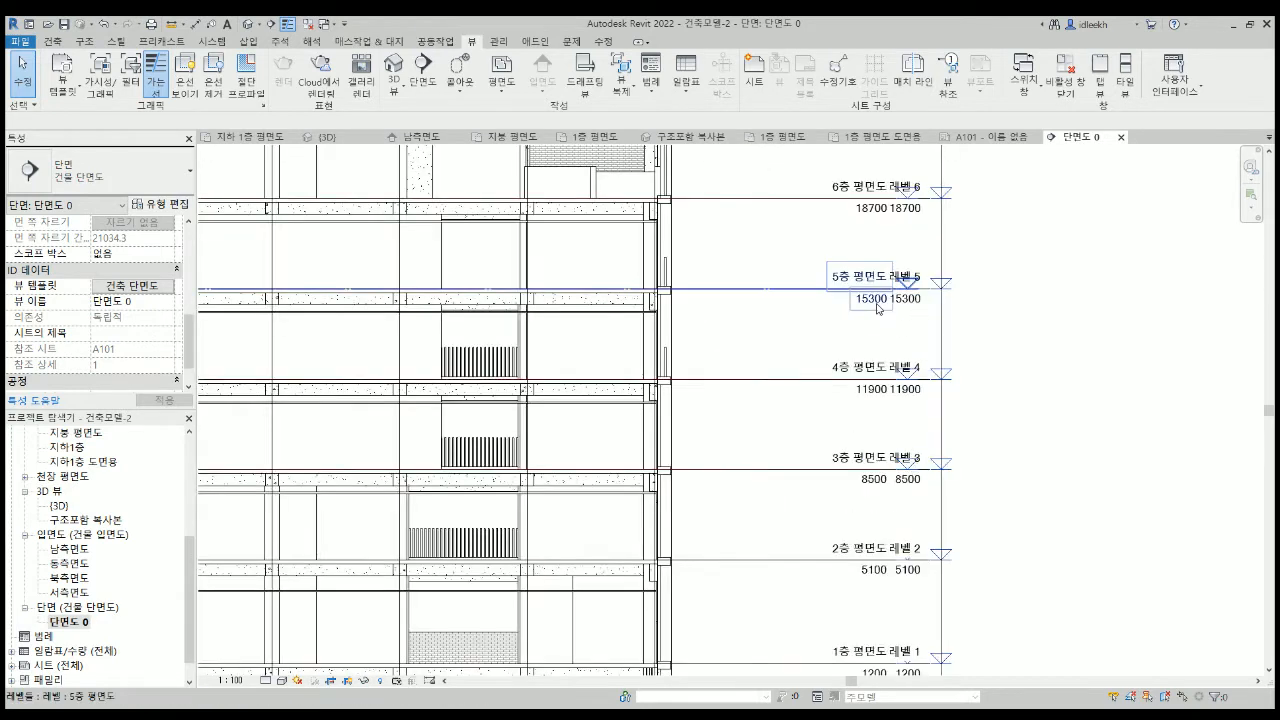
{"action": "scroll", "coordinate": [877, 307], "scroll_direction": "up", "scroll_amount": 1}
{"action": "left_click", "coordinate": [836, 258]}
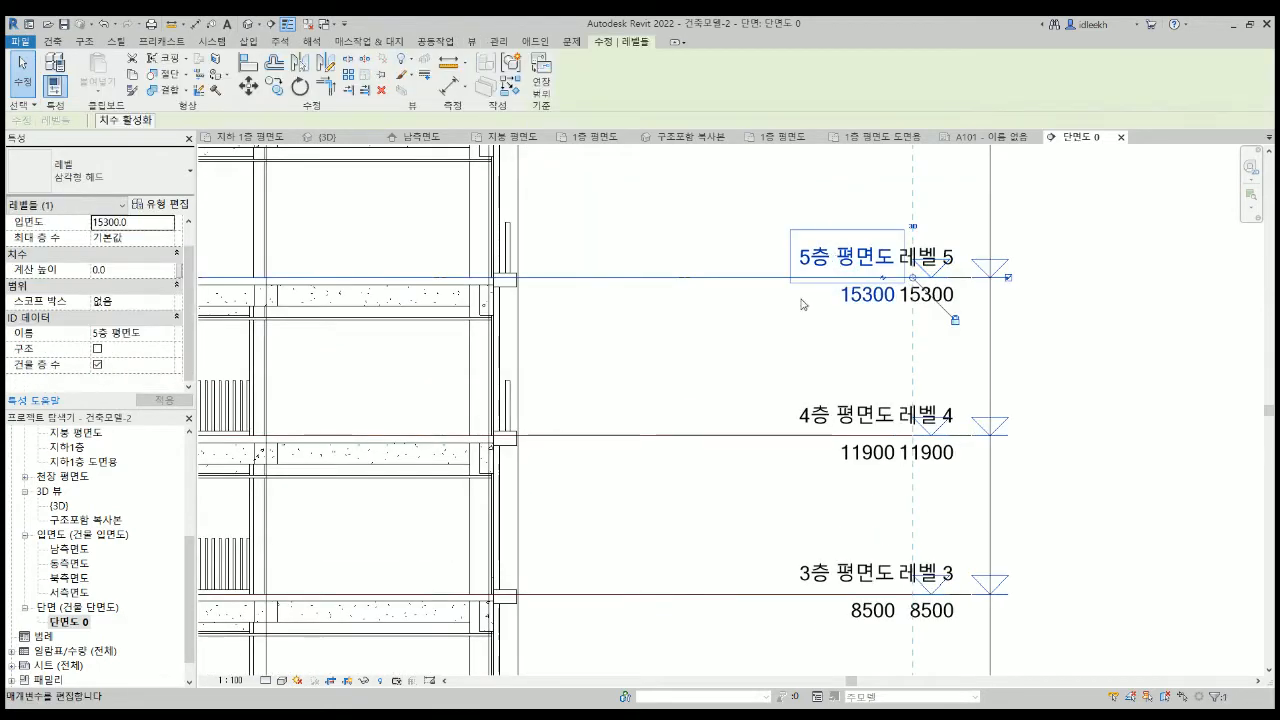
{"action": "key", "text": "Escape"}
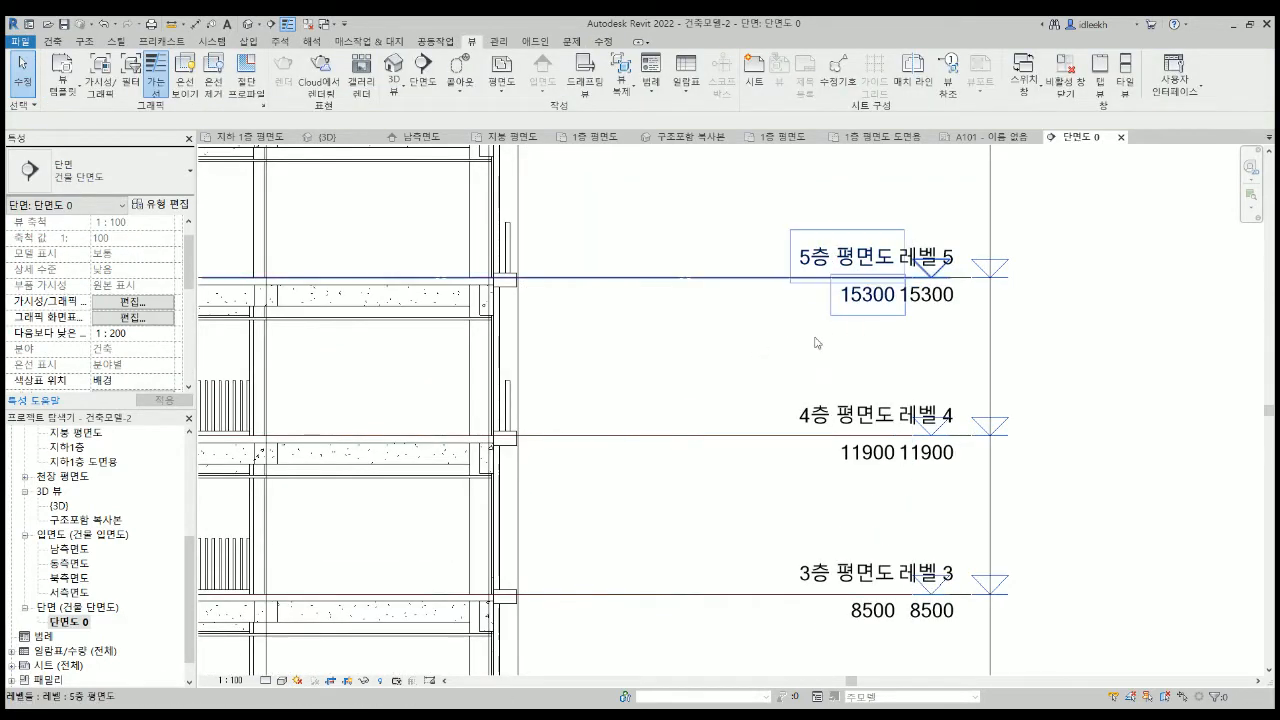
{"action": "scroll", "coordinate": [817, 338], "scroll_direction": "down", "scroll_amount": 5}
{"action": "middle_click_drag", "start_coordinate": [815, 352], "coordinate": [897, 363]}
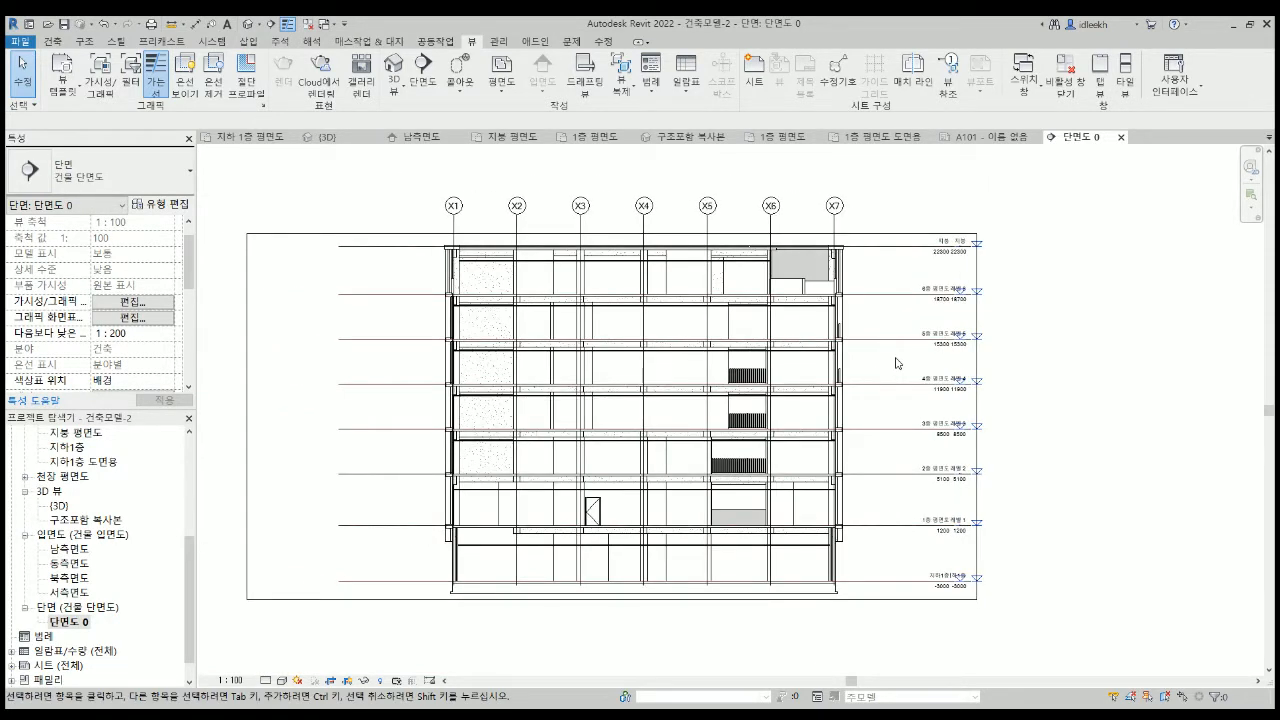
Check the section's visibility/graphics settings and inspect the level heads at 4층 평면도 and 3층 평면도 beside the crop boundary.
{"action": "left_click", "coordinate": [980, 357]}
{"action": "left_click", "coordinate": [1036, 353]}
{"action": "left_click", "coordinate": [133, 303]}
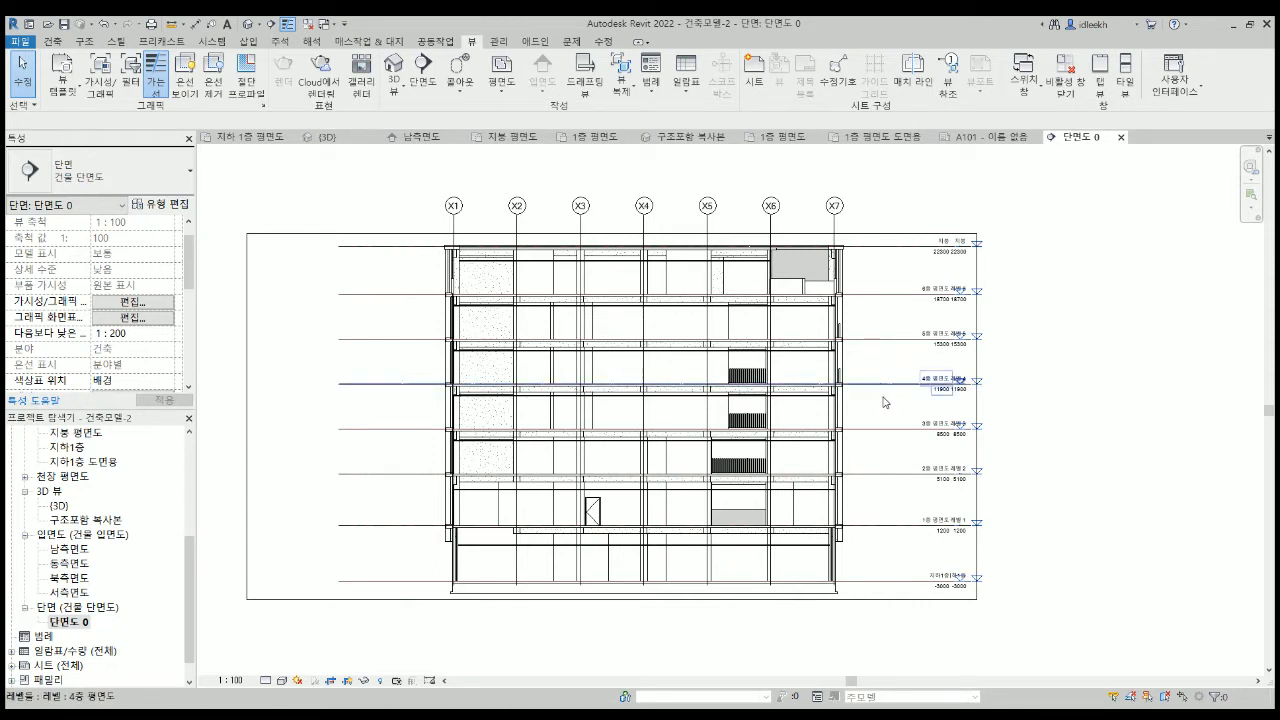
{"action": "scroll", "coordinate": [937, 407], "scroll_direction": "up", "scroll_amount": 4}
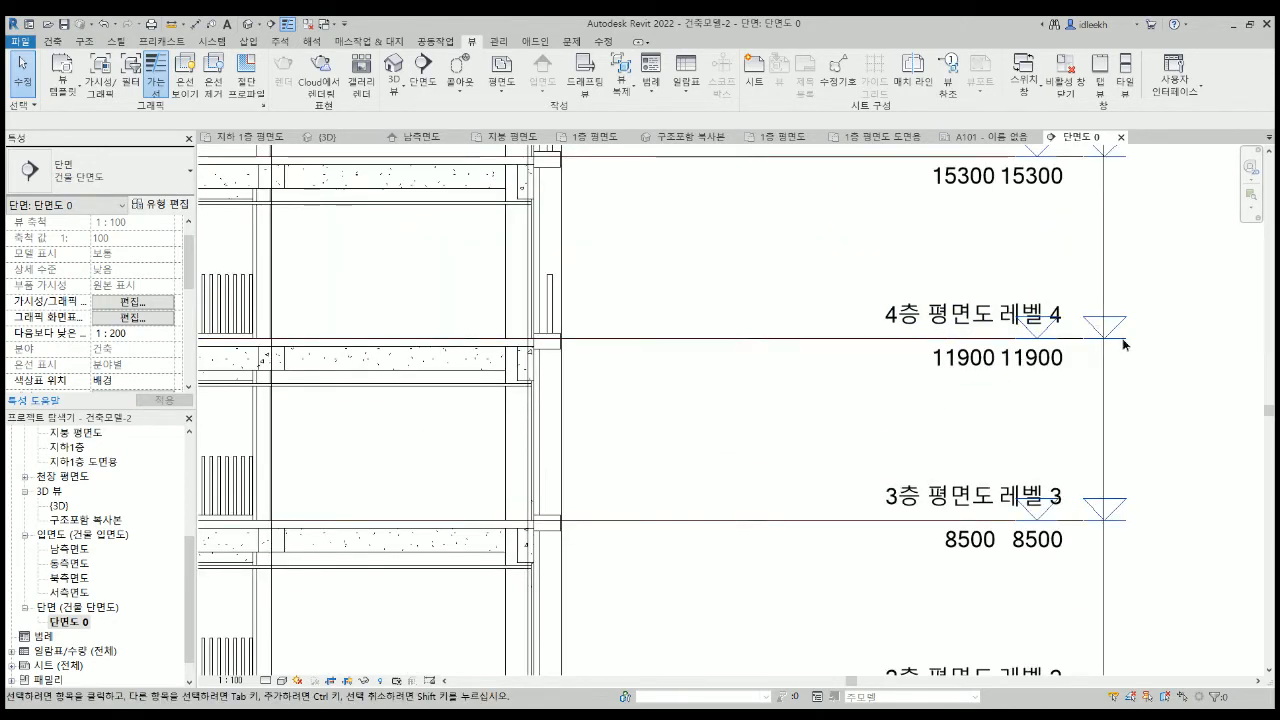
{"action": "left_click", "coordinate": [1113, 322]}
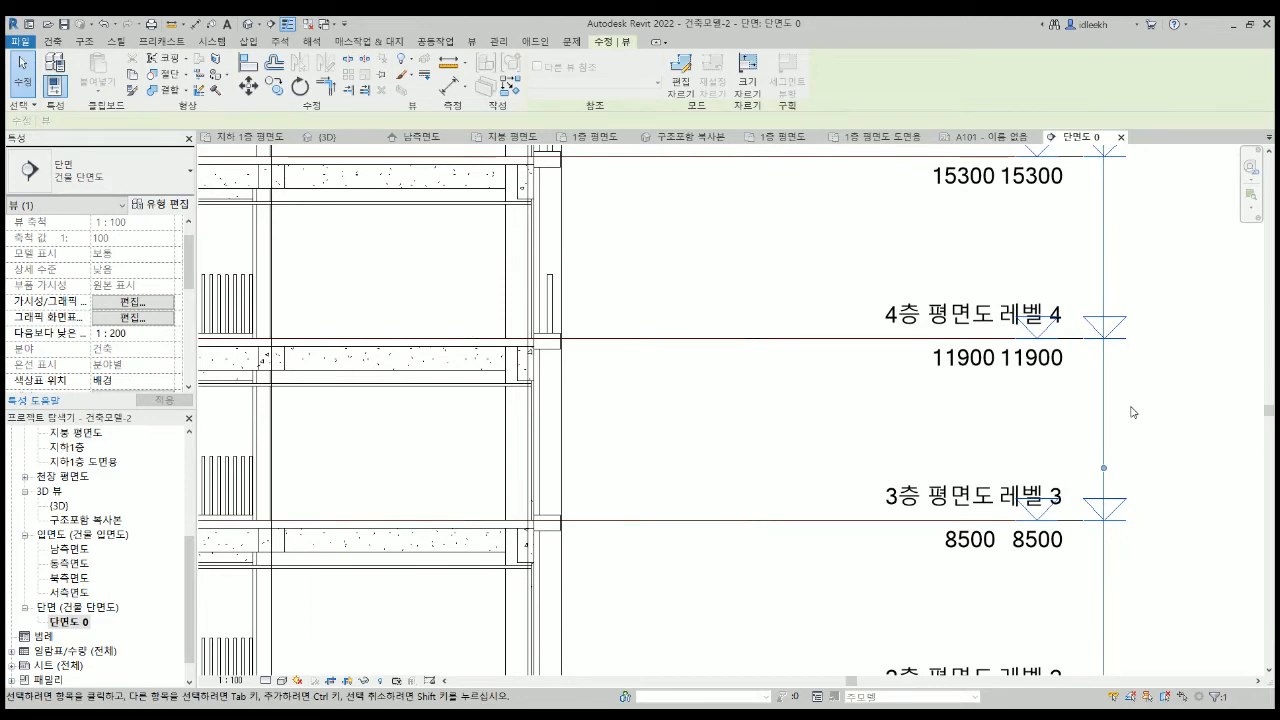
{"action": "scroll", "coordinate": [1133, 411], "scroll_direction": "down", "scroll_amount": 3}
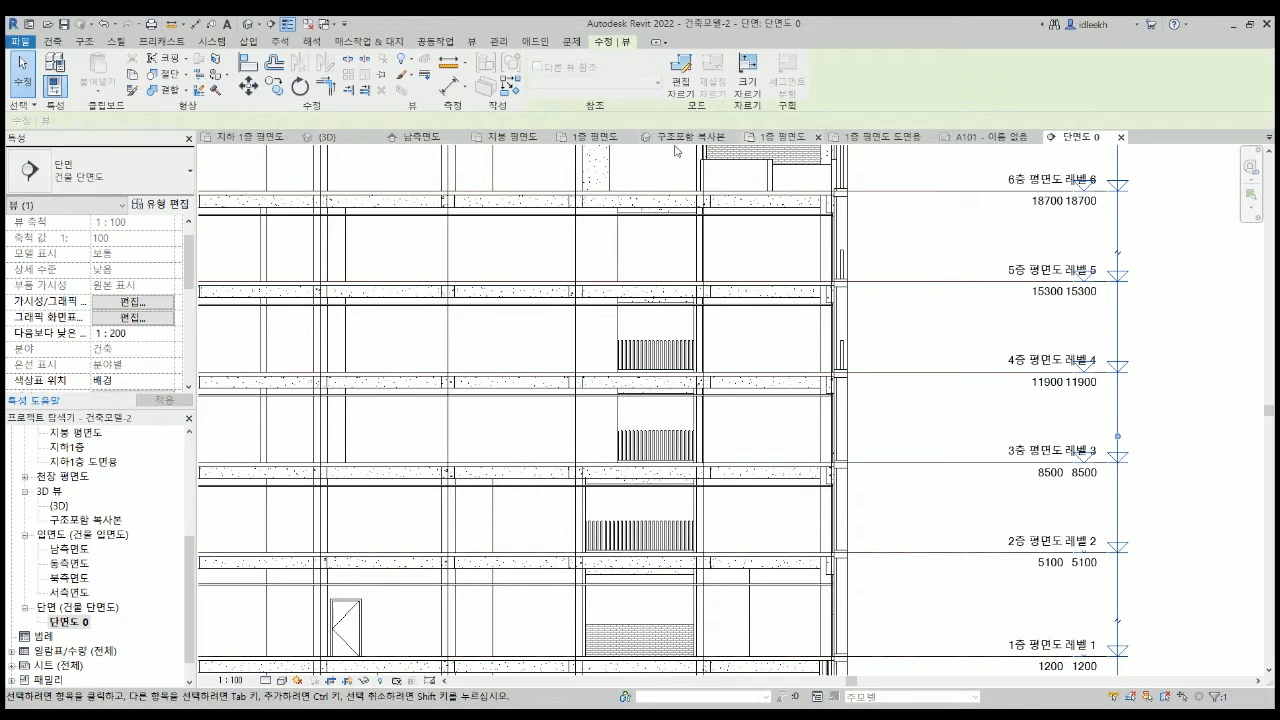
Switch to the 1층 평면도 view of 프로젝트1 and examine its grid layout.
{"action": "left_click", "coordinate": [595, 137]}
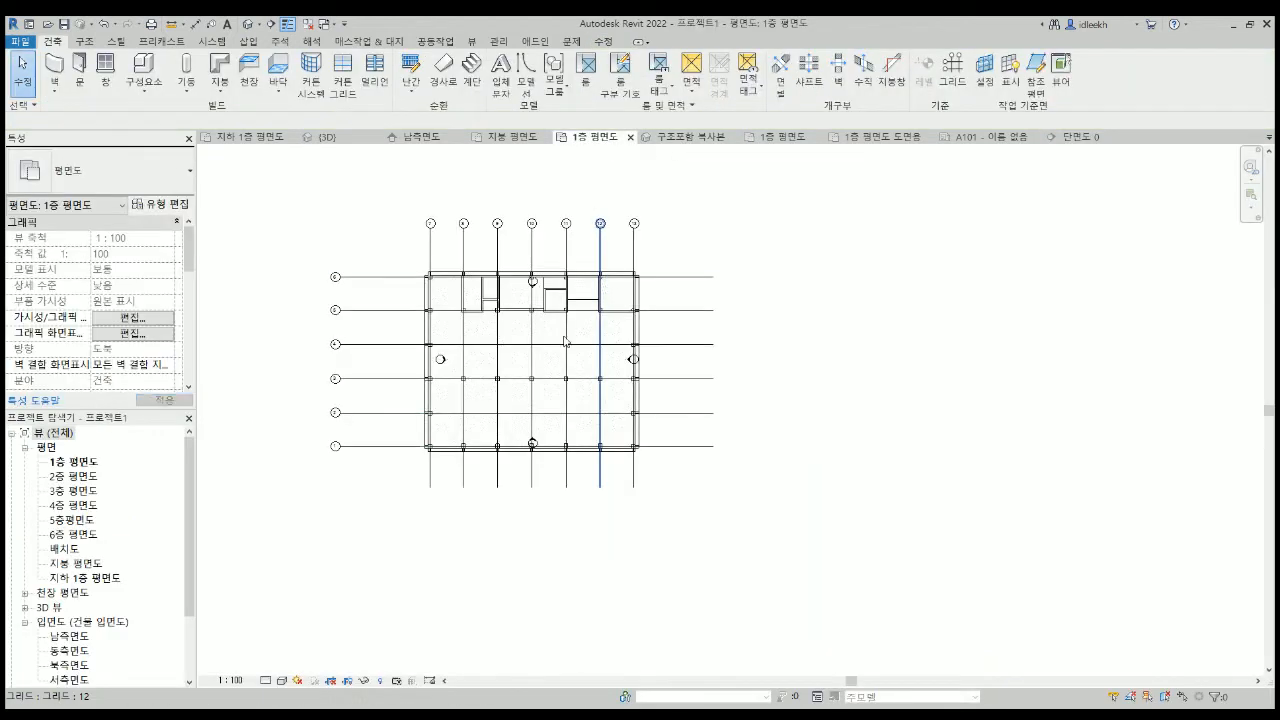
{"action": "middle_click_drag", "start_coordinate": [532, 346], "coordinate": [601, 376]}
{"action": "scroll", "coordinate": [601, 376], "scroll_direction": "down", "scroll_amount": 2}
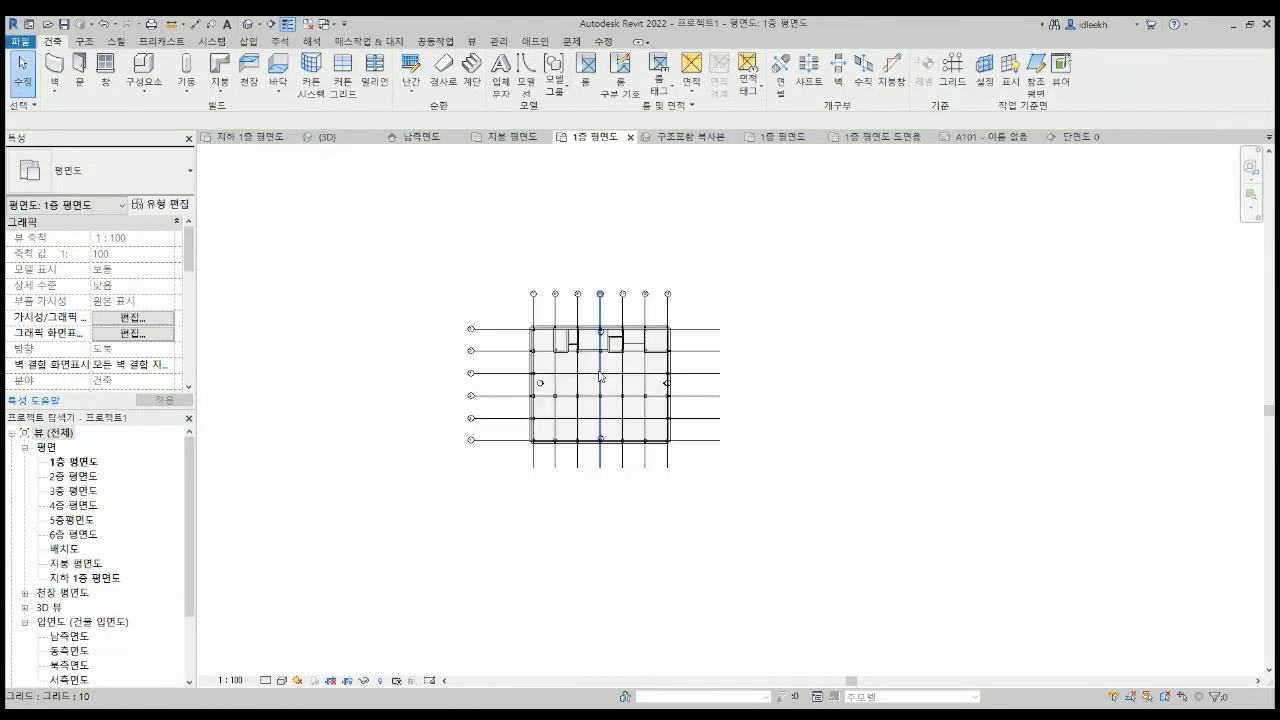
{"action": "scroll", "coordinate": [555, 370], "scroll_direction": "up", "scroll_amount": 3}
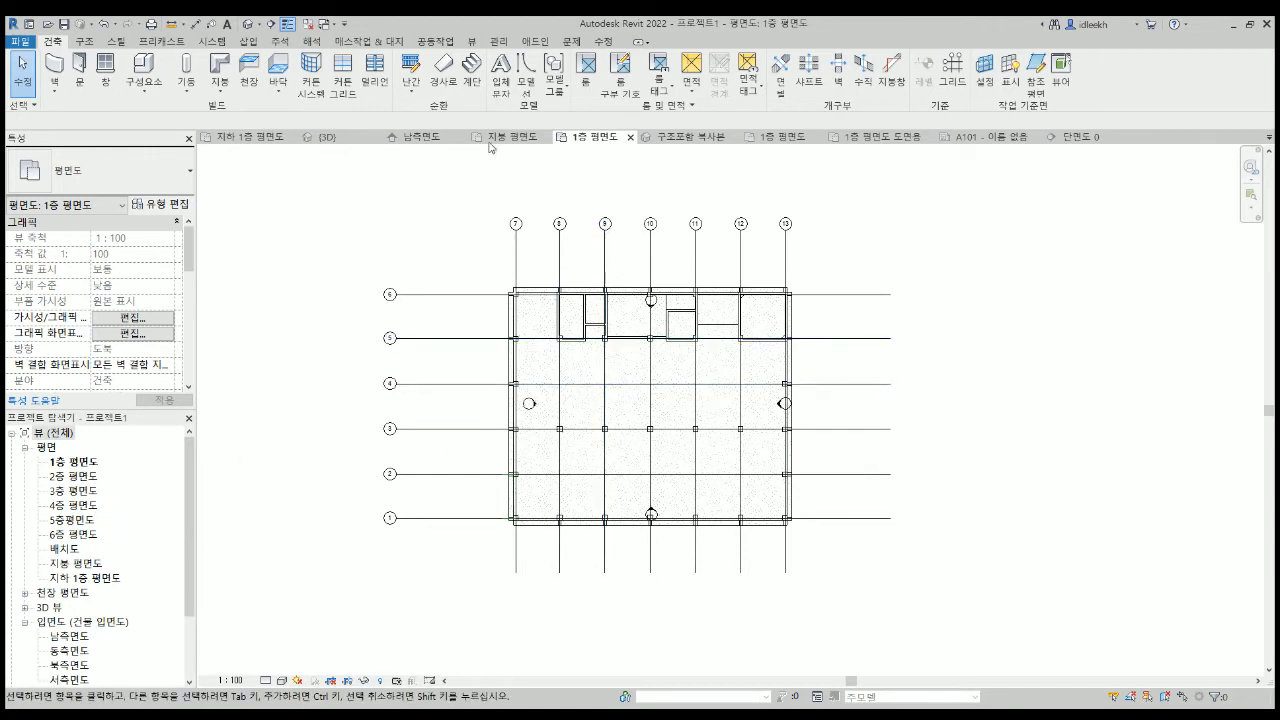
Return to the 단면도 0 section and review its assigned view template settings.
{"action": "left_click", "coordinate": [1080, 137]}
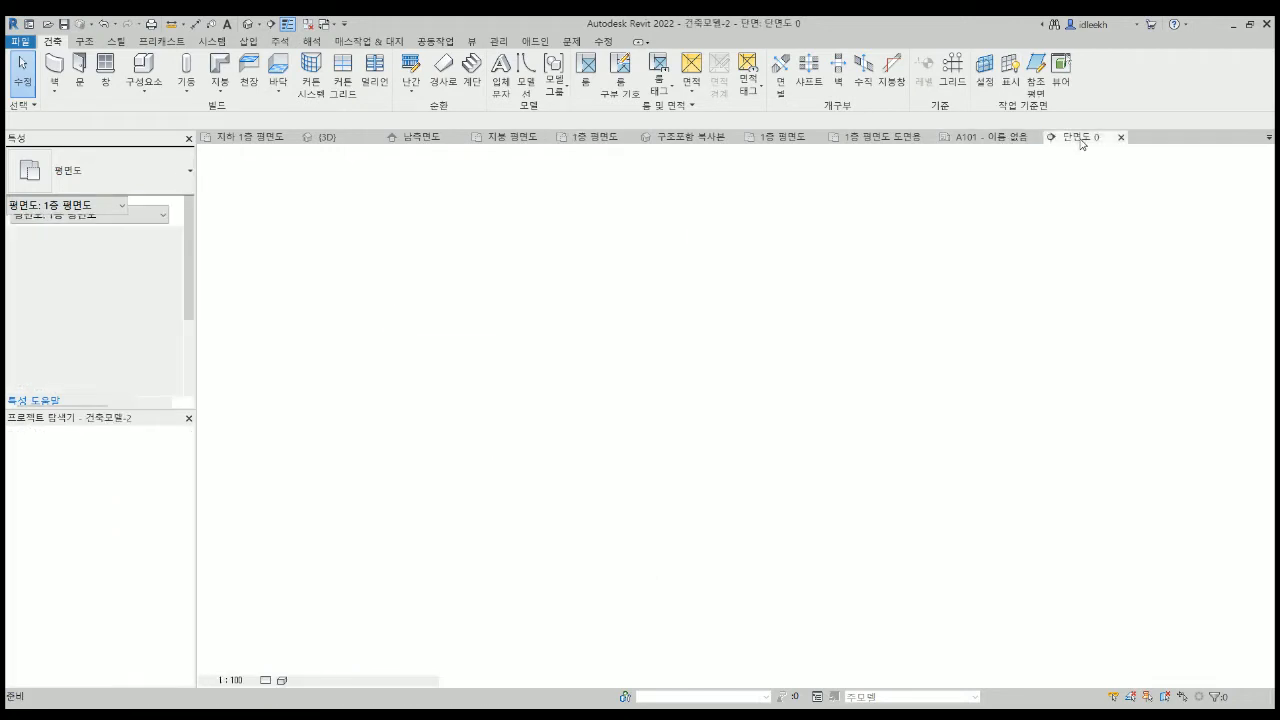
{"action": "scroll", "coordinate": [638, 394], "scroll_direction": "up", "scroll_amount": 1}
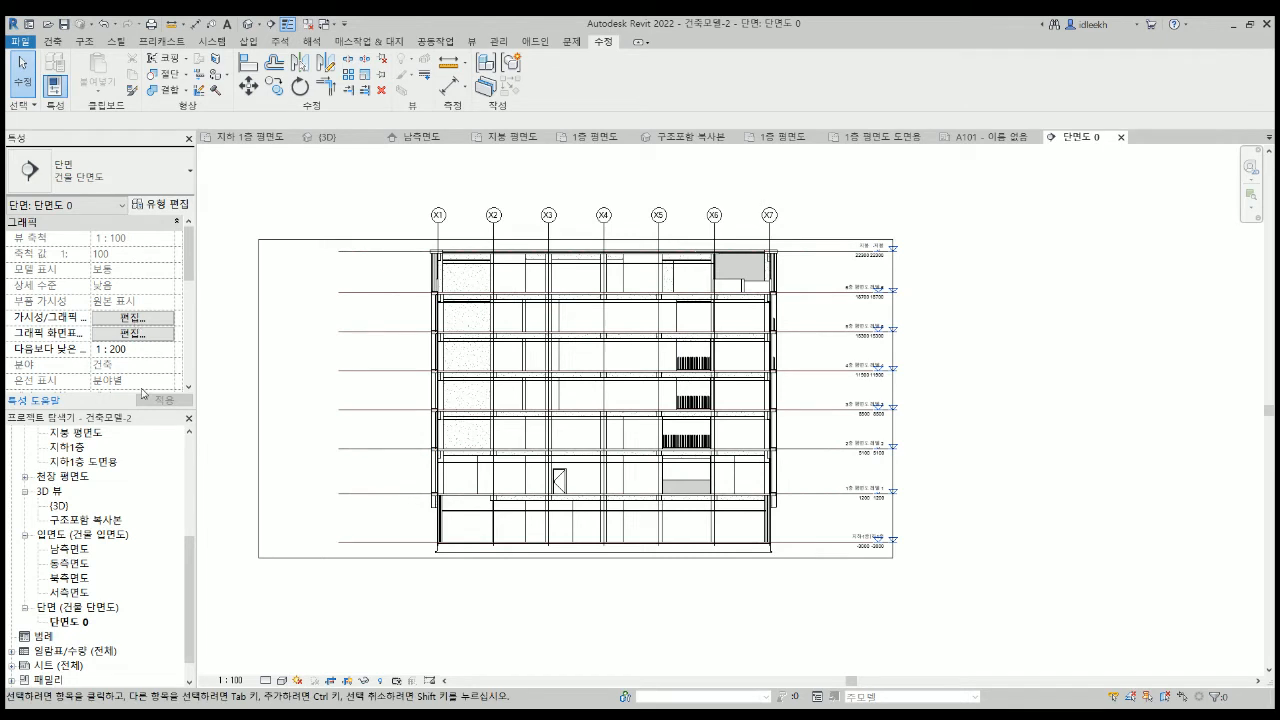
{"action": "scroll", "coordinate": [136, 342], "scroll_direction": "down", "scroll_amount": 5}
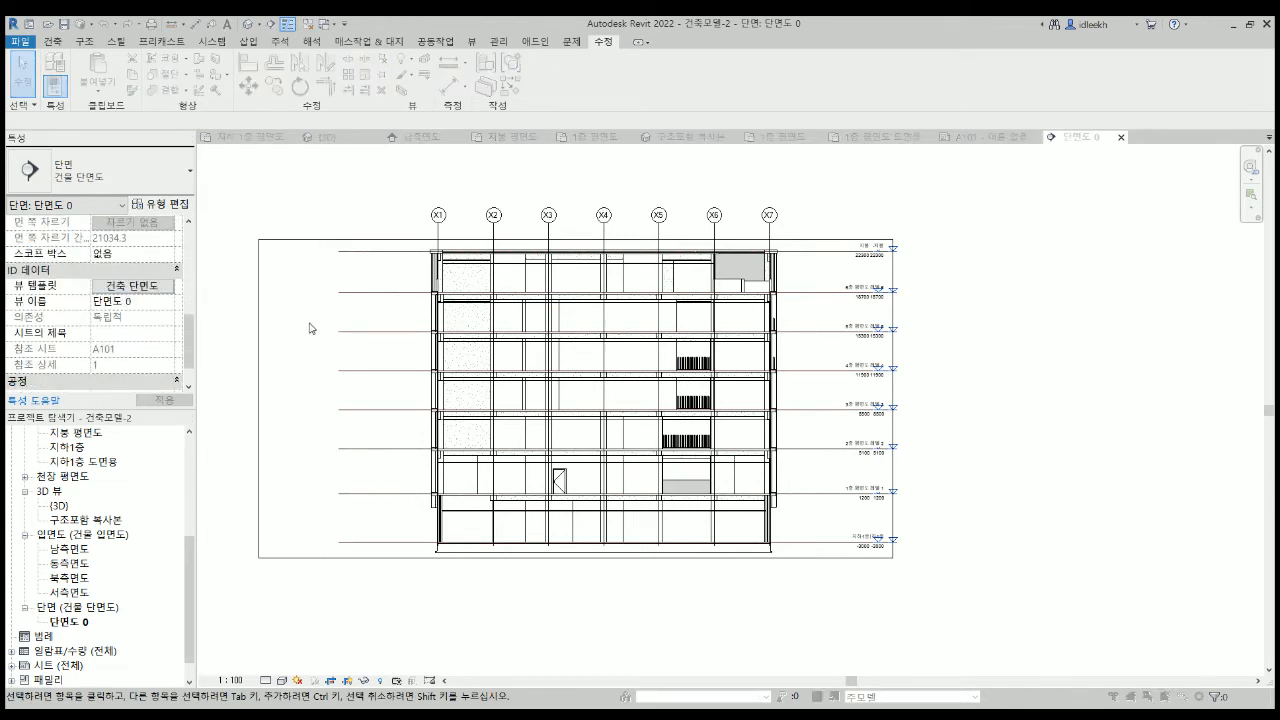
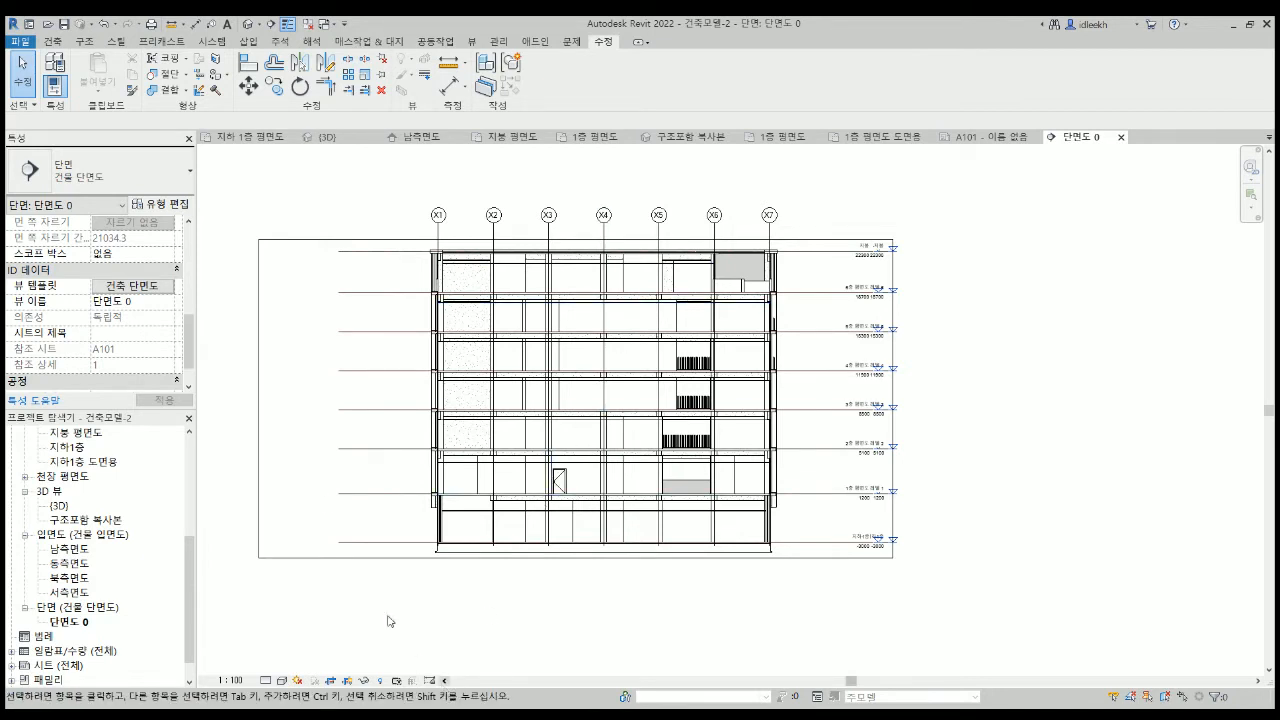
Close the open 지하 1층 평면도, {3D}, 남측면도, 지붕 평면도 and 프로젝트1's 1층 평면도 views.
{"action": "left_click", "coordinate": [293, 137]}
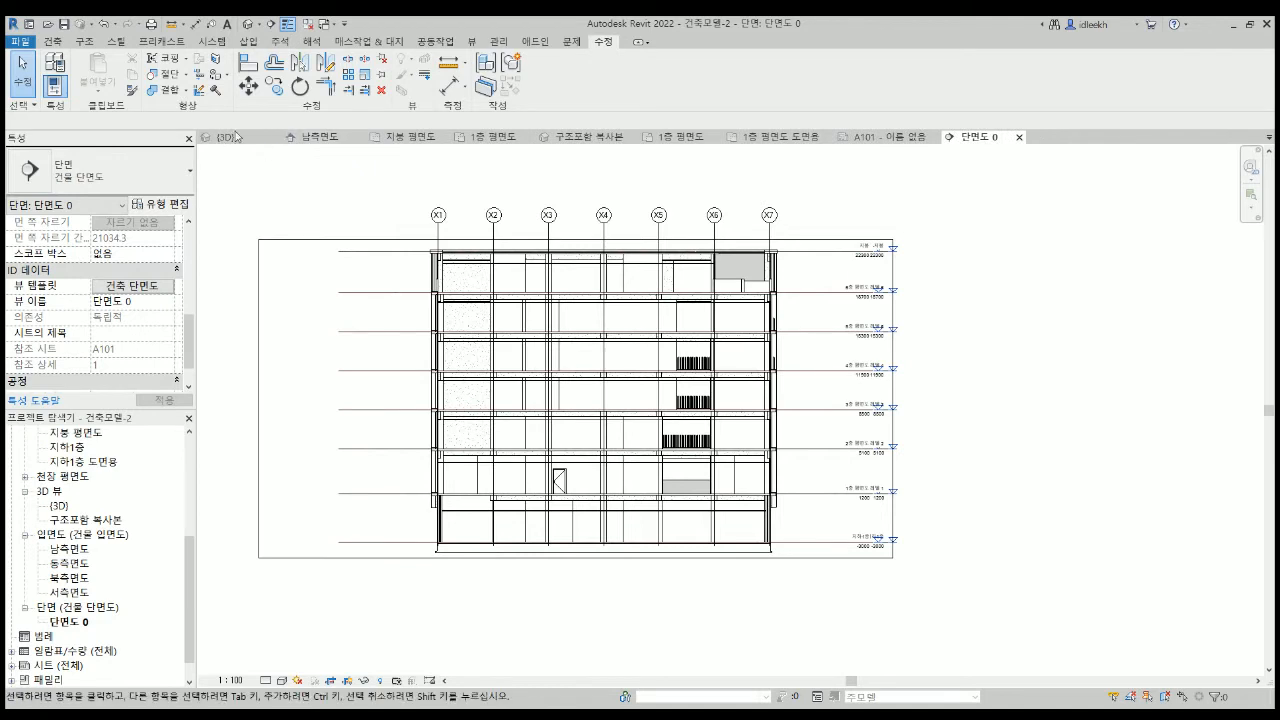
{"action": "left_click", "coordinate": [275, 137]}
{"action": "left_click", "coordinate": [275, 137]}
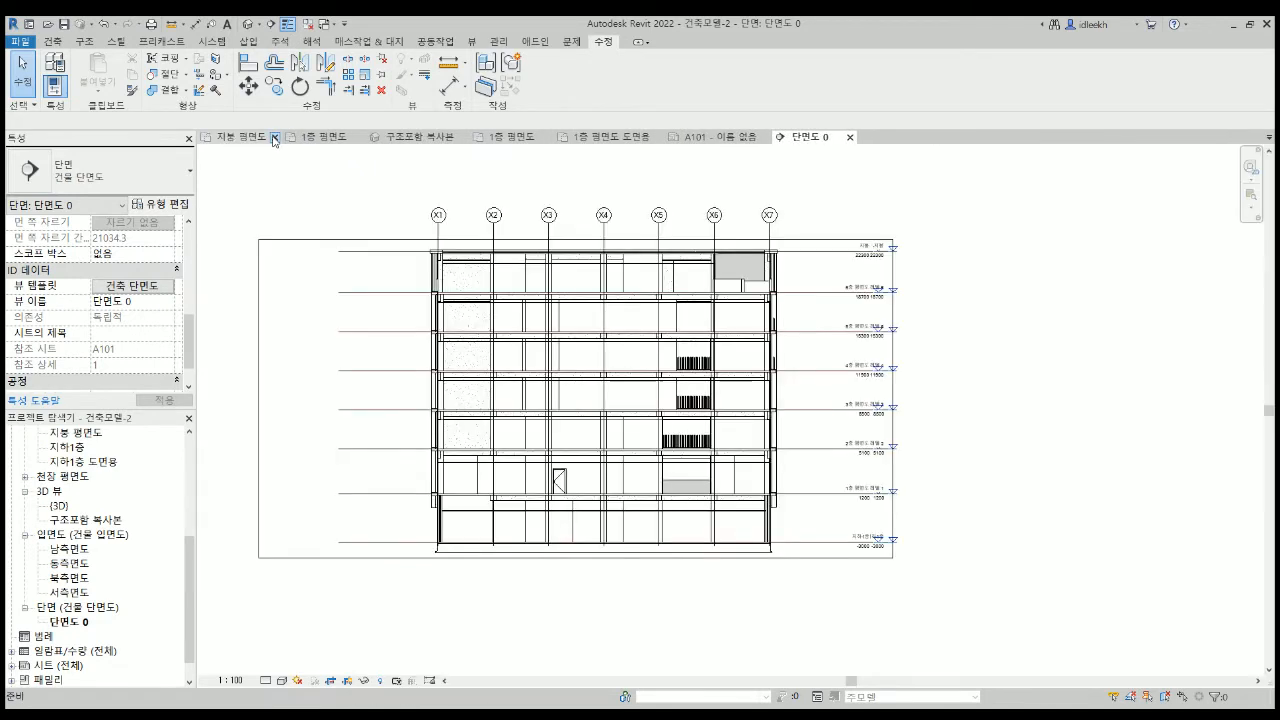
{"action": "left_click", "coordinate": [275, 137]}
{"action": "left_click", "coordinate": [275, 137]}
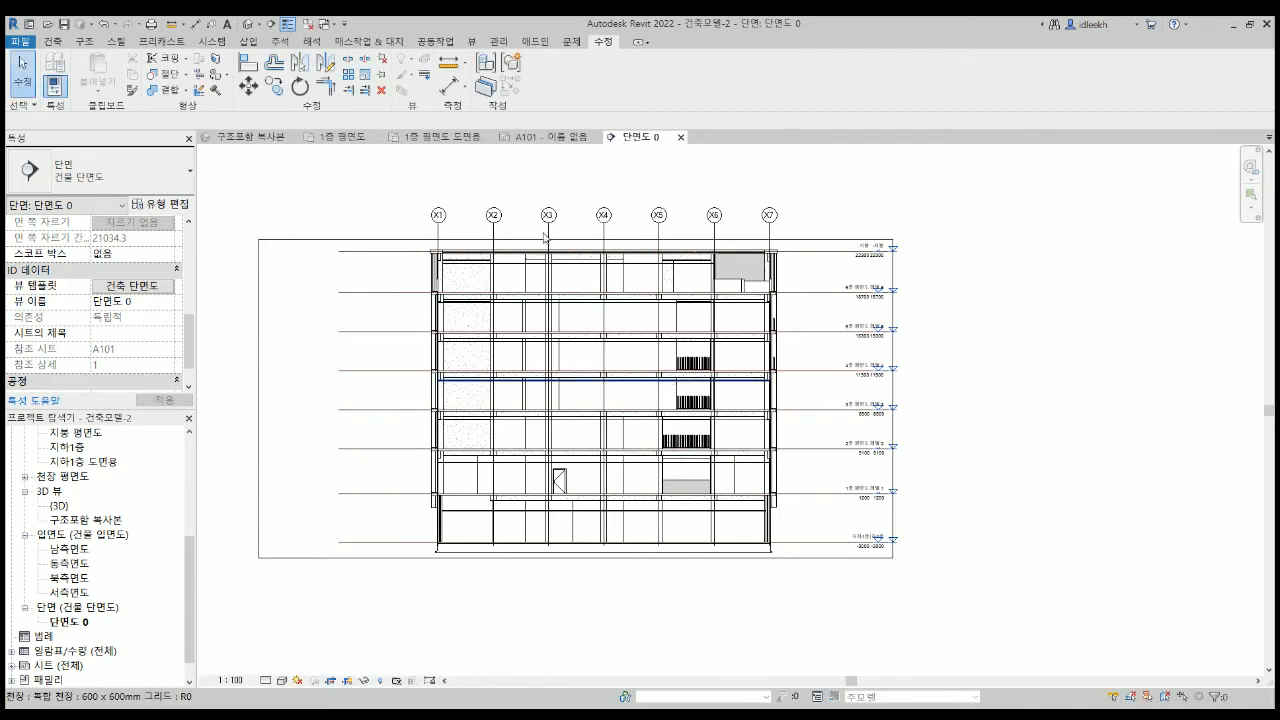
Close the A101 sheet and the plain 1층 평면도 view of 건축모델-2.
{"action": "left_click", "coordinate": [559, 141]}
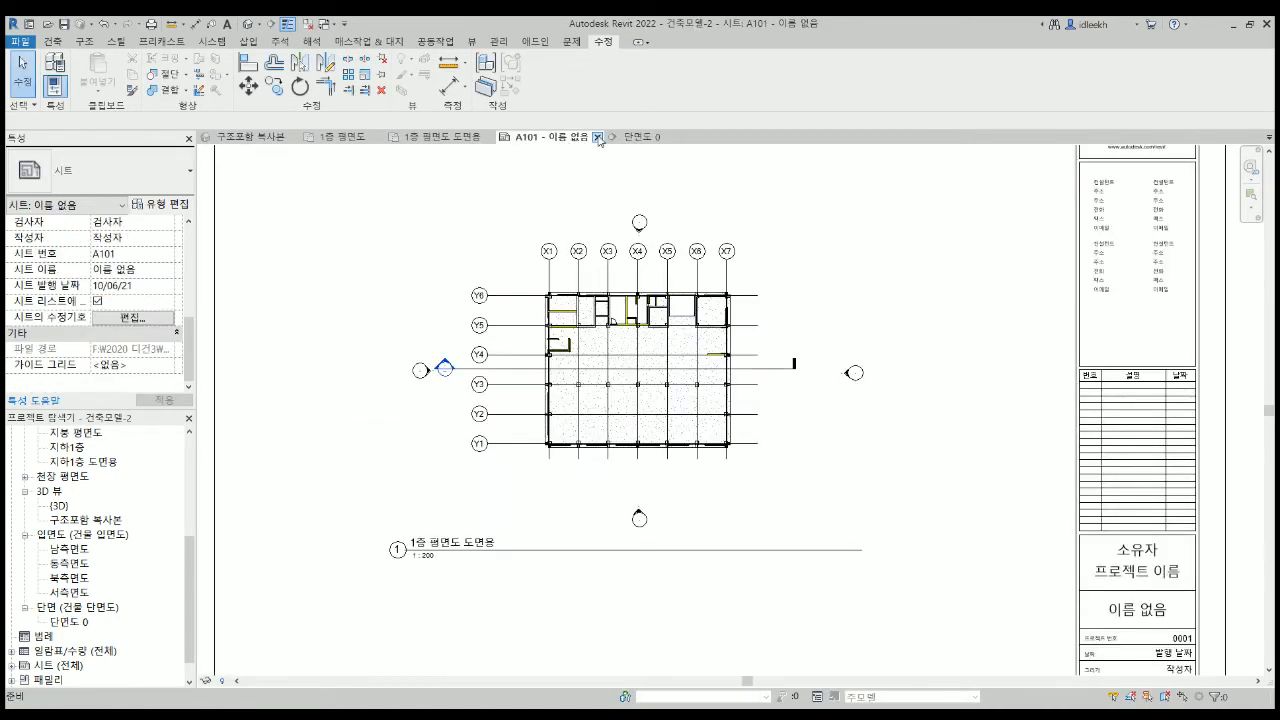
{"action": "left_click", "coordinate": [597, 137]}
{"action": "left_click", "coordinate": [455, 141]}
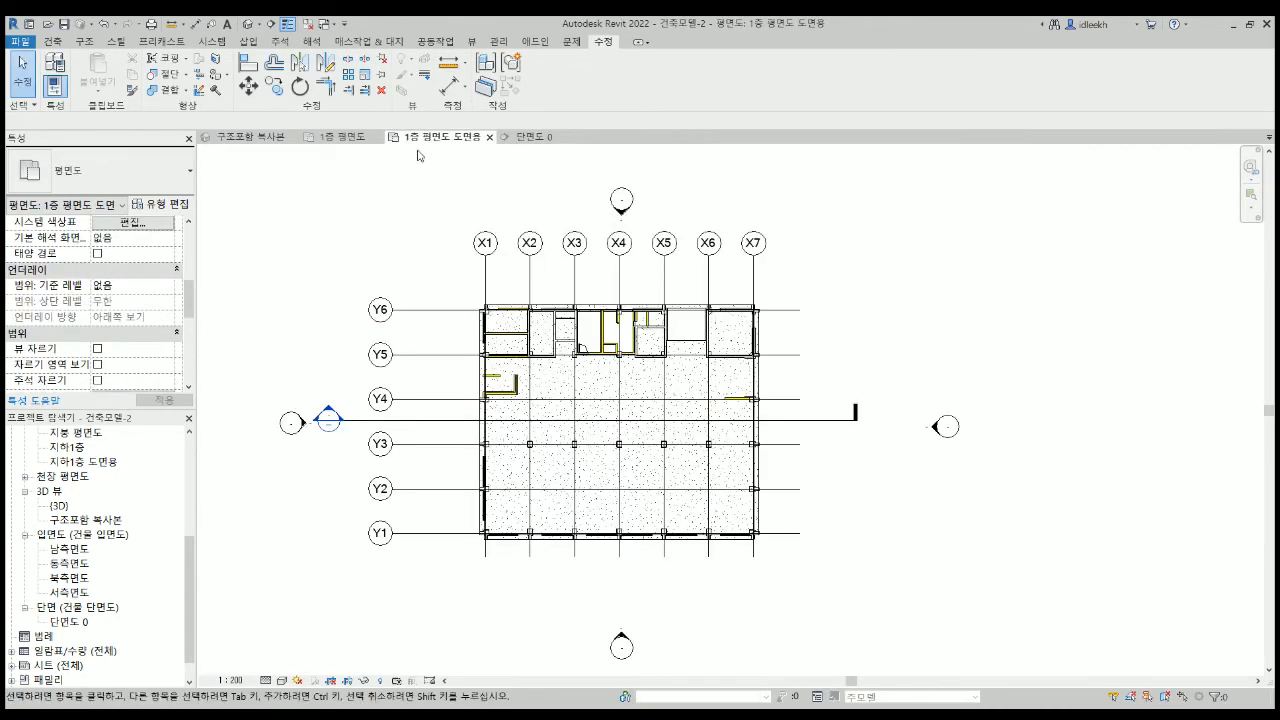
{"action": "left_click", "coordinate": [335, 140]}
{"action": "left_click", "coordinate": [378, 137]}
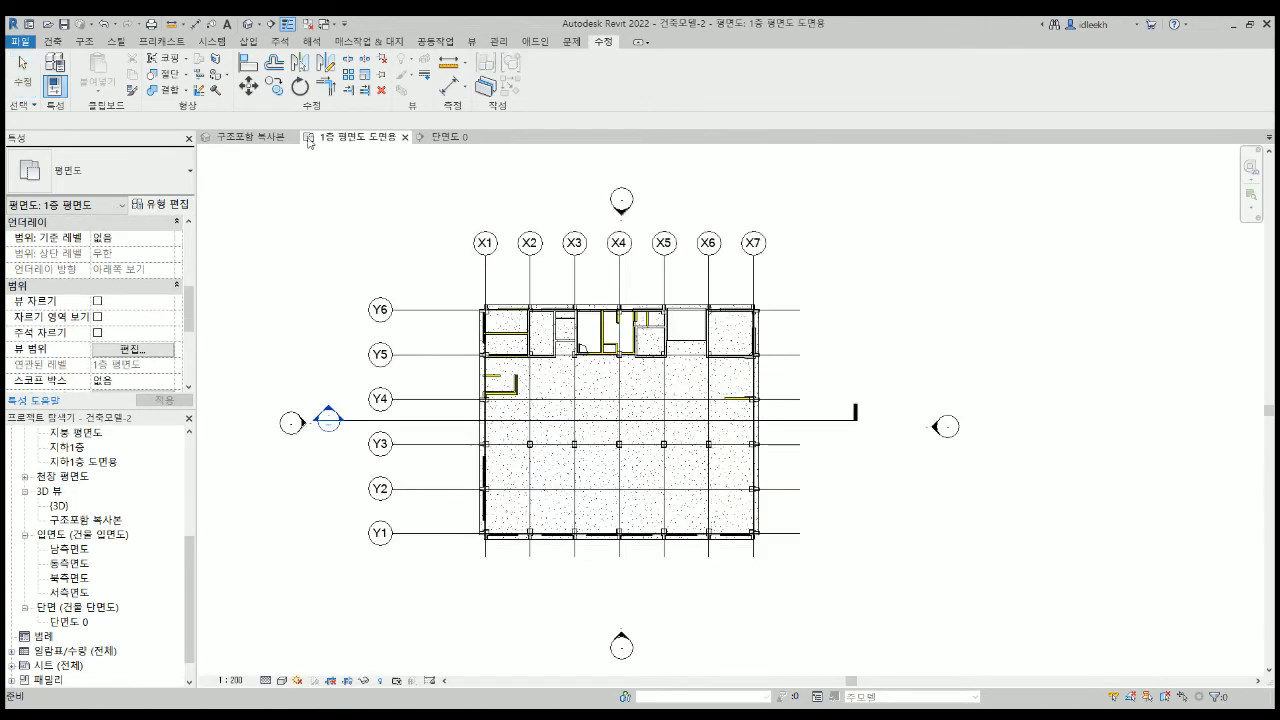
Look at the 구조포함 복사본 3D view, then return to 단면도 0 and open its visibility/graphics overrides.
{"action": "left_click", "coordinate": [276, 139]}
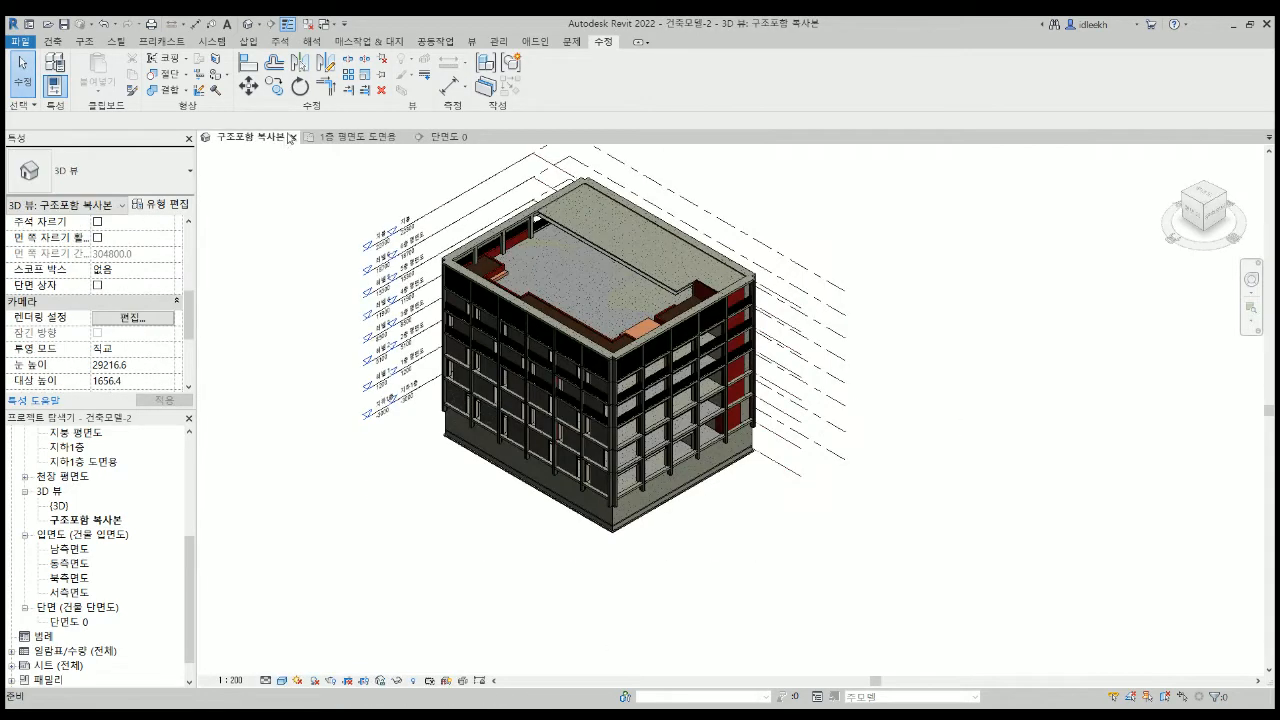
{"action": "left_click", "coordinate": [446, 137]}
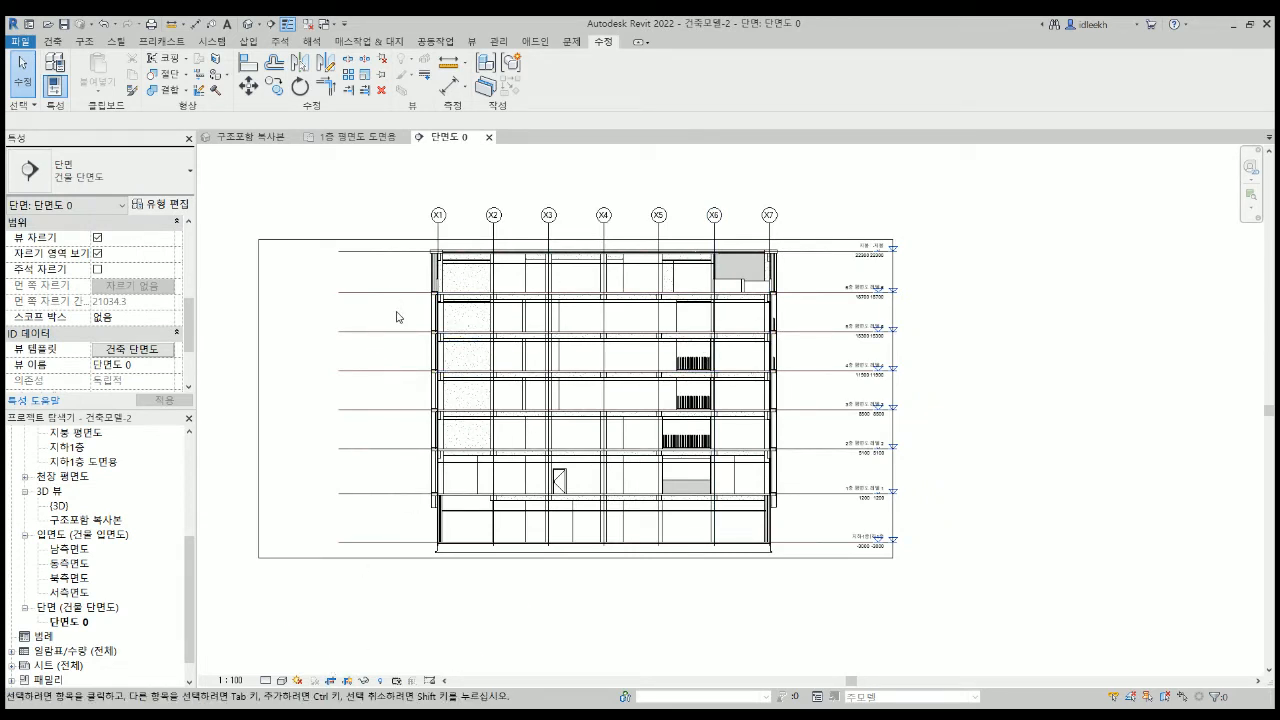
{"action": "key", "text": "v"}
{"action": "key", "text": "v"}
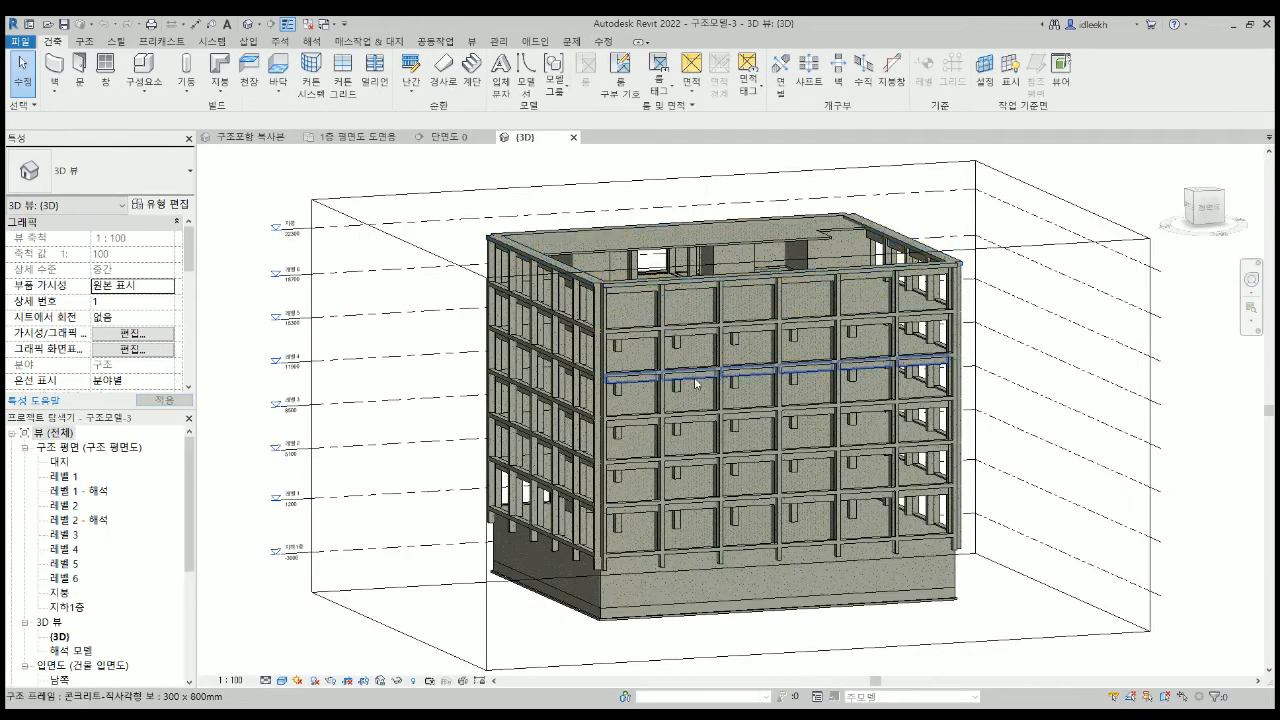
Open 구조모델-3 and review the visibility/graphics settings of its {3D} view.
{"action": "scroll", "coordinate": [697, 380], "scroll_direction": "down", "scroll_amount": 3}
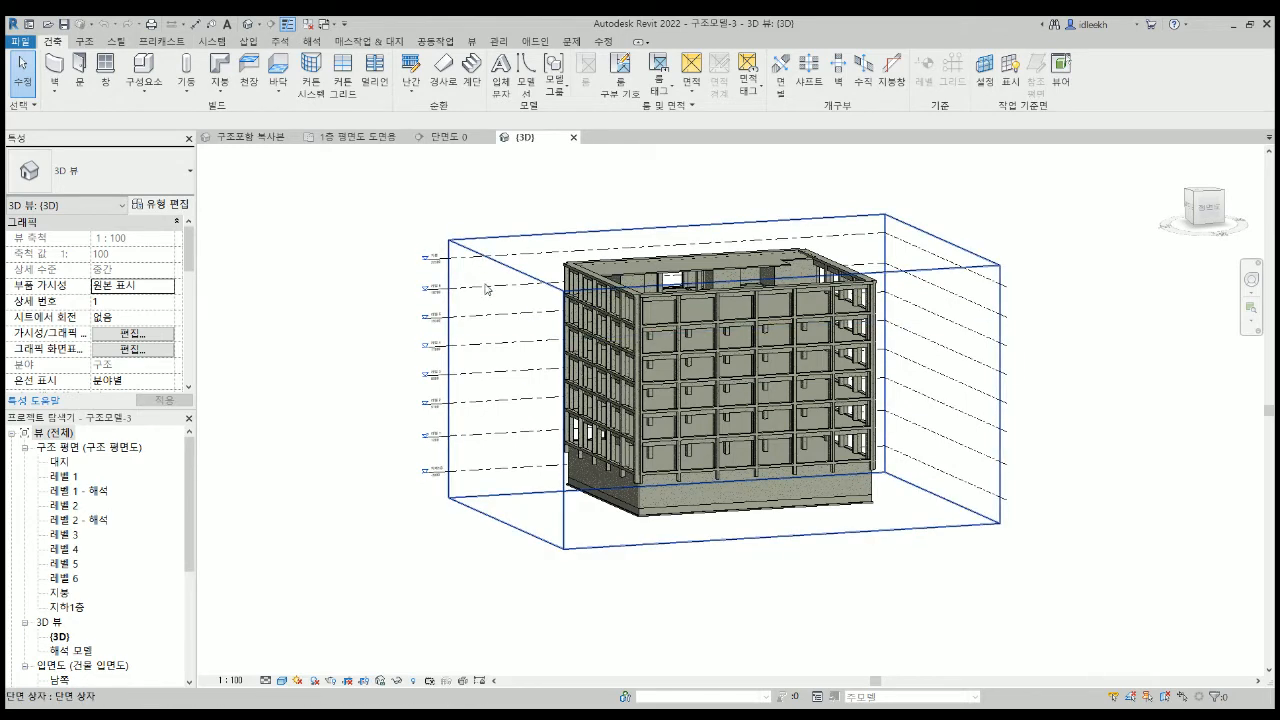
{"action": "left_click", "coordinate": [125, 337]}
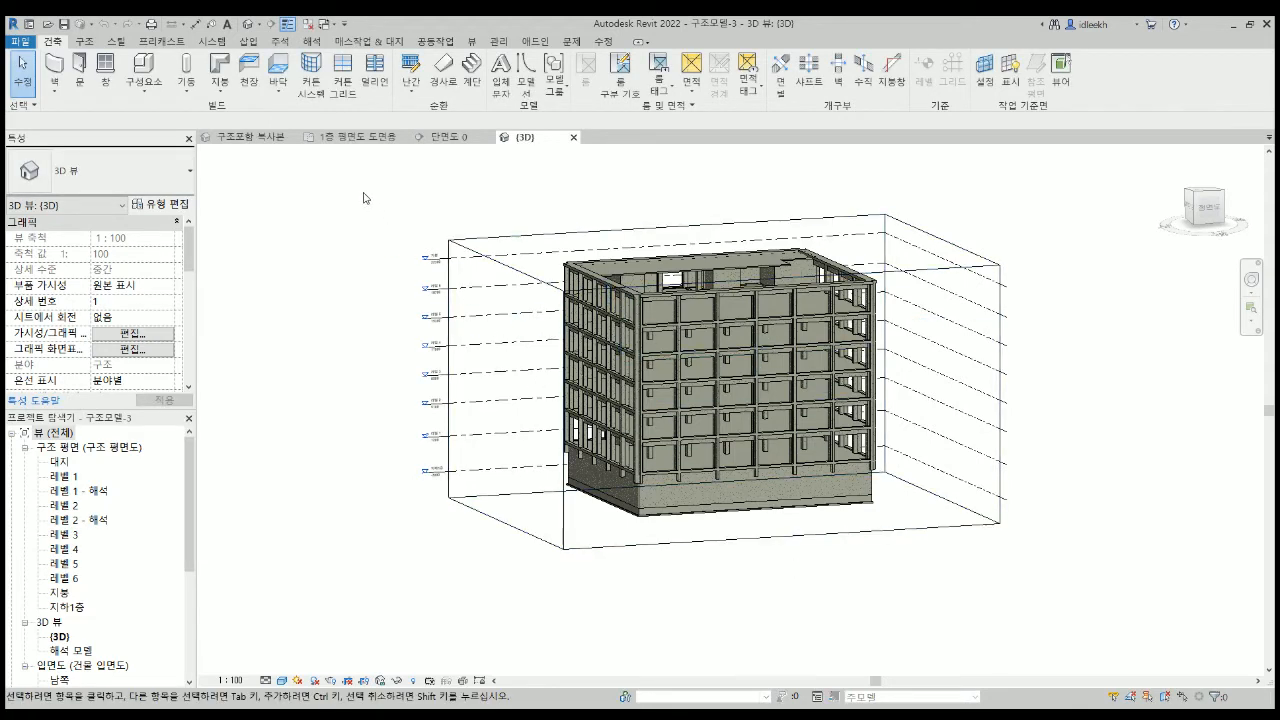
Close the 1층 평면도 도면용 and 구조포함 복사본 views of 건축모델-2.
{"action": "left_click", "coordinate": [362, 138]}
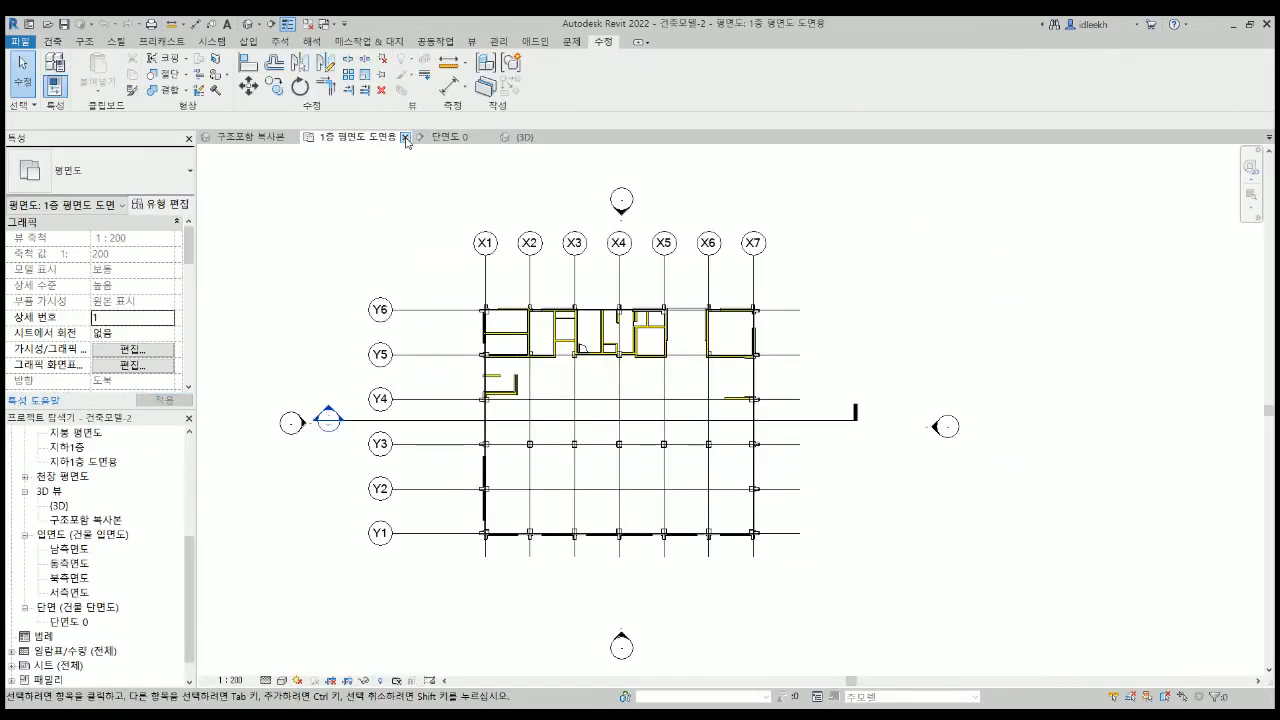
{"action": "left_click", "coordinate": [404, 137]}
{"action": "left_click", "coordinate": [294, 138]}
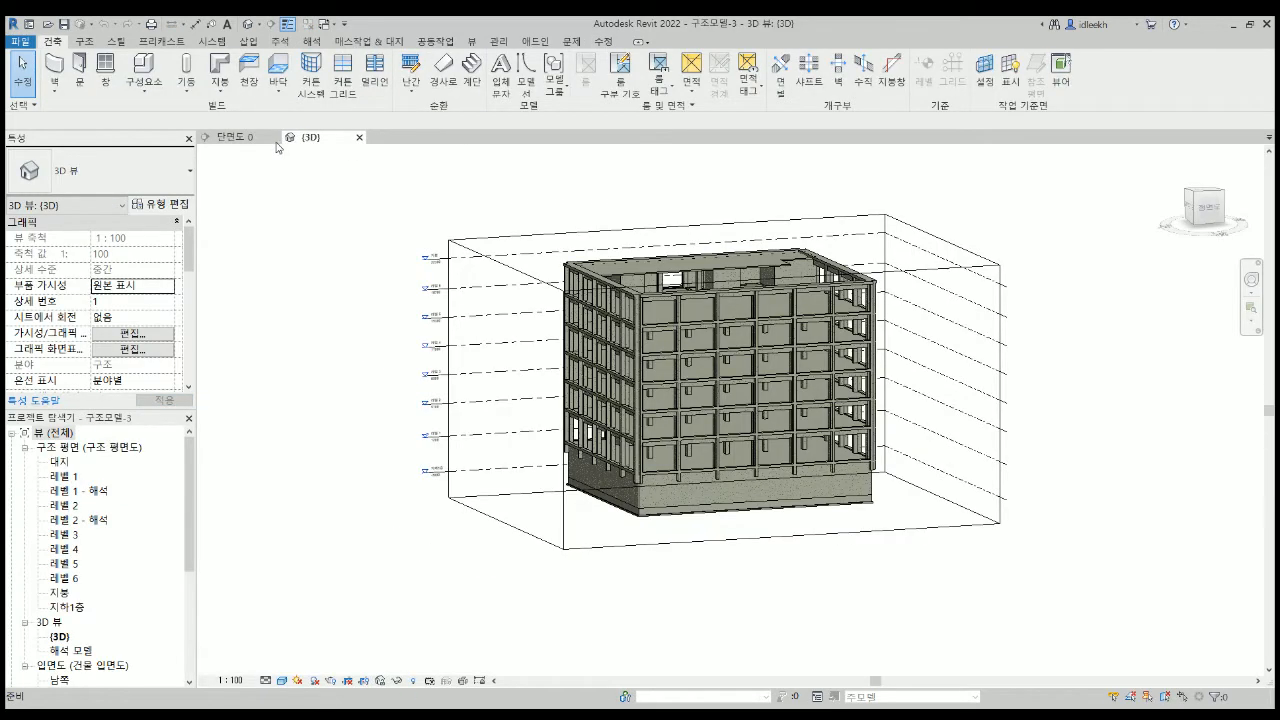
Close the remaining 단면도 0 and {3D} views, and reopen the 구조모델-3 project from the recent files.
{"action": "left_click", "coordinate": [275, 138]}
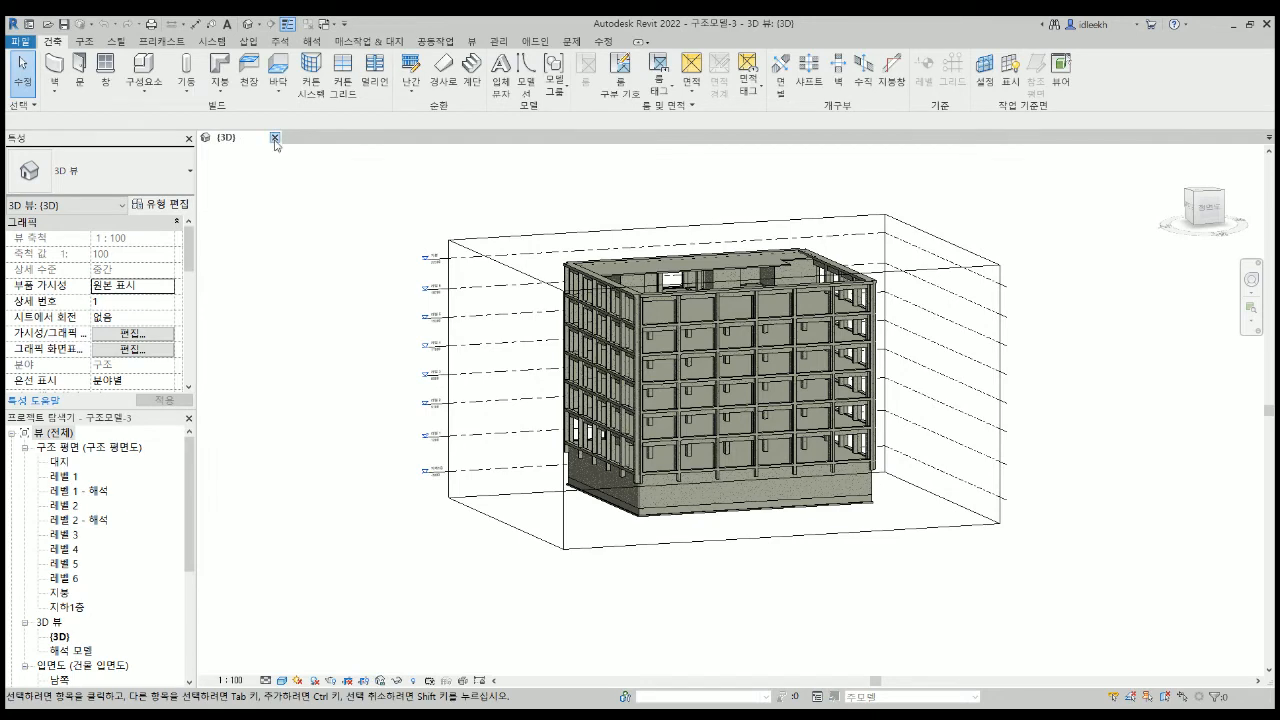
{"action": "left_click", "coordinate": [276, 138]}
{"action": "left_click", "coordinate": [318, 245]}
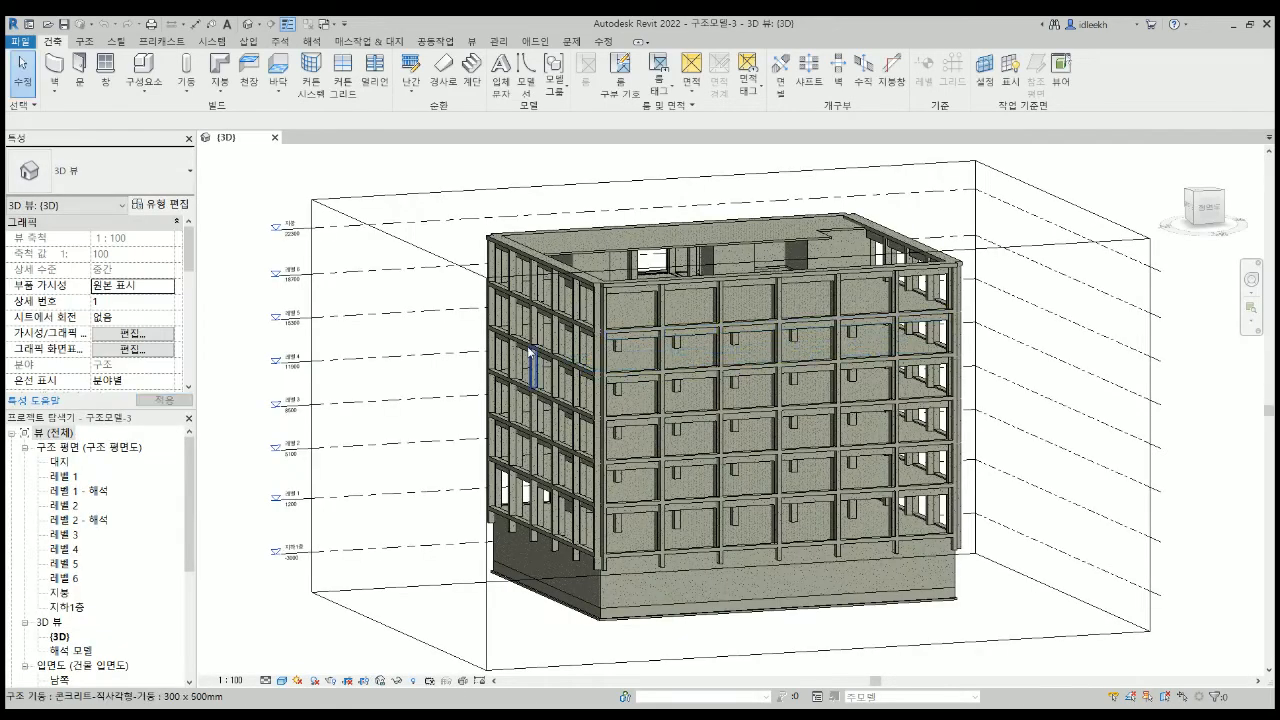
Hide the levels of 구조모델-3's {3D} view through its assigned view template and save the project.
{"action": "left_click", "coordinate": [133, 333]}
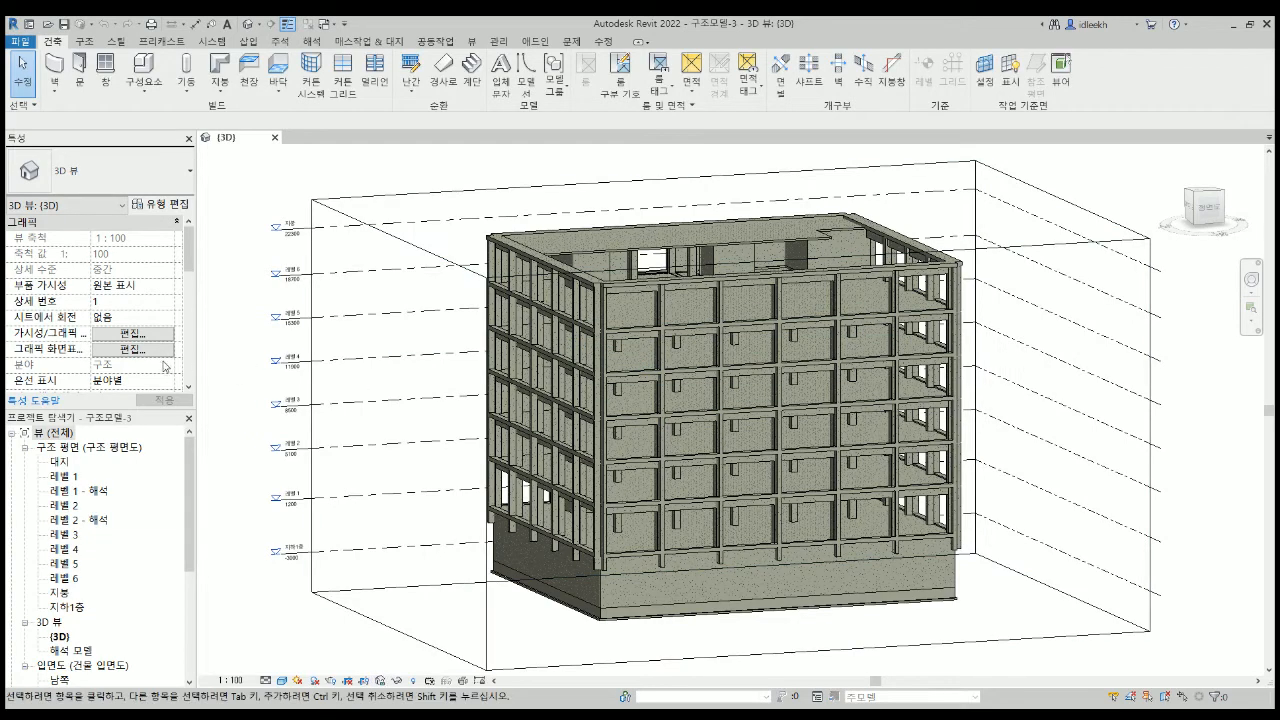
{"action": "scroll", "coordinate": [143, 325], "scroll_direction": "down", "scroll_amount": 5}
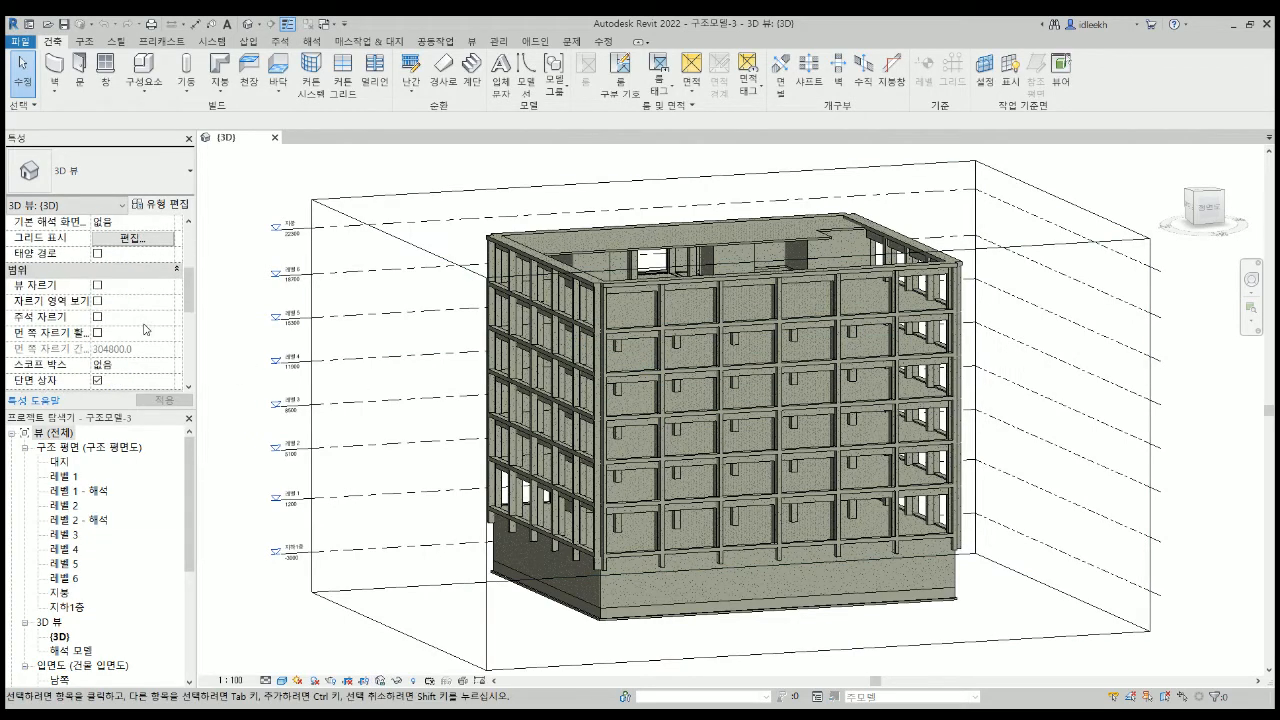
{"action": "left_click", "coordinate": [133, 350]}
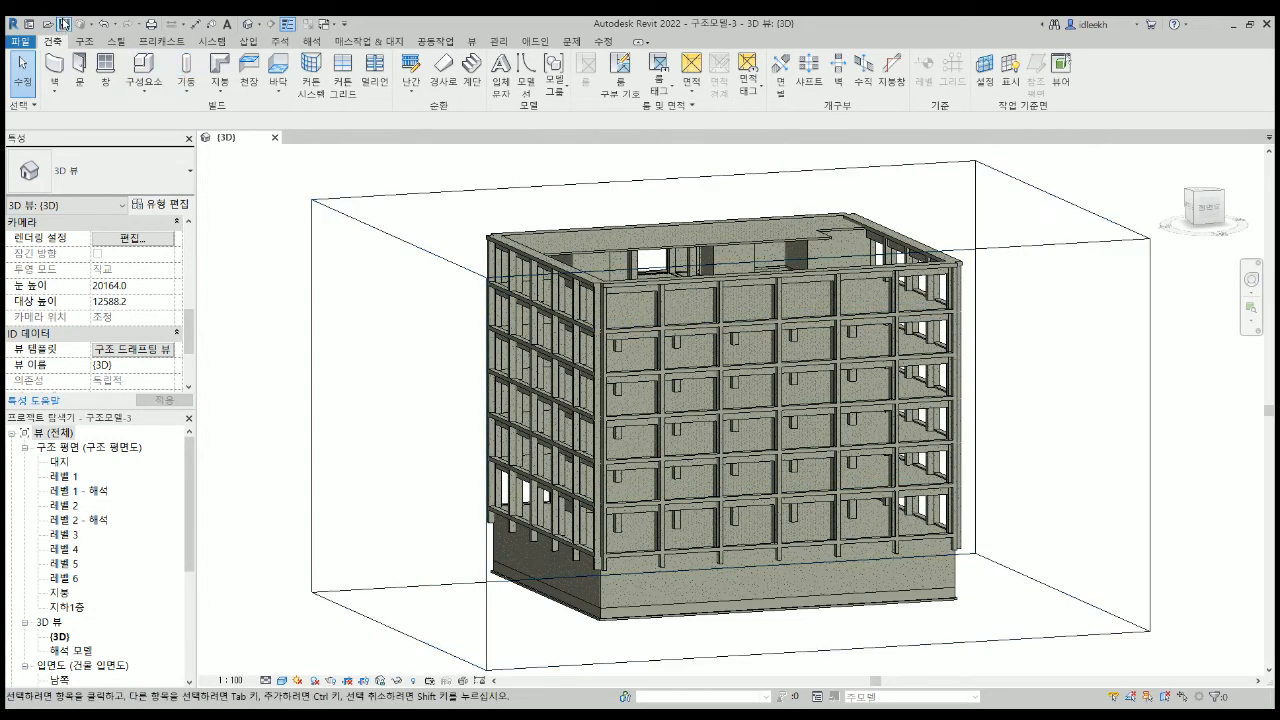
{"action": "left_click", "coordinate": [63, 24]}
Open the 레벨 1 structural plan and draw a horizontal building section across the middle of the building.
{"action": "scroll", "coordinate": [76, 540], "scroll_direction": "down", "scroll_amount": 2}
{"action": "scroll", "coordinate": [78, 538], "scroll_direction": "up", "scroll_amount": 2}
{"action": "double_click", "coordinate": [64, 477]}
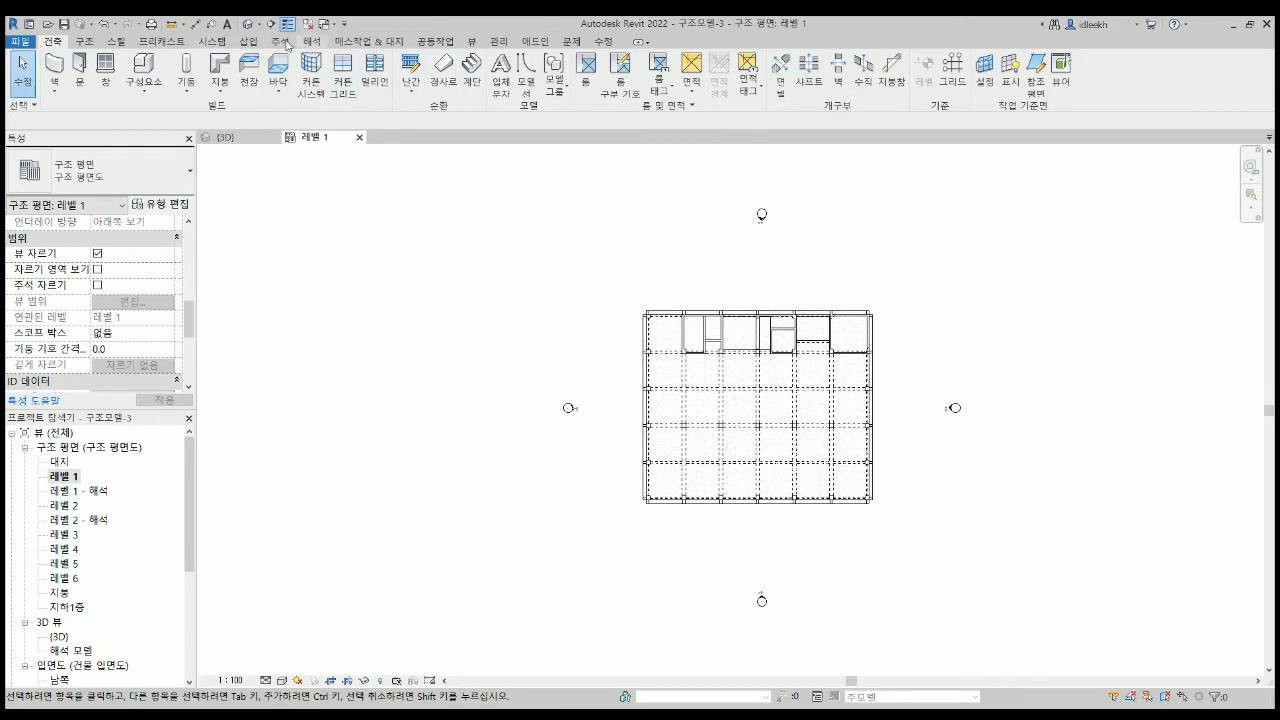
{"action": "left_click", "coordinate": [281, 42]}
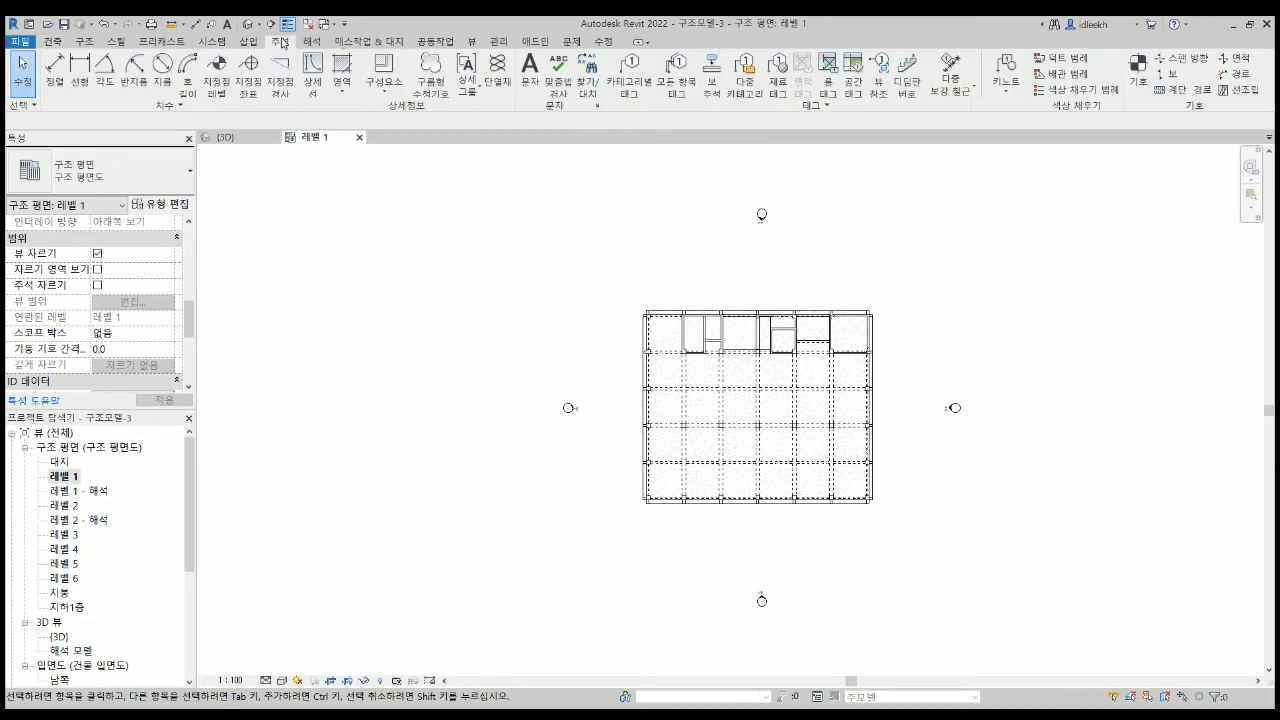
{"action": "left_click", "coordinate": [472, 42]}
{"action": "left_click", "coordinate": [422, 72]}
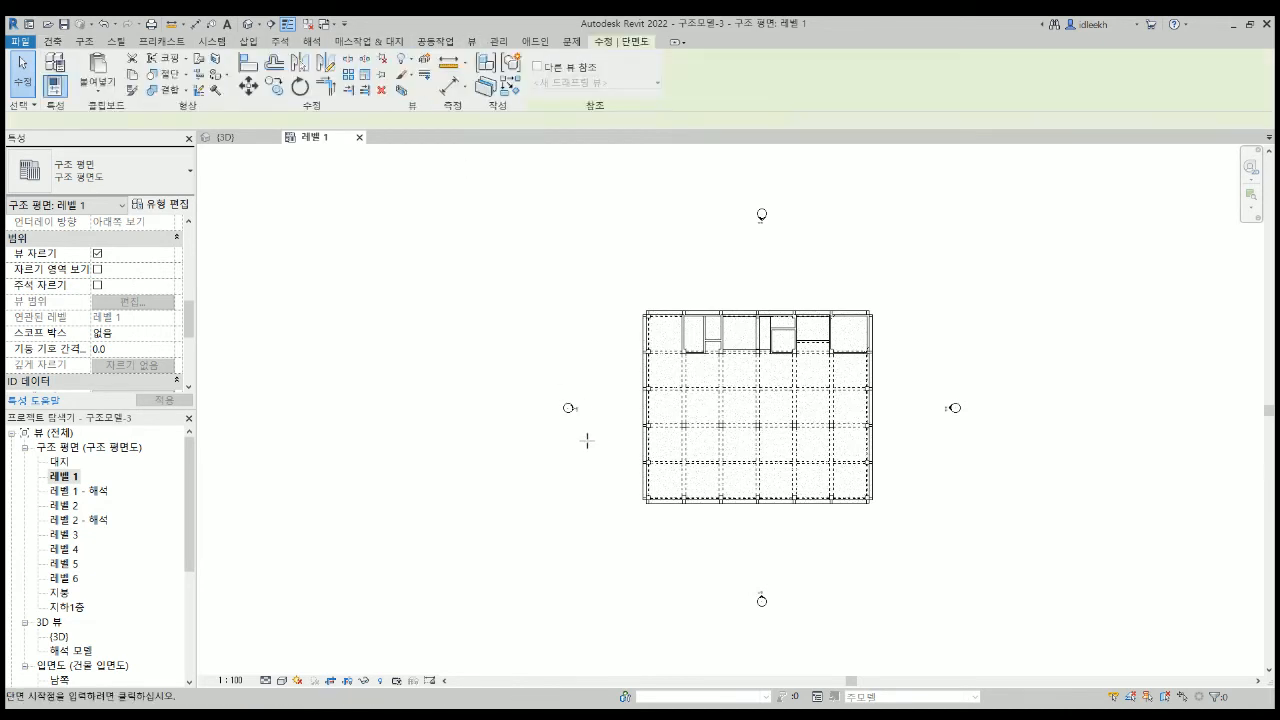
{"action": "left_click", "coordinate": [603, 409]}
{"action": "left_click", "coordinate": [916, 409]}
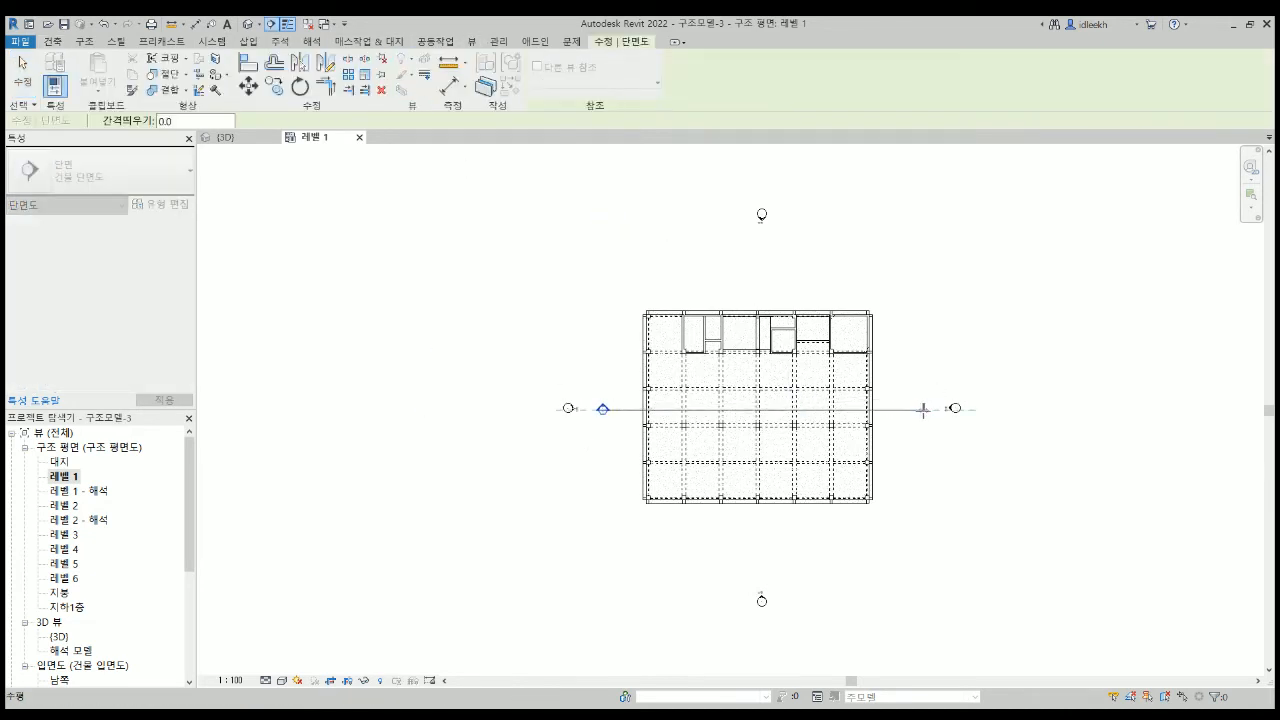
{"action": "key", "text": "Escape"}
{"action": "key", "text": "Escape"}
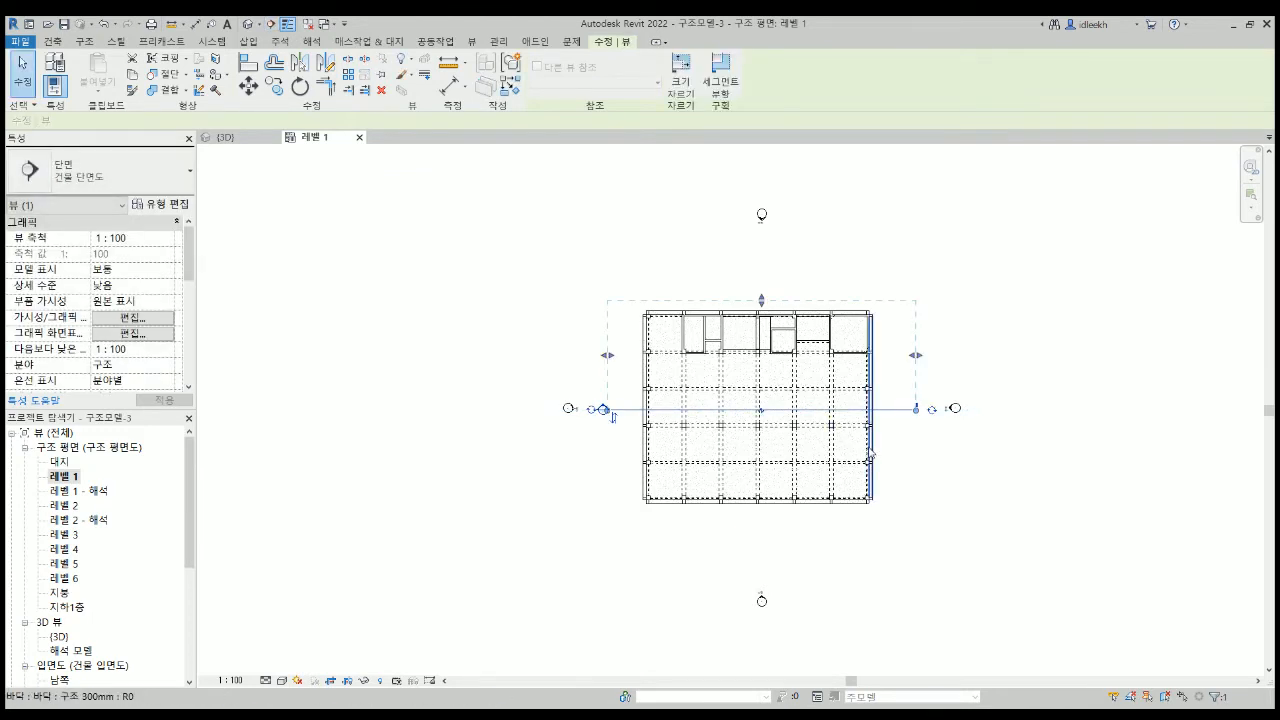
Open the 단면도 0 section of 구조모델-3 and hide its levels in the visibility/graphics overrides.
{"action": "scroll", "coordinate": [97, 593], "scroll_direction": "down", "scroll_amount": 3}
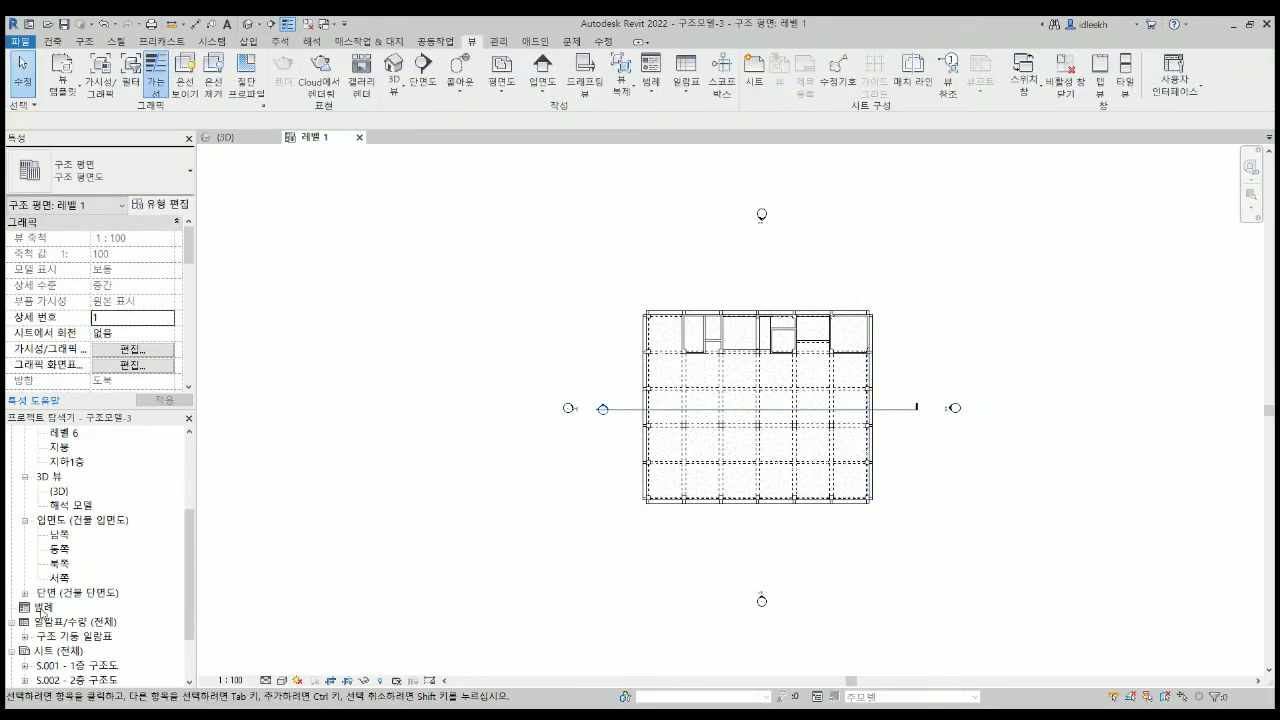
{"action": "double_click", "coordinate": [70, 608]}
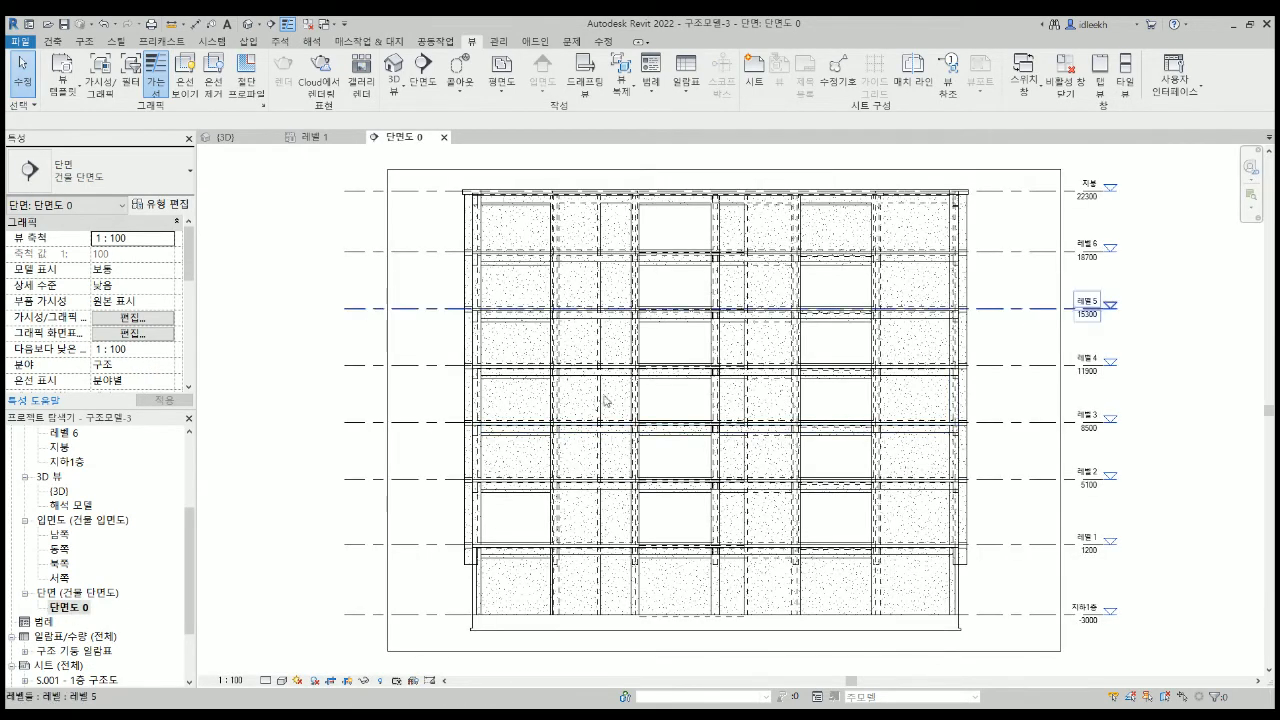
{"action": "left_click", "coordinate": [122, 320]}
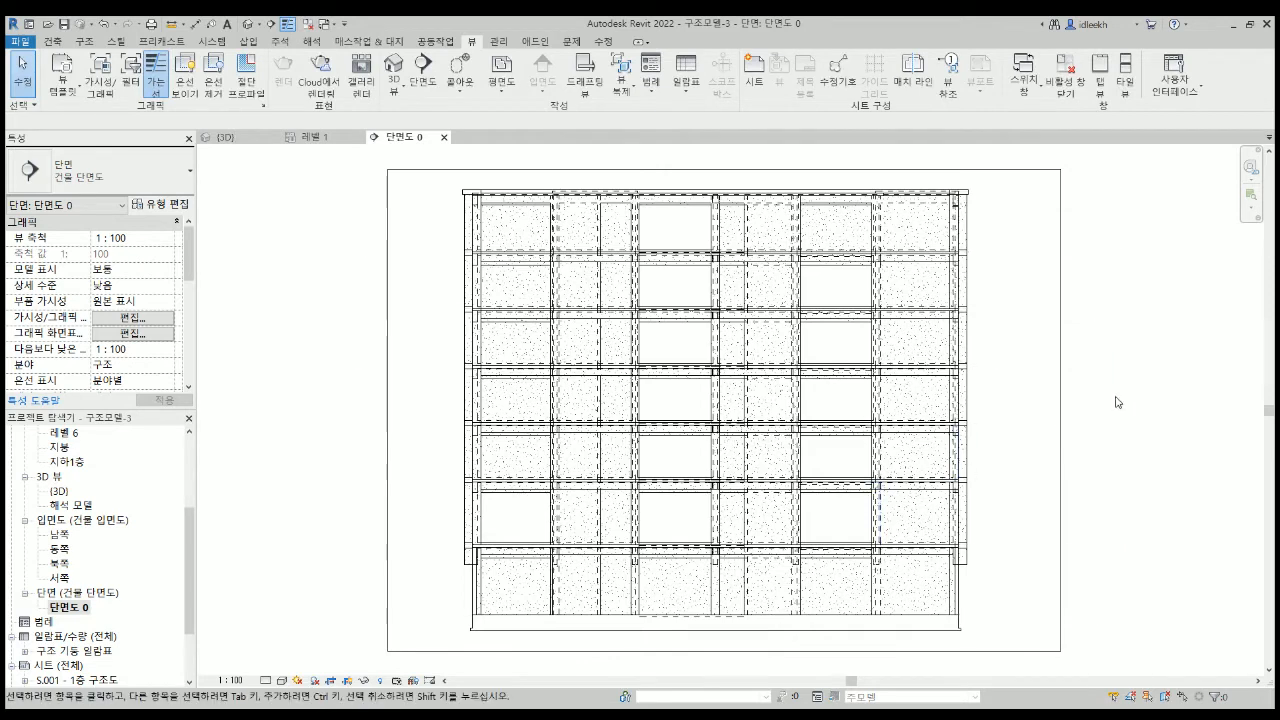
Return to the {3D} view, close the open views of 구조모델-3, and open the 건축모델-2 project.
{"action": "left_click", "coordinate": [248, 24]}
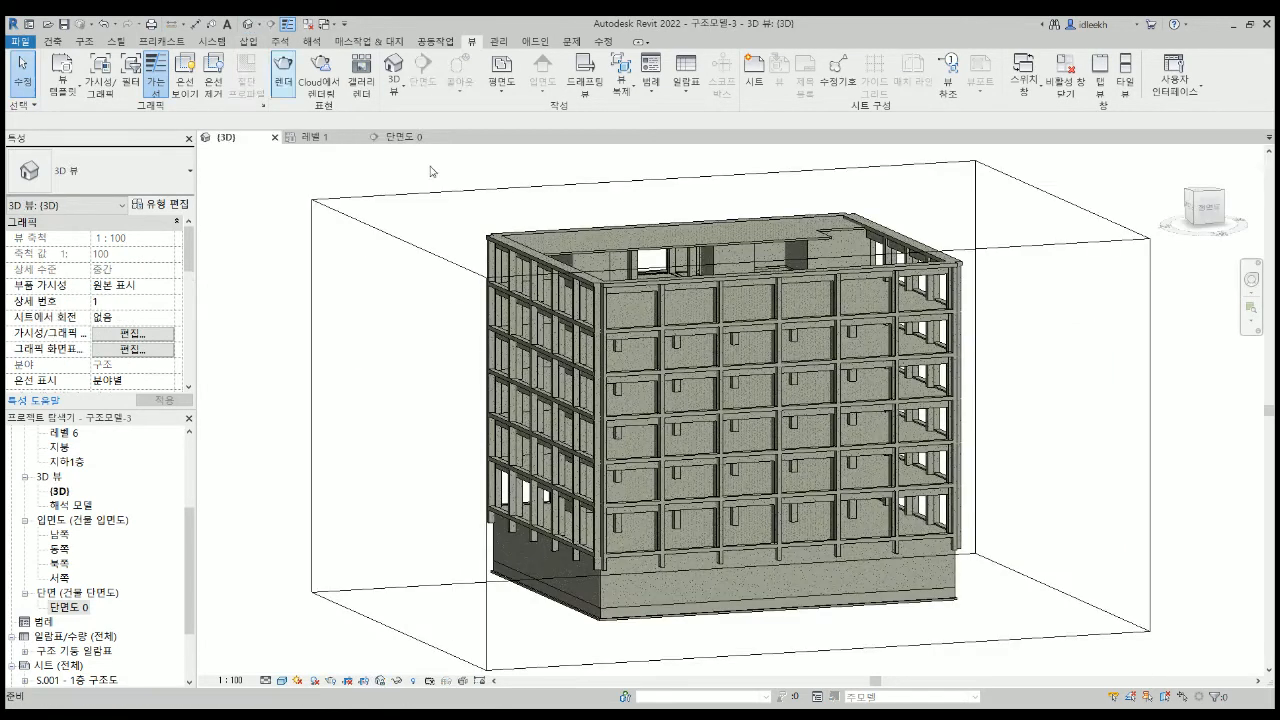
{"action": "left_click", "coordinate": [358, 138]}
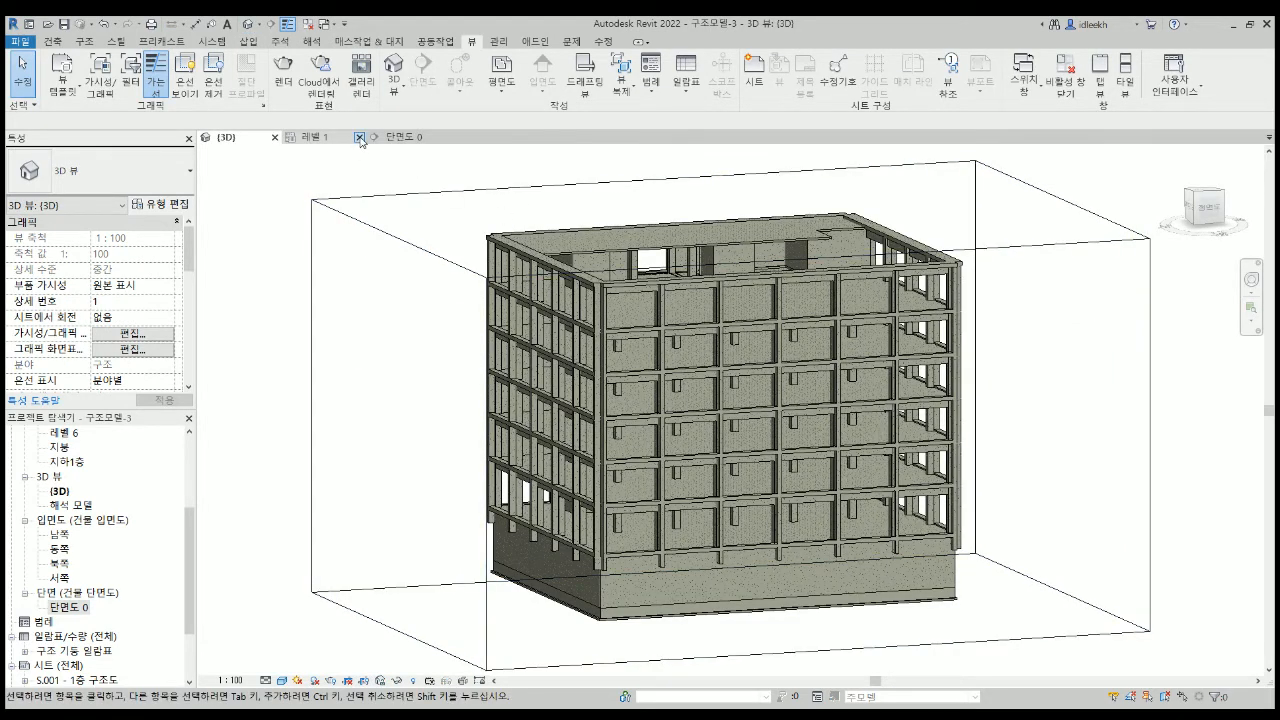
{"action": "left_click", "coordinate": [358, 138]}
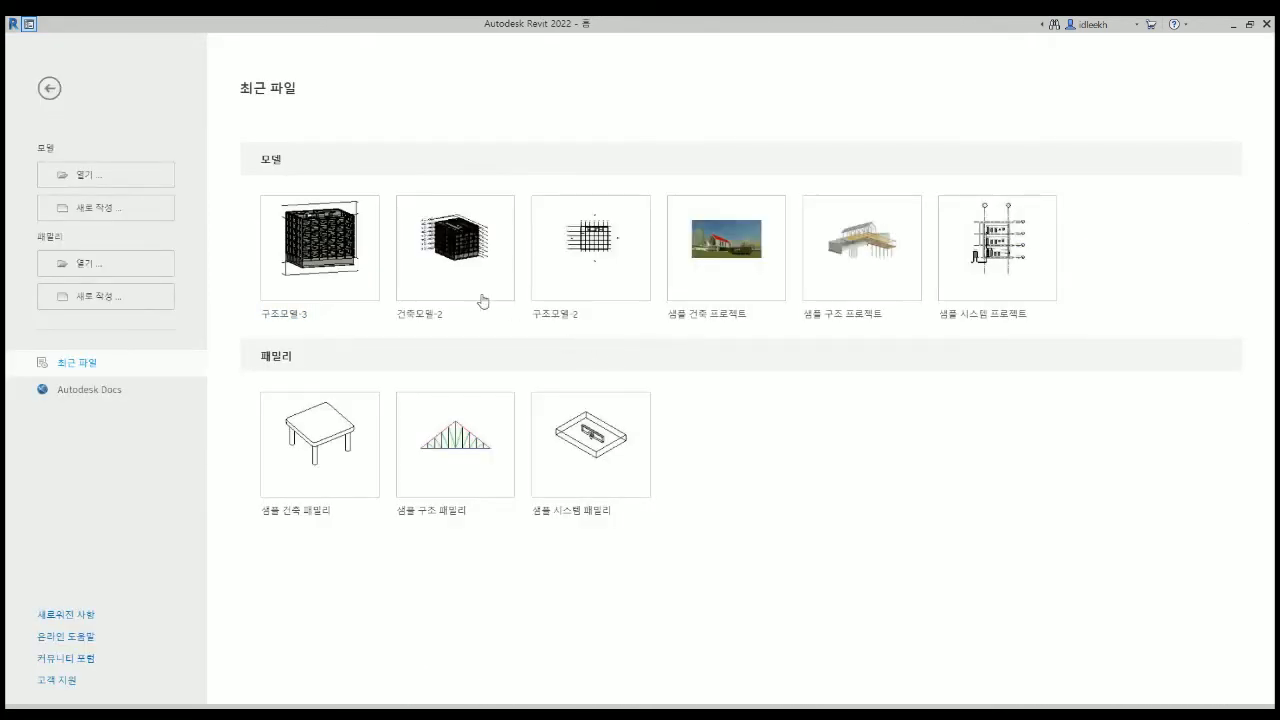
{"action": "left_click", "coordinate": [453, 249]}
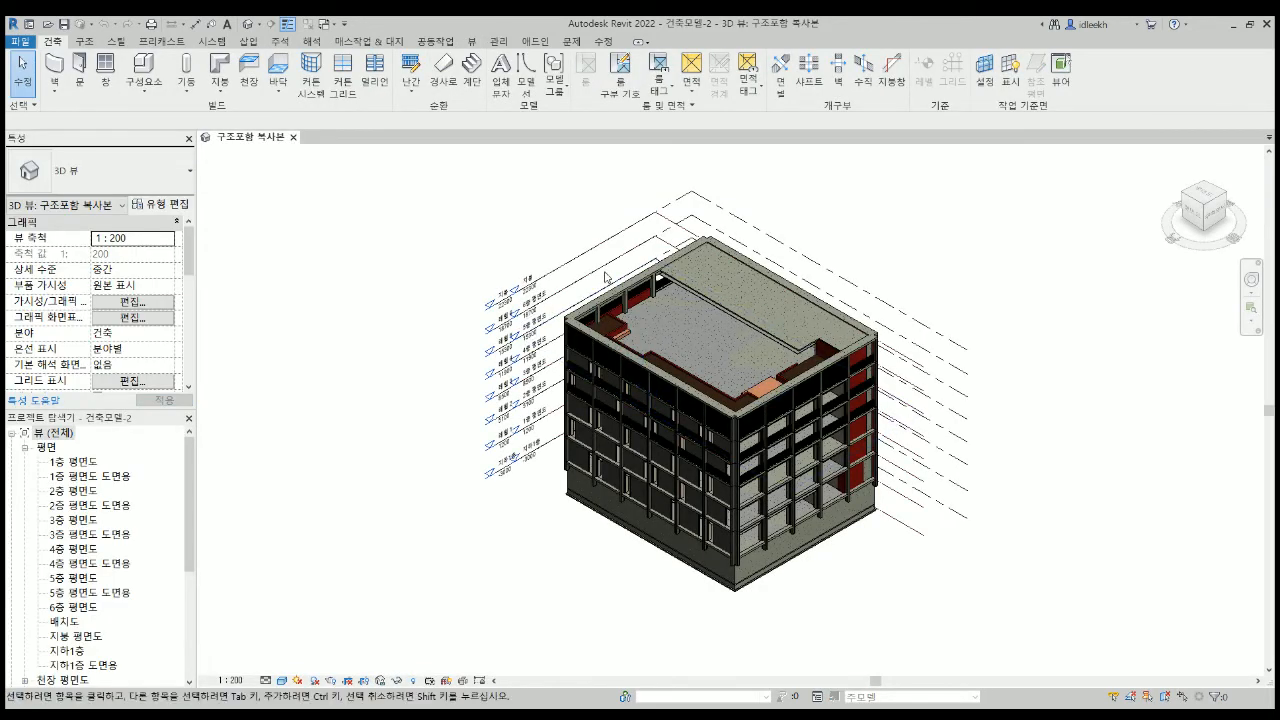
Select the linked 구조모델-3.rvt in the 구조포함 복사본 view to inspect its levels, deselect it, and check the view's graphics settings.
{"action": "scroll", "coordinate": [118, 511], "scroll_direction": "down", "scroll_amount": 2}
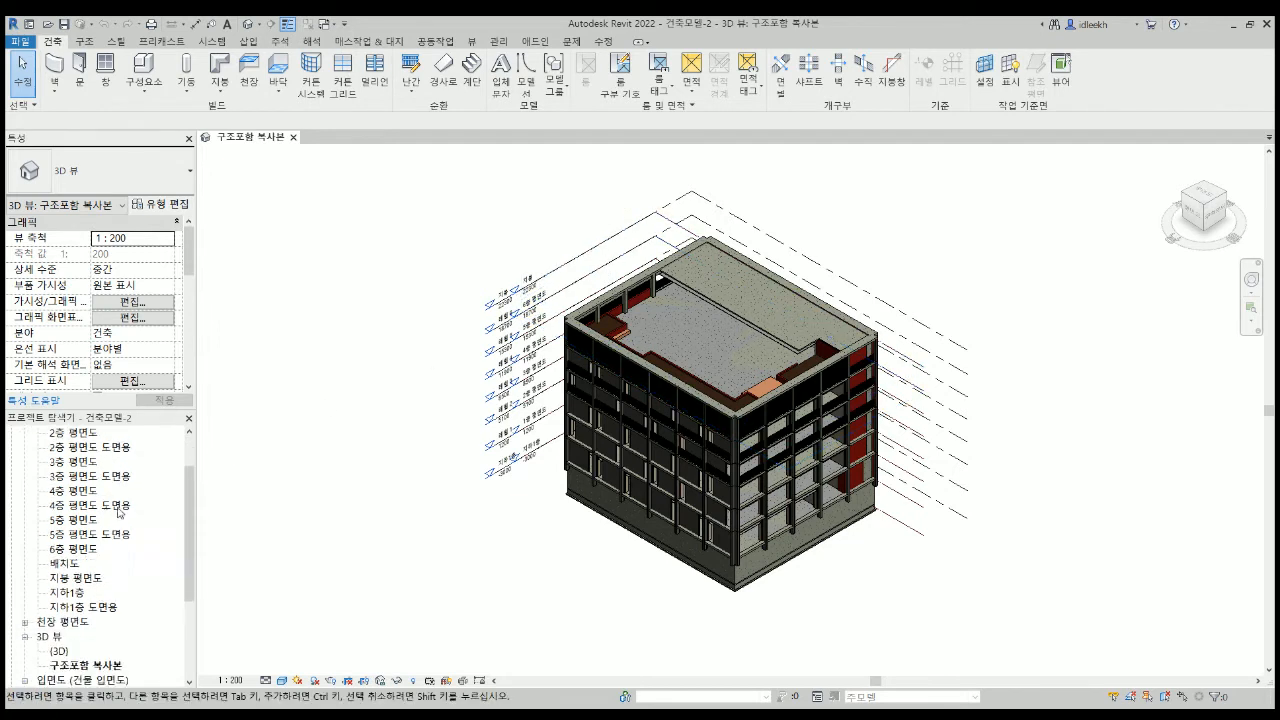
{"action": "scroll", "coordinate": [118, 511], "scroll_direction": "down", "scroll_amount": 1}
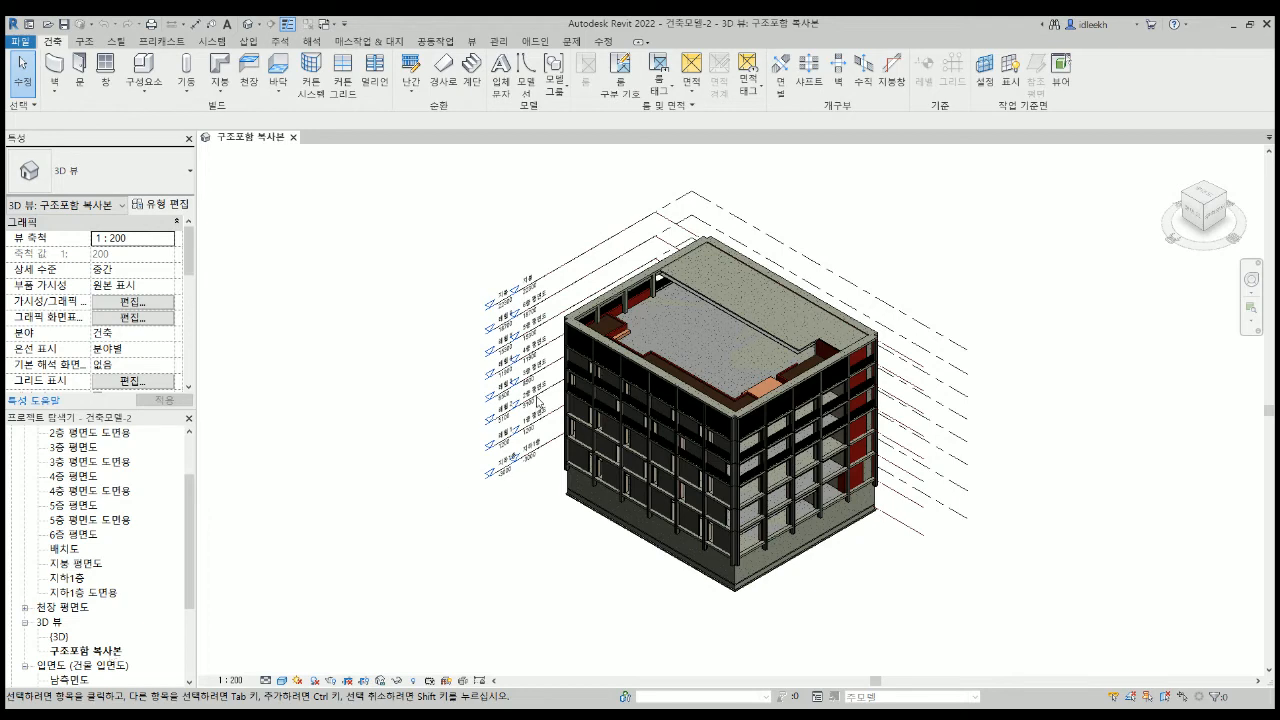
{"action": "left_click", "coordinate": [499, 307]}
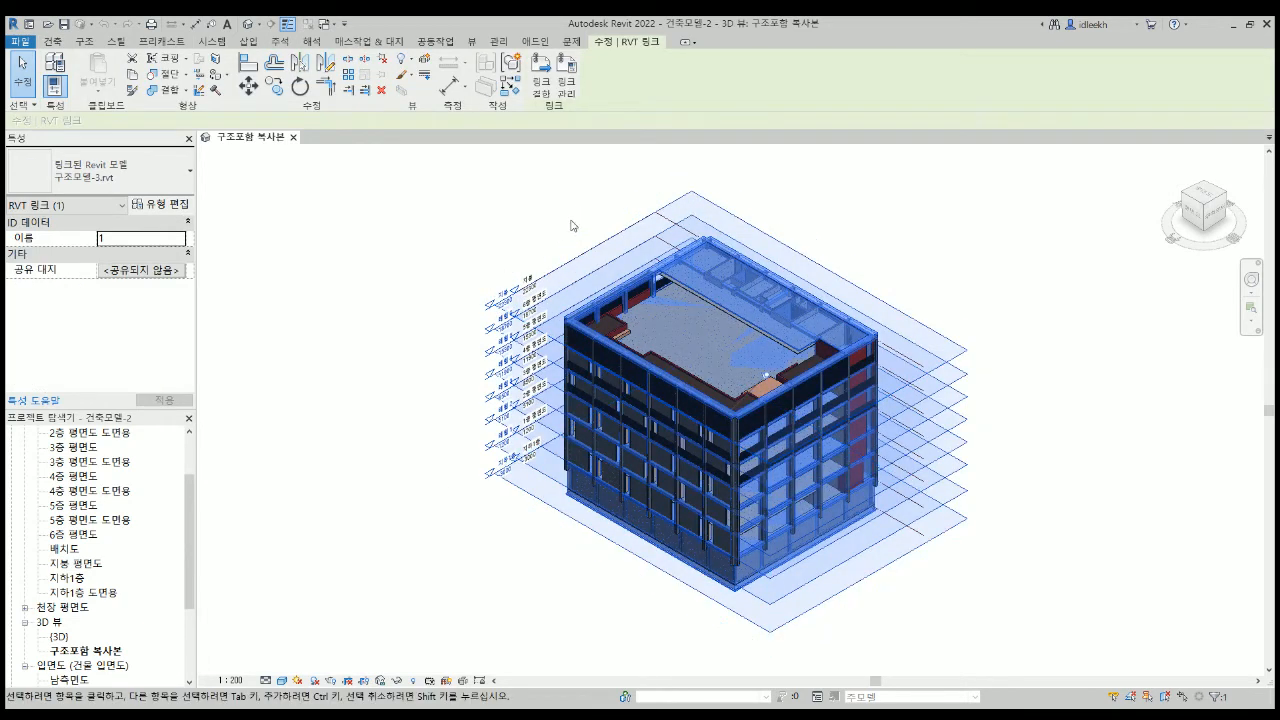
{"action": "left_click", "coordinate": [446, 289]}
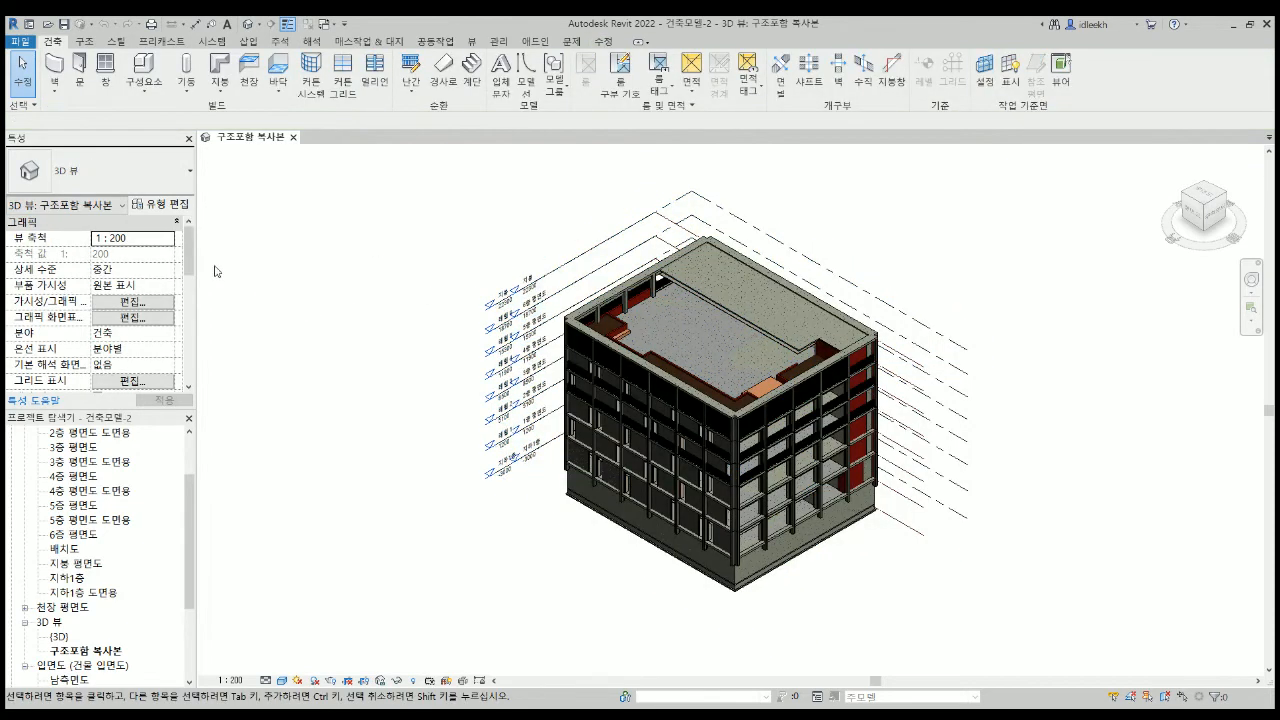
{"action": "left_click", "coordinate": [136, 316]}
Open the 3층 평면도 plan and draw a horizontal building section across the building just above grid line Y3.
{"action": "double_click", "coordinate": [82, 451]}
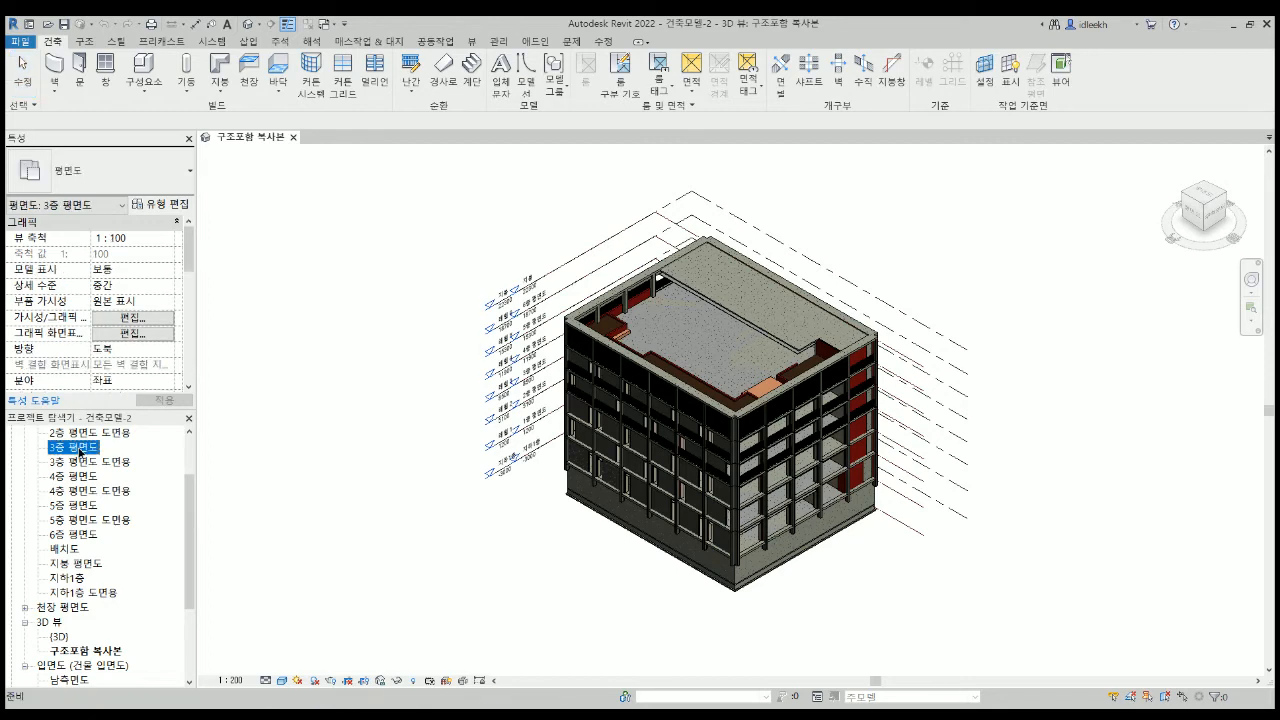
{"action": "left_click", "coordinate": [474, 42]}
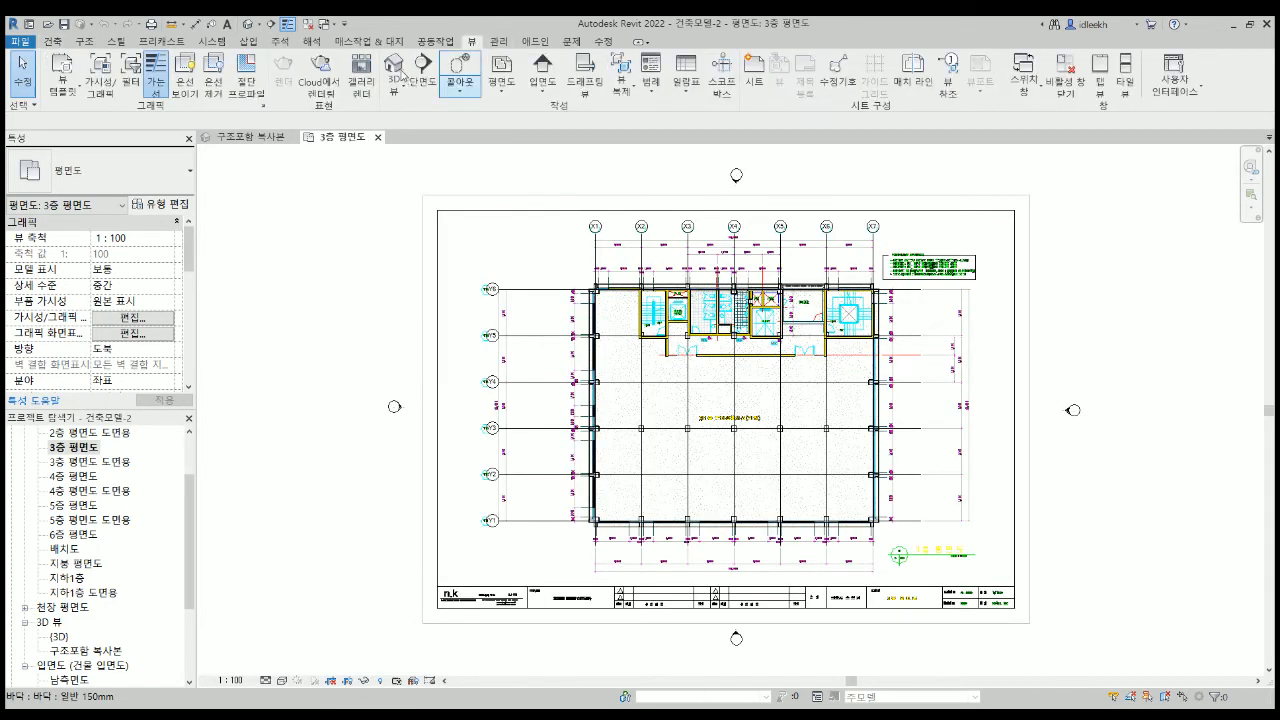
{"action": "left_click", "coordinate": [420, 70]}
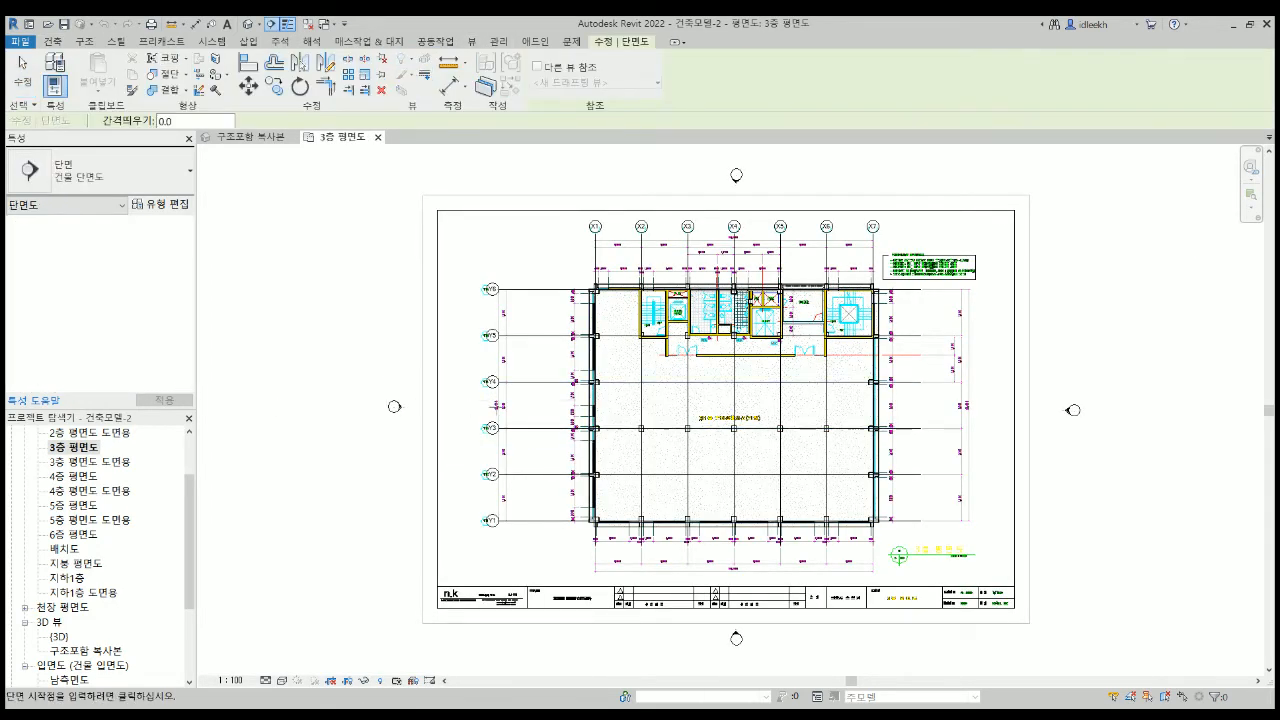
{"action": "left_click", "coordinate": [453, 410]}
{"action": "left_click", "coordinate": [998, 410]}
{"action": "key", "text": "Escape"}
{"action": "key", "text": "Escape"}
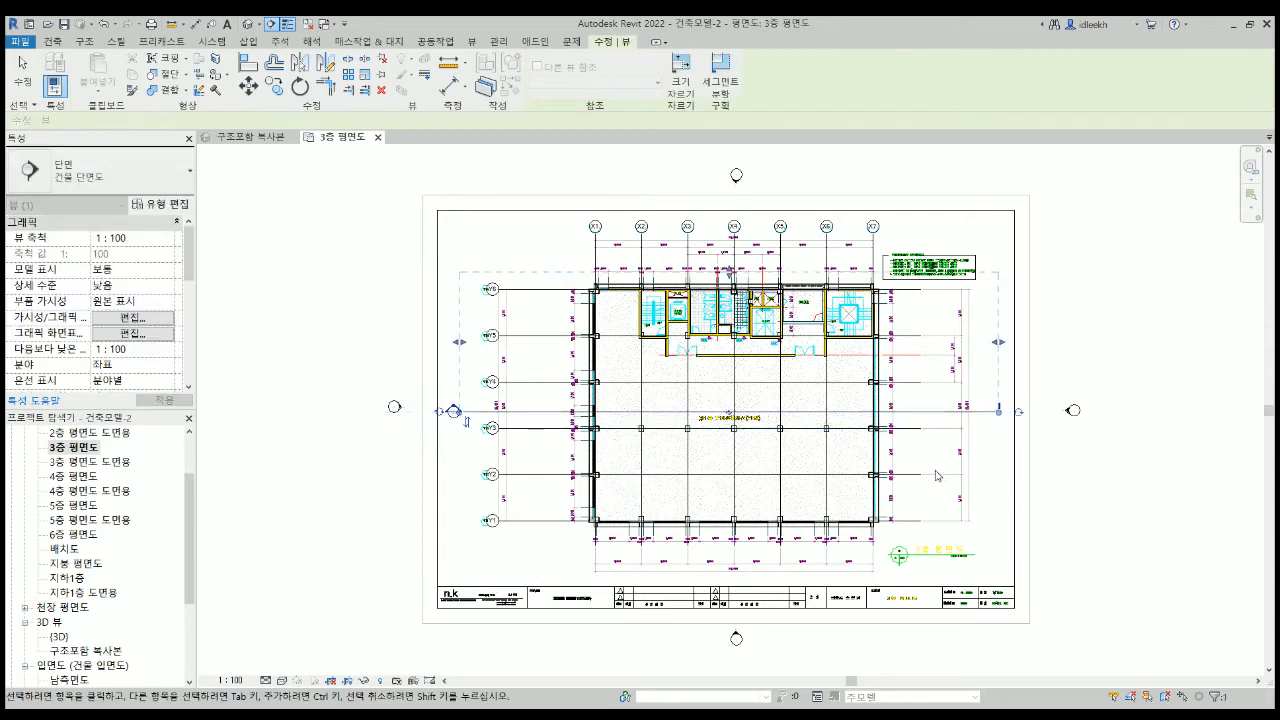
Open the 단면도 0 section of 건축모델-2 and examine its visibility/graphics overrides and the overlapping architectural and structural levels.
{"action": "scroll", "coordinate": [92, 470], "scroll_direction": "down", "scroll_amount": 3}
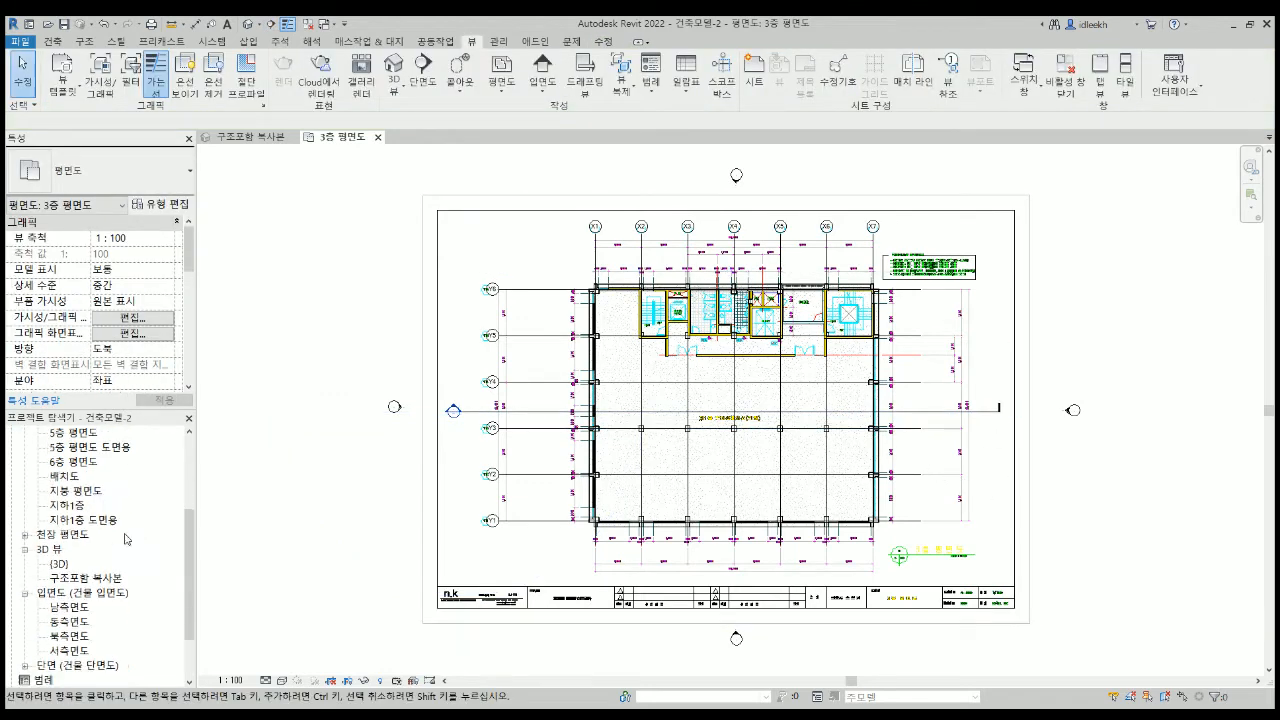
{"action": "left_click", "coordinate": [25, 651]}
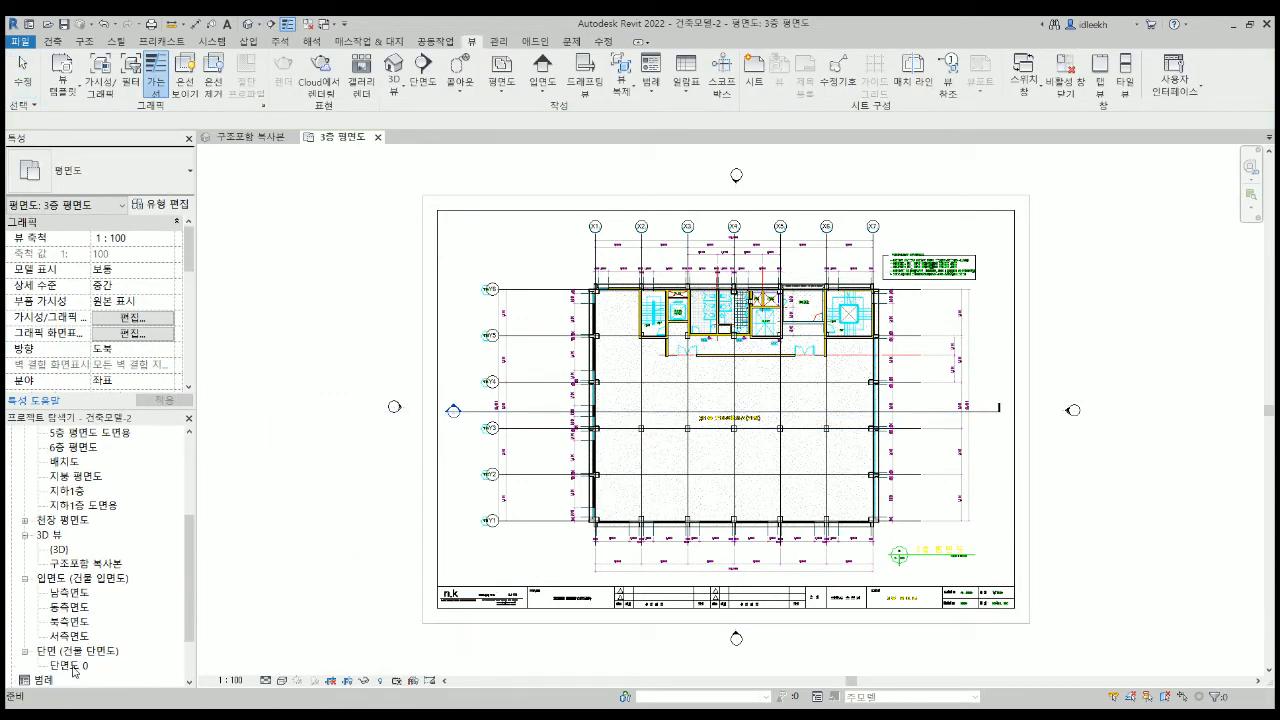
{"action": "double_click", "coordinate": [70, 665]}
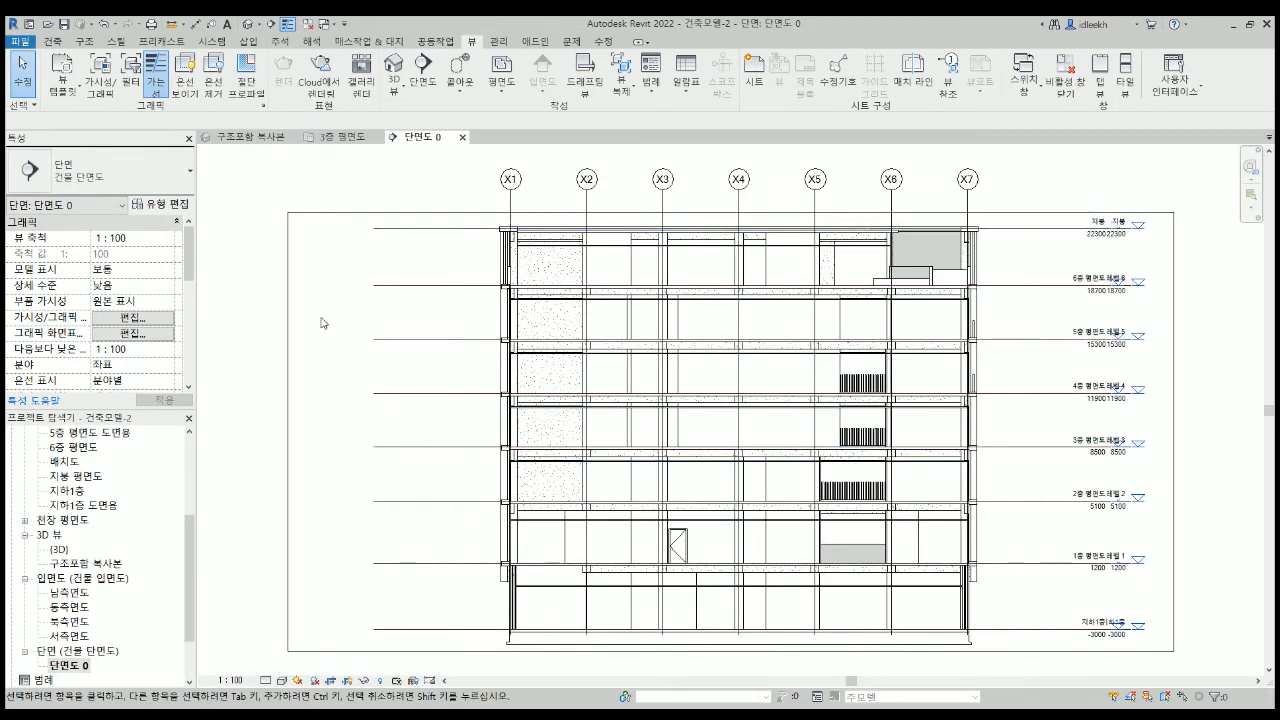
{"action": "left_click", "coordinate": [131, 319]}
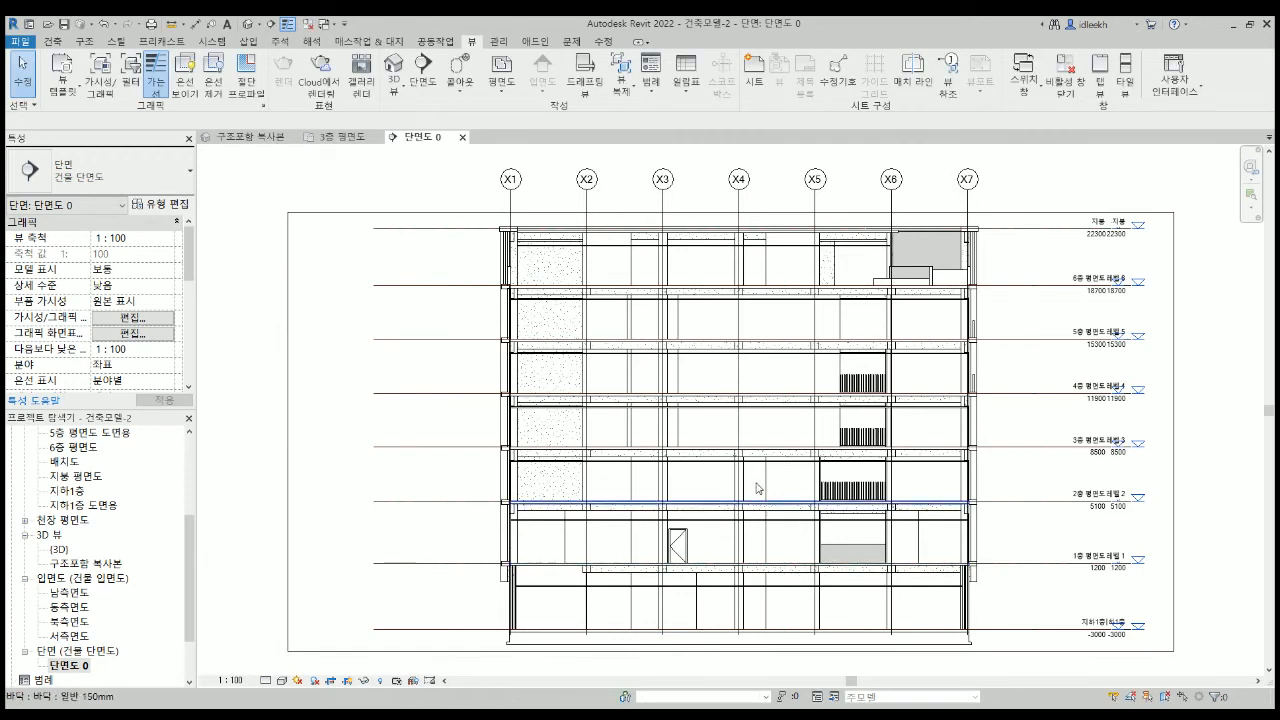
{"action": "scroll", "coordinate": [840, 433], "scroll_direction": "down", "scroll_amount": 3}
{"action": "scroll", "coordinate": [797, 454], "scroll_direction": "up", "scroll_amount": 1}
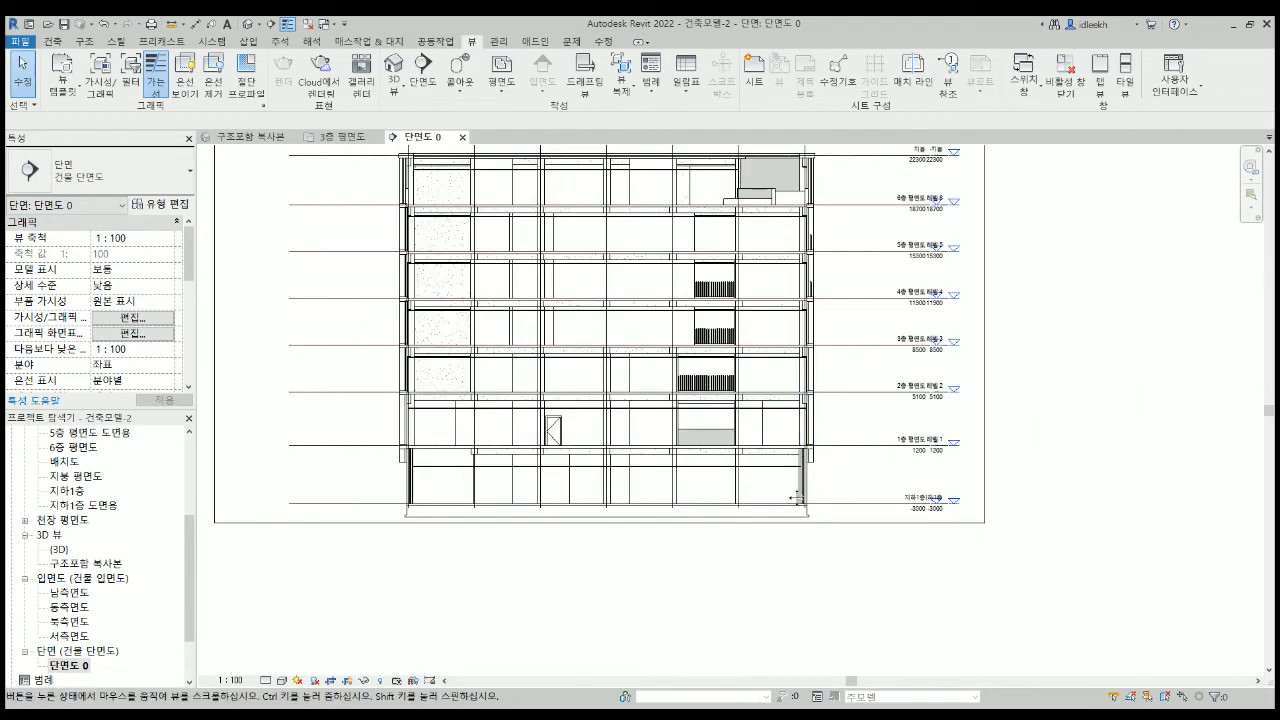
{"action": "middle_click_drag", "start_coordinate": [797, 490], "coordinate": [735, 564]}
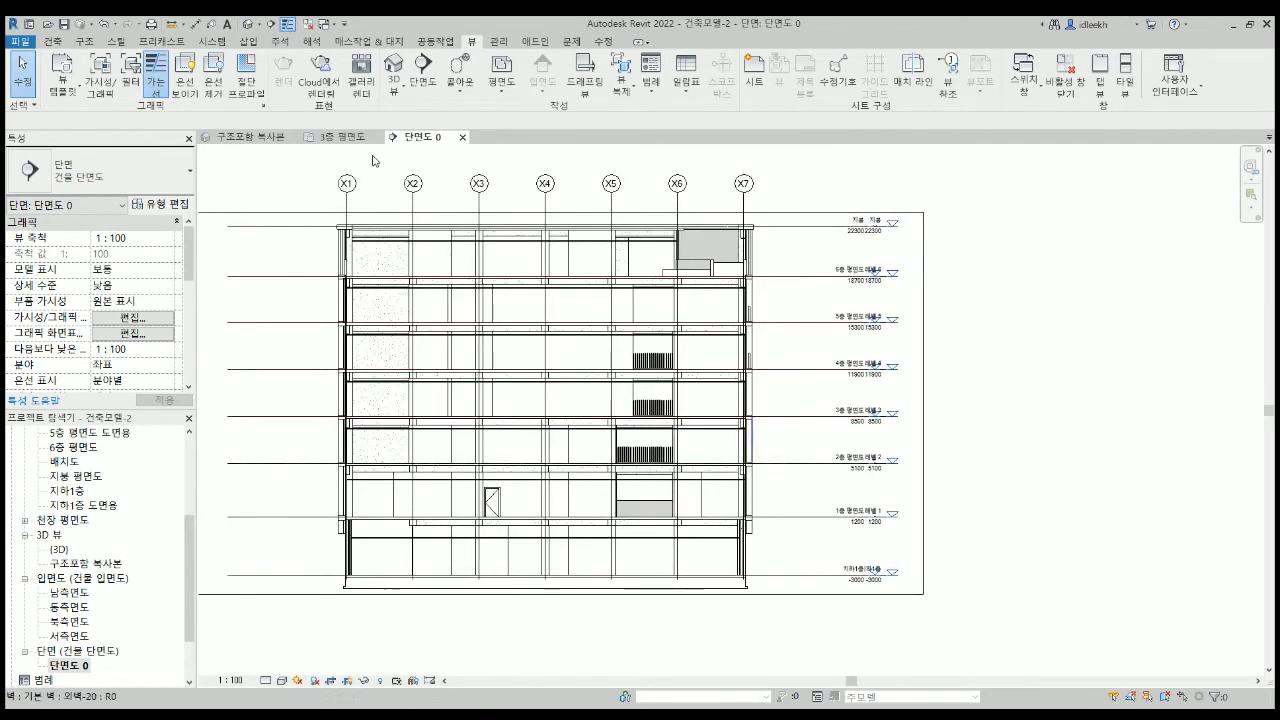
Hide the levels in 단면도 0 through its visibility/graphics overrides, and turn them back on.
{"action": "left_click", "coordinate": [136, 318]}
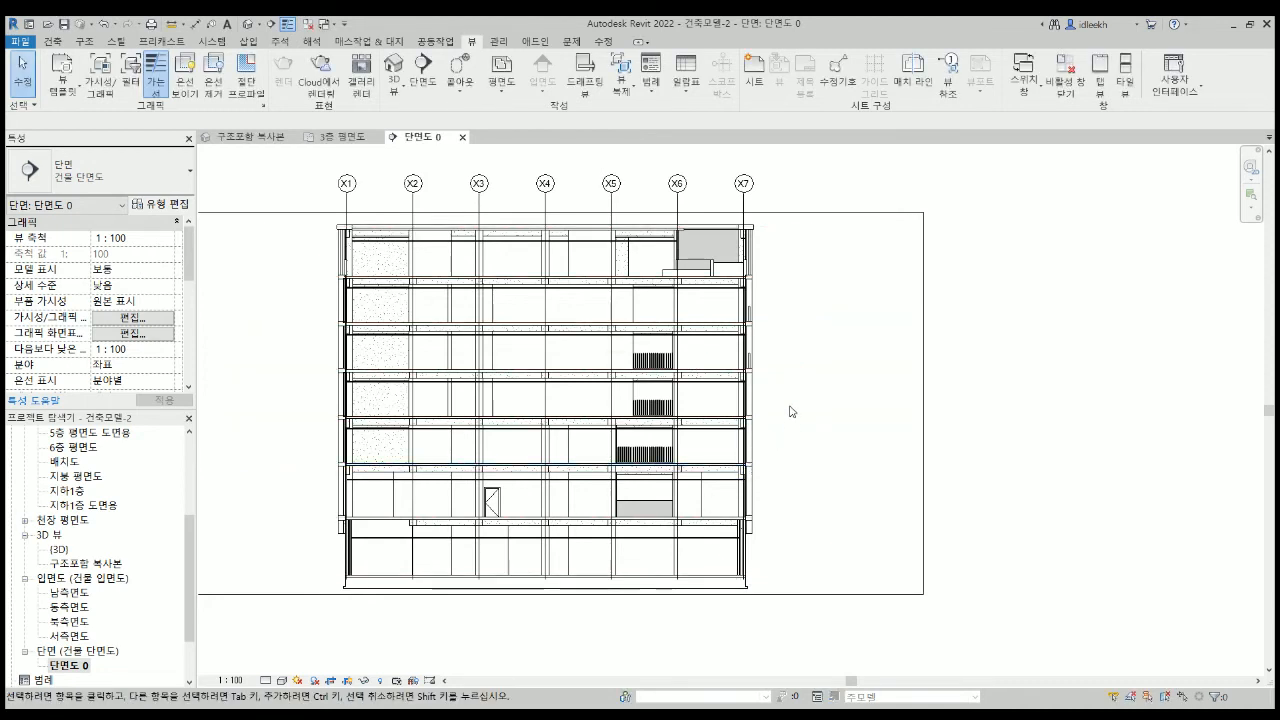
{"action": "mouse_move", "coordinate": [792, 410]}
{"action": "middle_mouse_down"}
{"action": "mouse_move", "coordinate": [871, 406]}
{"action": "mouse_move", "coordinate": [824, 399]}
{"action": "middle_mouse_up"}
{"action": "scroll", "coordinate": [871, 406], "scroll_direction": "down", "scroll_amount": 3}
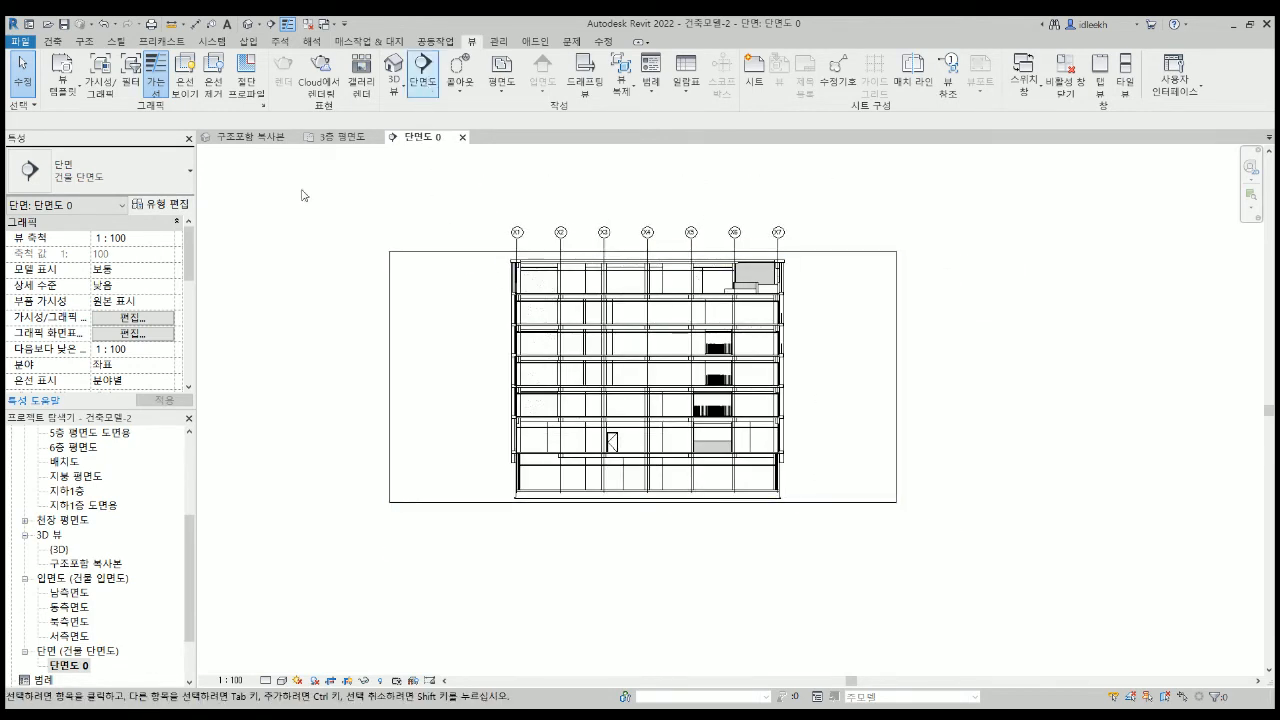
{"action": "left_click", "coordinate": [129, 318]}
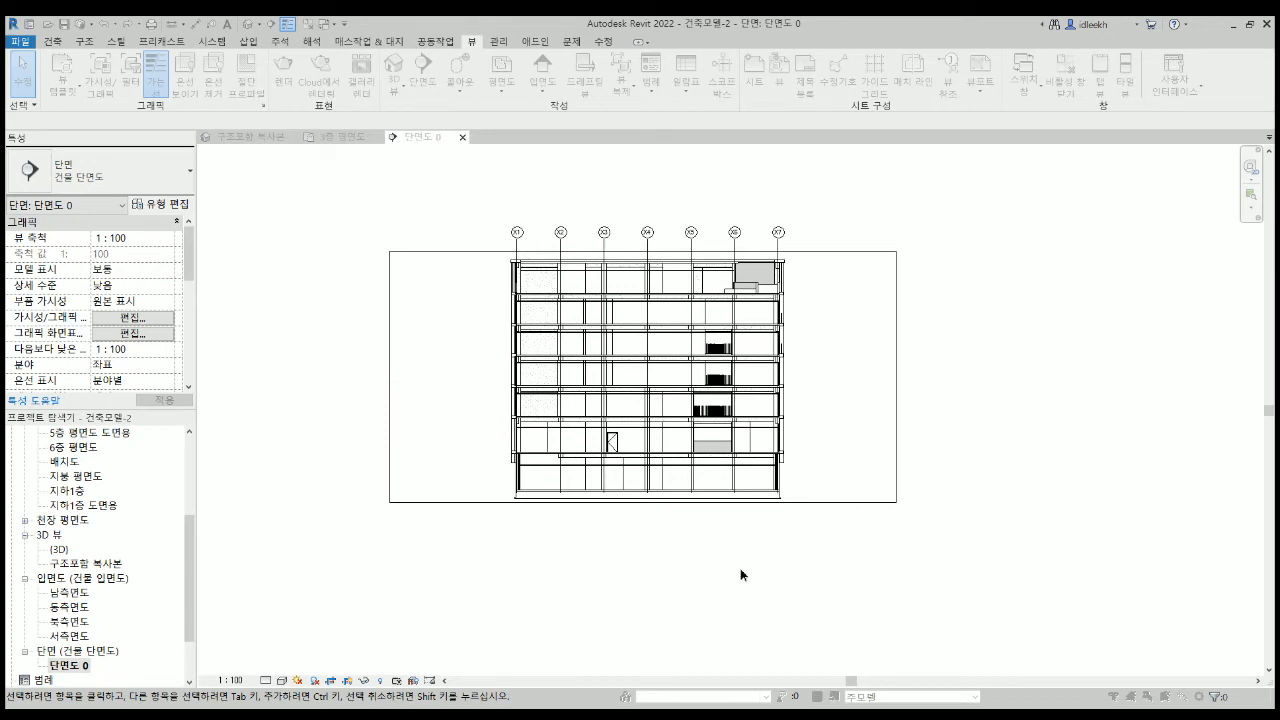
{"action": "scroll", "coordinate": [809, 420], "scroll_direction": "up", "scroll_amount": 2}
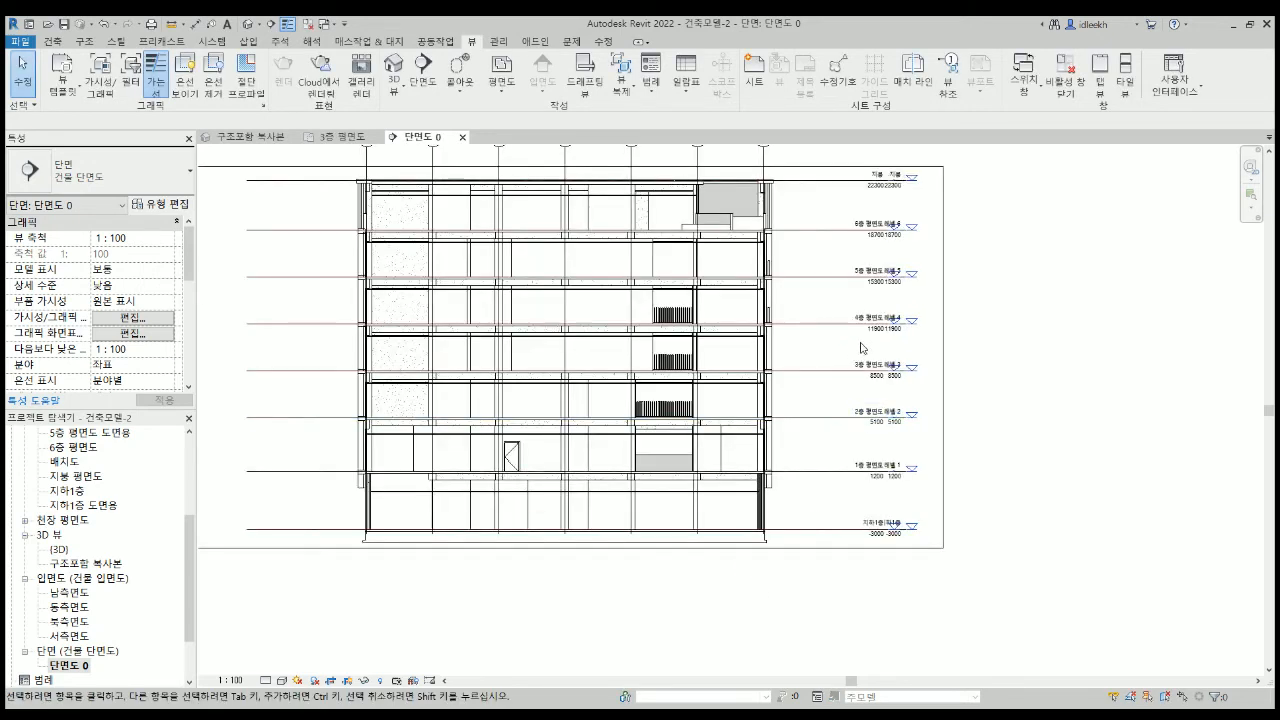
Select the linked 구조모델-3.rvt in 단면도 0, check its link management settings, and deselect it to review the overlapping levels.
{"action": "scroll", "coordinate": [860, 320], "scroll_direction": "up", "scroll_amount": 2}
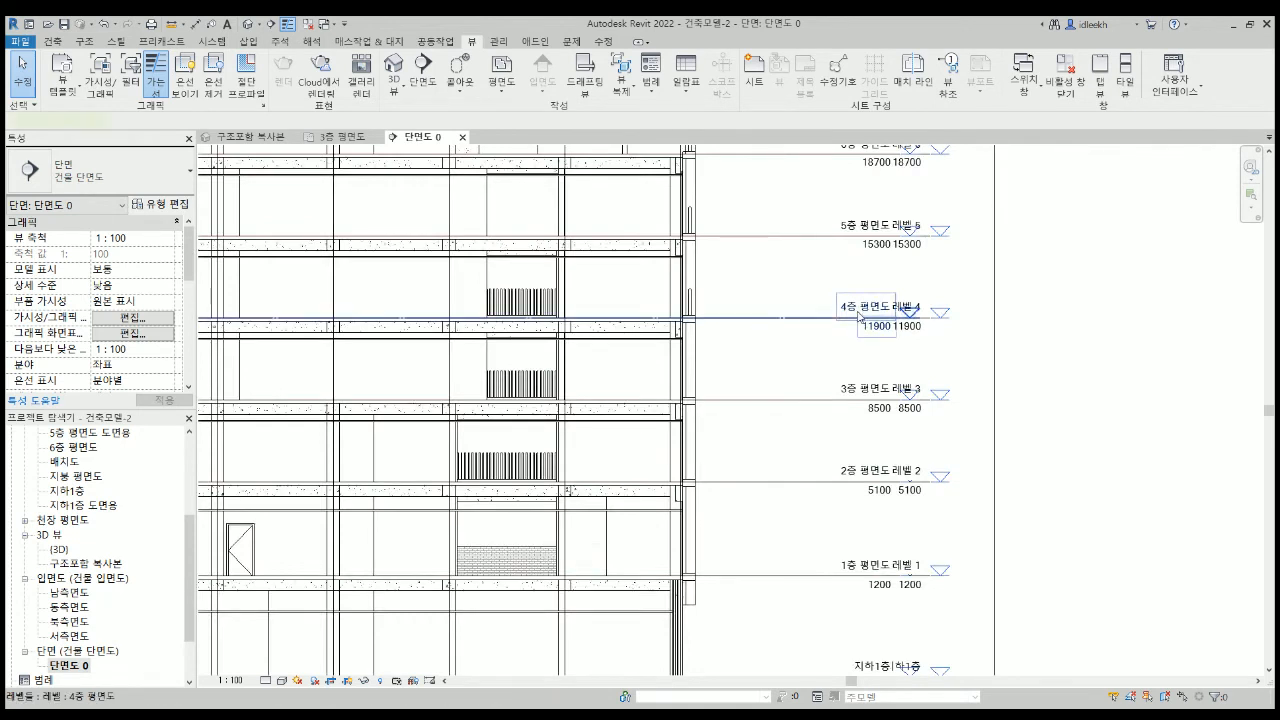
{"action": "left_click", "coordinate": [858, 316]}
{"action": "left_click", "coordinate": [936, 320]}
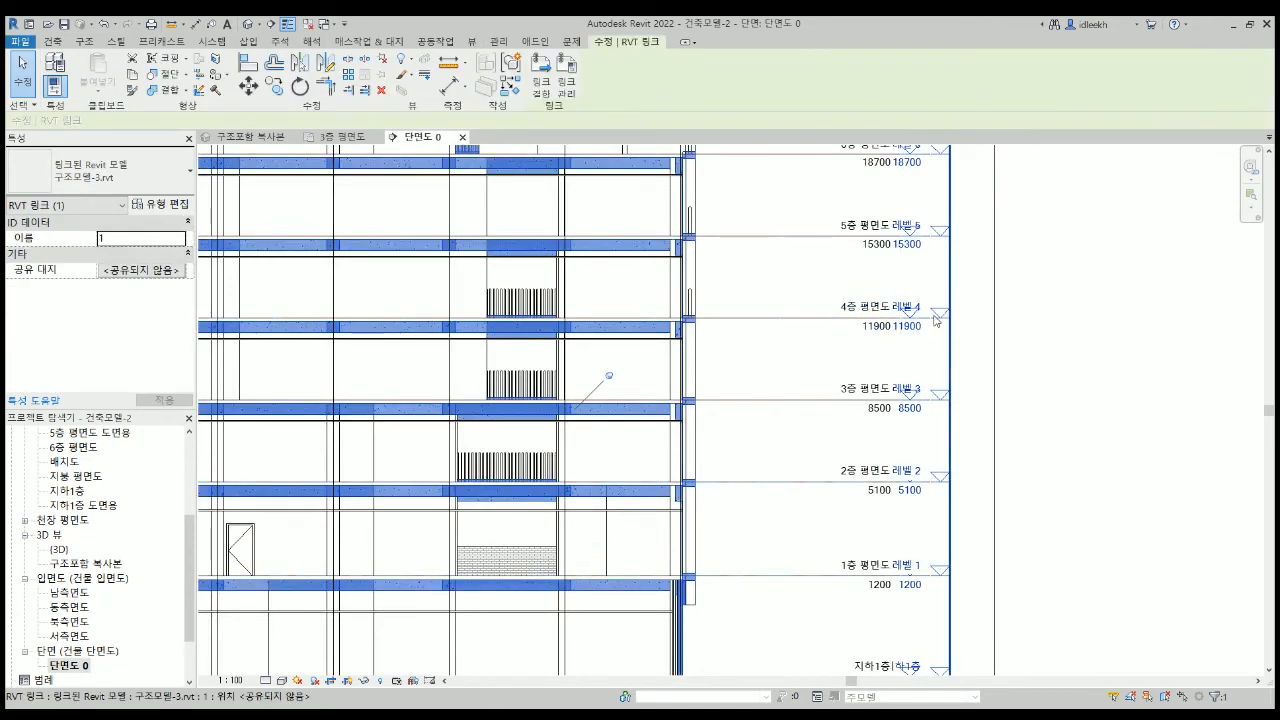
{"action": "left_click", "coordinate": [568, 74]}
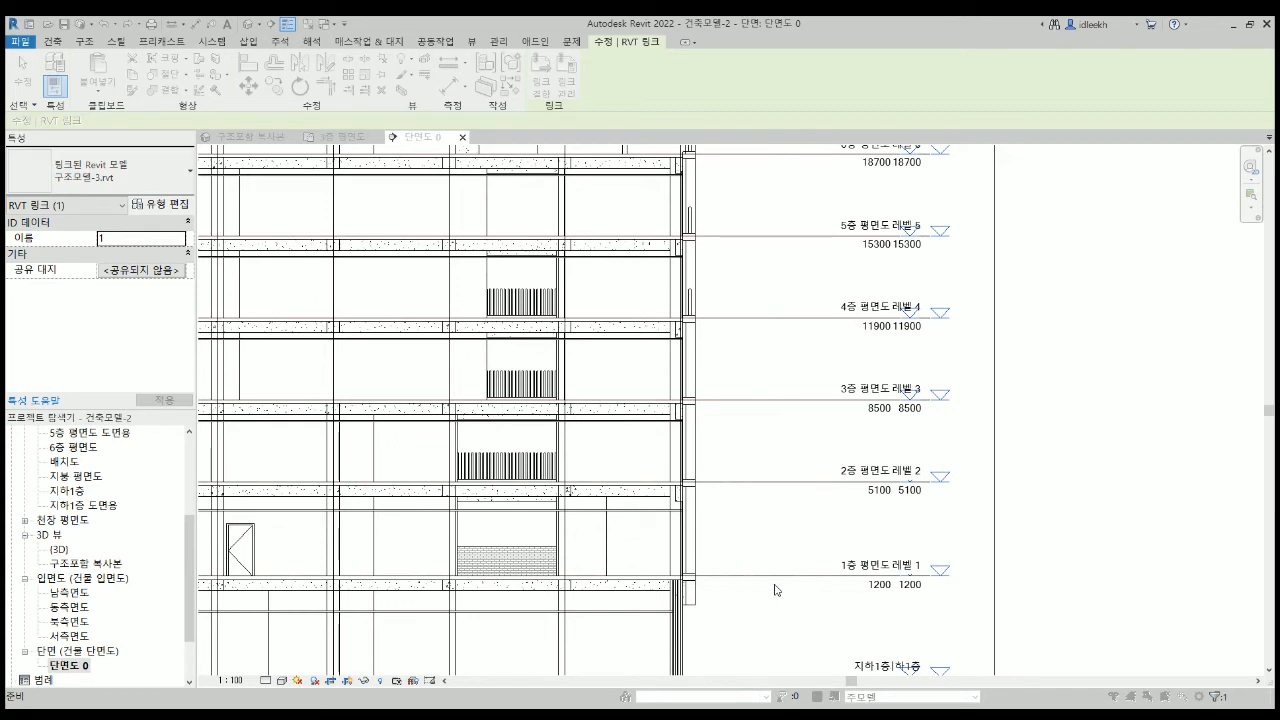
{"action": "left_click", "coordinate": [808, 416]}
{"action": "scroll", "coordinate": [810, 395], "scroll_direction": "down", "scroll_amount": 3}
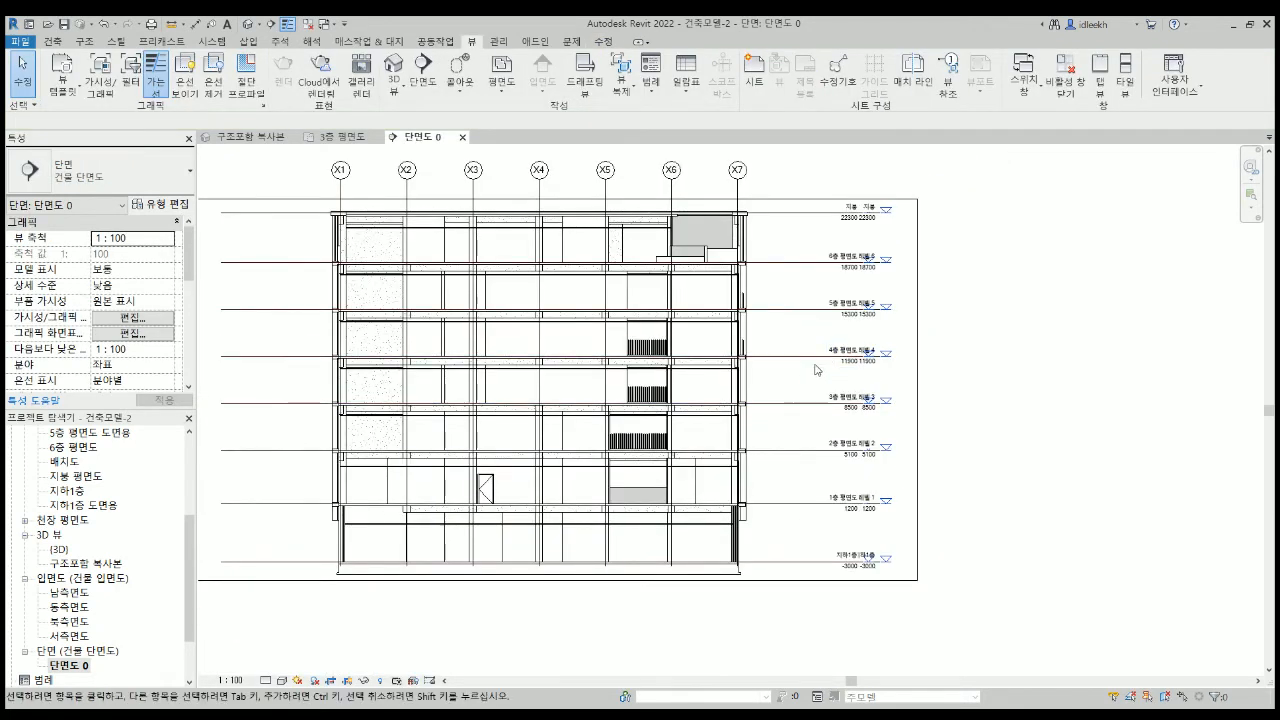
{"action": "scroll", "coordinate": [805, 318], "scroll_direction": "down", "scroll_amount": 1}
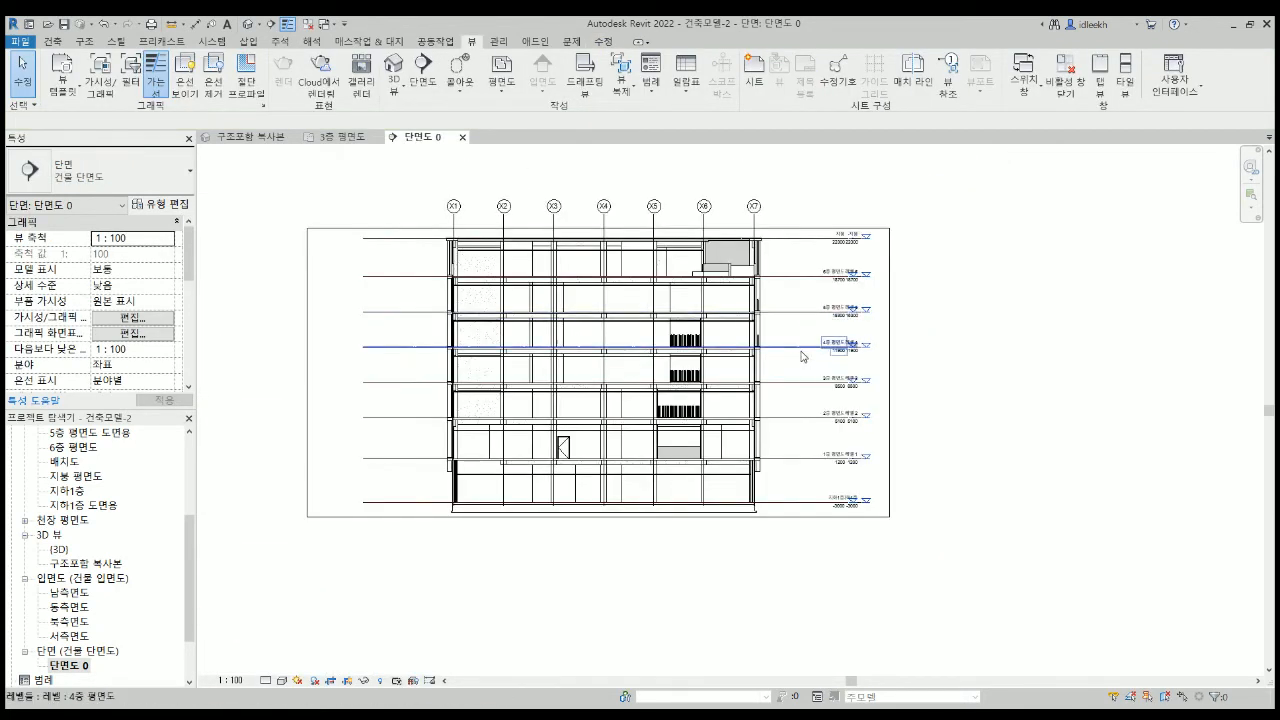
{"action": "scroll", "coordinate": [801, 356], "scroll_direction": "up", "scroll_amount": 1}
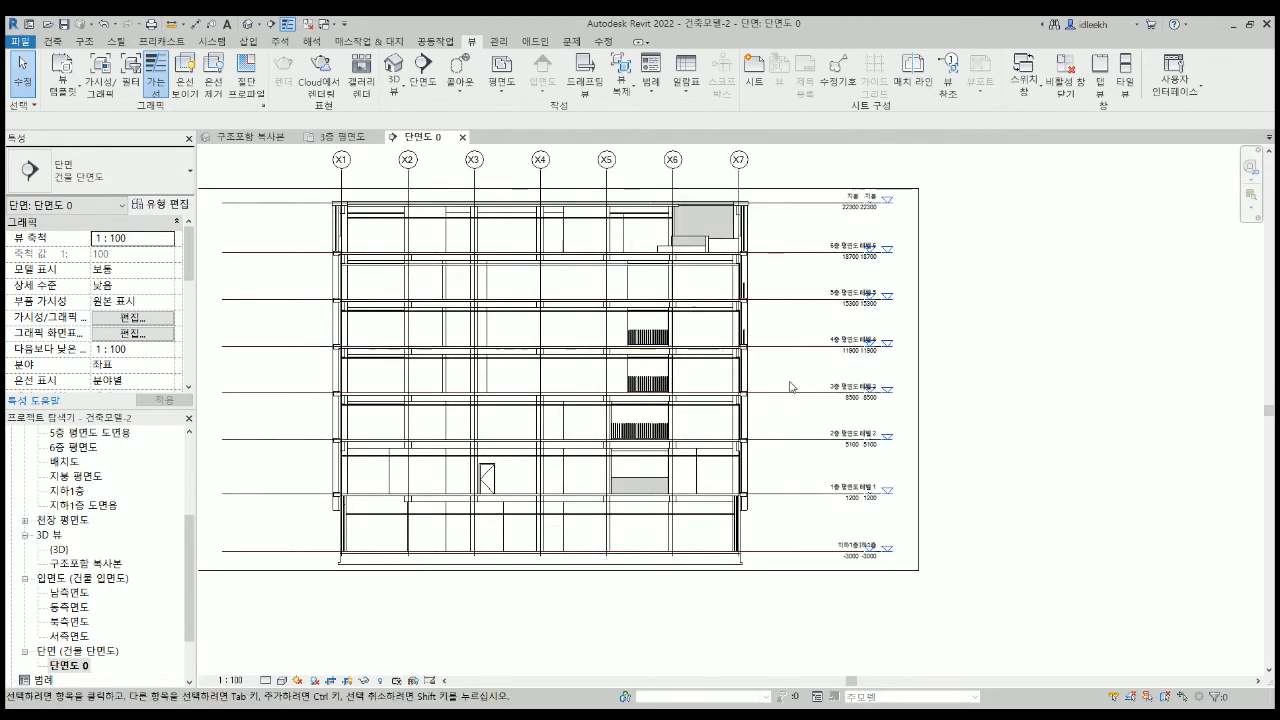
Pull the X7-side edge of the 단면도 0 crop region inward in two moves until it sits just outside grid X7.
{"action": "left_click", "coordinate": [918, 366]}
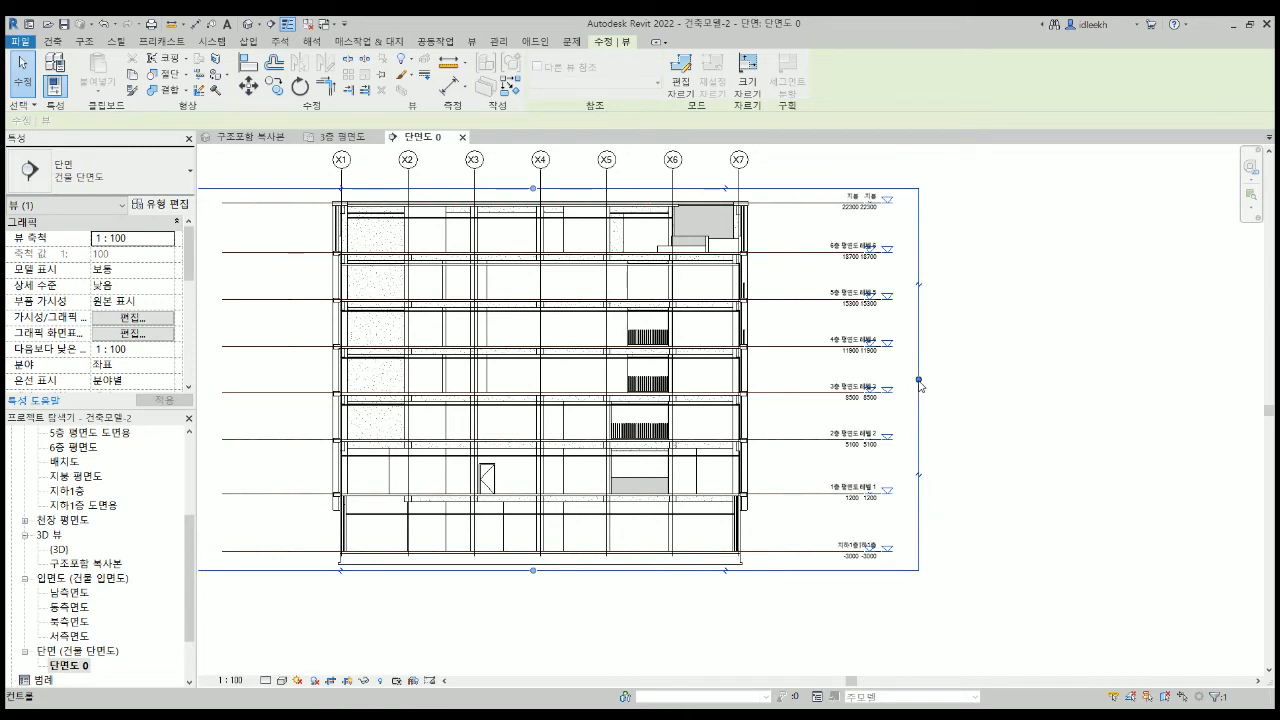
{"action": "left_click_drag", "start_coordinate": [919, 381], "coordinate": [822, 379]}
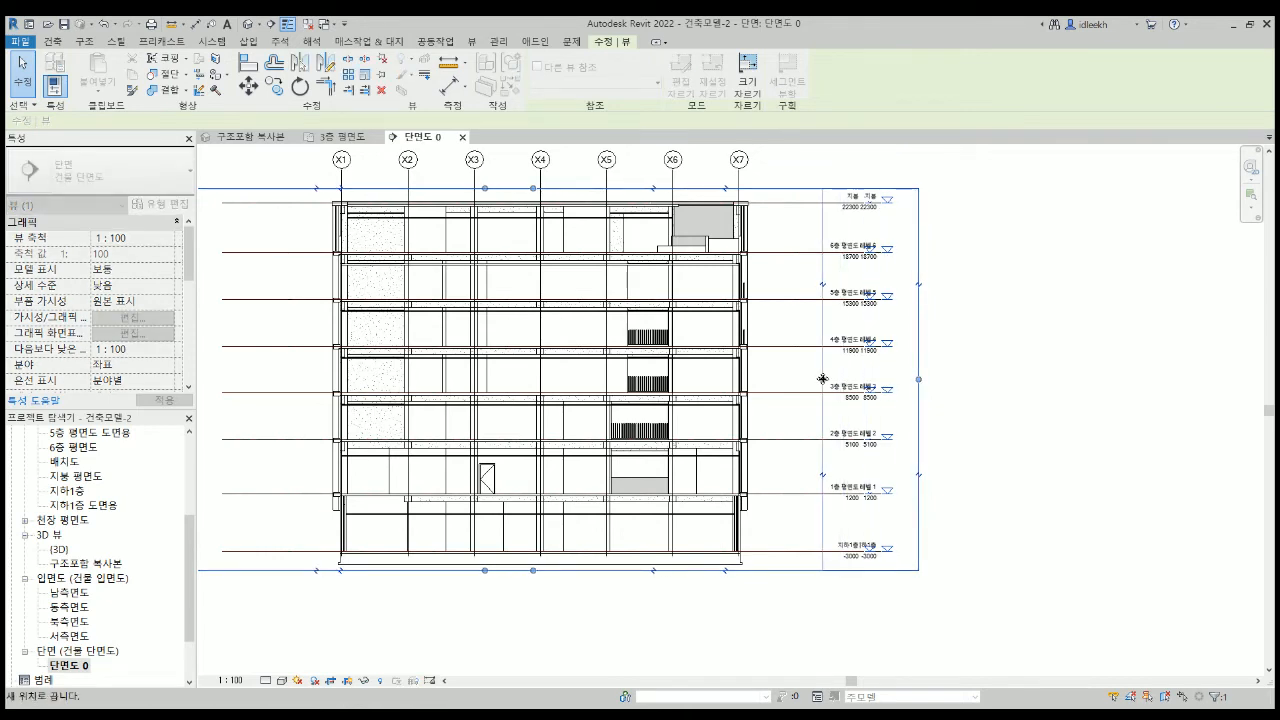
{"action": "left_click", "coordinate": [960, 380]}
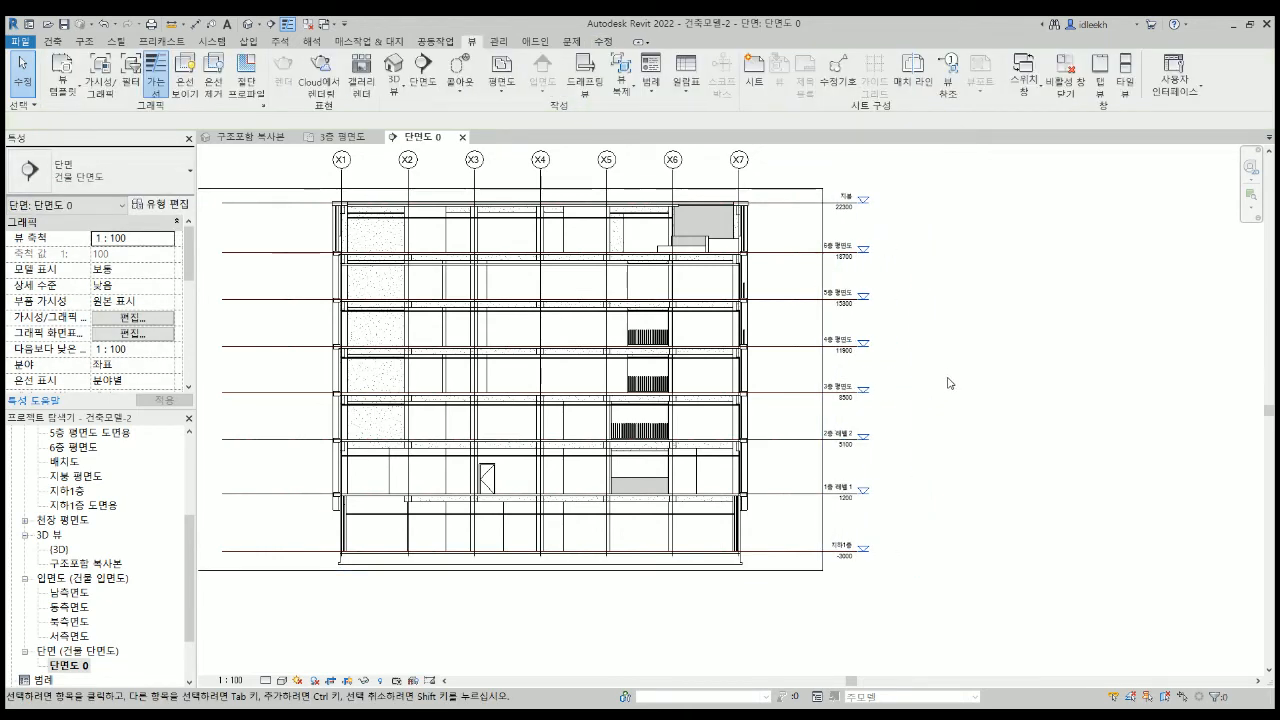
{"action": "scroll", "coordinate": [917, 410], "scroll_direction": "up", "scroll_amount": 1}
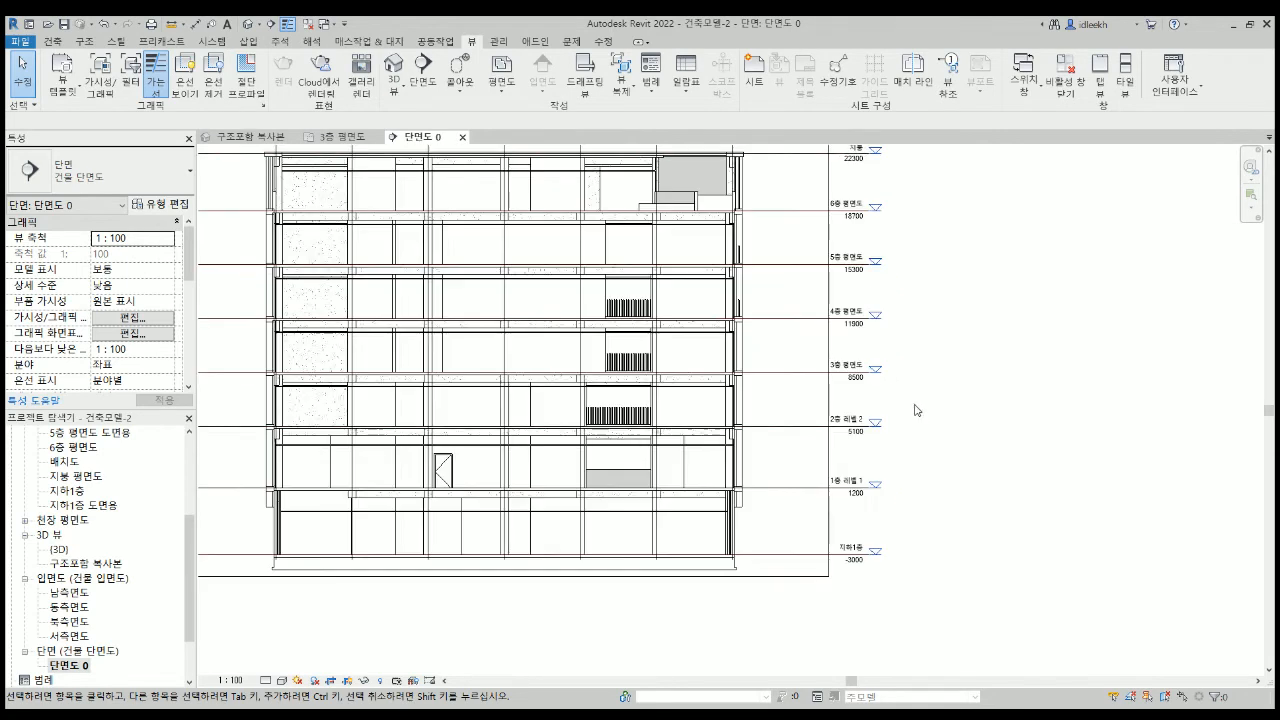
{"action": "scroll", "coordinate": [917, 410], "scroll_direction": "down", "scroll_amount": 1}
{"action": "left_click", "coordinate": [848, 370]}
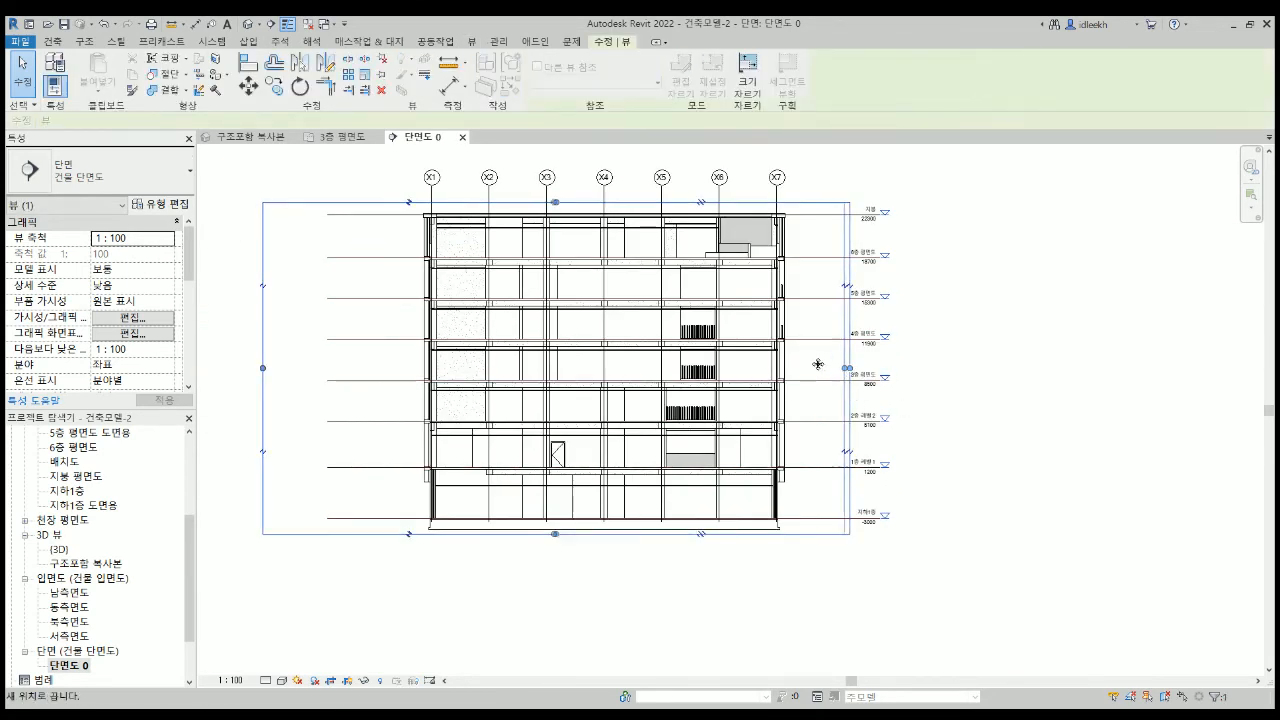
{"action": "left_click_drag", "start_coordinate": [818, 364], "coordinate": [816, 368]}
{"action": "left_click", "coordinate": [938, 377]}
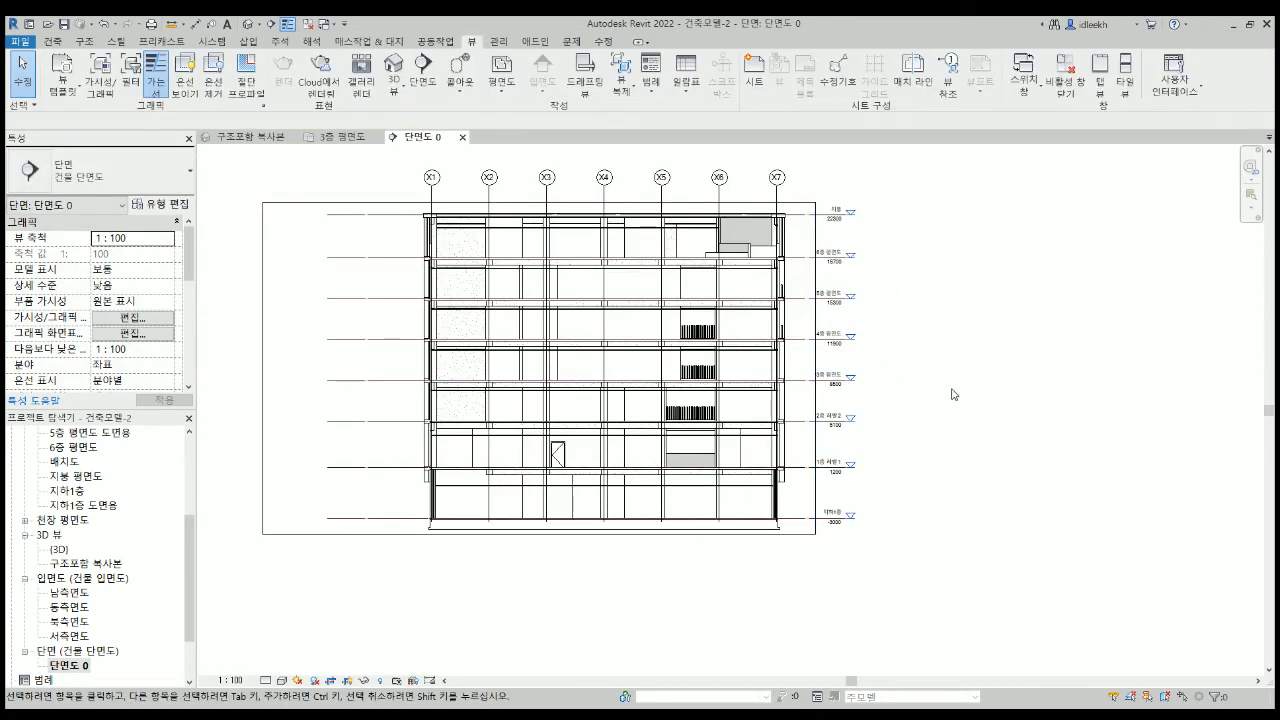
Pull the X1-side edge of the 단면도 0 crop region inward toward grid X1.
{"action": "left_click", "coordinate": [262, 353]}
{"action": "left_click_drag", "start_coordinate": [263, 368], "coordinate": [365, 376]}
{"action": "left_click", "coordinate": [306, 363]}
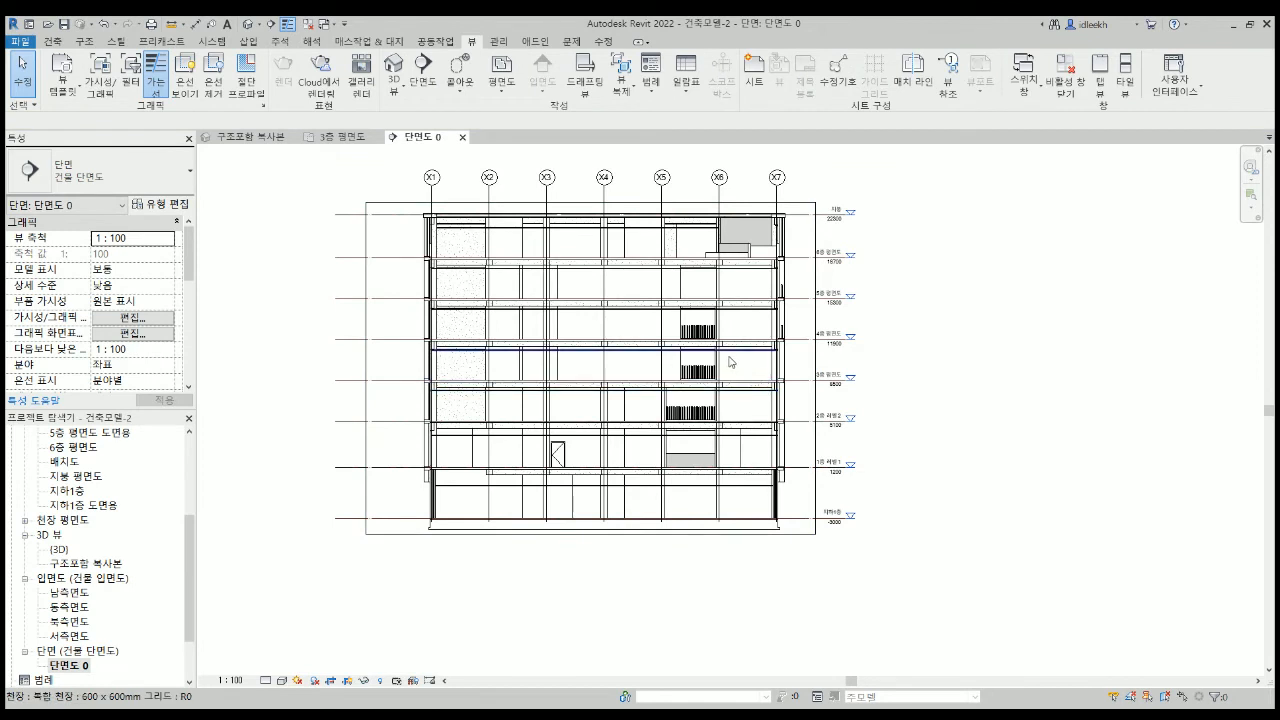
Create a new sheet with the default title block and place the 단면도 0 section in the upper middle of it.
{"action": "scroll", "coordinate": [115, 489], "scroll_direction": "down", "scroll_amount": 2}
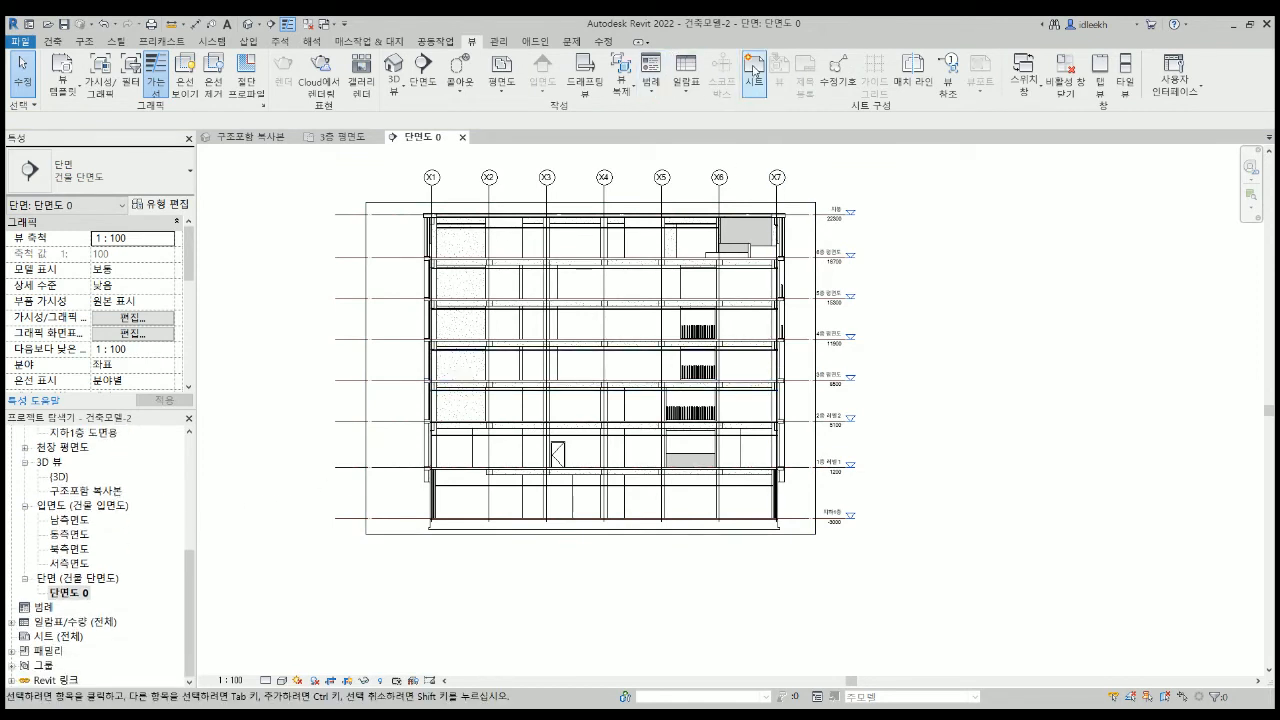
{"action": "left_click", "coordinate": [755, 76]}
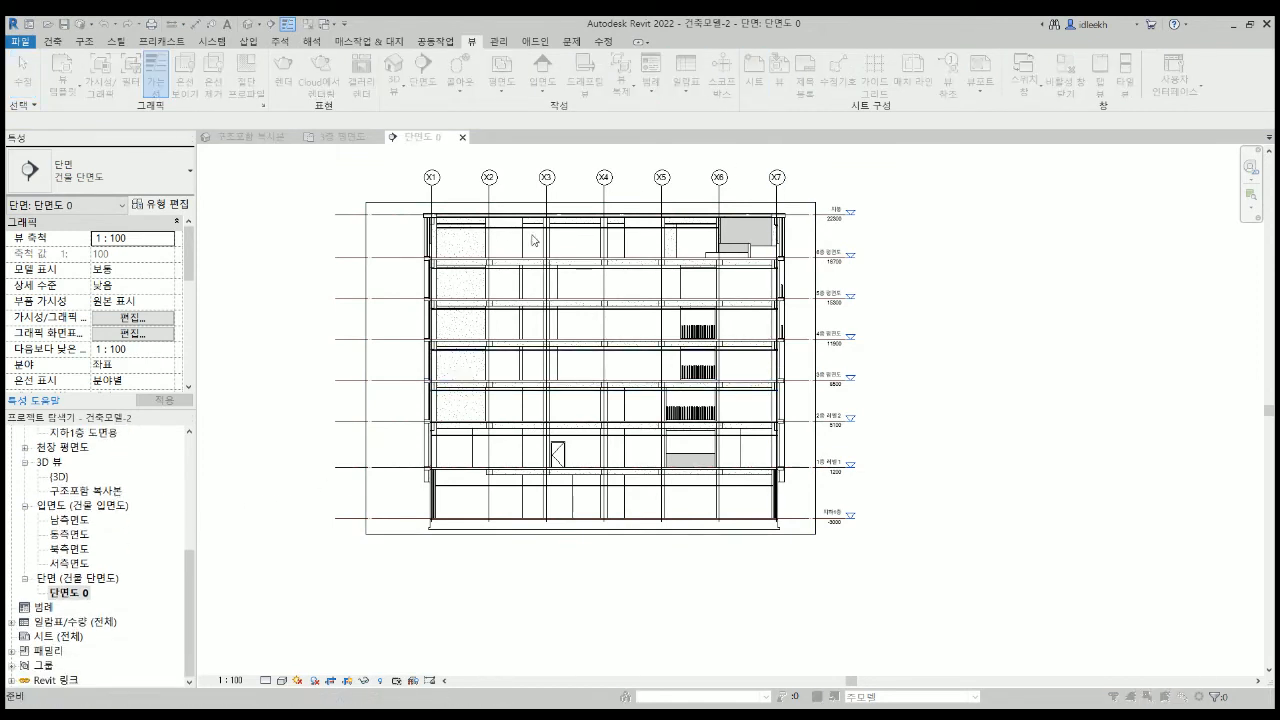
{"action": "left_click", "coordinate": [685, 507]}
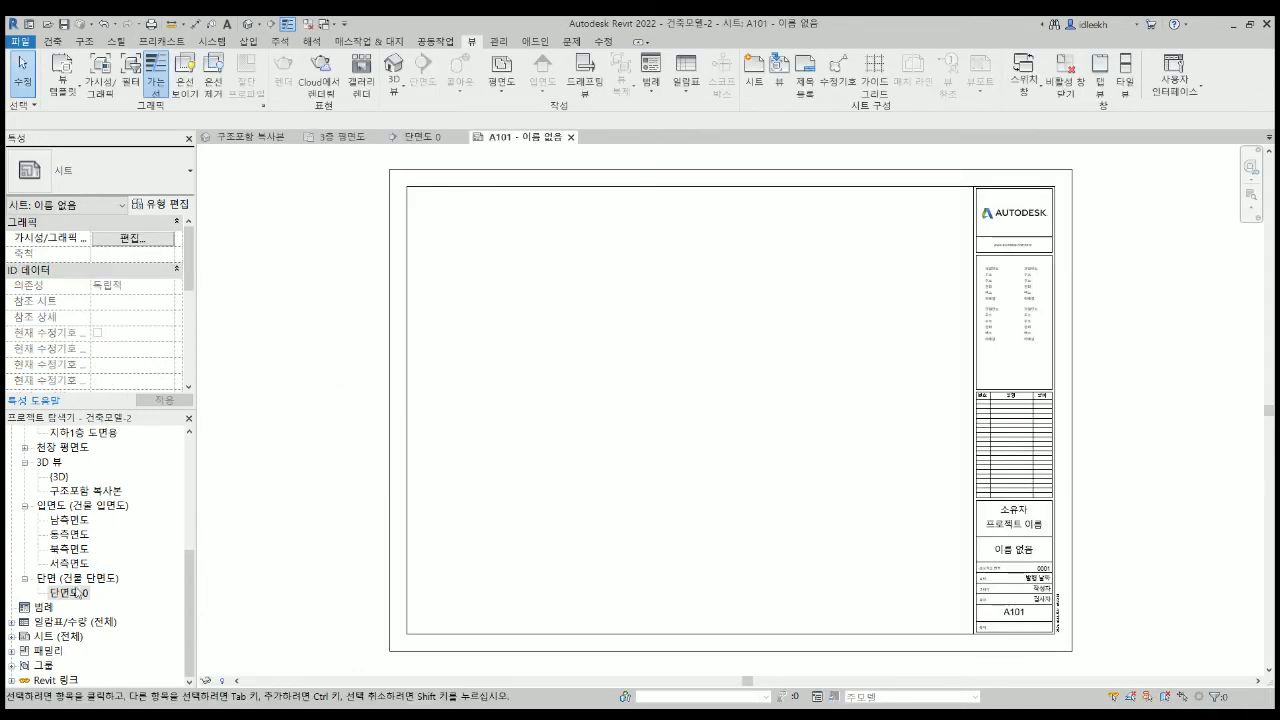
{"action": "left_click_drag", "start_coordinate": [70, 593], "coordinate": [630, 442]}
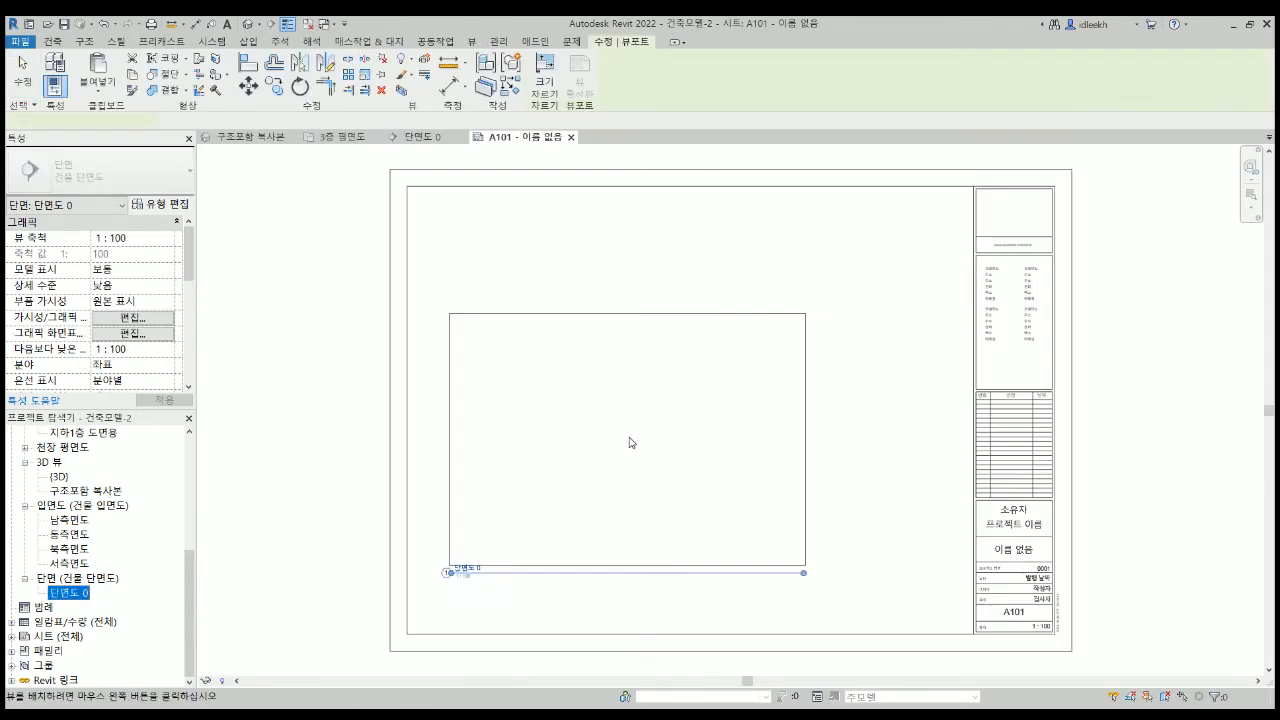
{"action": "left_click", "coordinate": [686, 368]}
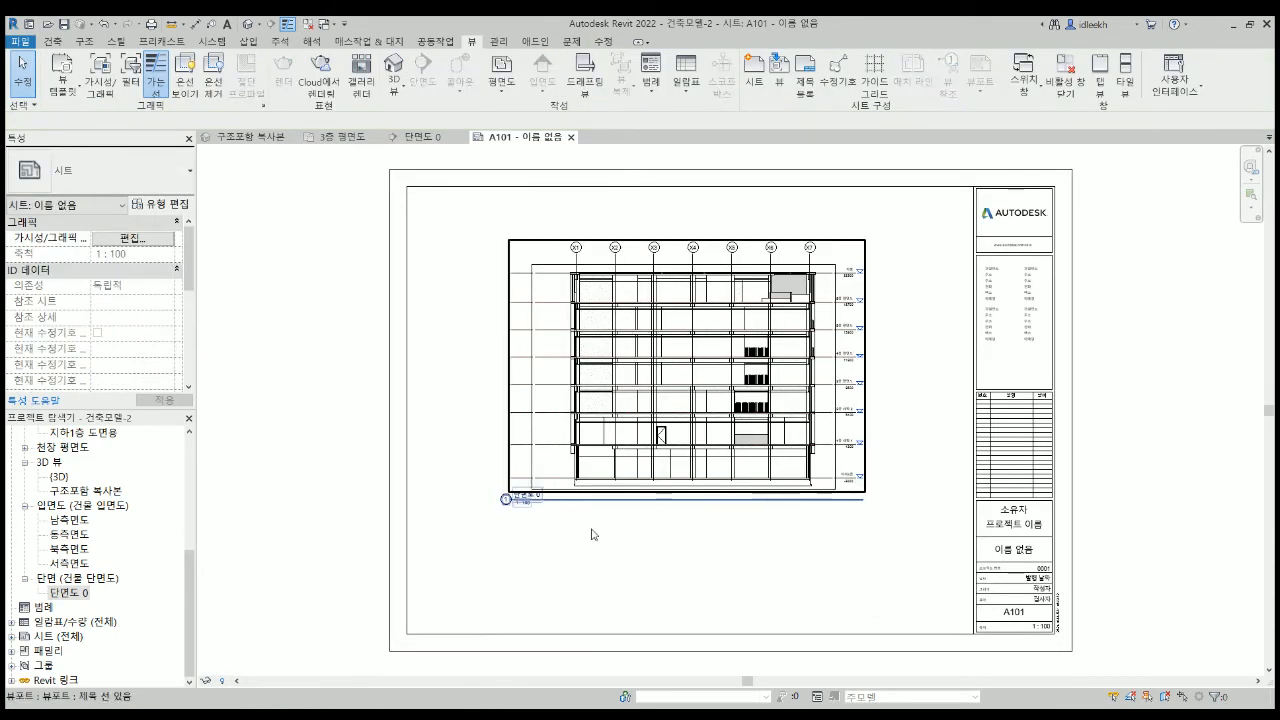
Reopen the 단면도 0 section and hide its crop region.
{"action": "scroll", "coordinate": [97, 491], "scroll_direction": "up", "scroll_amount": 5}
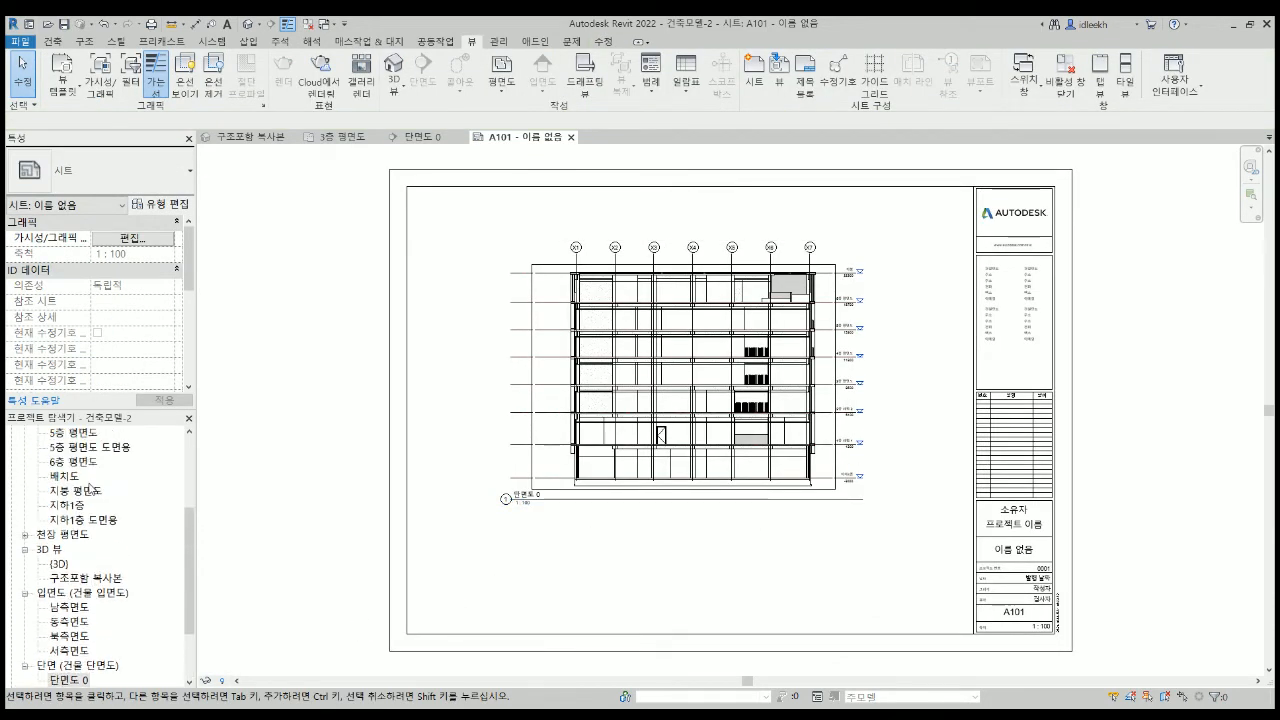
{"action": "scroll", "coordinate": [88, 492], "scroll_direction": "down", "scroll_amount": 5}
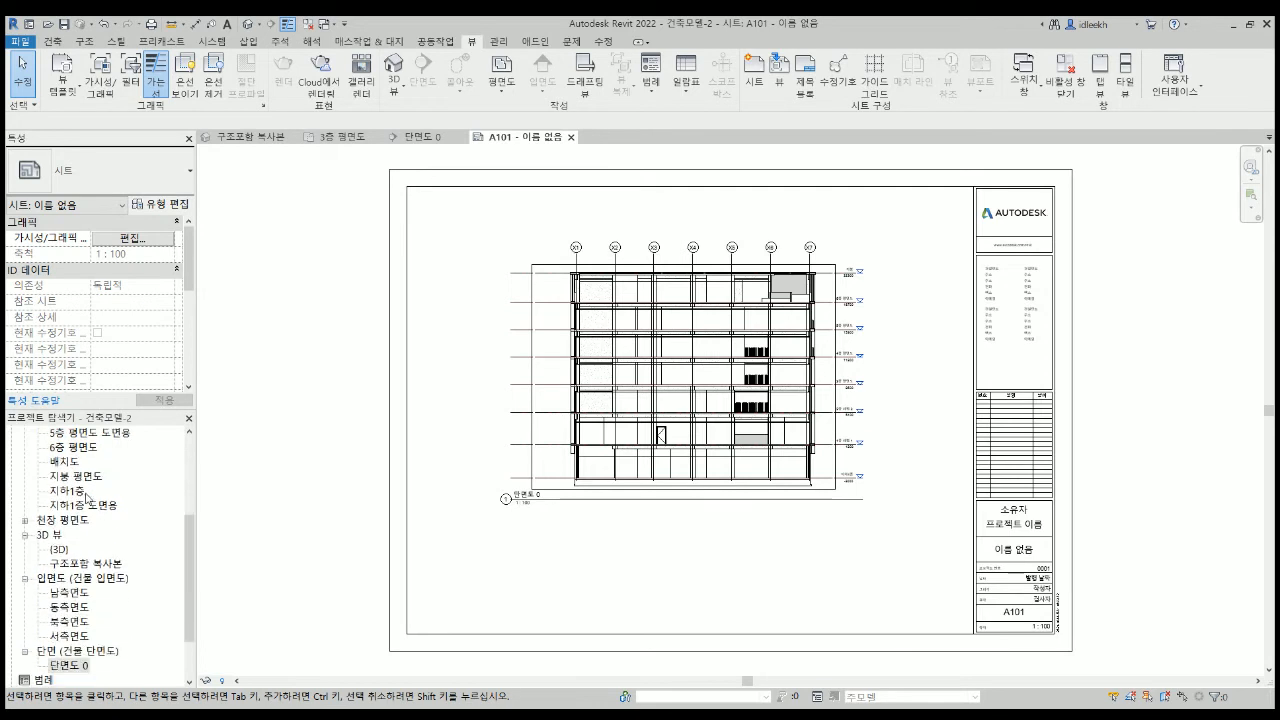
{"action": "double_click", "coordinate": [68, 593]}
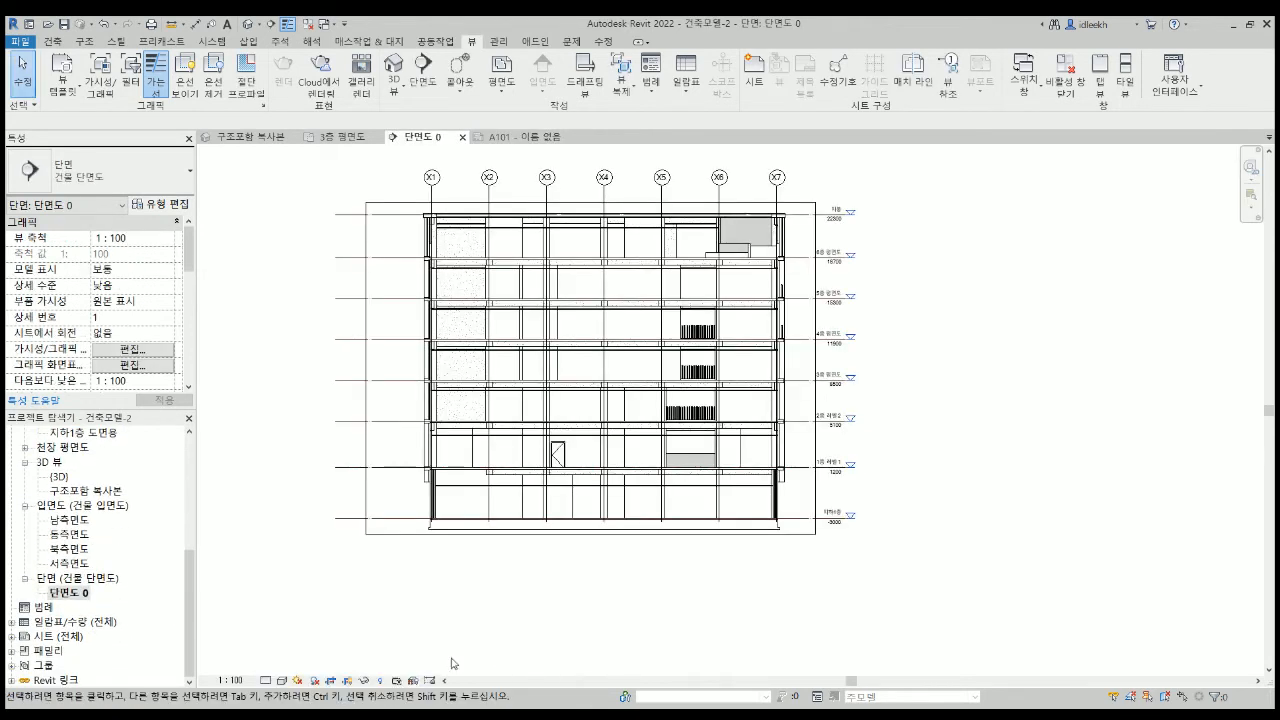
{"action": "left_click", "coordinate": [348, 681]}
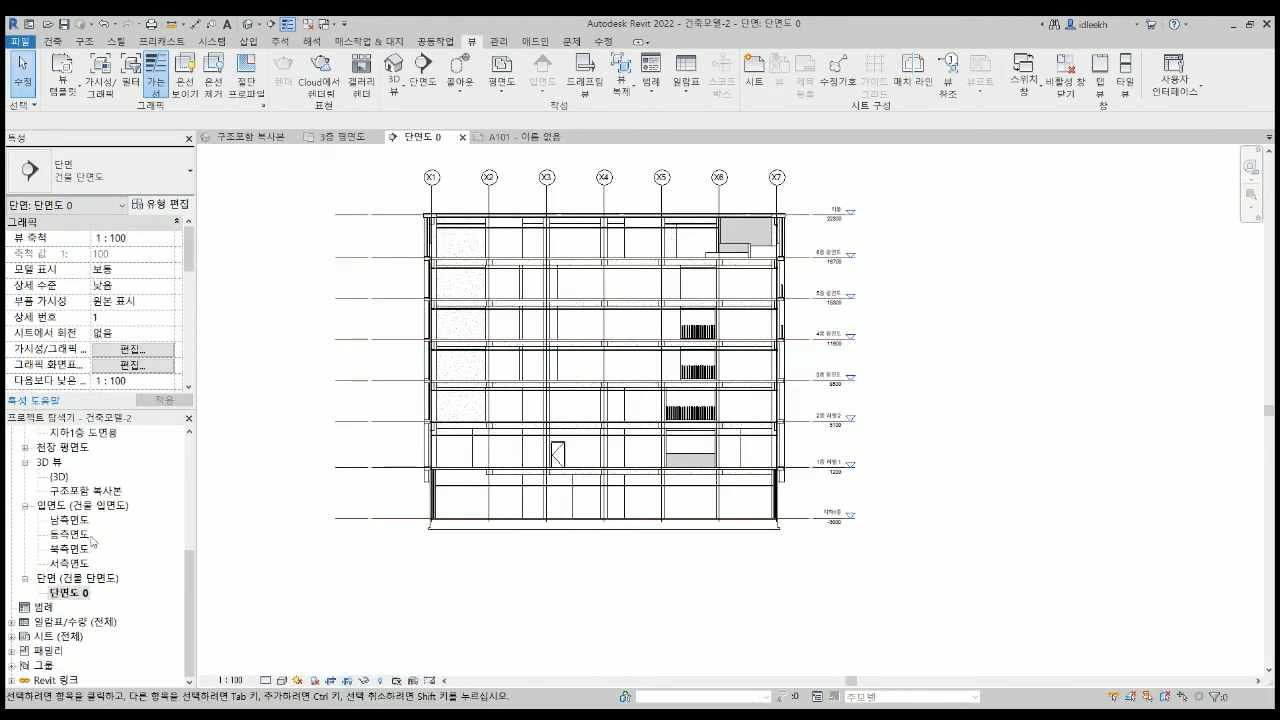
Open sheet A101 and examine how the placed 단면도 0 section and its level heads look without the crop boundary.
{"action": "left_click", "coordinate": [12, 637]}
{"action": "double_click", "coordinate": [75, 651]}
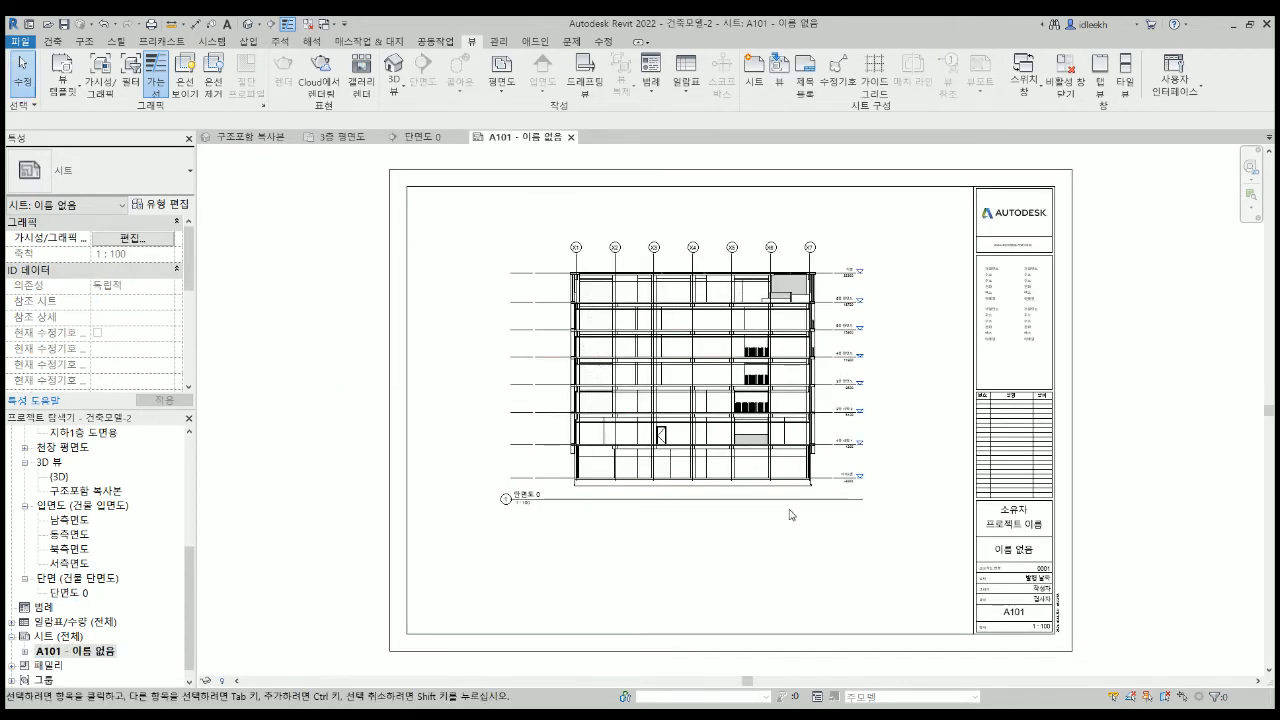
{"action": "scroll", "coordinate": [785, 515], "scroll_direction": "up", "scroll_amount": 3}
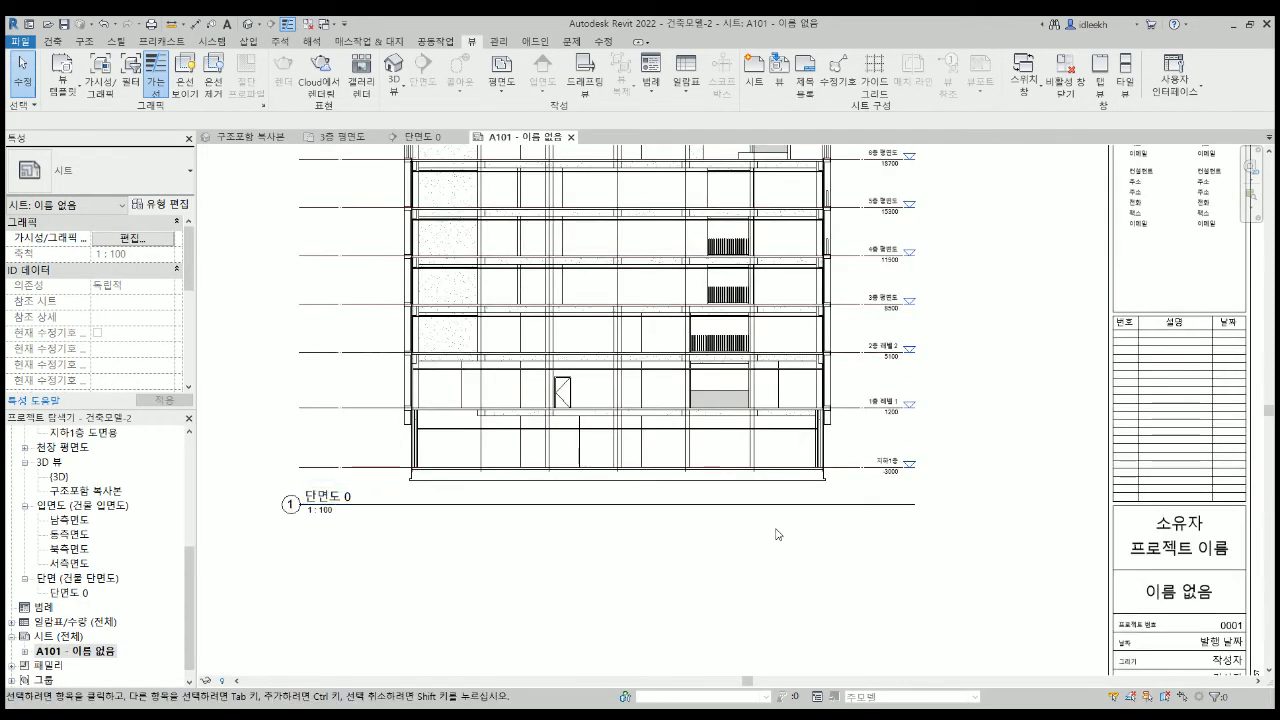
{"action": "scroll", "coordinate": [778, 535], "scroll_direction": "down", "scroll_amount": 2}
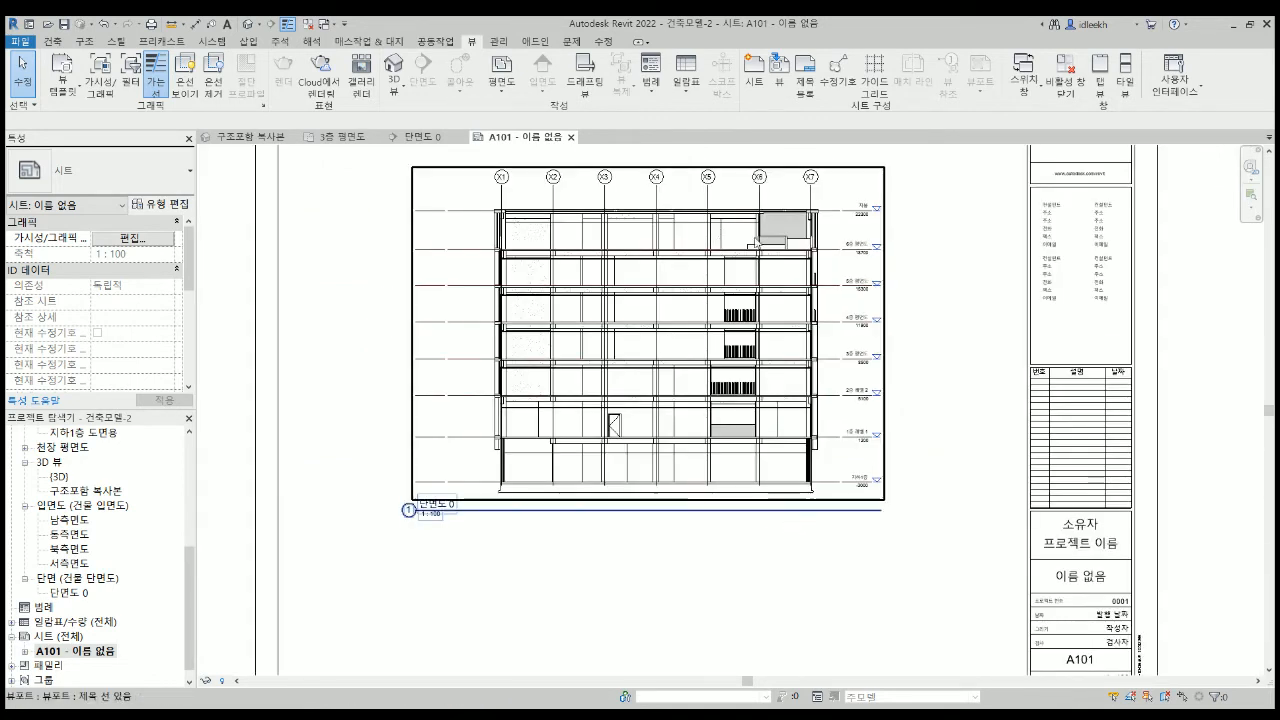
{"action": "scroll", "coordinate": [853, 313], "scroll_direction": "up", "scroll_amount": 2}
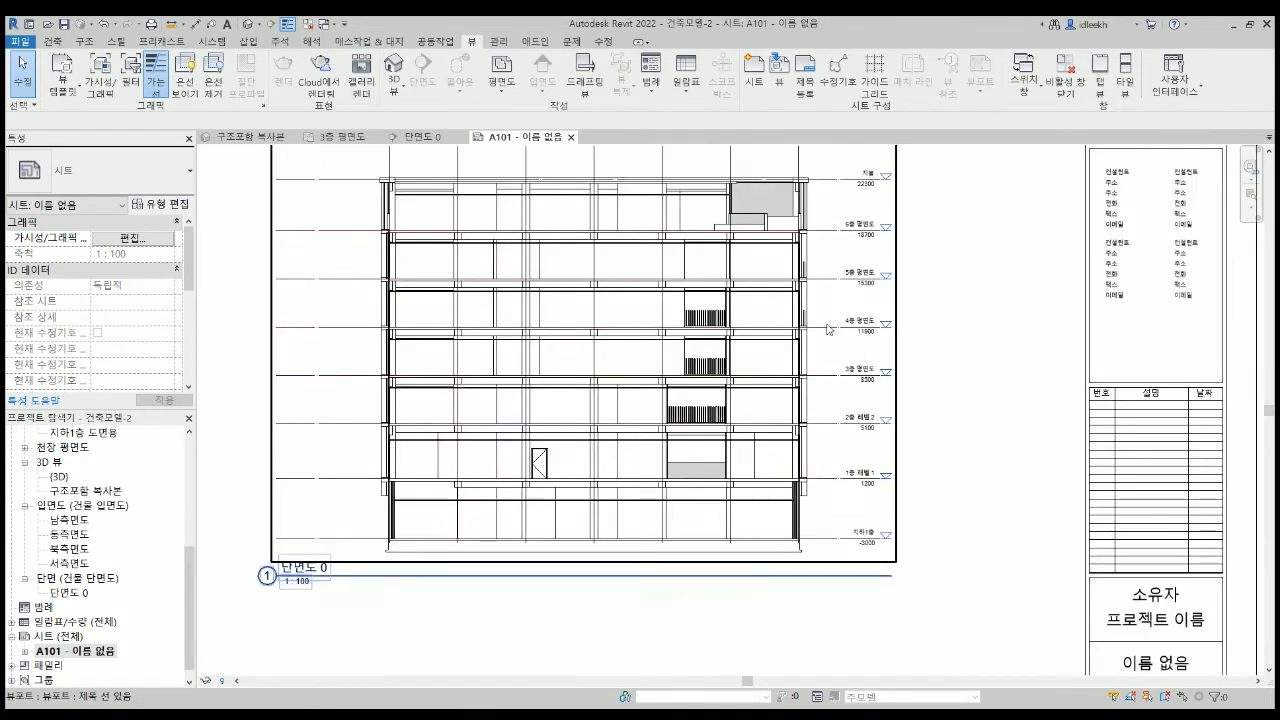
{"action": "scroll", "coordinate": [853, 413], "scroll_direction": "down", "scroll_amount": 1}
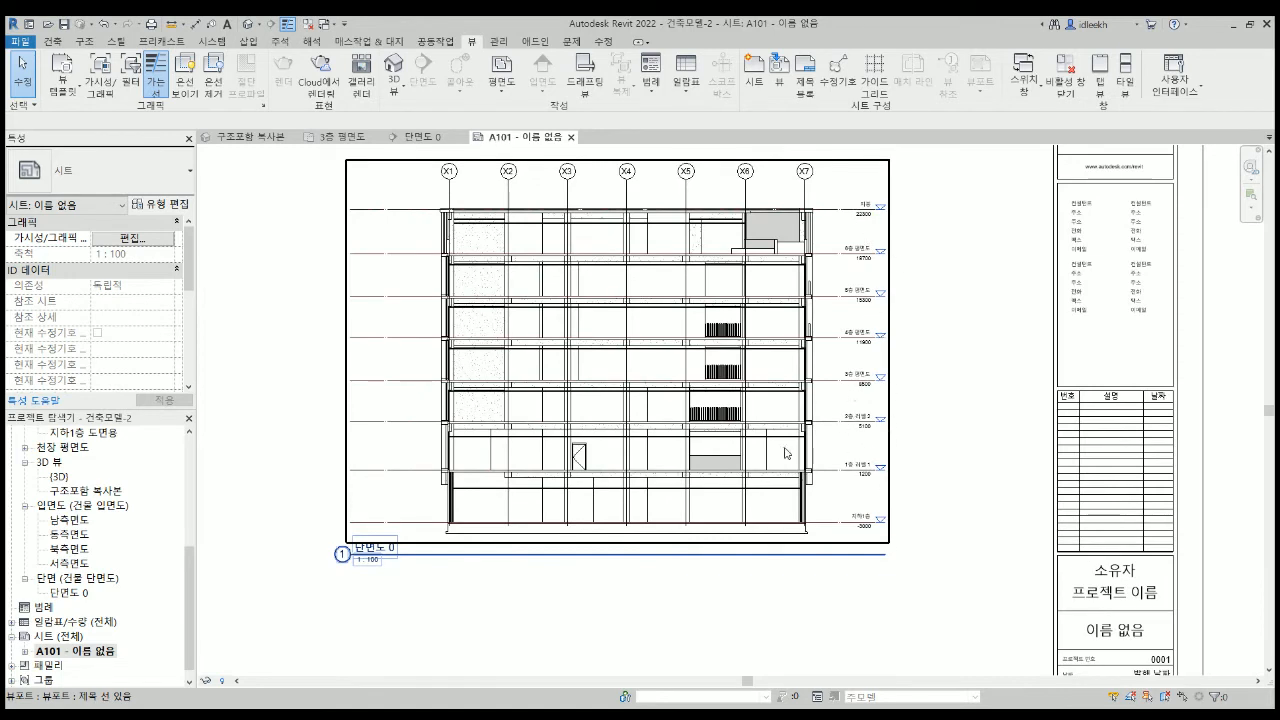
{"action": "scroll", "coordinate": [786, 453], "scroll_direction": "down", "scroll_amount": 2}
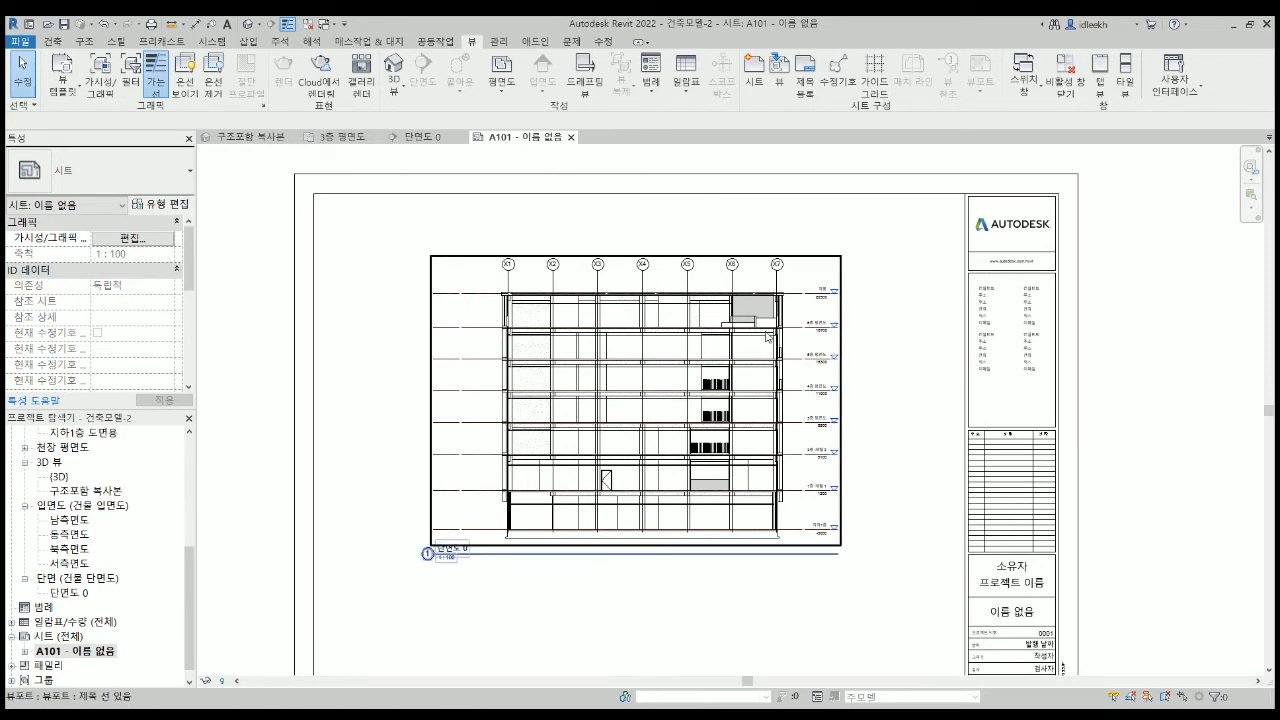
{"action": "scroll", "coordinate": [754, 387], "scroll_direction": "down", "scroll_amount": 2}
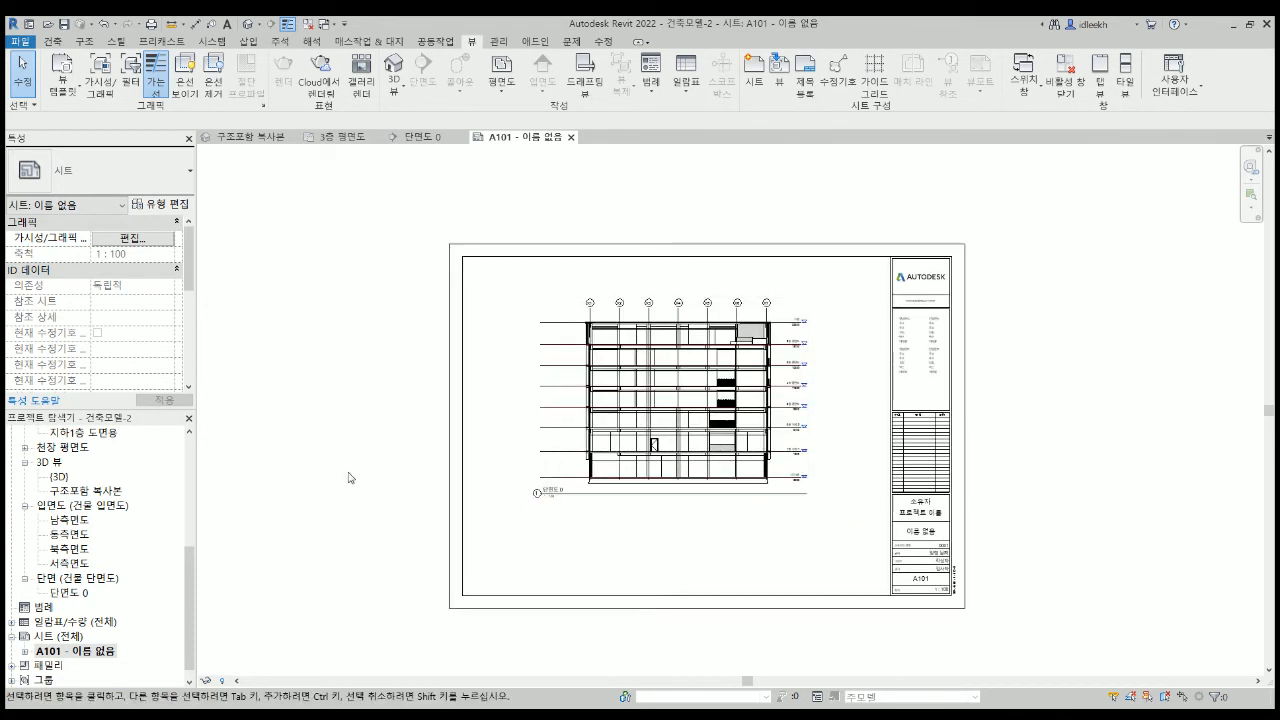
Open the 남측면도 elevation and show its crop region.
{"action": "double_click", "coordinate": [67, 521]}
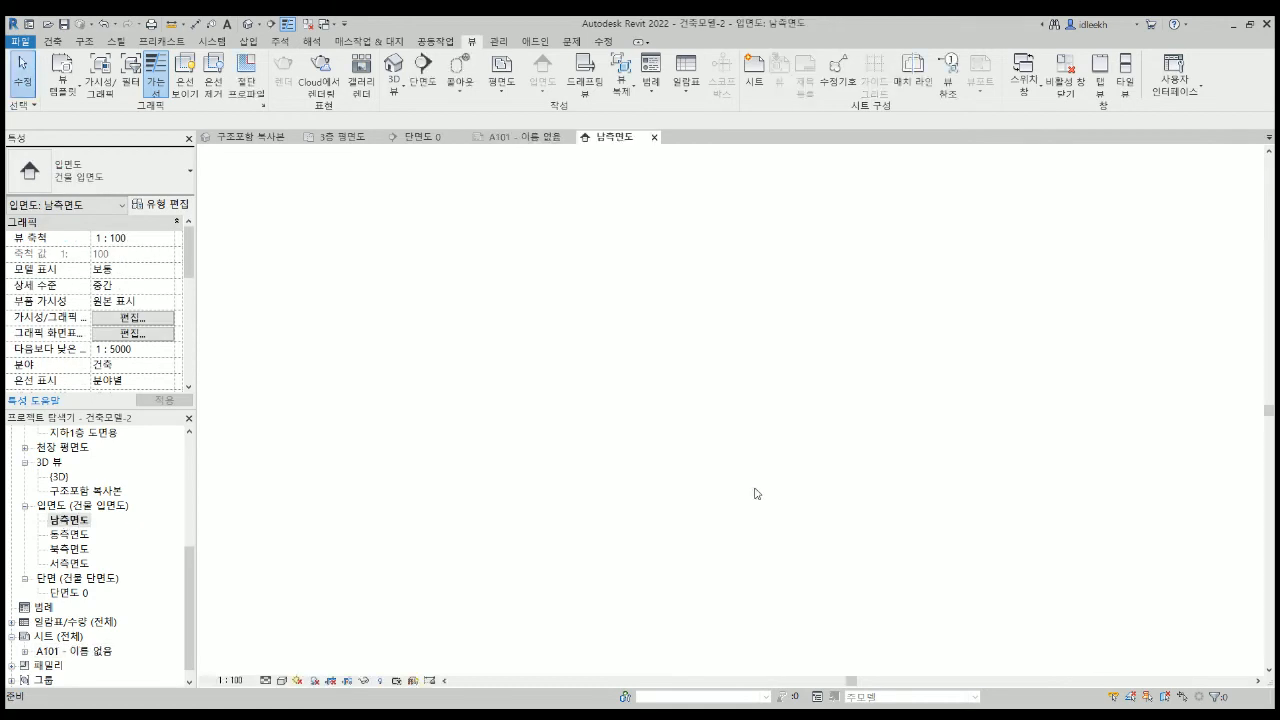
{"action": "scroll", "coordinate": [857, 459], "scroll_direction": "down", "scroll_amount": 3}
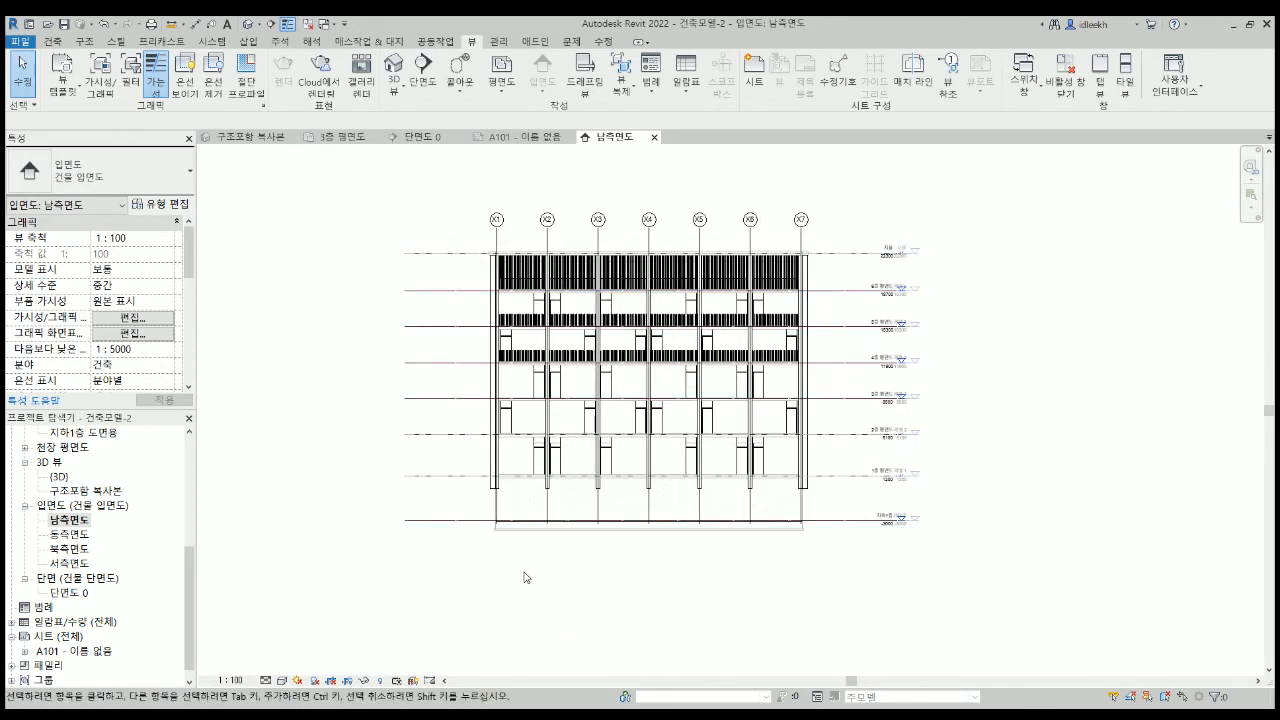
{"action": "left_click", "coordinate": [347, 681]}
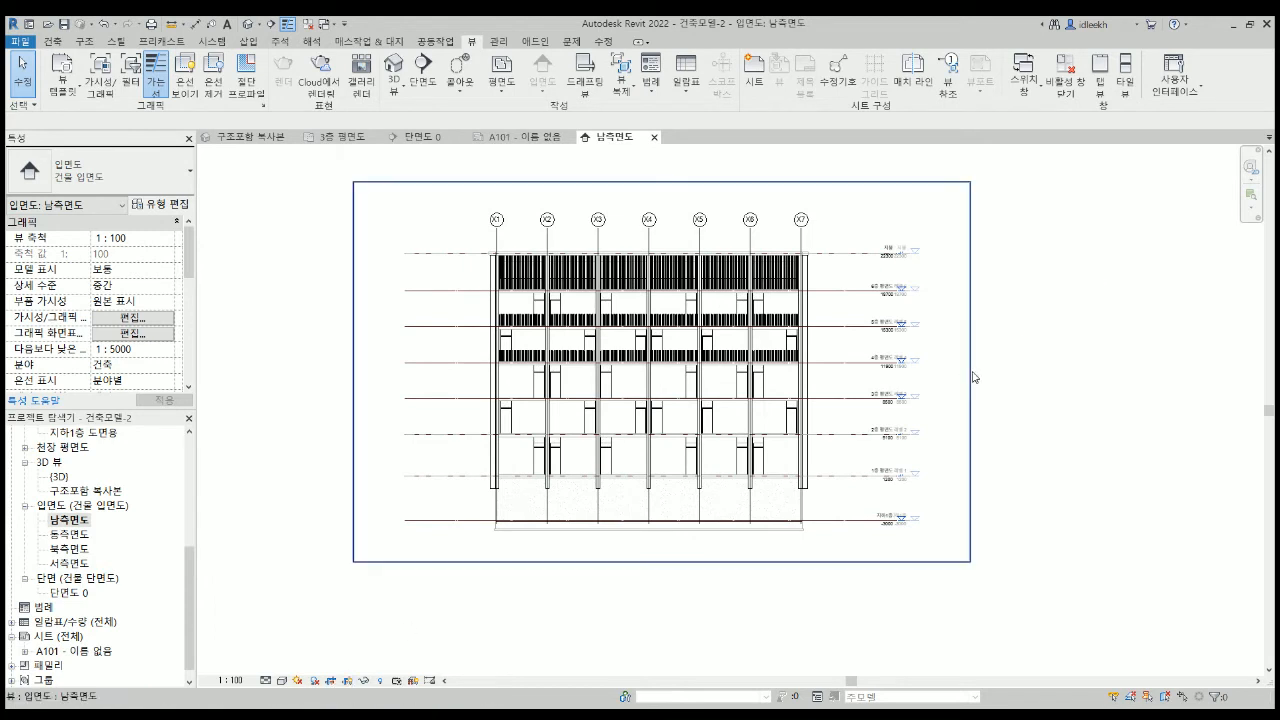
Pull the X7-side edge of the 남측면도 crop region inward to just outside grid X7, and hide the crop region.
{"action": "left_click", "coordinate": [972, 388]}
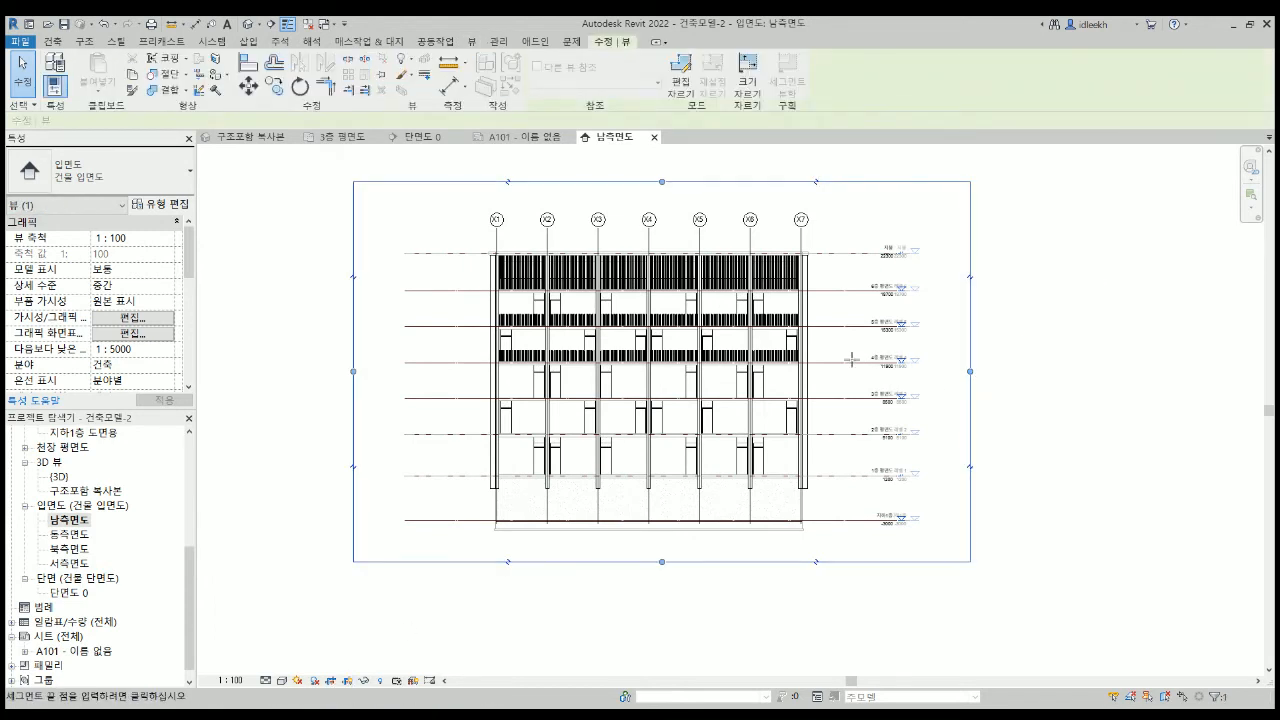
{"action": "left_click_drag", "start_coordinate": [970, 372], "coordinate": [838, 371]}
{"action": "left_click", "coordinate": [968, 406]}
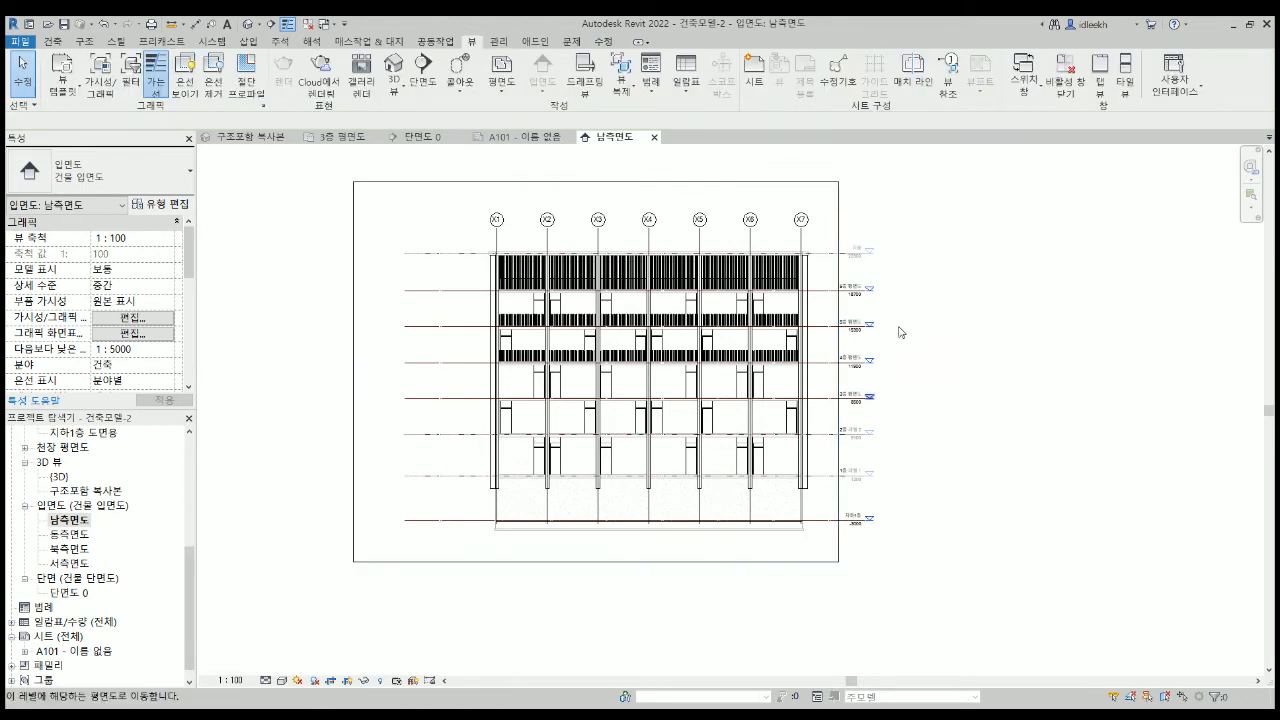
{"action": "left_click", "coordinate": [345, 681]}
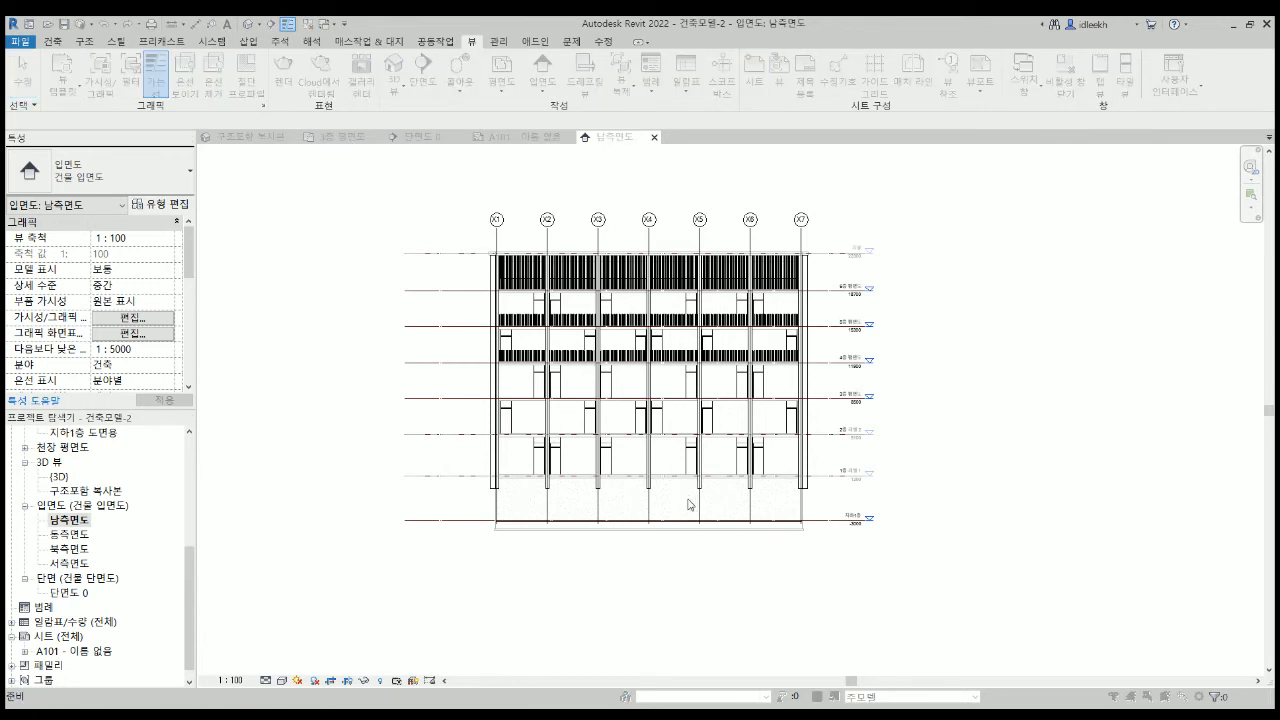
Place the 남측면도 elevation on sheet A102 and check its level heads beside grid X7.
{"action": "left_click", "coordinate": [64, 522]}
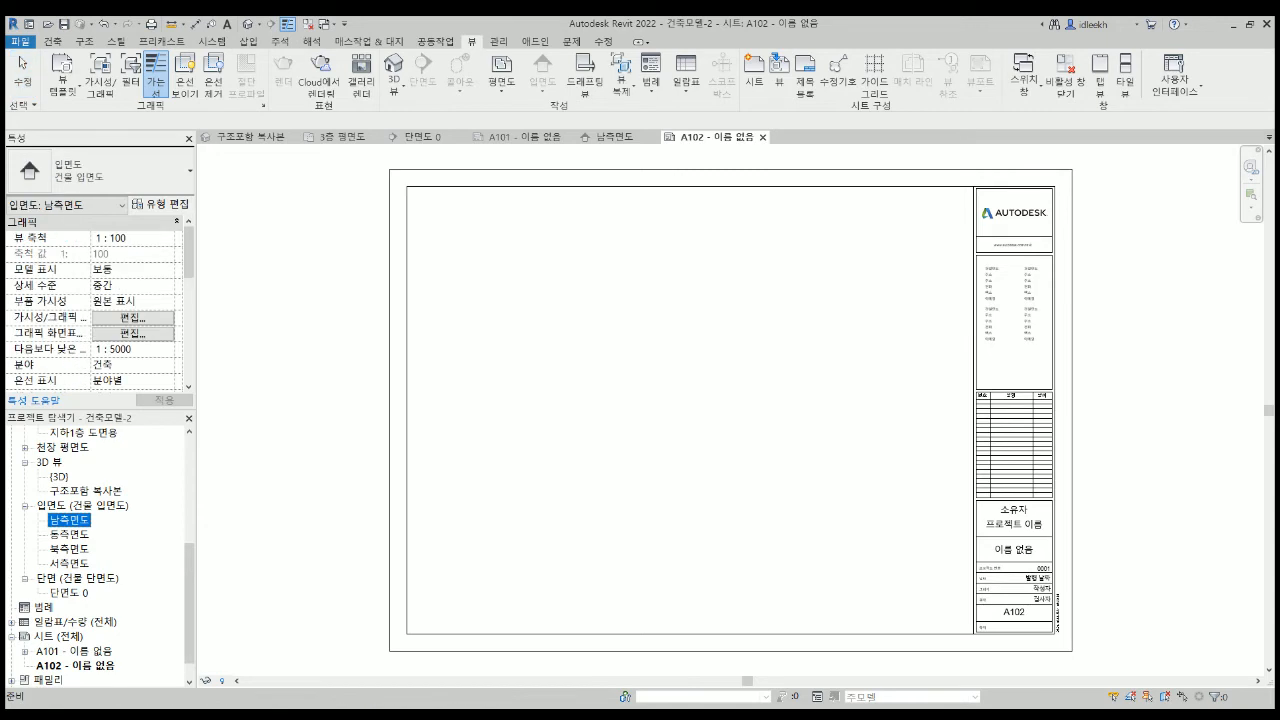
{"action": "left_click", "coordinate": [694, 389]}
{"action": "scroll", "coordinate": [832, 466], "scroll_direction": "up", "scroll_amount": 3}
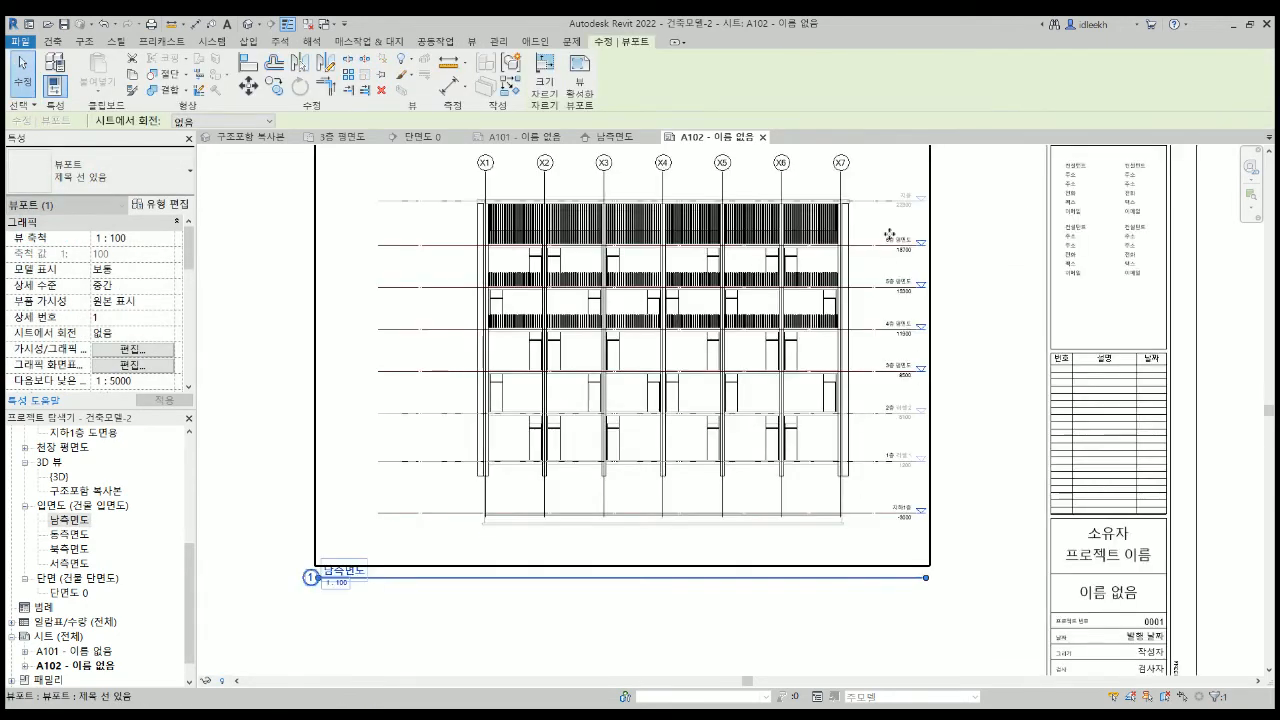
{"action": "scroll", "coordinate": [911, 201], "scroll_direction": "up", "scroll_amount": 3}
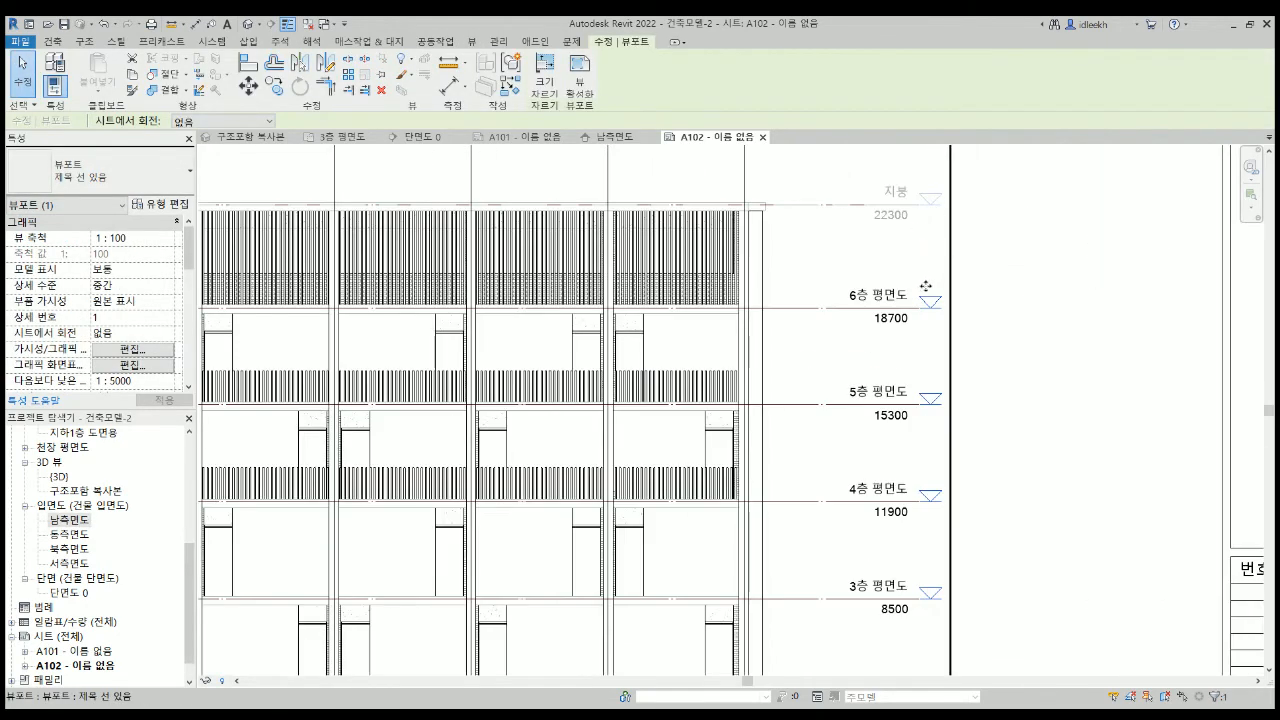
{"action": "scroll", "coordinate": [863, 292], "scroll_direction": "down", "scroll_amount": 2}
{"action": "left_click", "coordinate": [995, 442]}
{"action": "scroll", "coordinate": [995, 442], "scroll_direction": "down", "scroll_amount": 2}
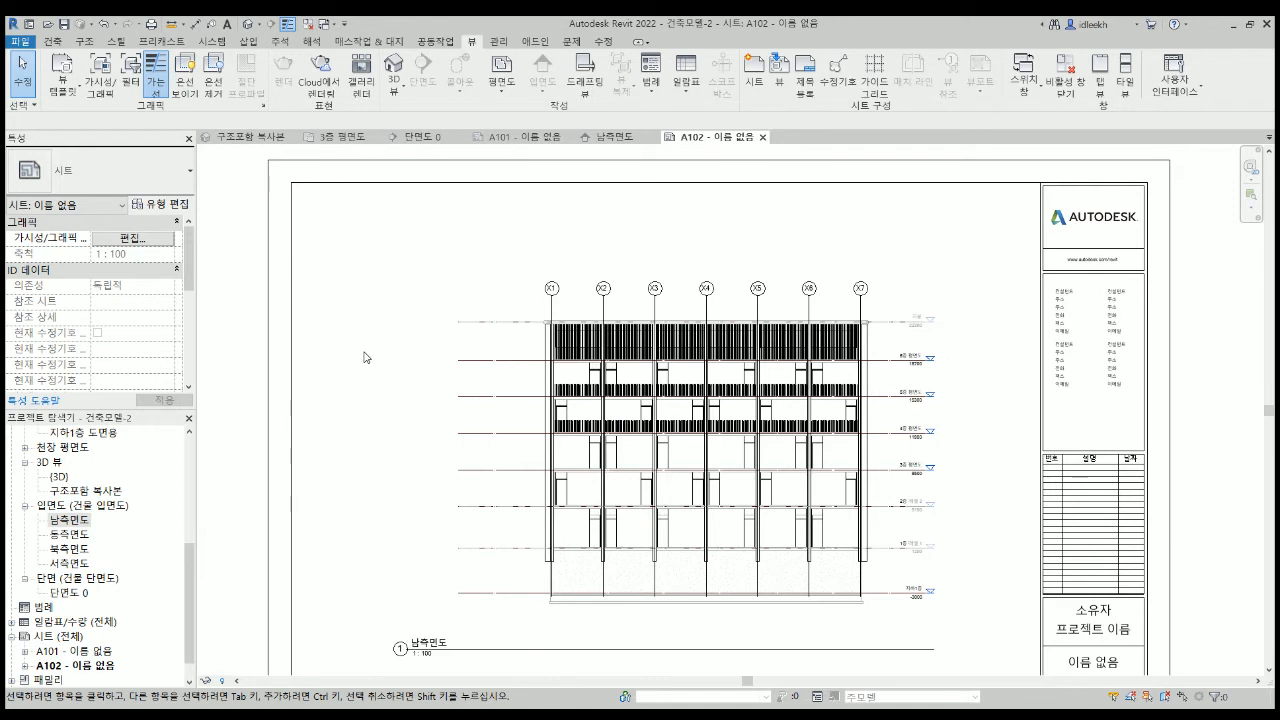
{"action": "scroll", "coordinate": [84, 538], "scroll_direction": "up", "scroll_amount": 5}
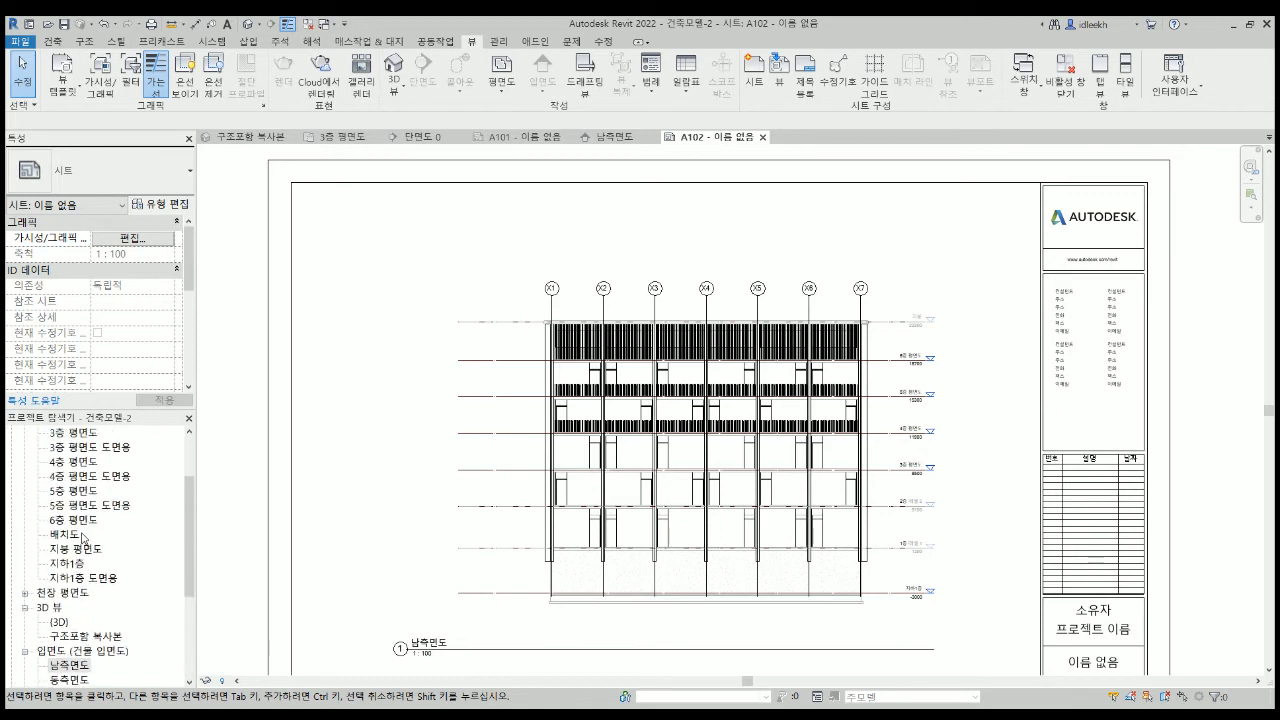
{"action": "scroll", "coordinate": [84, 538], "scroll_direction": "down", "scroll_amount": 5}
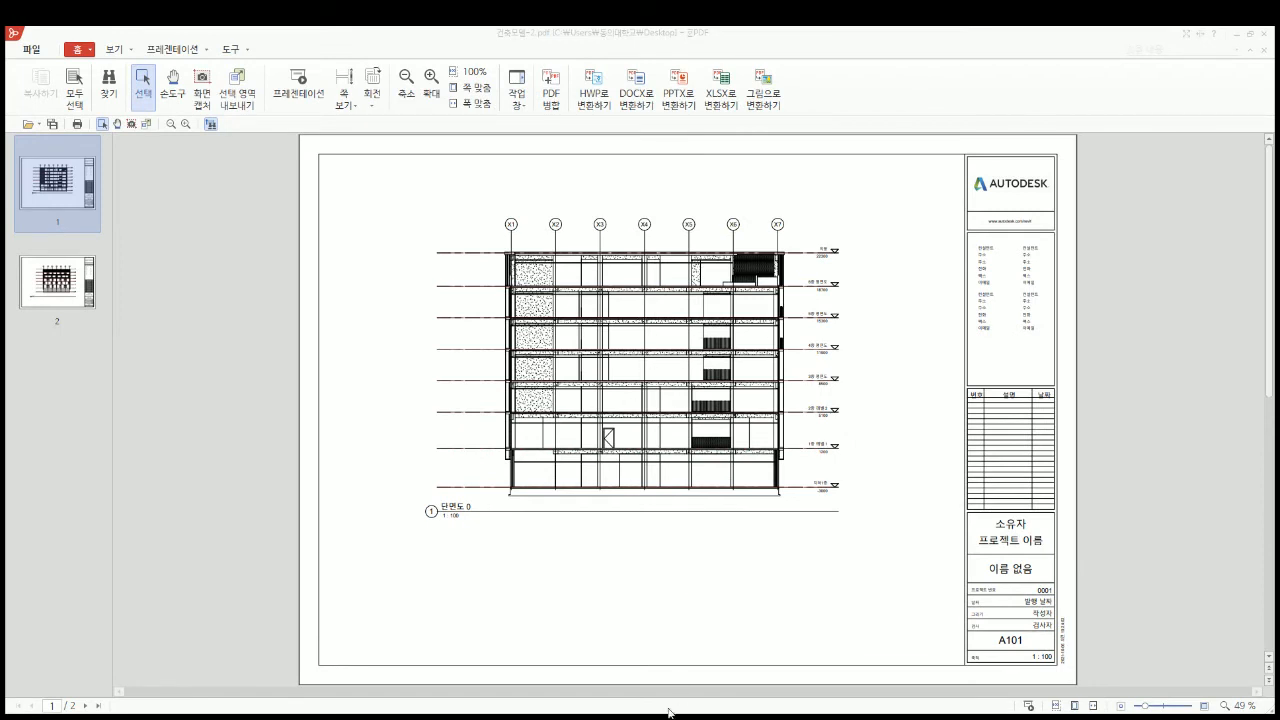
Switch to the 한PDF window with 건축모델-2.pdf and examine the 단면도 0 section on sheet A101.
{"action": "left_click", "coordinate": [643, 499]}
{"action": "left_click", "coordinate": [650, 678]}
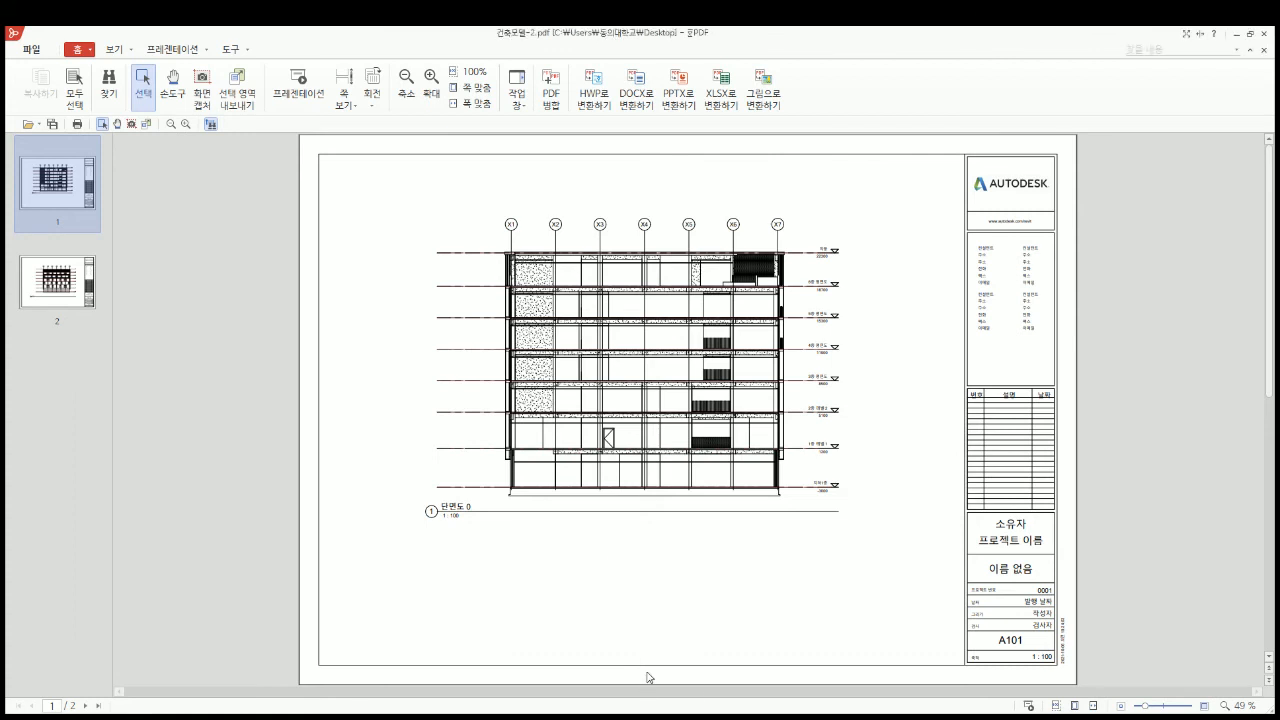